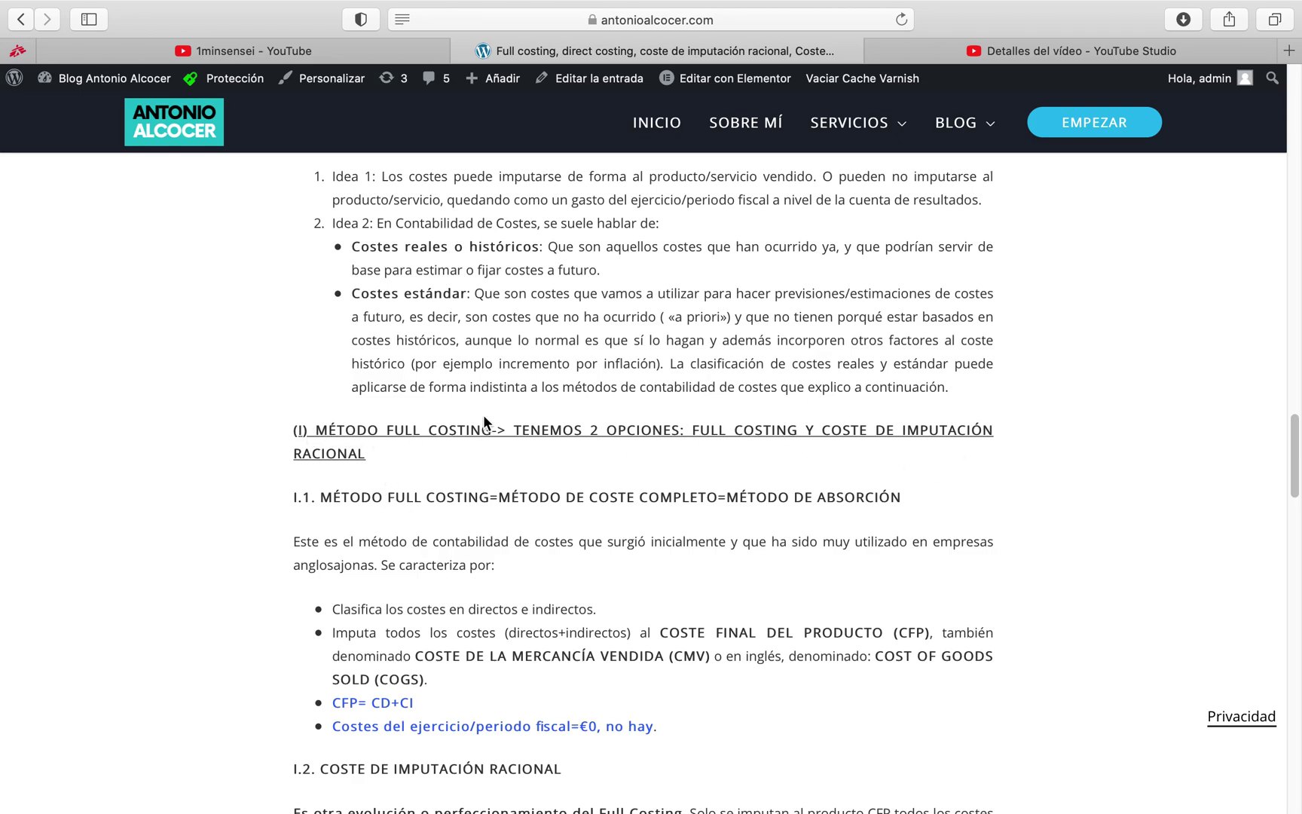
Review the 1minsensei channel's uploads and the blog article's sections on rational imputation and partial costing methods
left_click(291, 50)
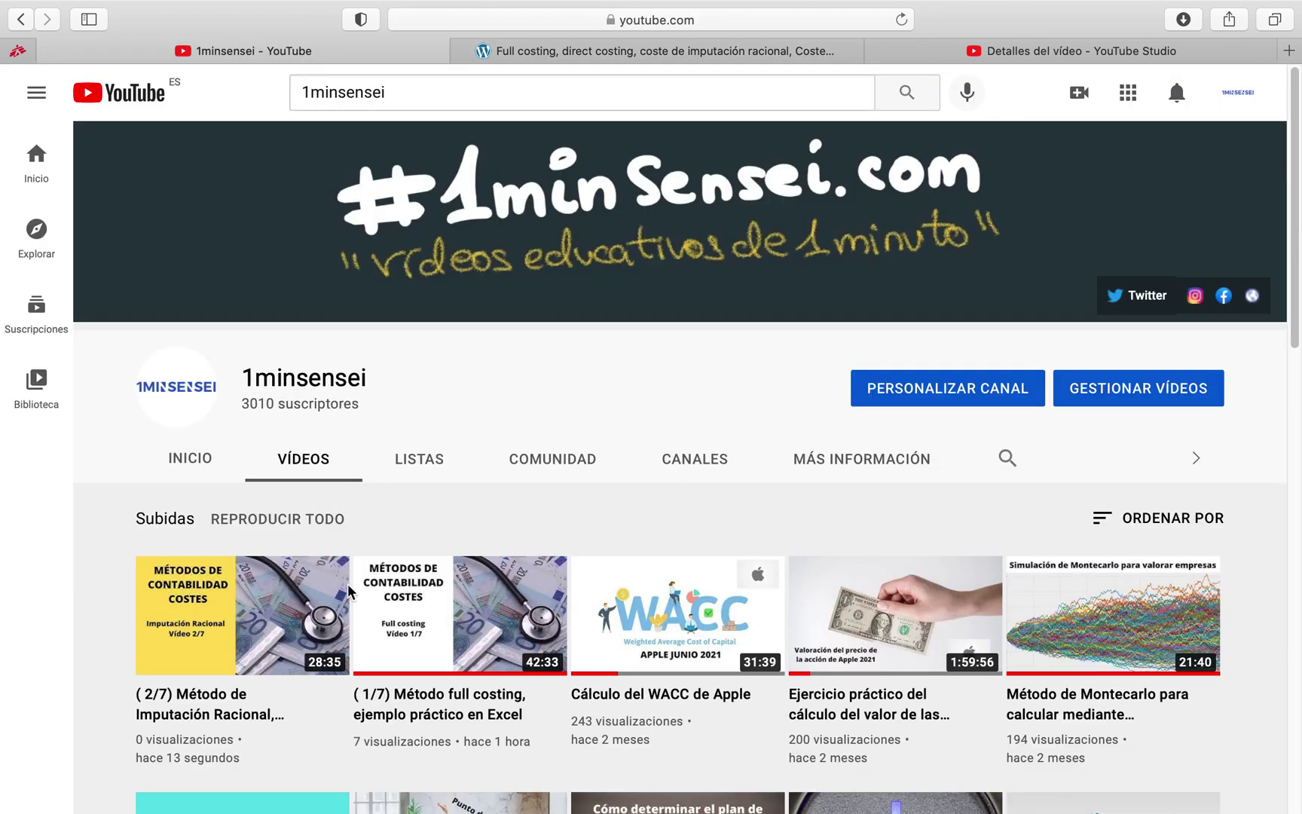
left_click(582, 51)
scroll(410, 628, "down", 3)
scroll(411, 627, "down", 6)
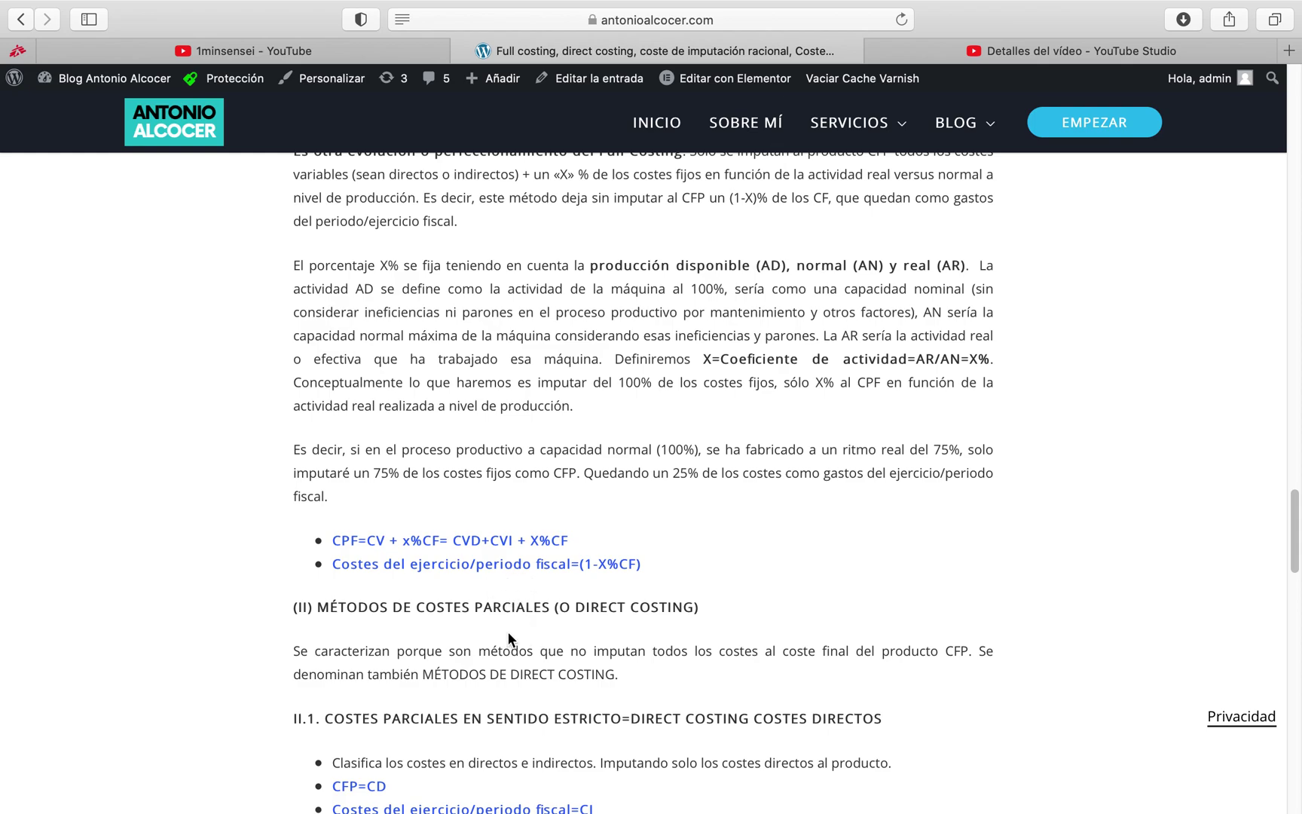
scroll(531, 603, "down", 5)
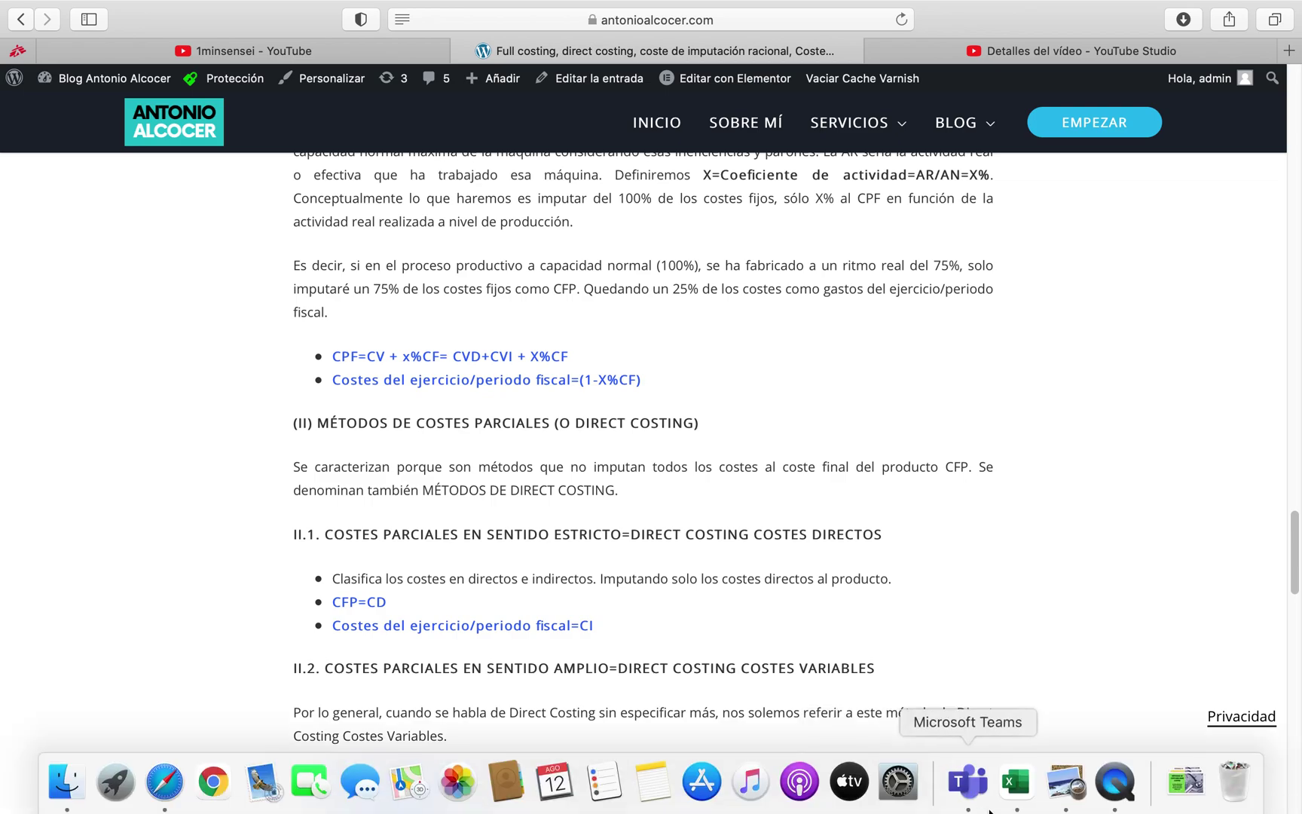
Switch to the DATOS_MÉTODOS DE COSTES workbook in Excel and review the FULL COSTING, IMPUTACIÓN RACIONAL and DC-CD sheets
left_click(1016, 787)
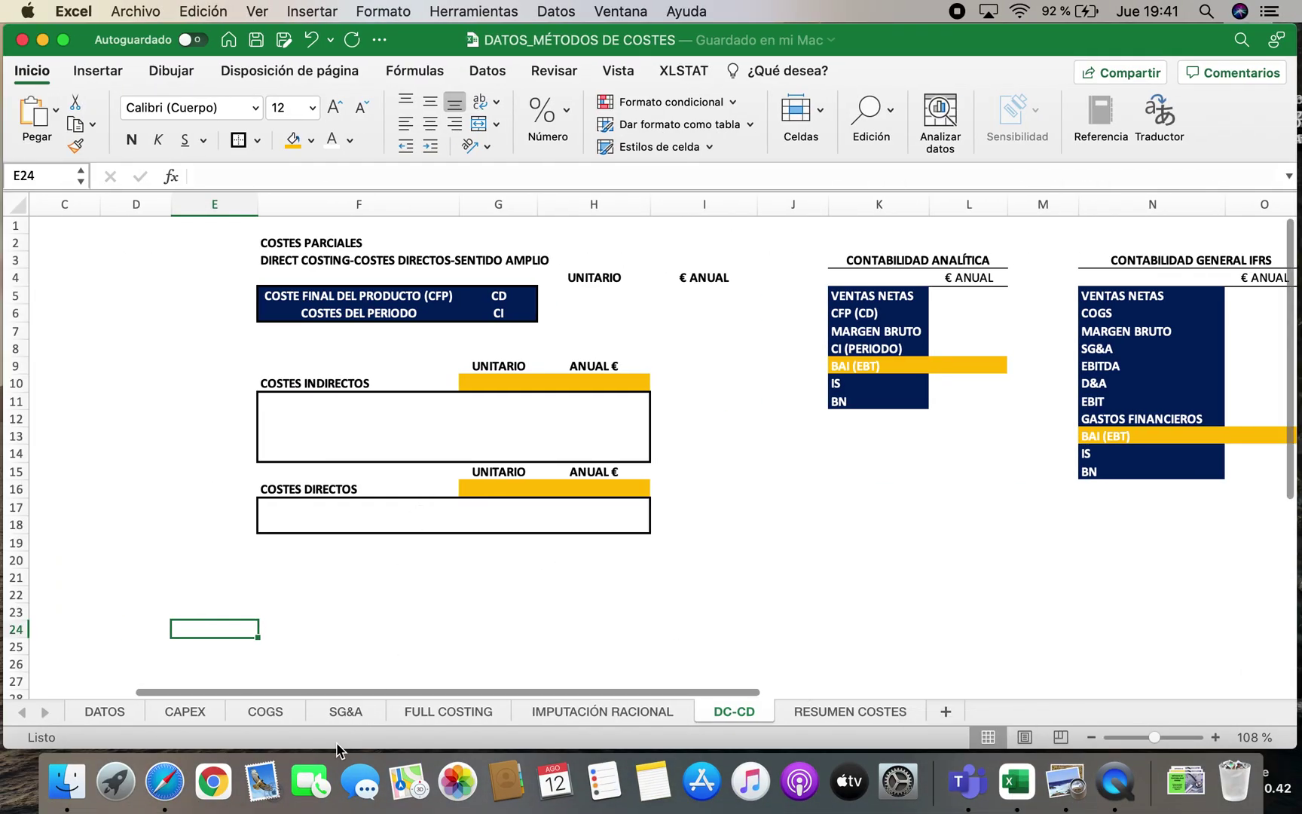
left_click(451, 712)
left_click(588, 711)
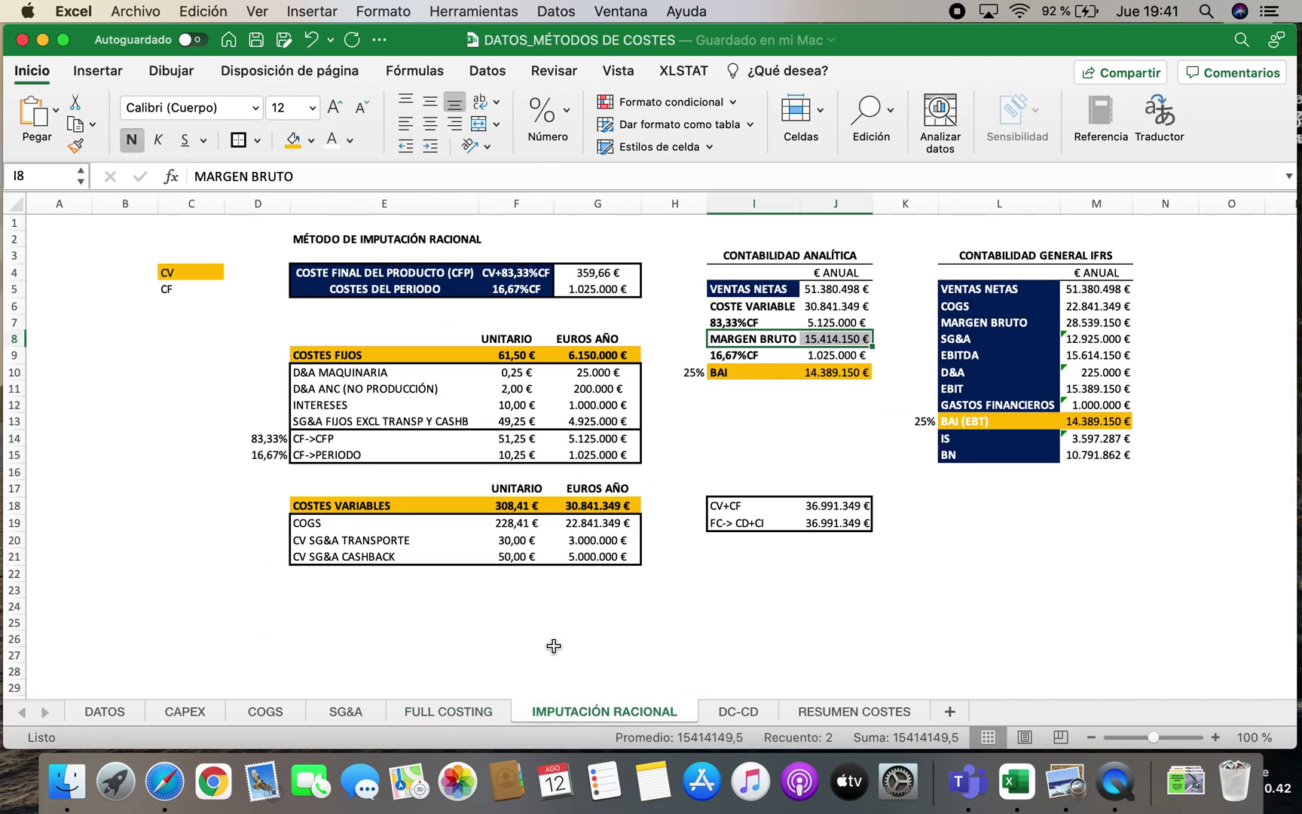
left_click(736, 712)
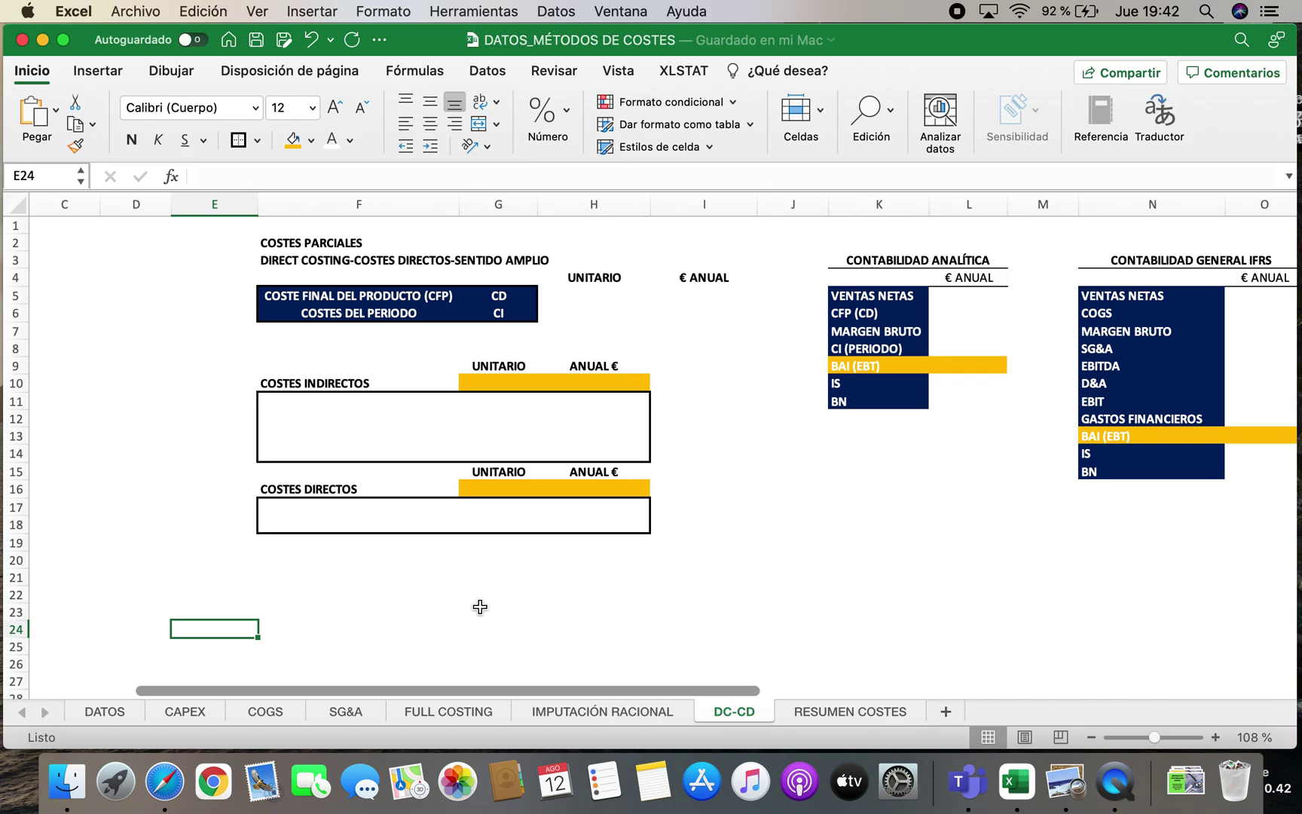
left_click(325, 242)
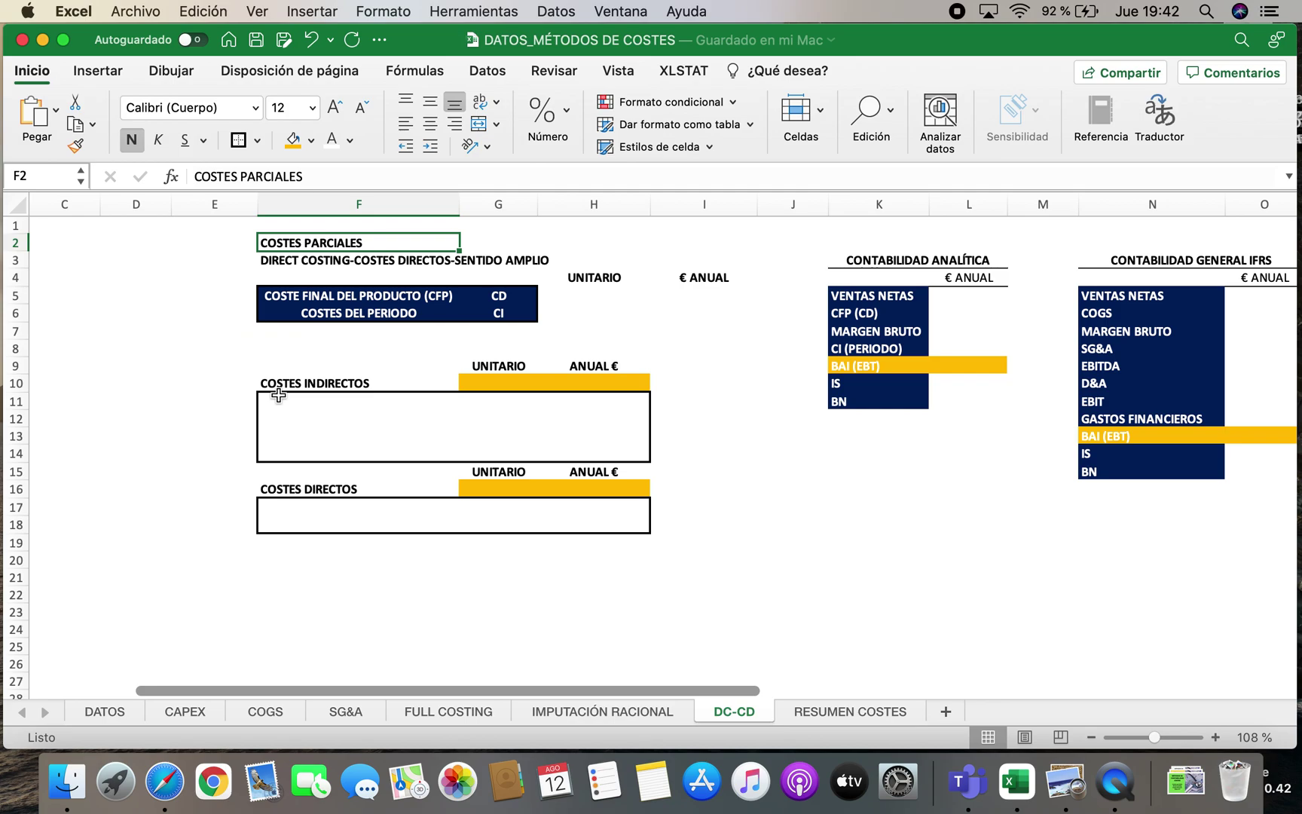
left_click(304, 263)
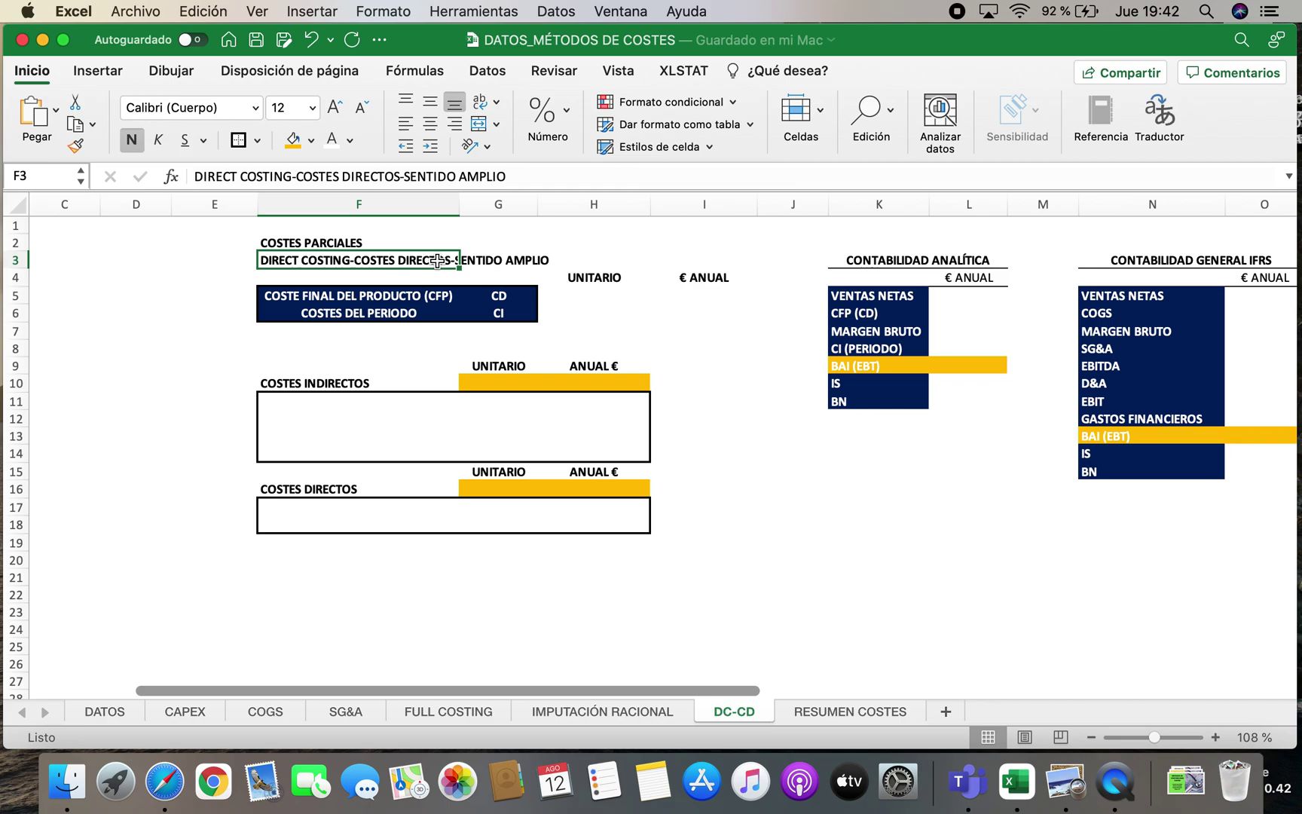
left_click(279, 246)
Enter the note "dc cv se" in cell D3 of the DC-CD sheet
left_click(138, 240)
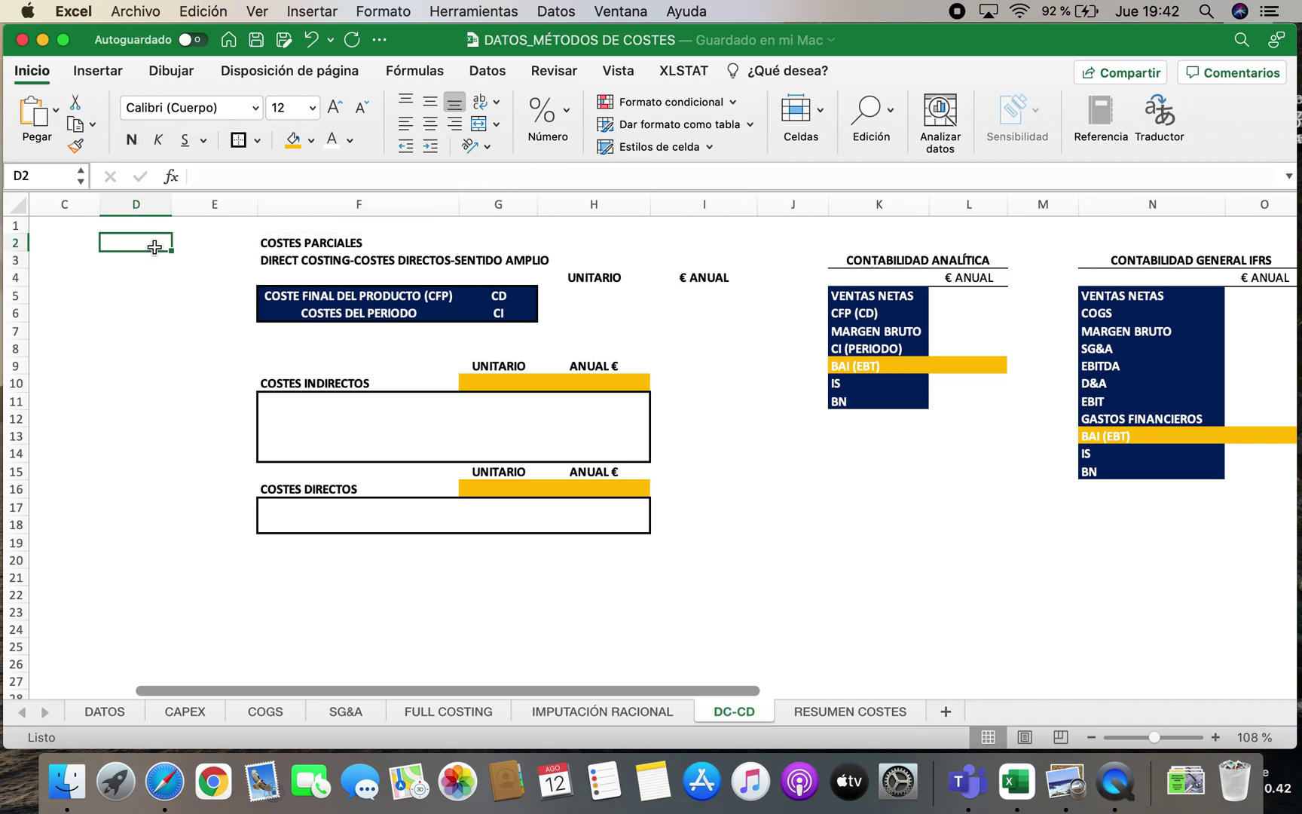
key("Down")
key("Up")
key("Down")
key("Right")
key("Right")
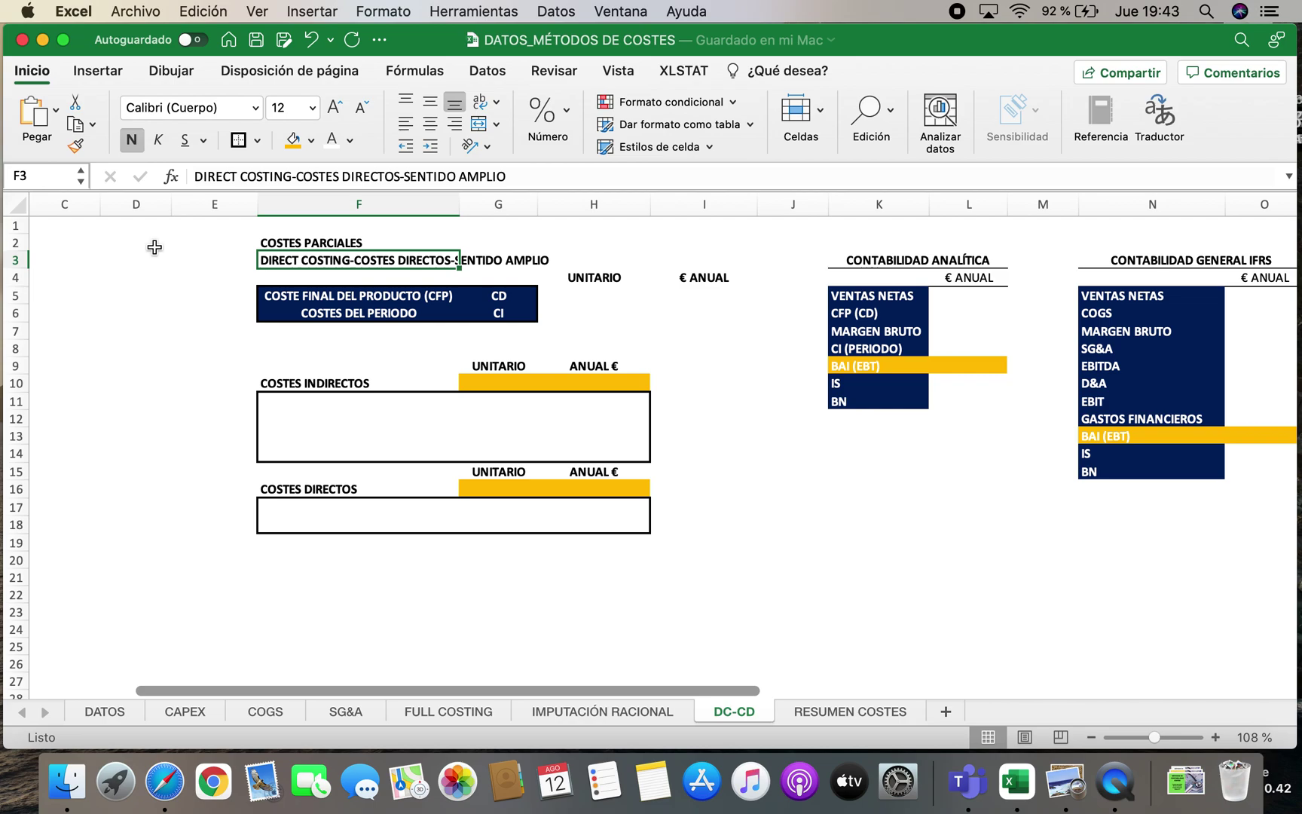
key("Left")
key("Left")
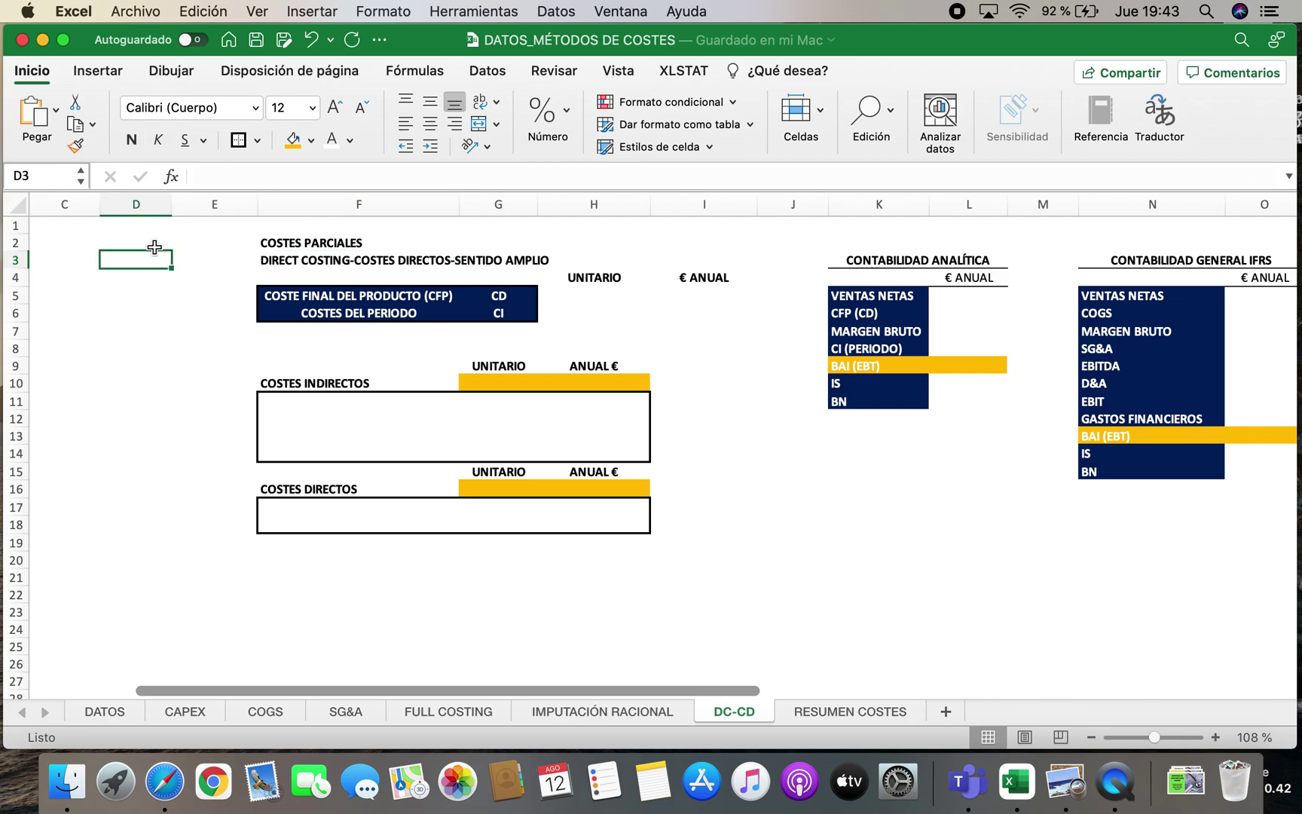
type("dc cv")
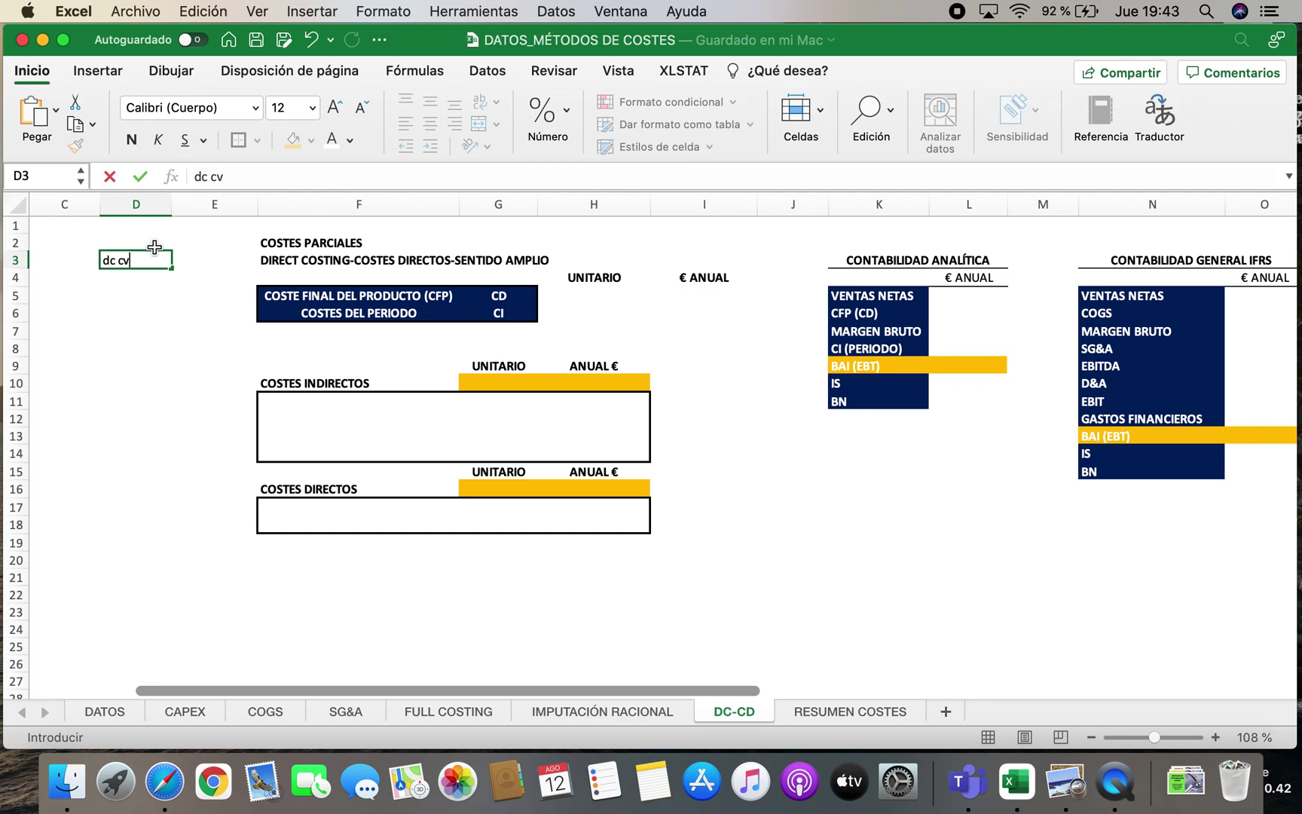
type(" se")
key("Return")
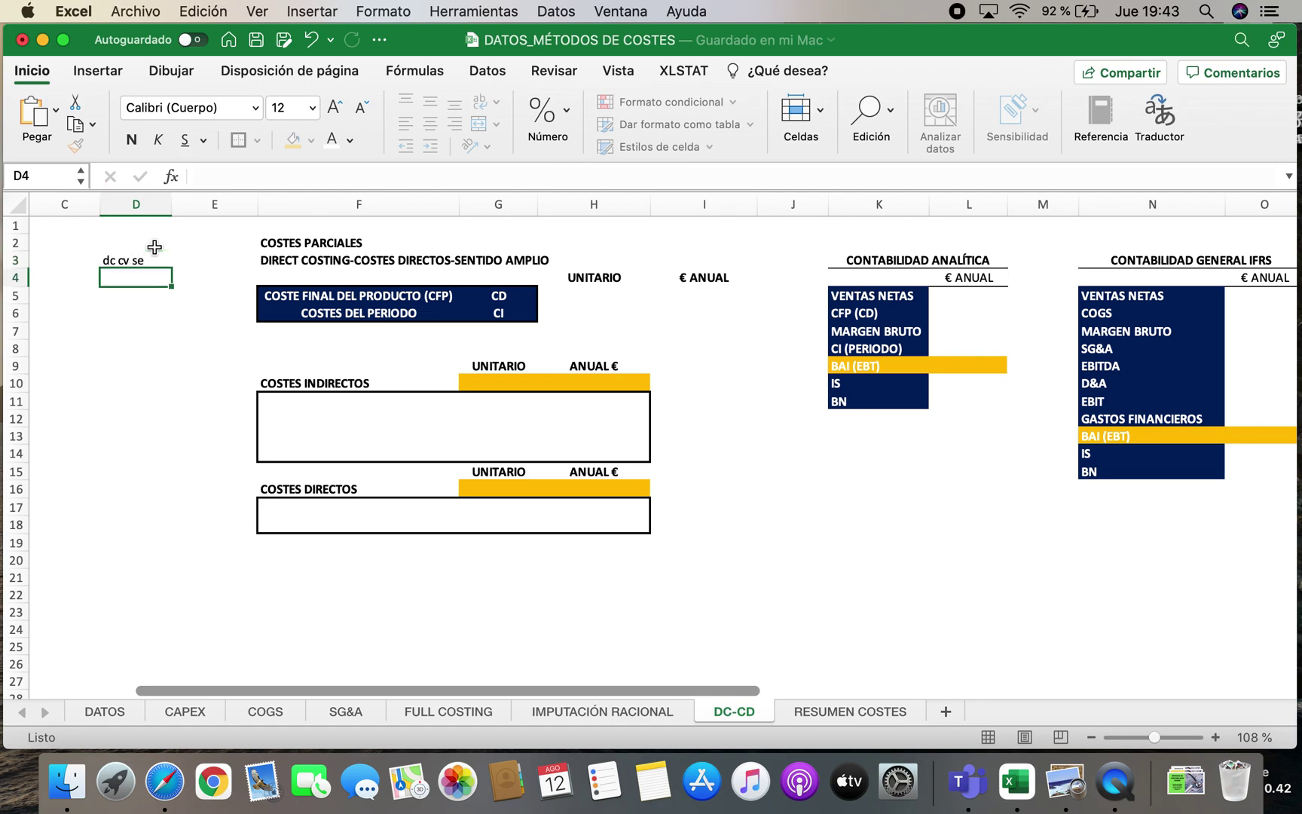
Enter the note "dc evoluci cv perfecc" in cell D4
left_click(126, 256)
key("Return")
type("dc evoluci")
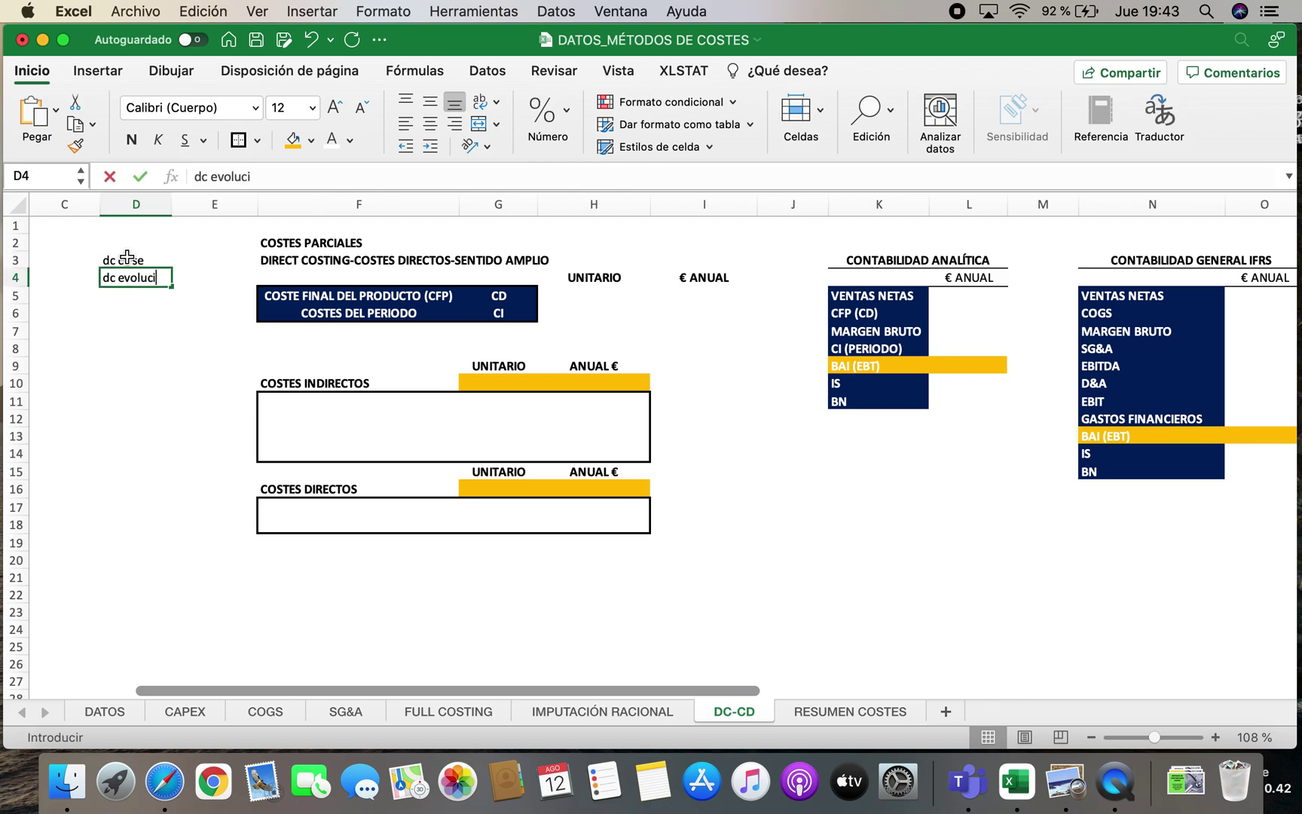
type(" cv")
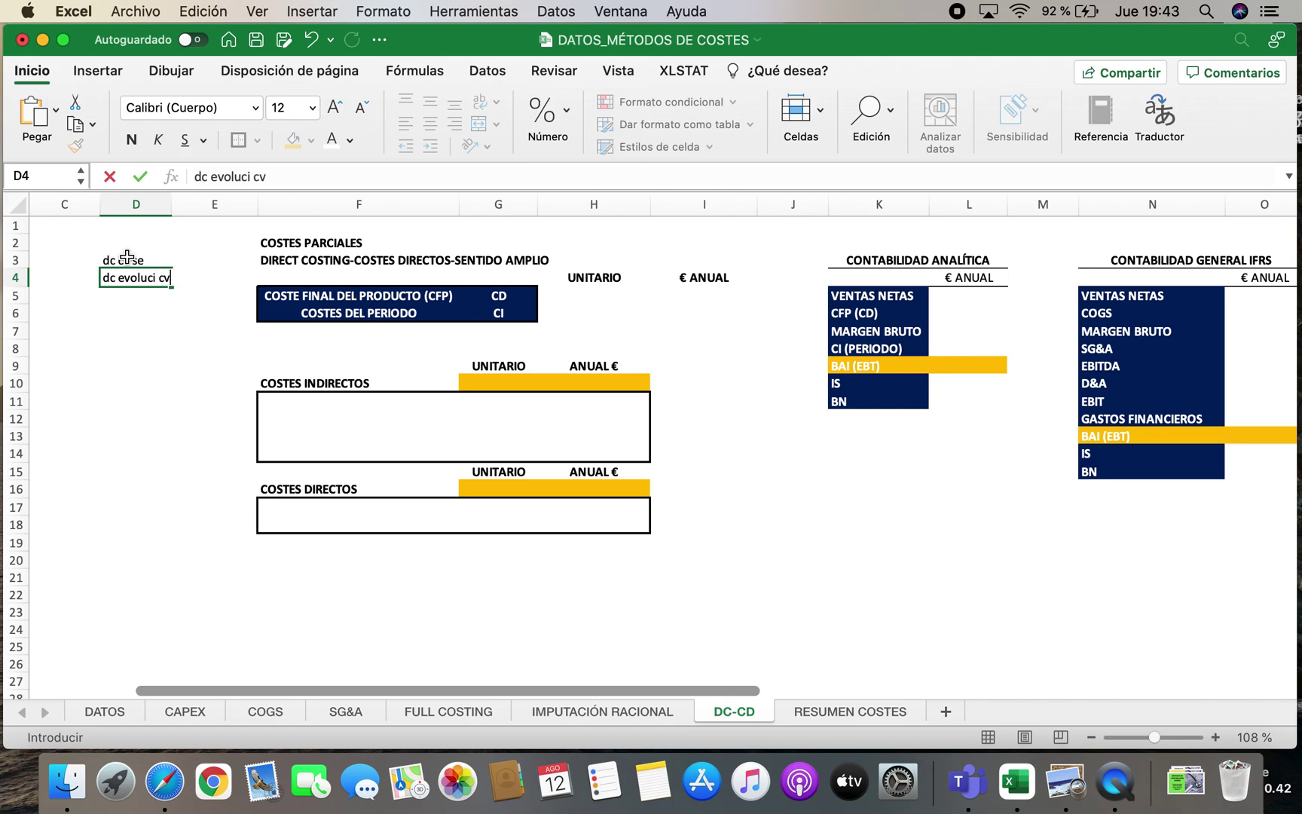
type(" perfecc")
key("Return")
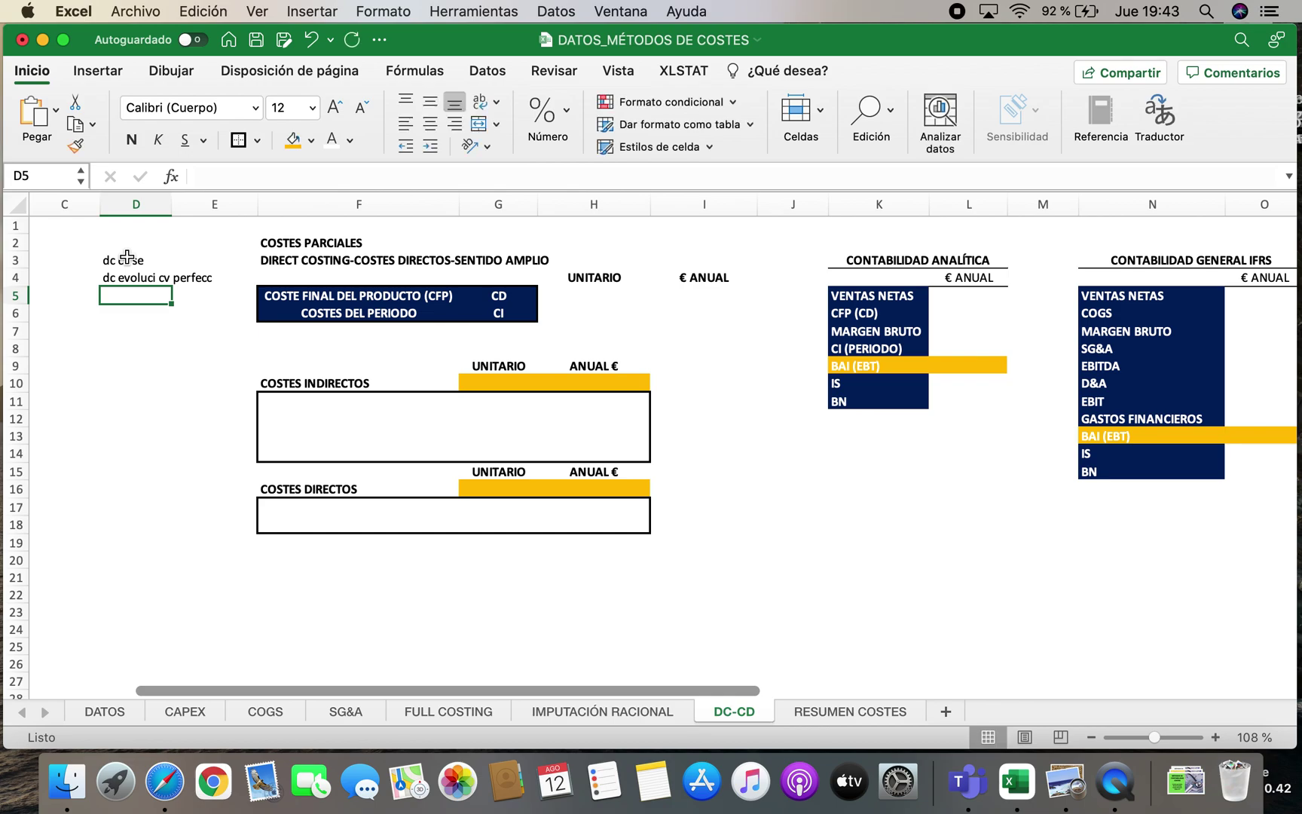
Clear the notes from cells D4 and D3
key("Up")
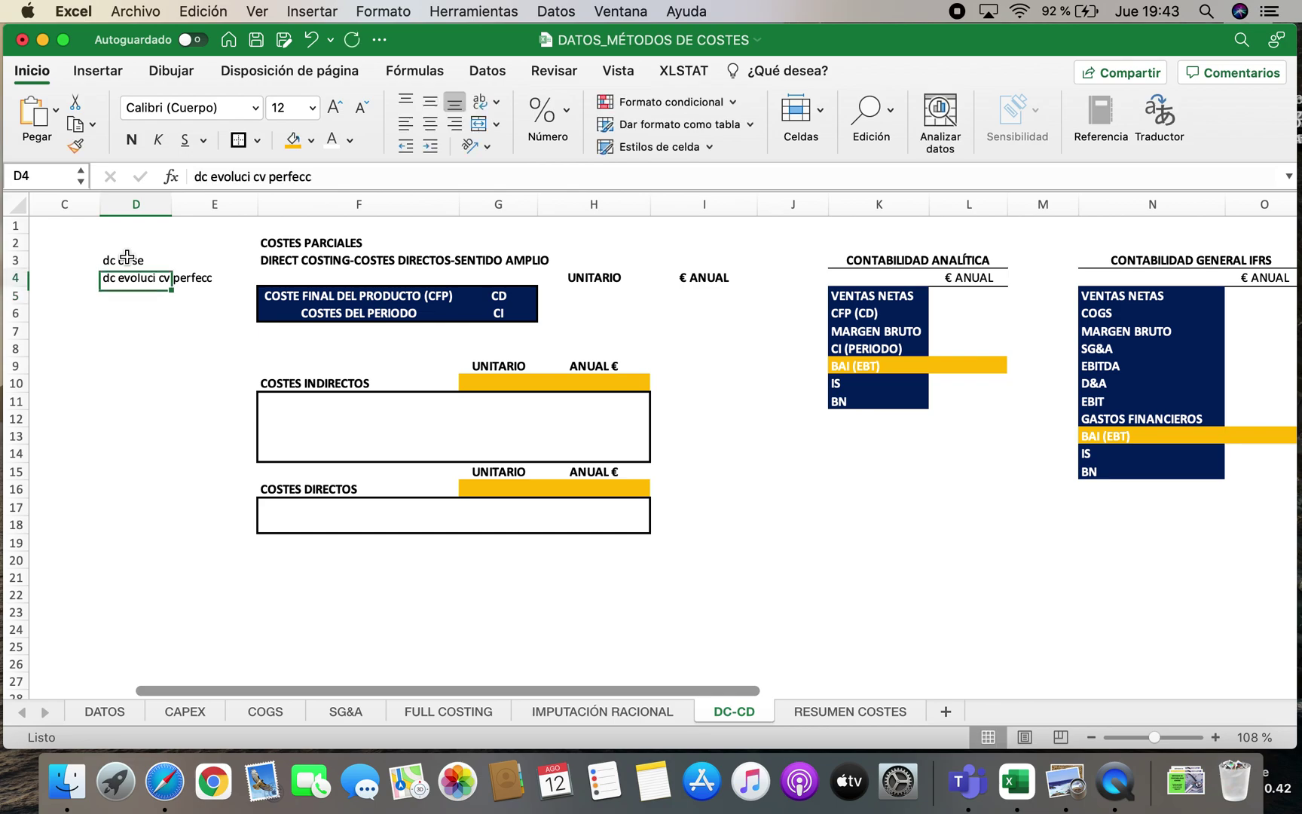
key("Delete")
key("Up")
key("Delete")
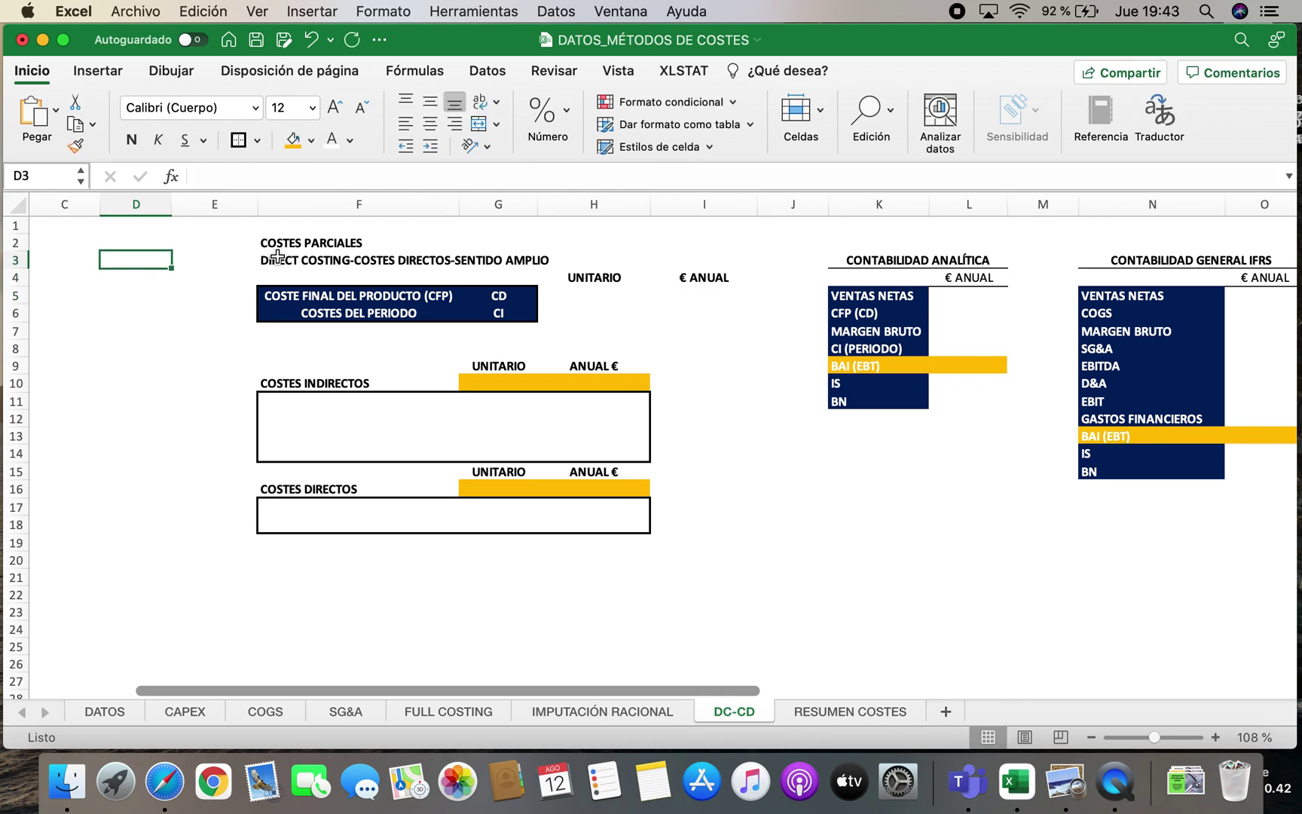
Examine the DC-CD sheet's product and period cost definitions, and the FULL COSTING sheet's definitions and its indirect and direct cost blocks
left_click(320, 239)
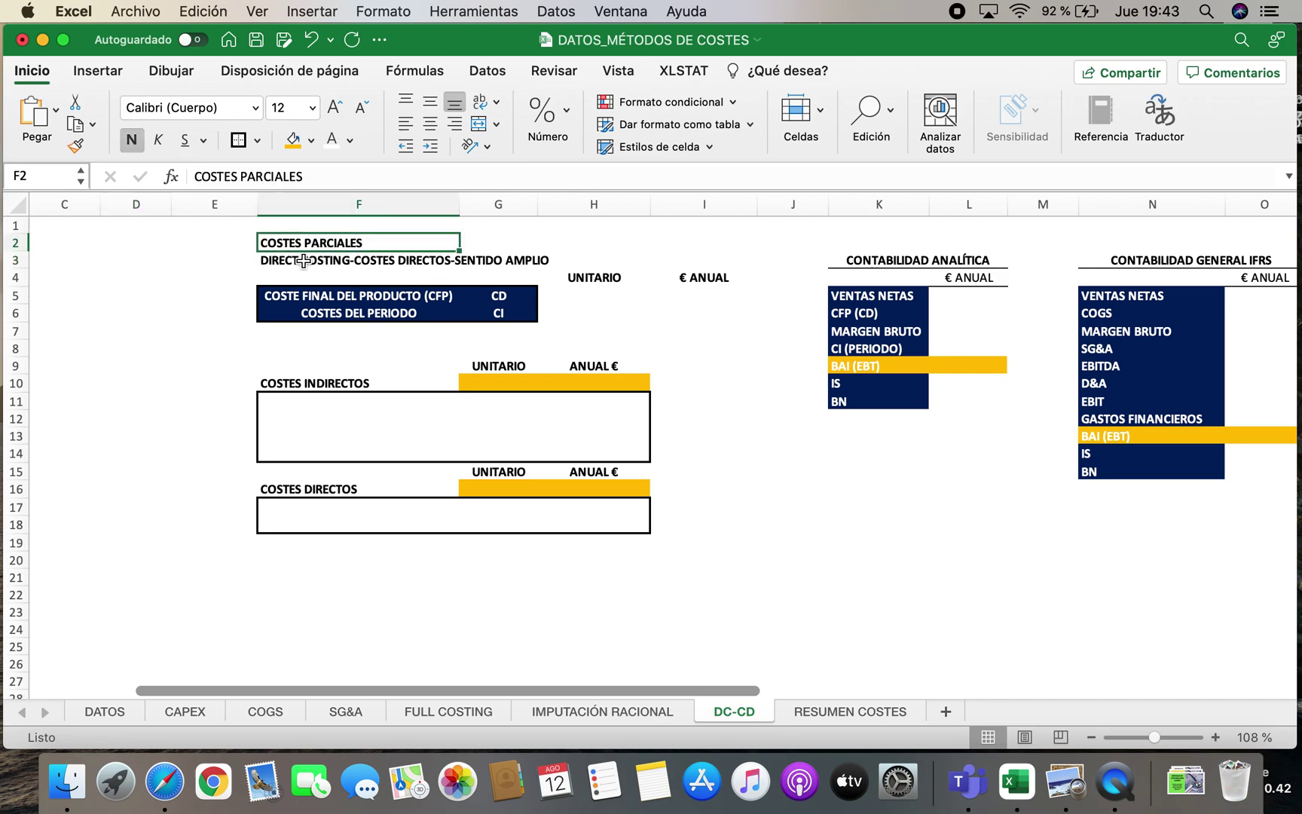
left_click(305, 260)
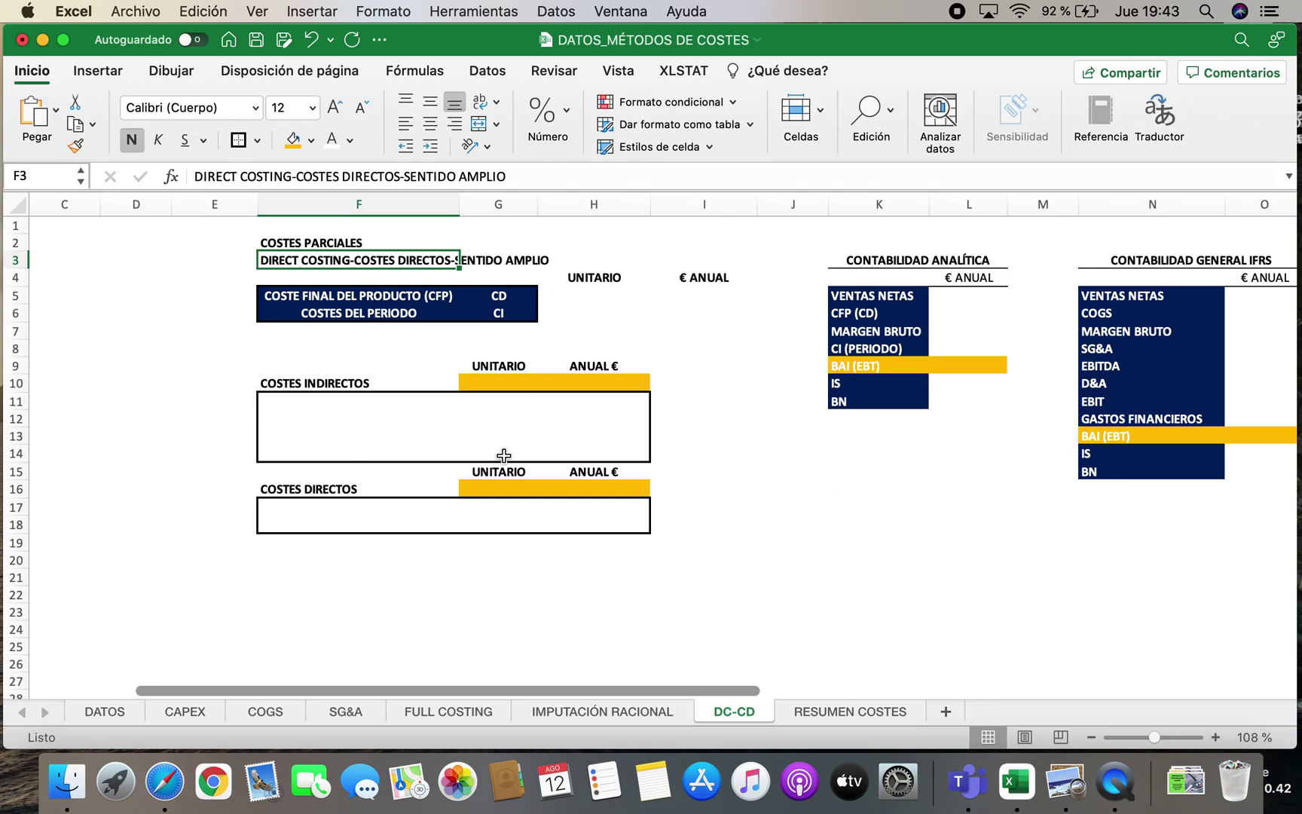
left_click(369, 296)
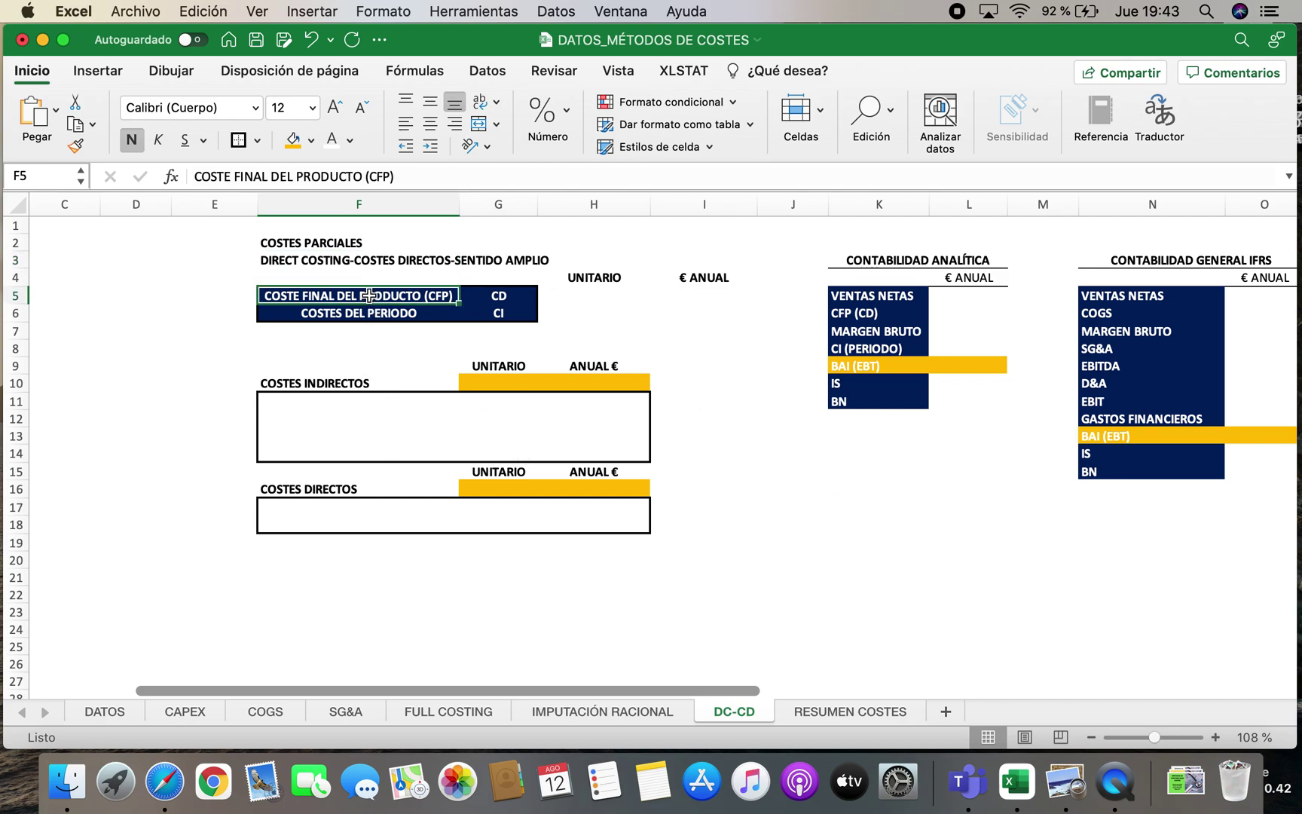
left_click(517, 293)
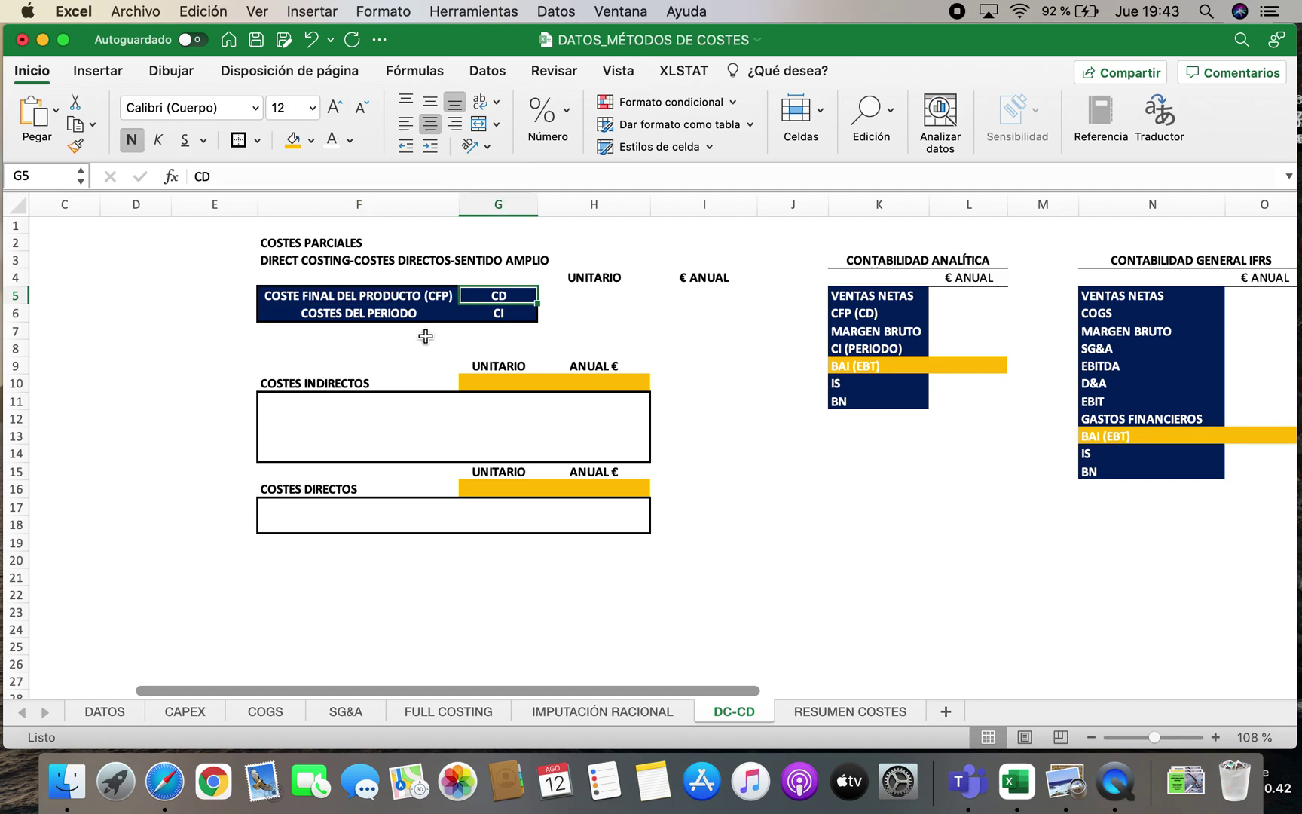
left_click(353, 313)
left_click(479, 314)
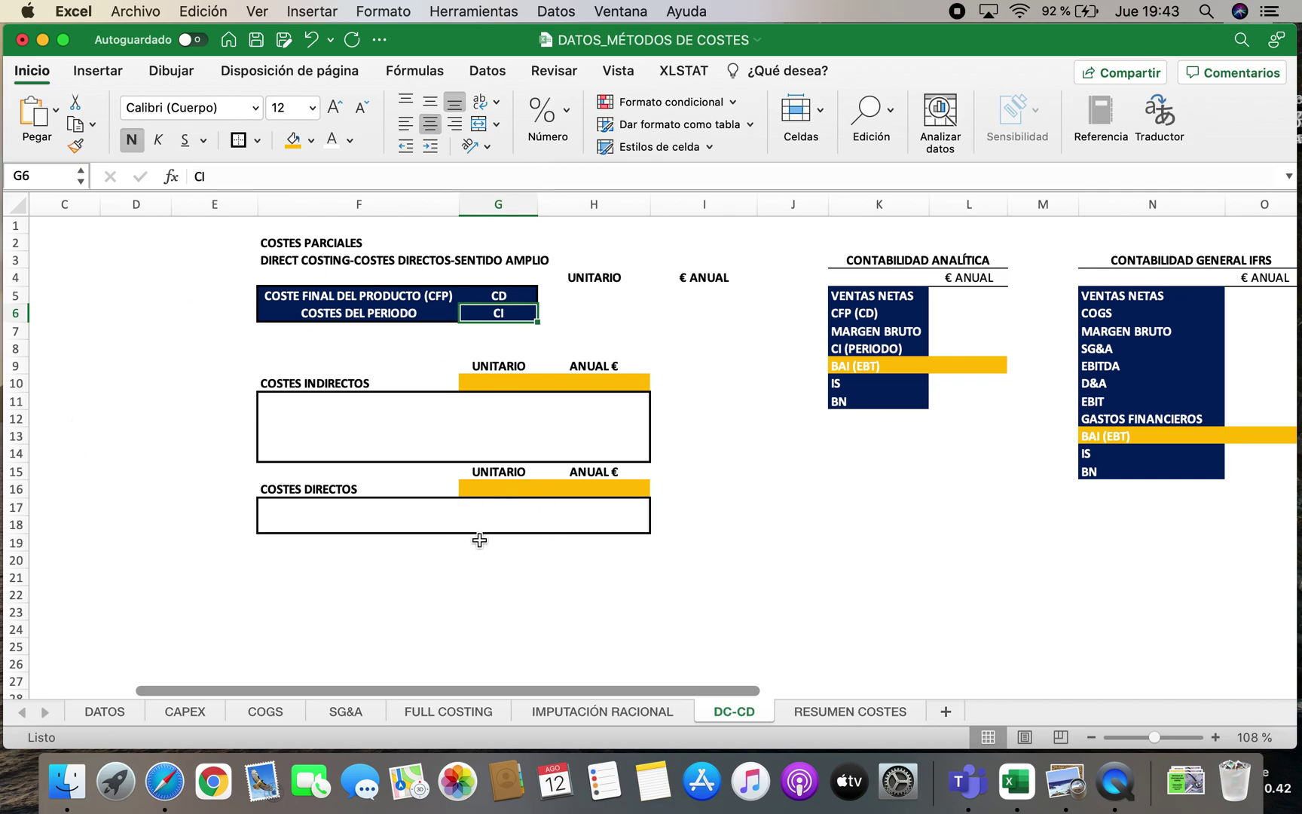
left_click(435, 711)
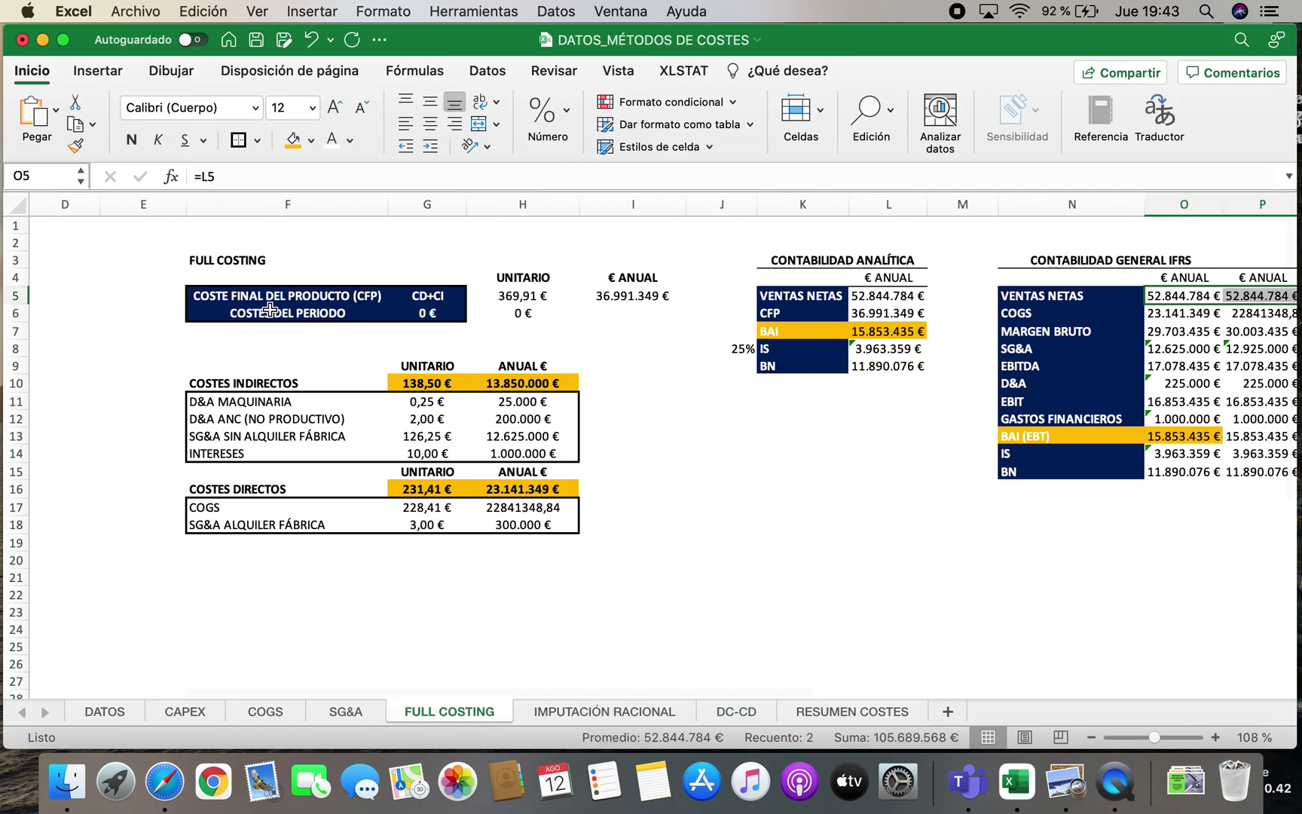
left_click(411, 293)
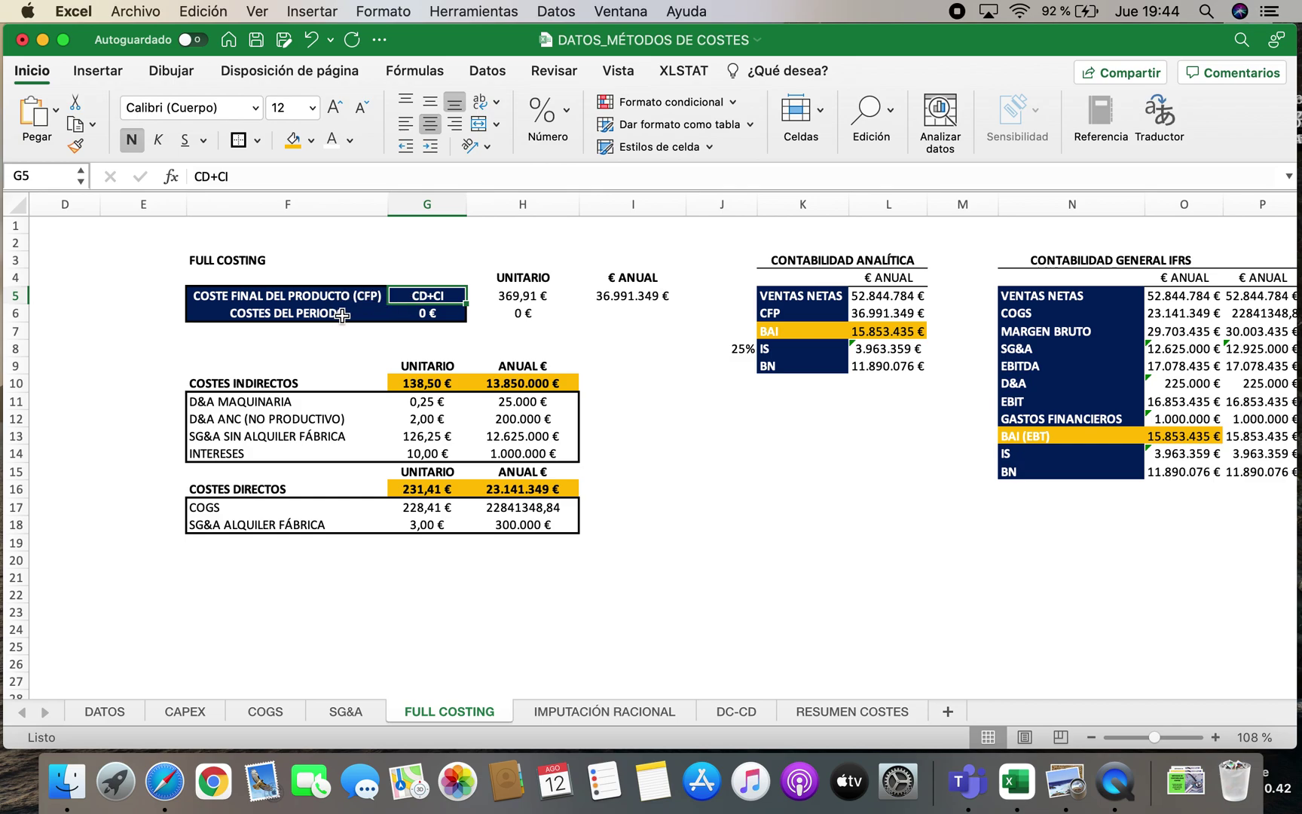
left_click_drag(159, 348, 609, 578)
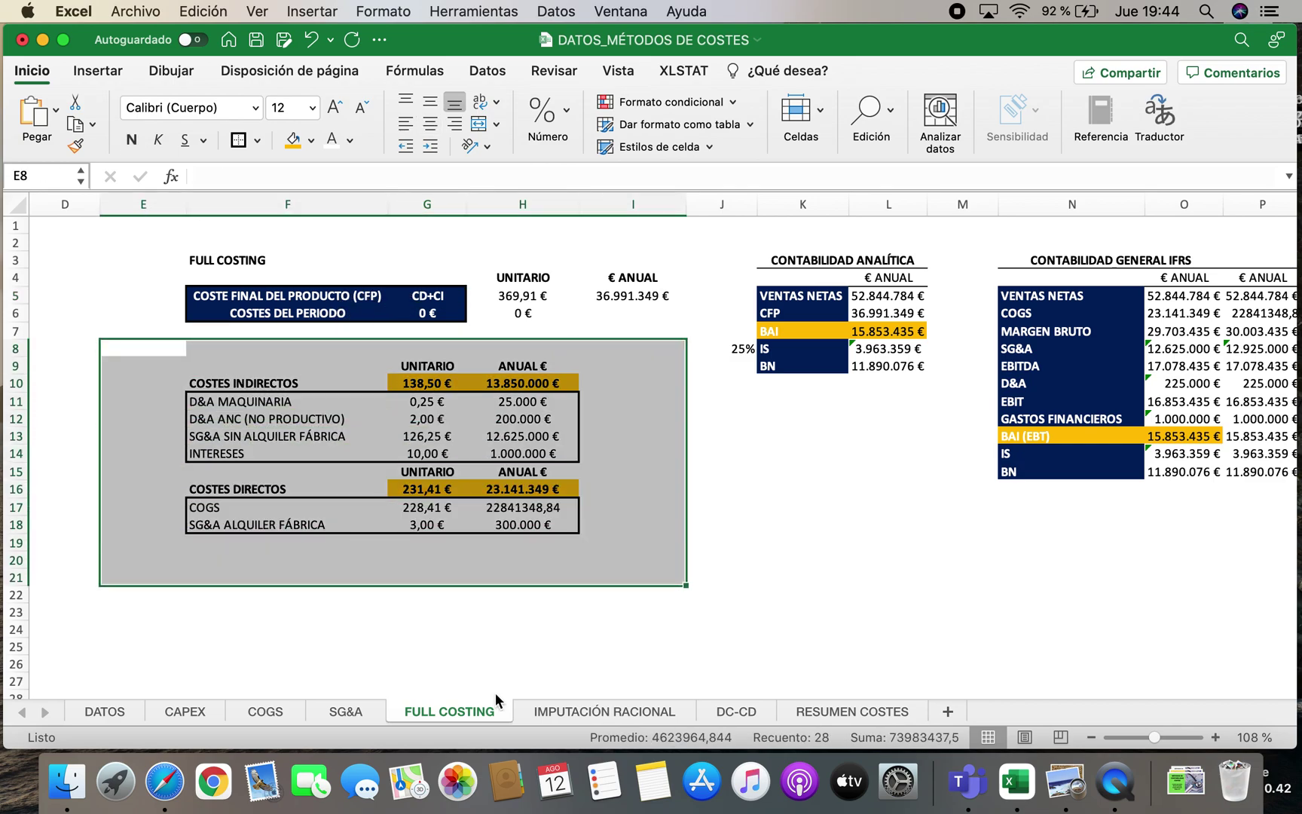
left_click(422, 595)
left_click(240, 386)
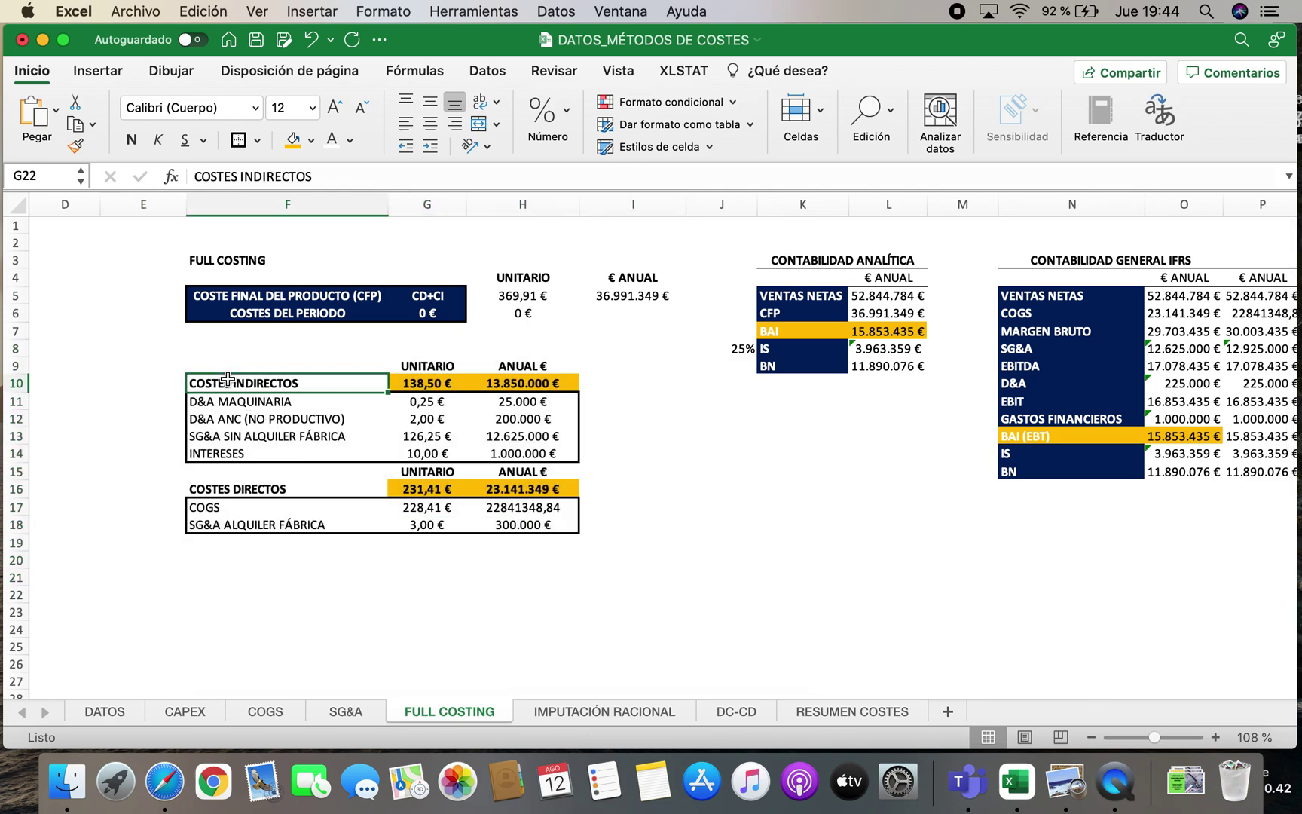
left_click(256, 485)
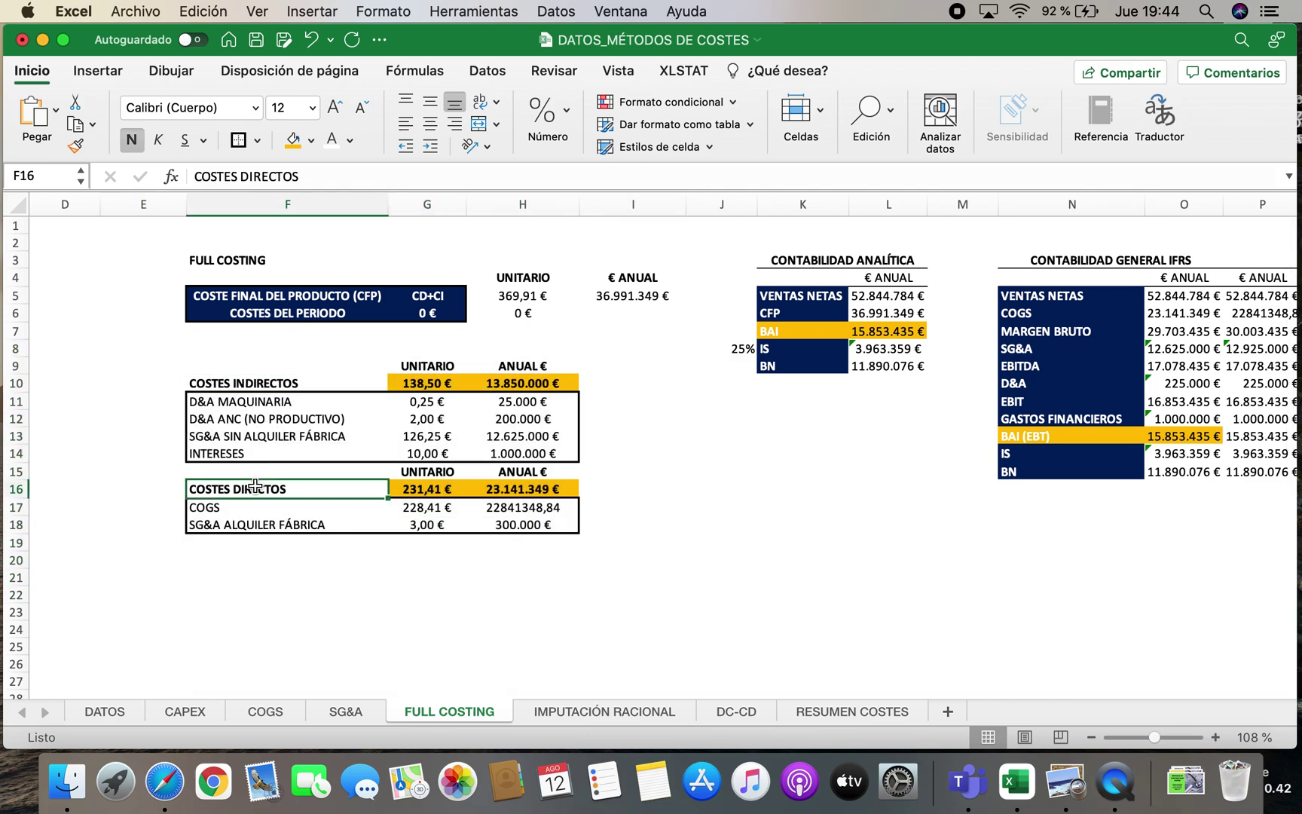
Copy the four indirect cost labels F11:F14 from FULL COSTING into the COSTES INDIRECTOS box of DC-CD, starting at F11
left_click_drag(250, 399, 265, 446)
key("super+c")
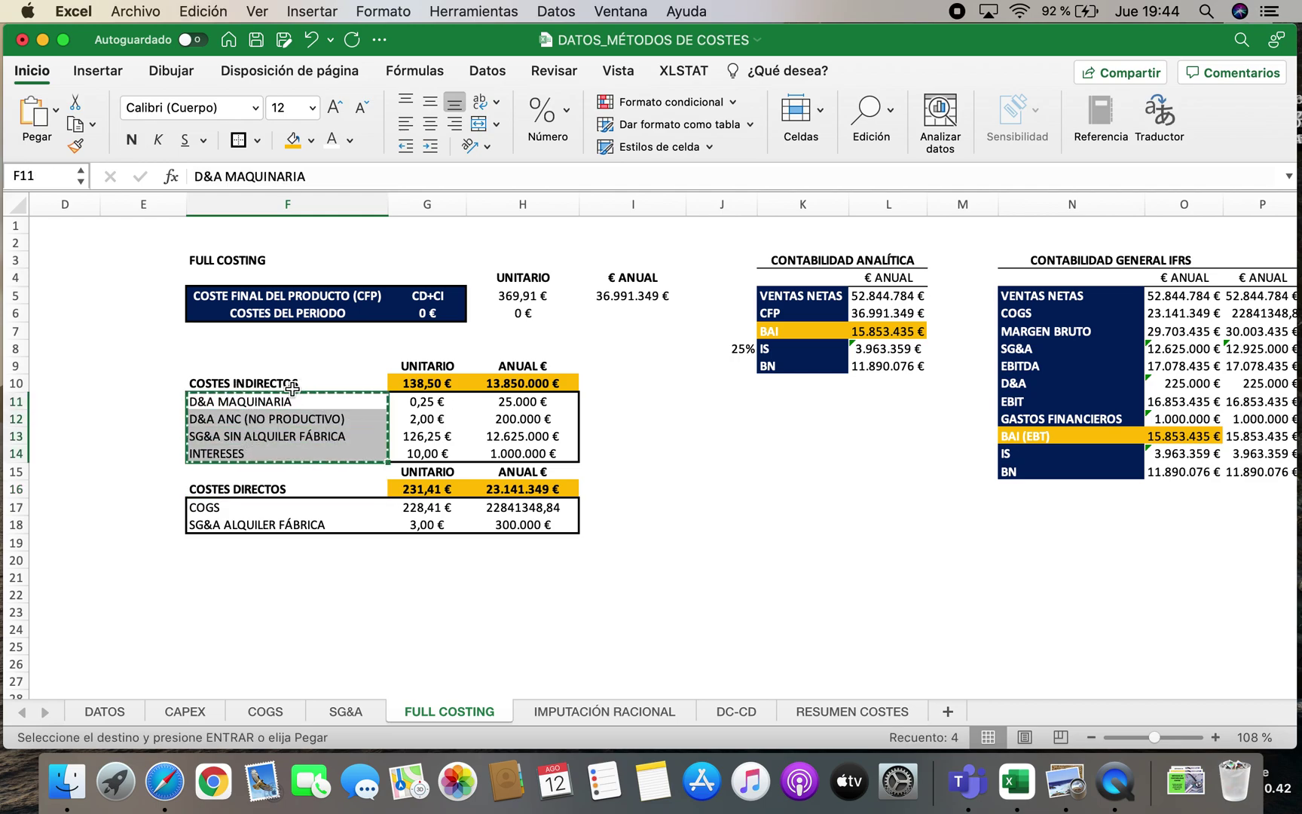
left_click(755, 711)
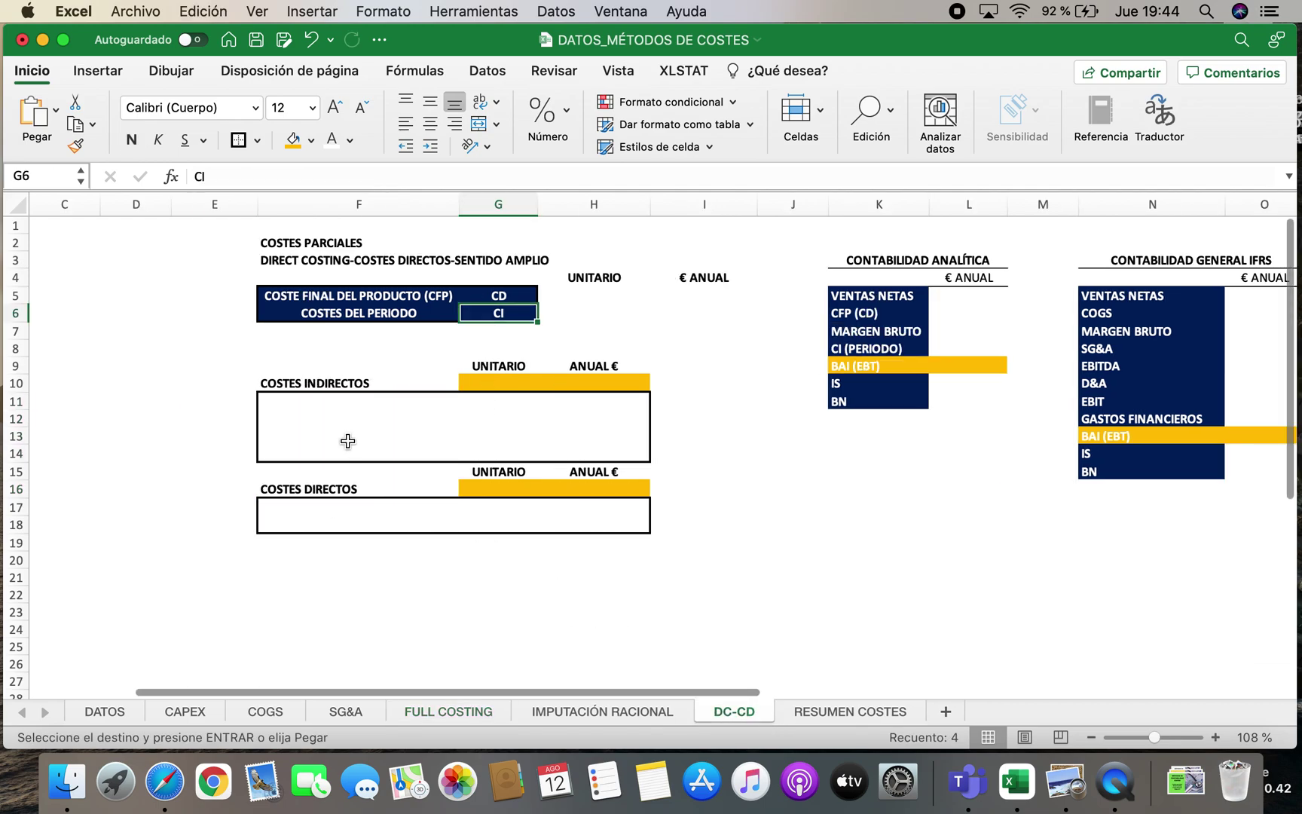
left_click(311, 400)
key("super+v")
left_click(249, 432)
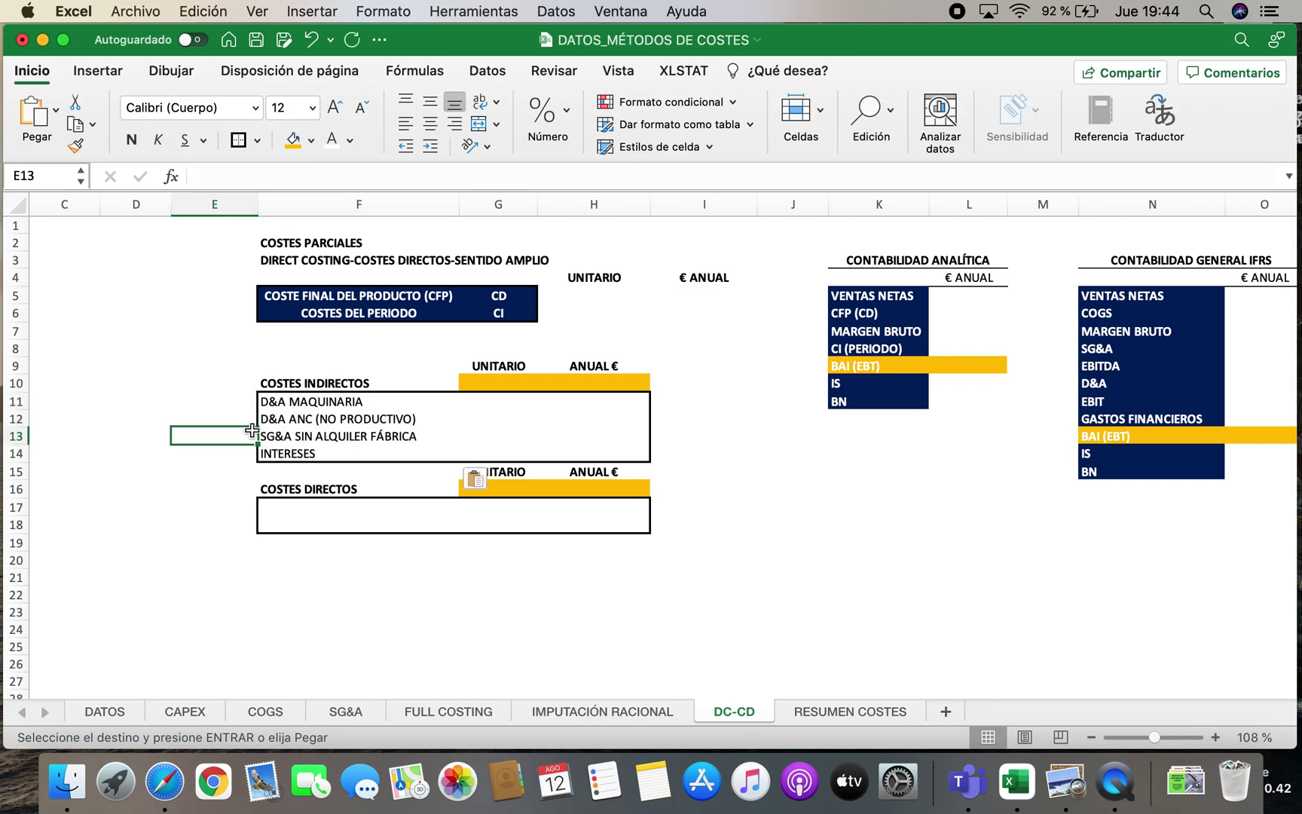
Link the unit cost of D&A MAQUINARIA in DC-CD cell G11 to cell G10 of the FULL COSTING sheet
left_click(508, 400)
type("=")
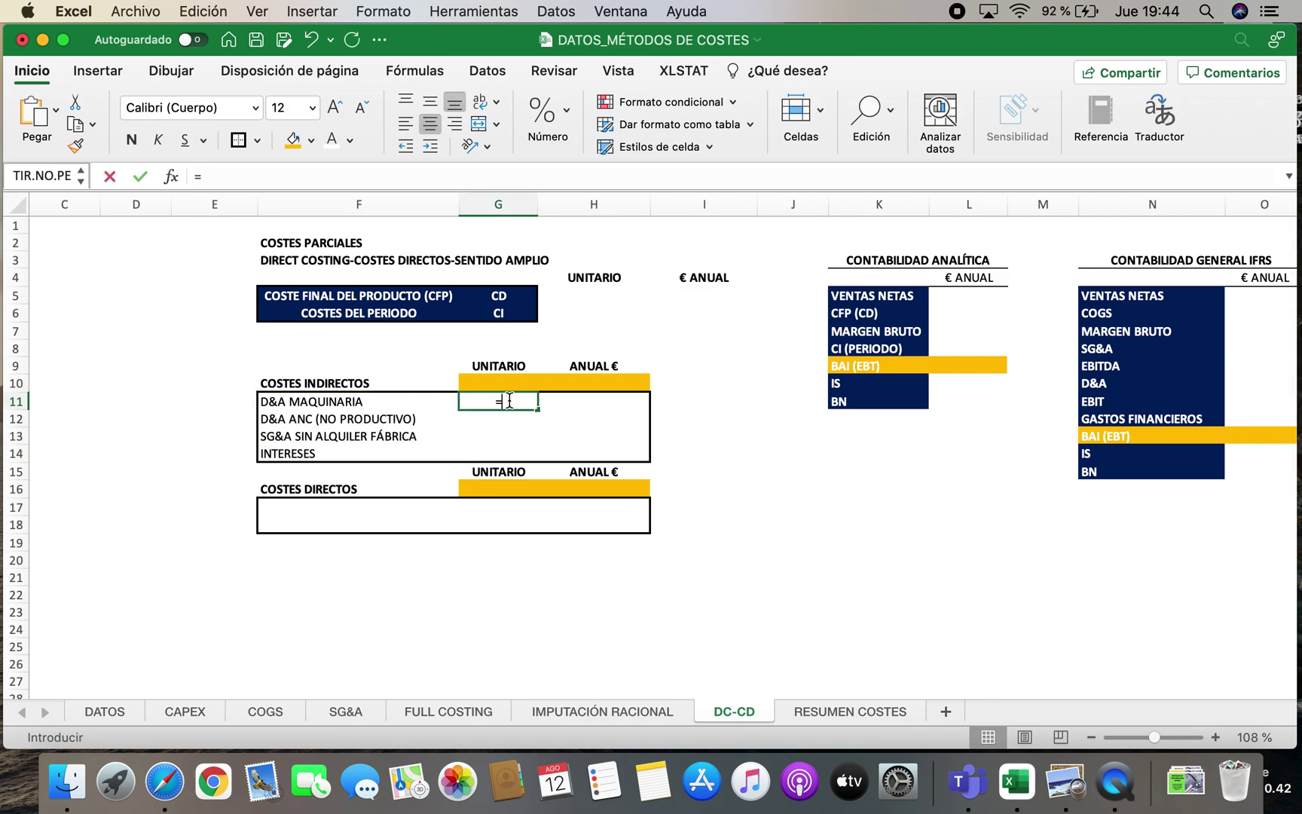
left_click(429, 711)
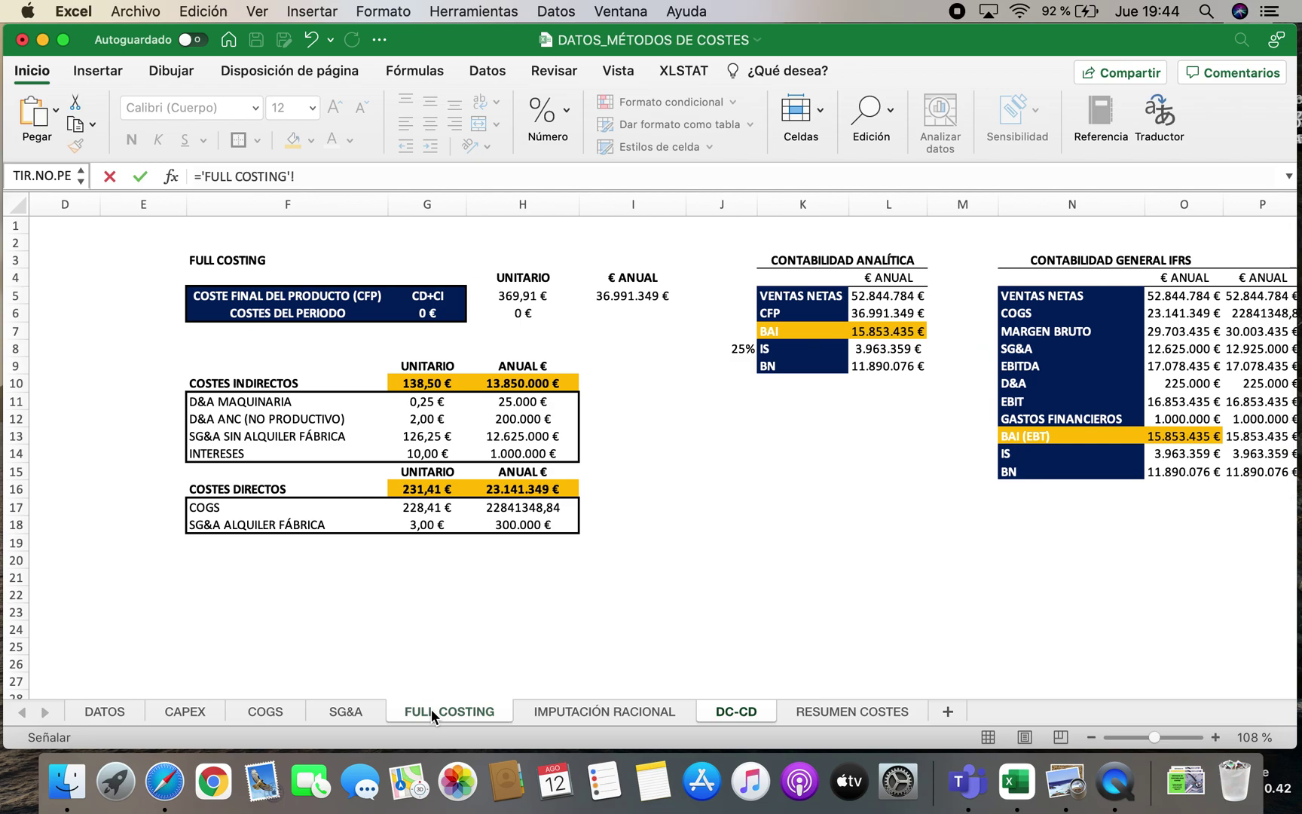
left_click(431, 384)
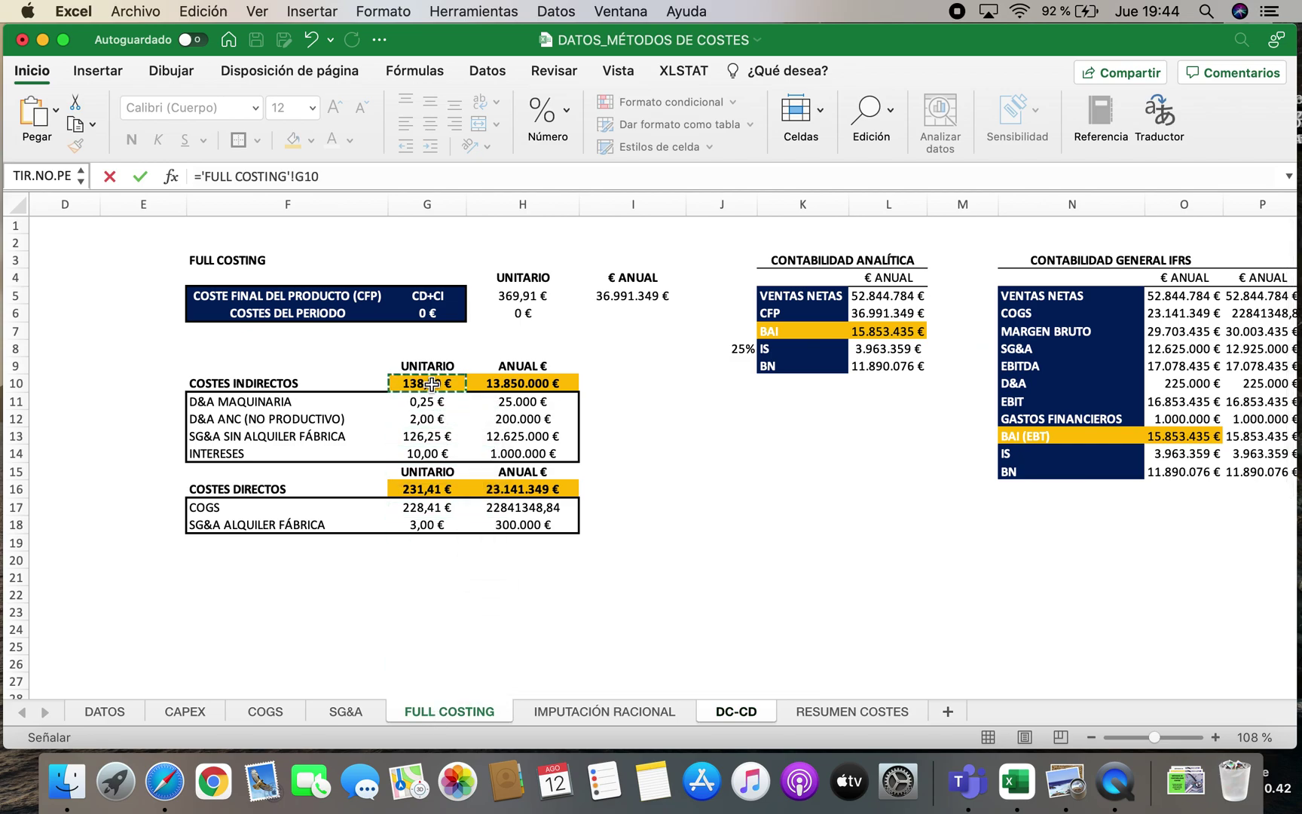
key("Return")
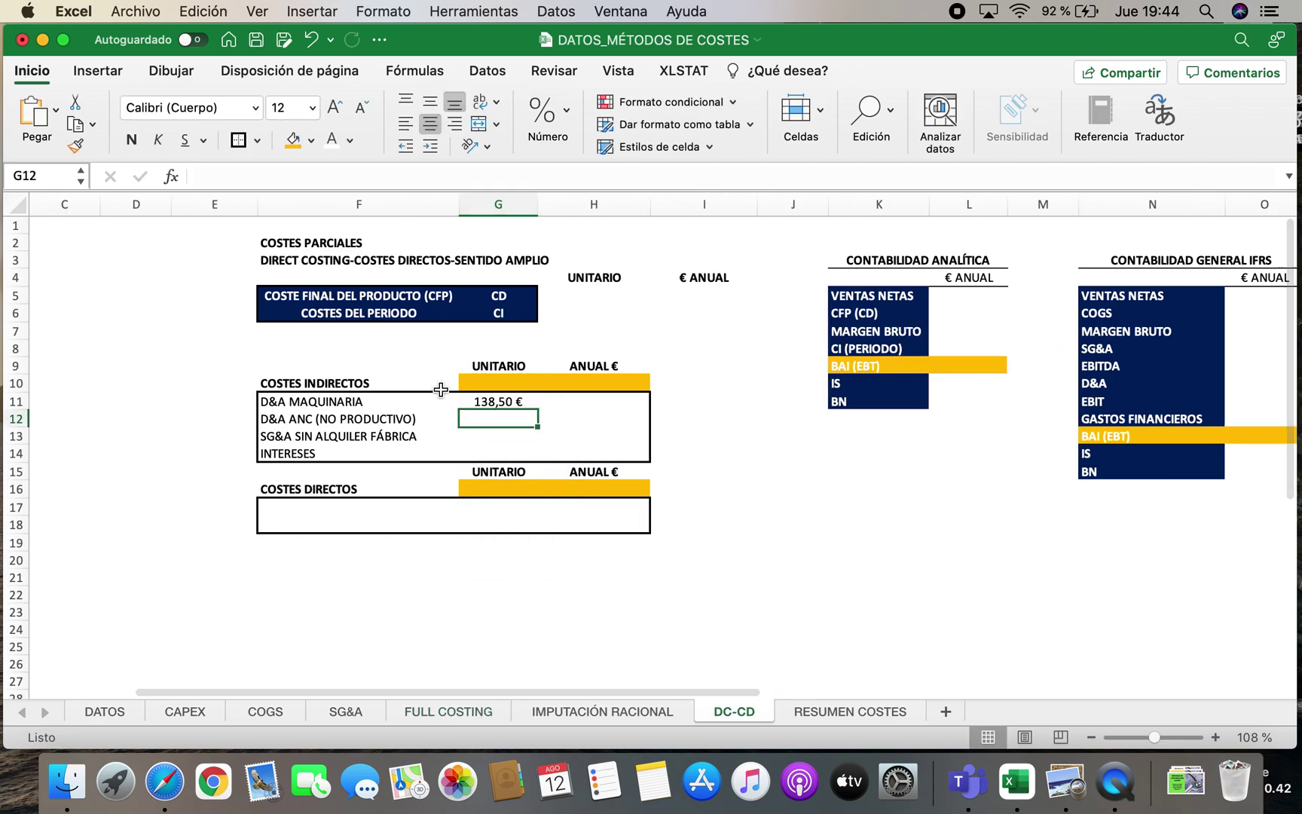
Relink G11 on DC-CD to cell G11 of the FULL COSTING sheet and fill the link across G11:H14
type("=")
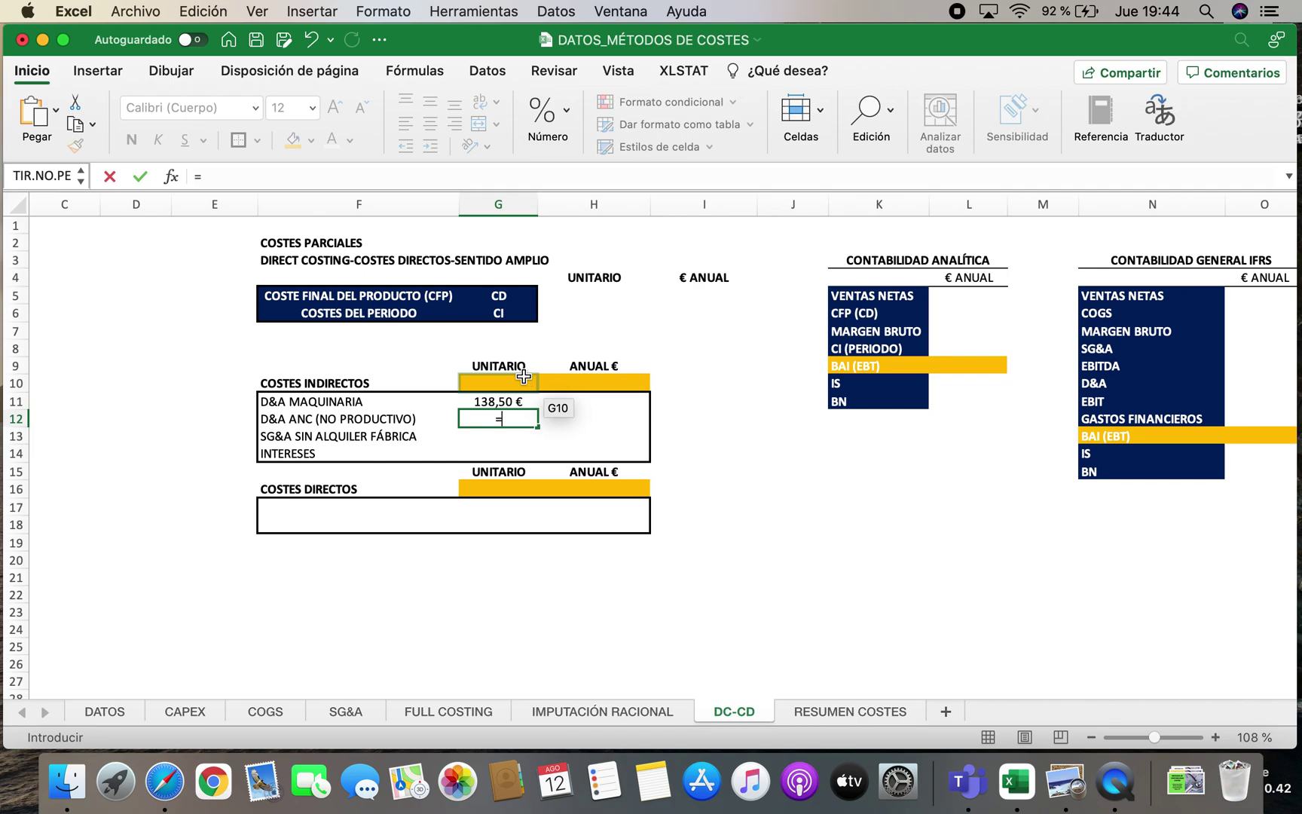
key("Escape")
key("Up")
type("=")
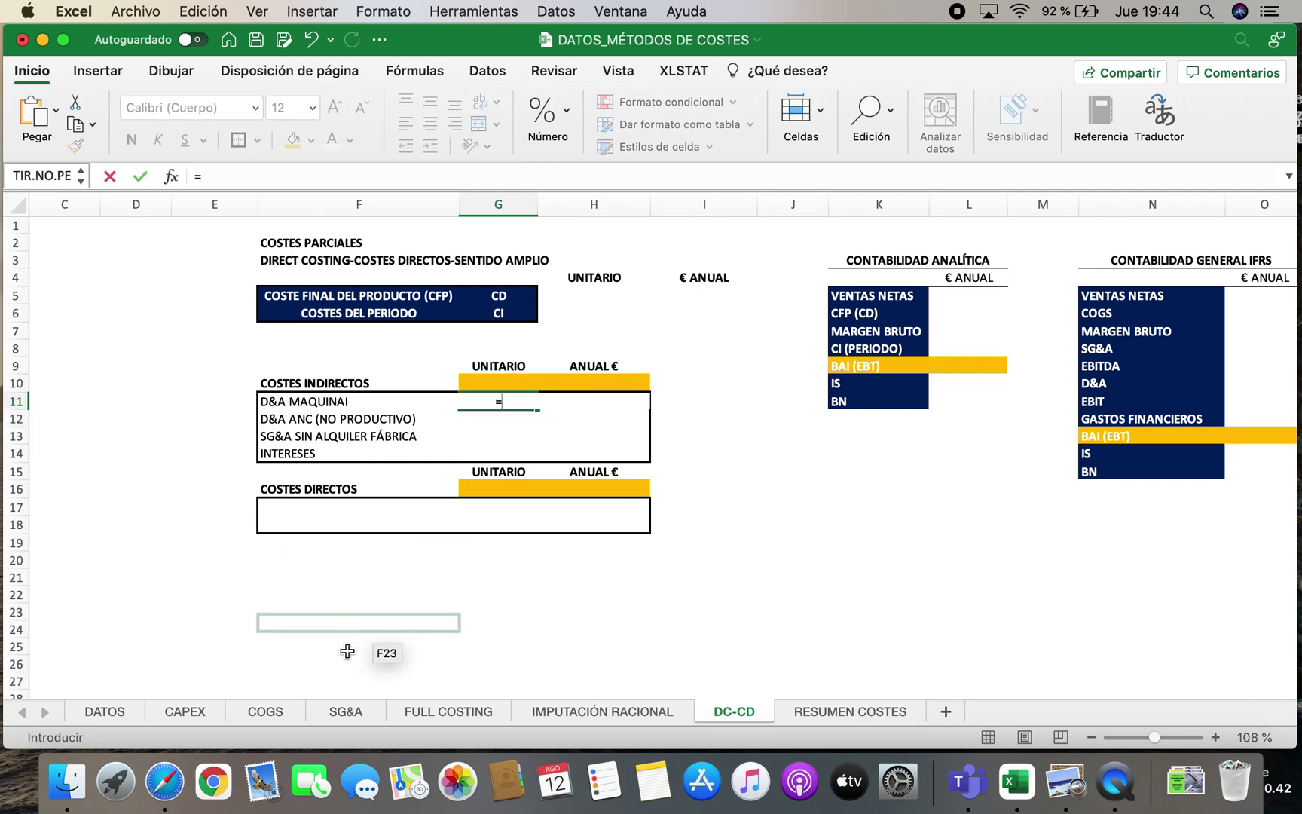
left_click(413, 709)
left_click(427, 399)
key("Return")
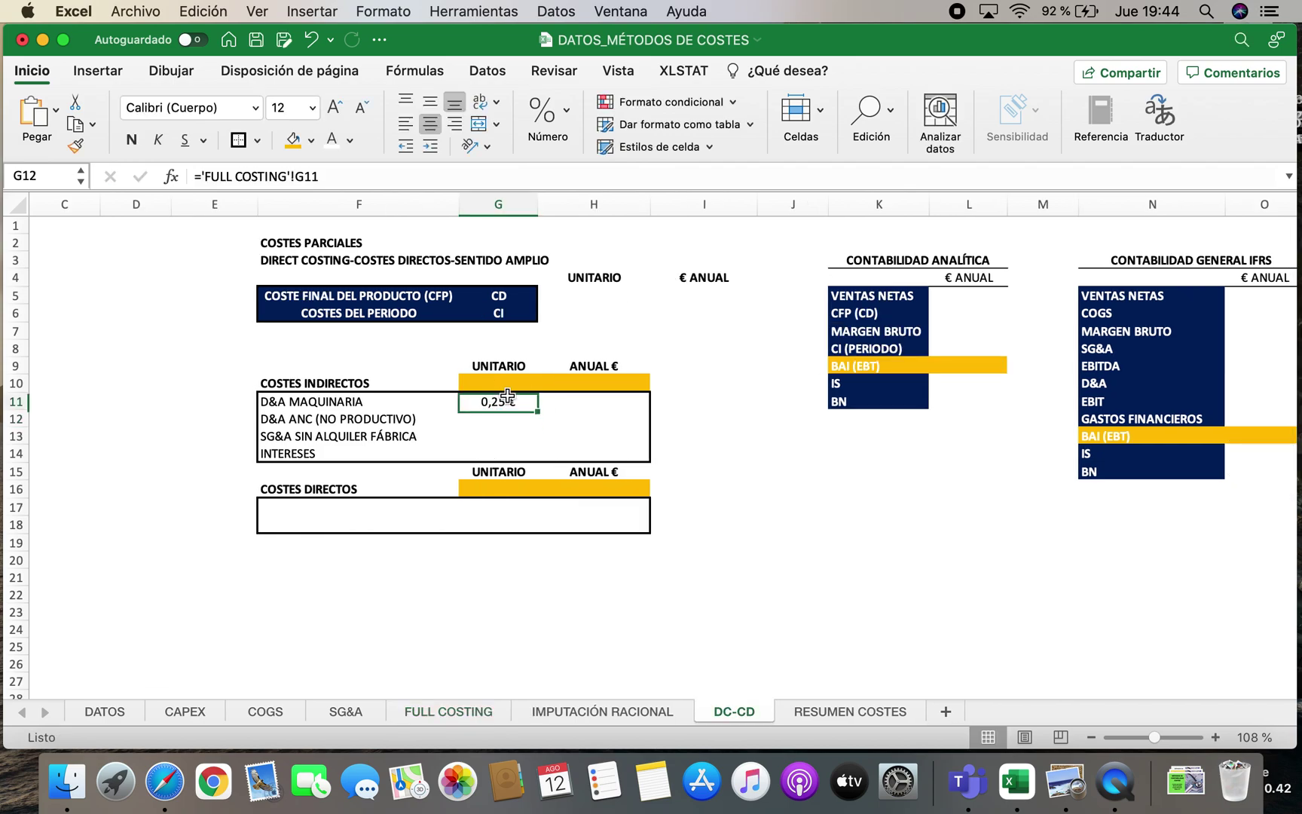
left_click(507, 396)
left_click_drag(537, 411, 649, 464)
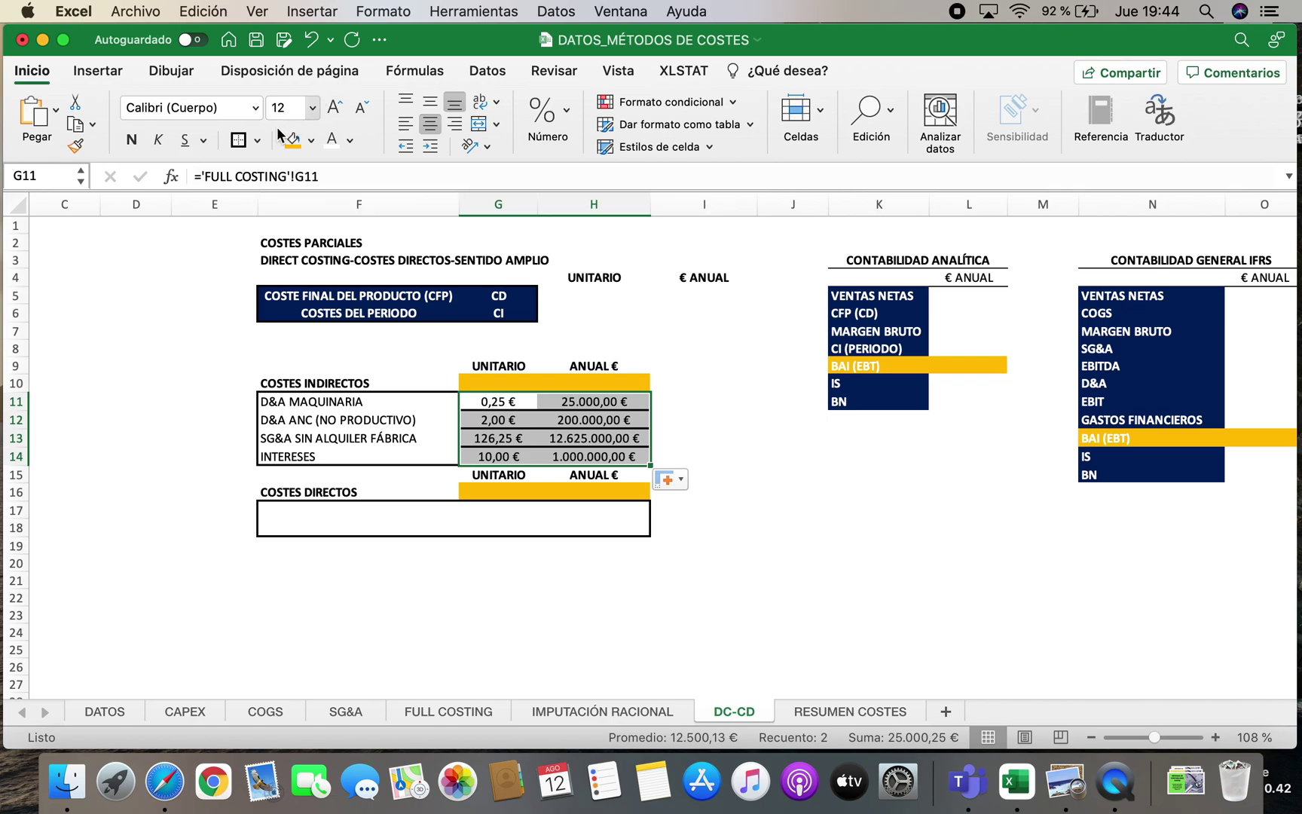
Remove the inner borders from G11:H14 and put a thick outline around the indirect costs range F11:H14
left_click(257, 139)
left_click(286, 300)
left_click_drag(734, 506, 788, 525)
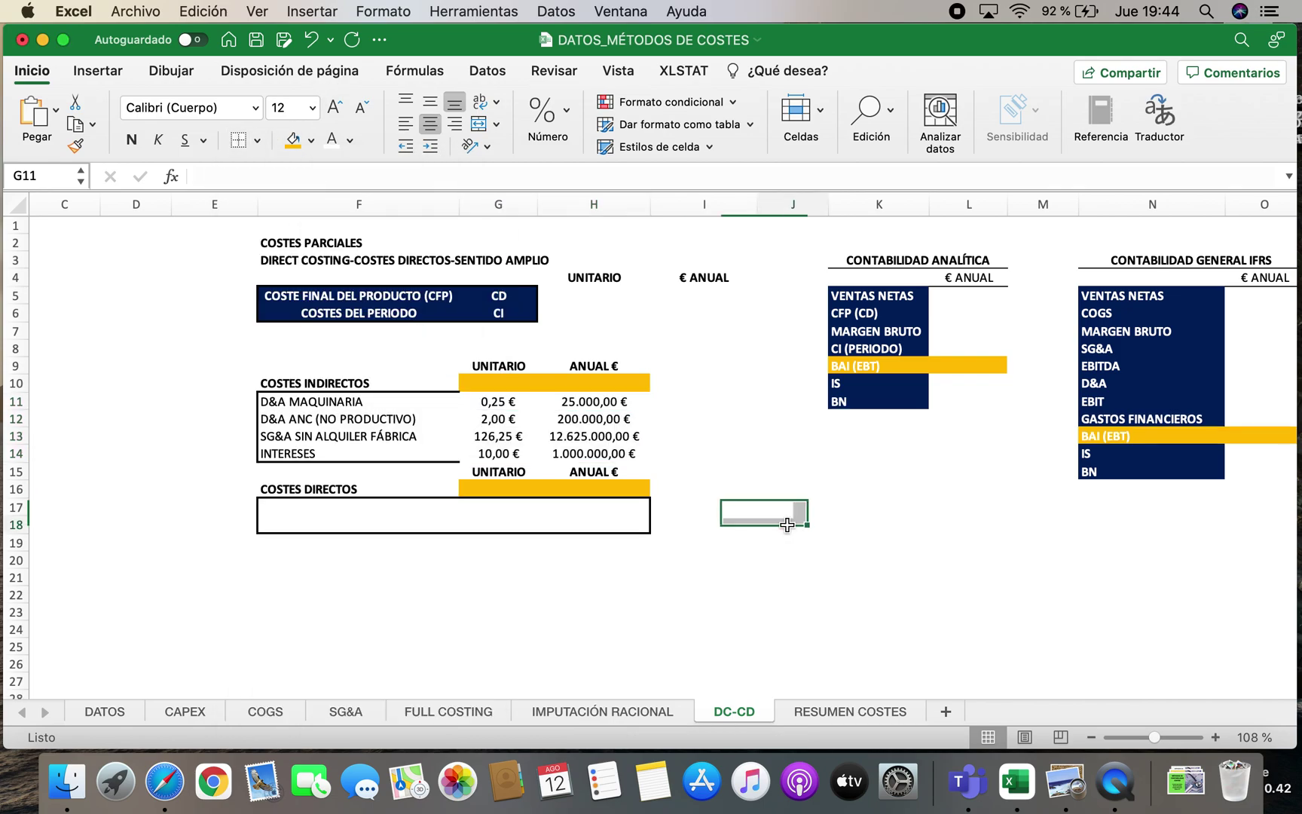
left_click_drag(331, 402, 602, 454)
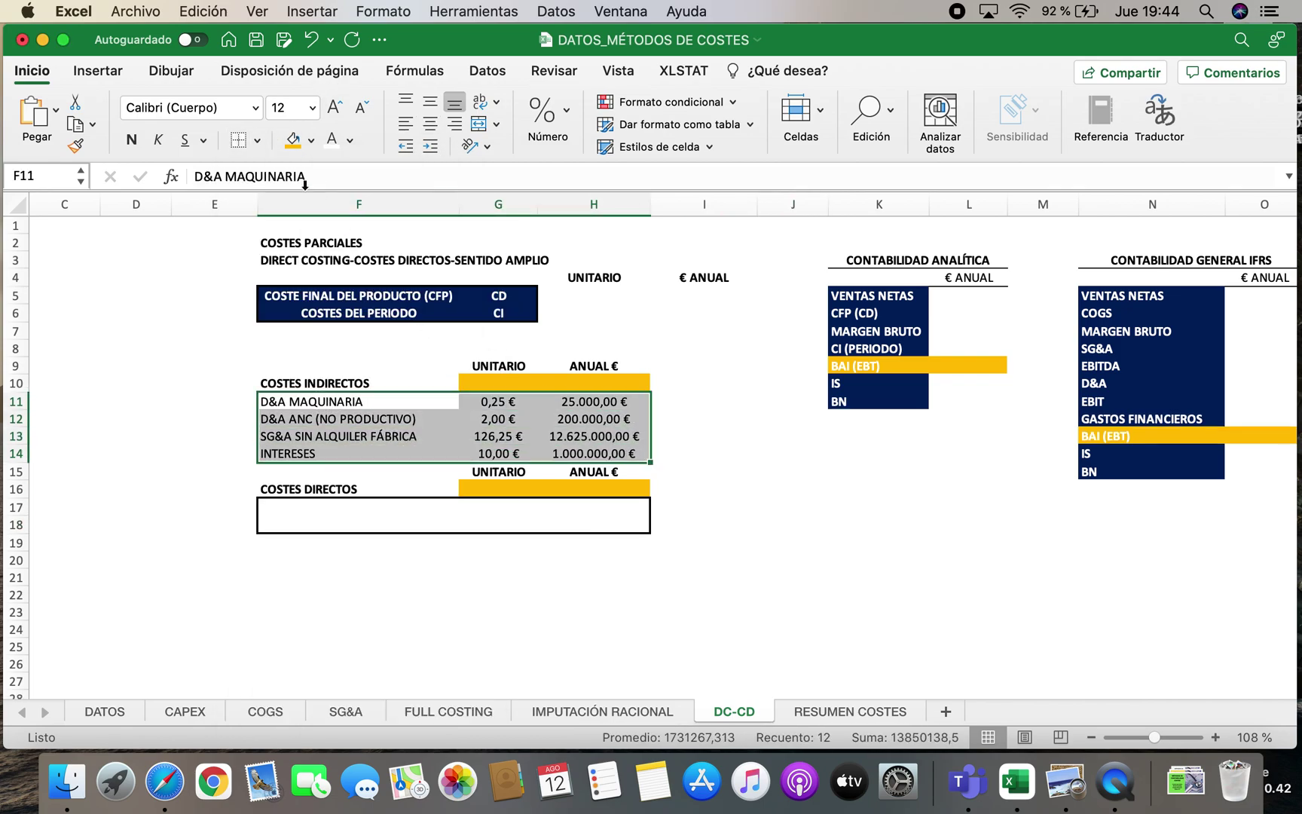
left_click(257, 140)
left_click(316, 369)
left_click(708, 506)
Total the unit indirect costs in G10 with =SUMA(G11:G14) and extend the formula to the annual total in H10
left_click(501, 384)
type("=")
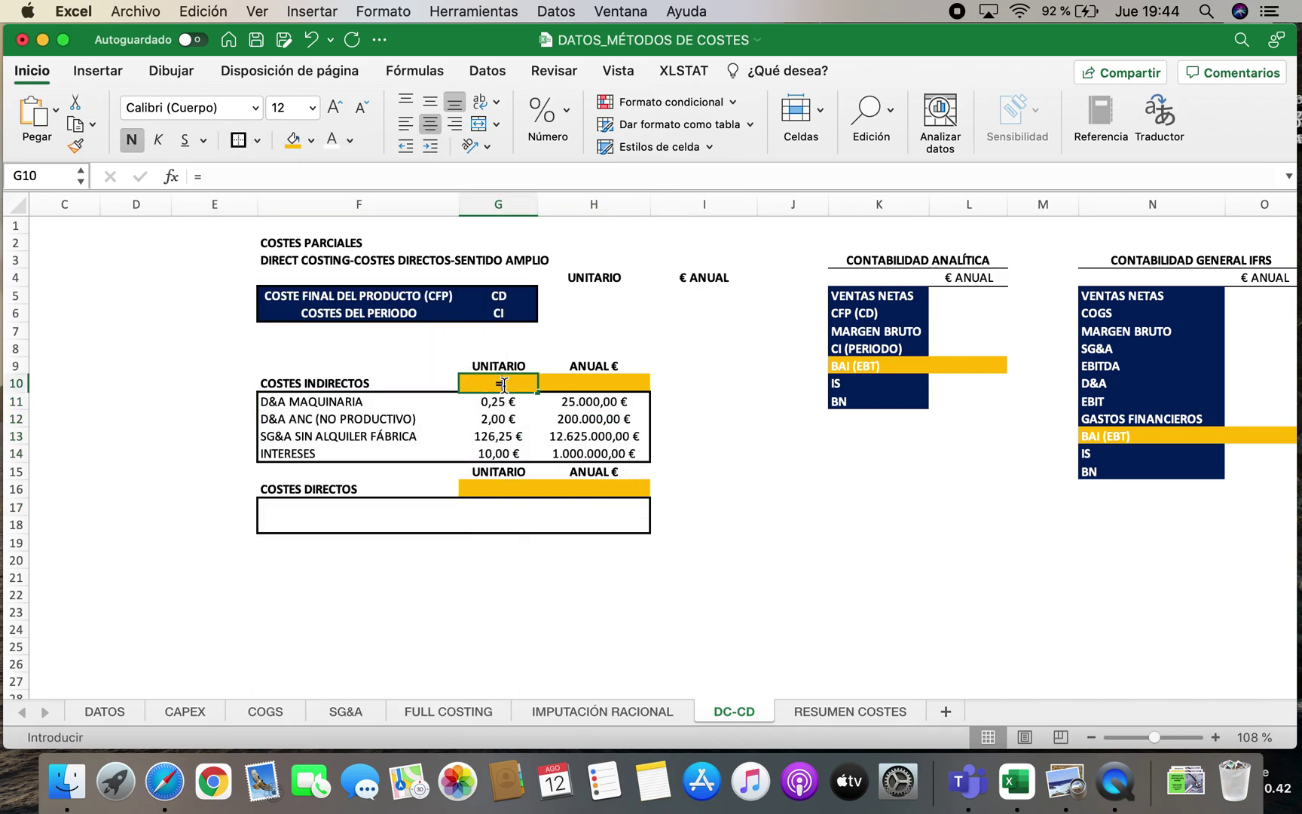
type("suma(")
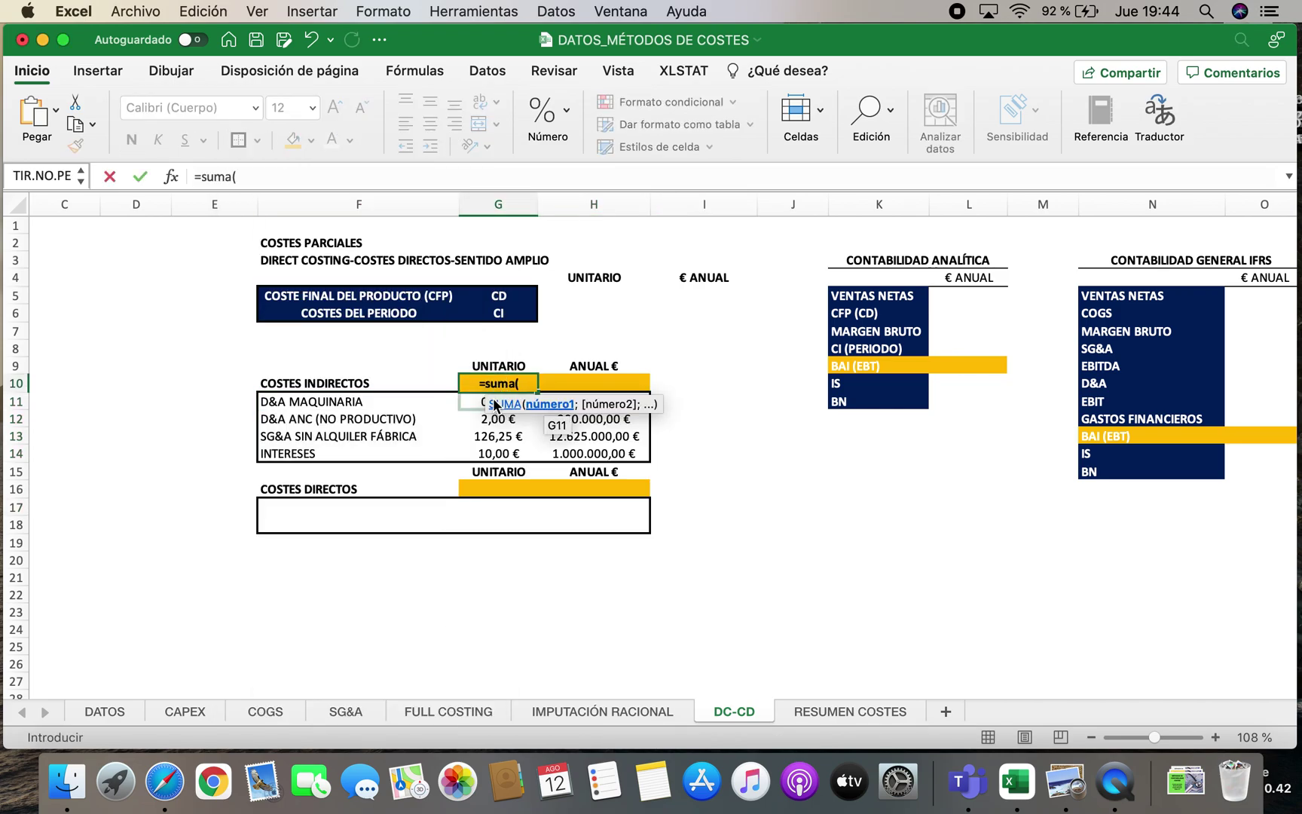
left_click_drag(493, 402, 474, 452)
key("Return")
left_click(499, 383)
left_click_drag(537, 391, 639, 401)
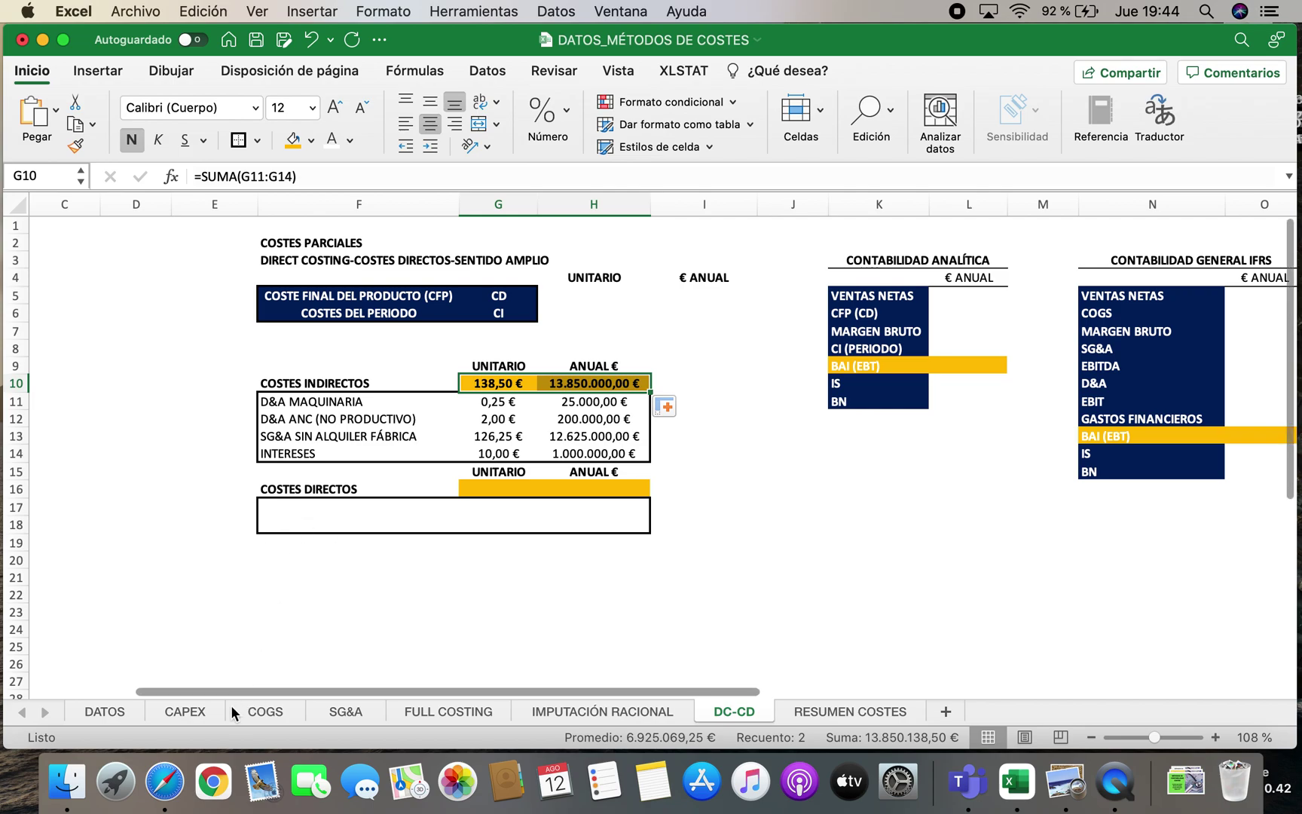
Copy the direct cost labels COGS and SG&A ALQUILER FÁBRICA (F17:F18) from FULL COSTING into DC-CD, starting at F17
left_click(467, 712)
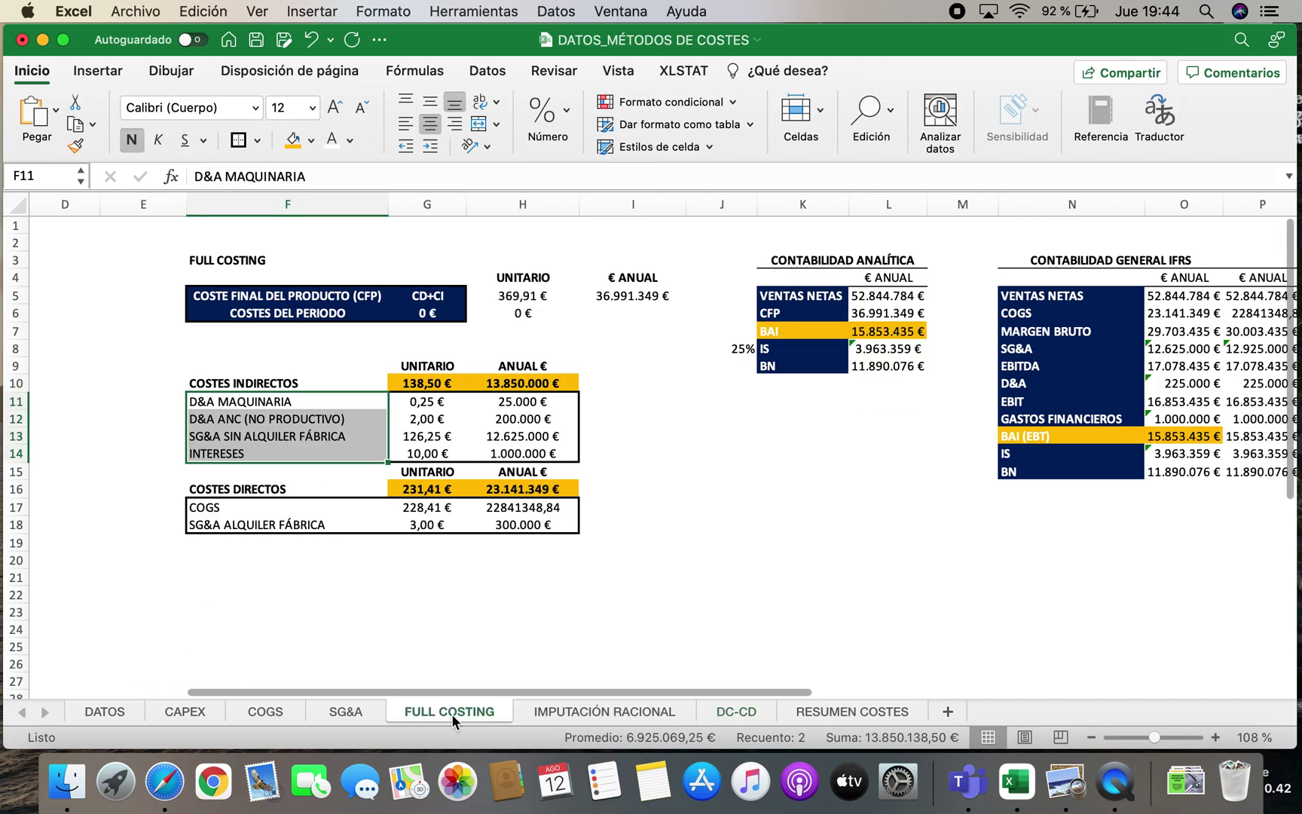
left_click(253, 507)
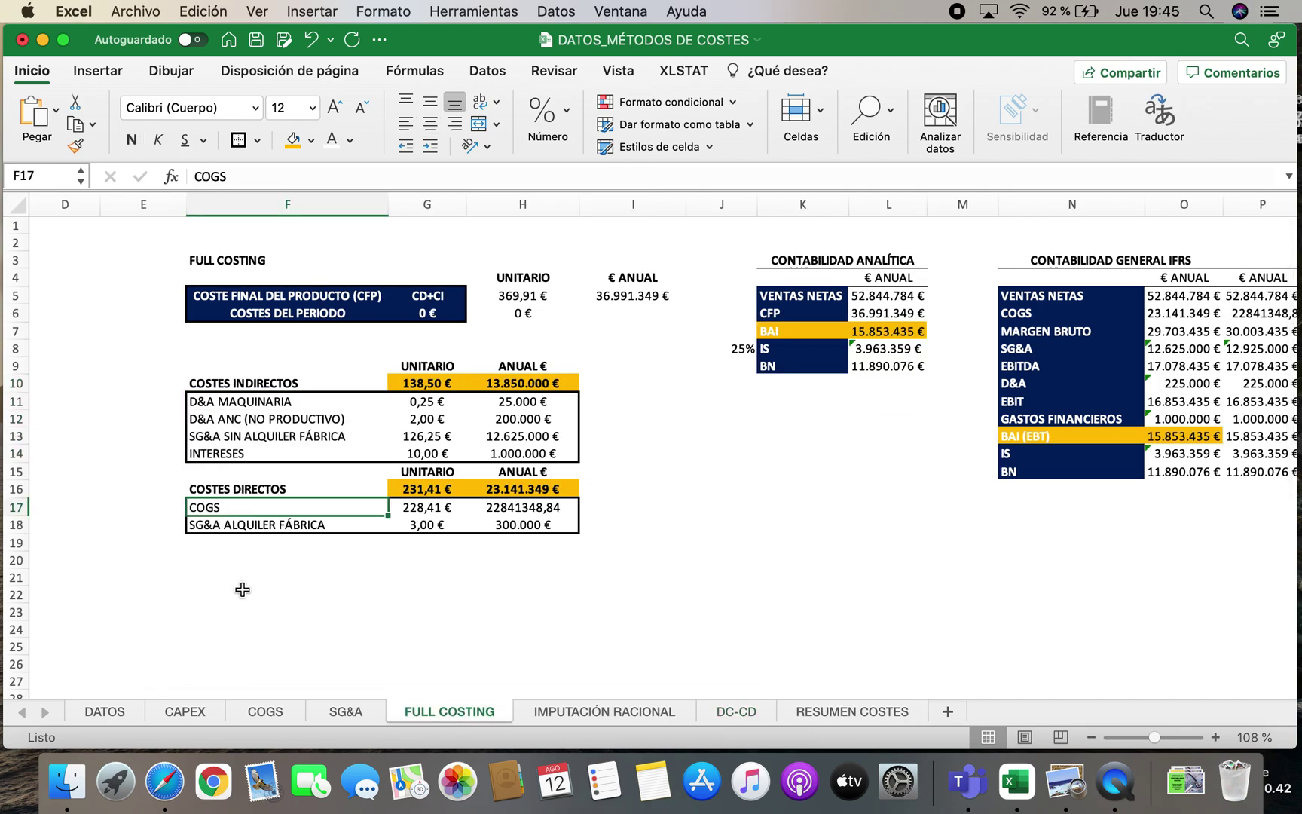
left_click(252, 524)
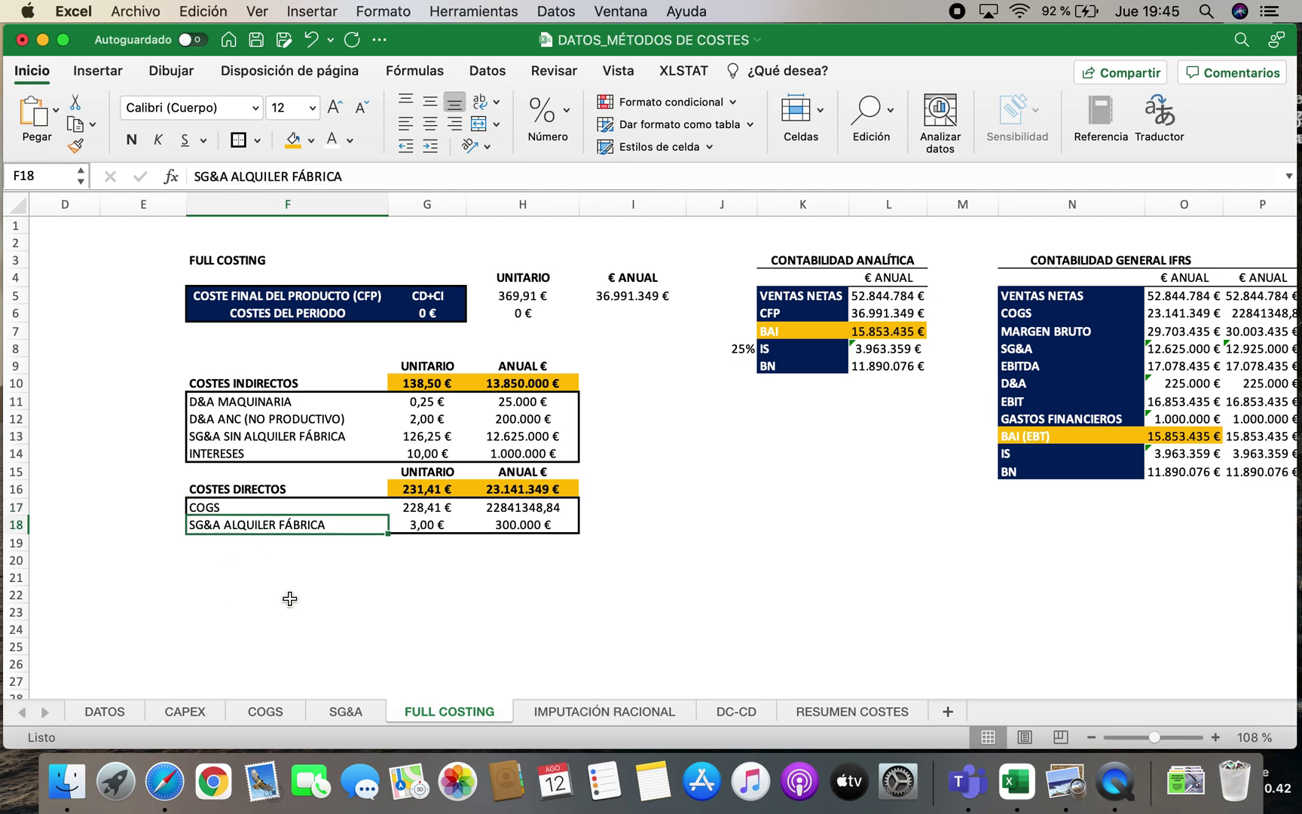
left_click_drag(259, 507, 260, 520)
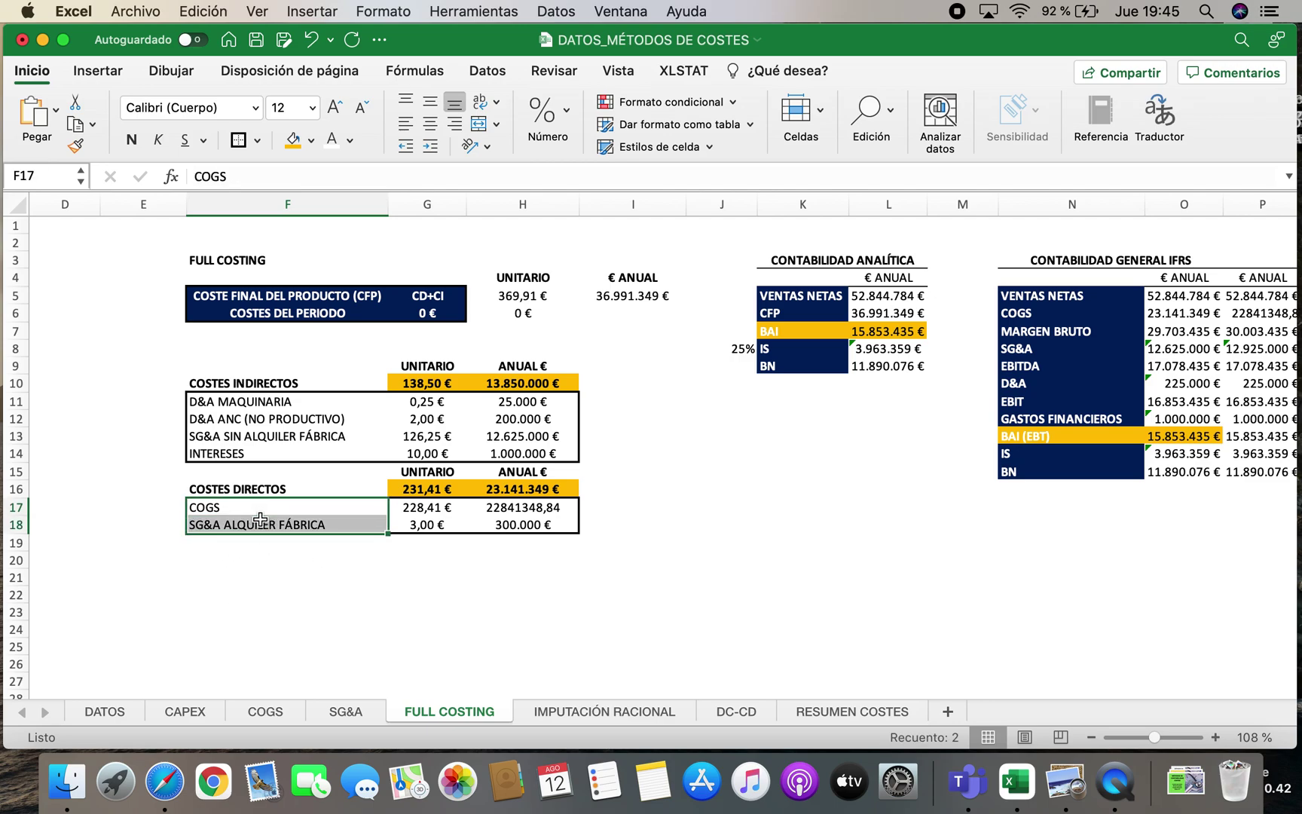
key("super+c")
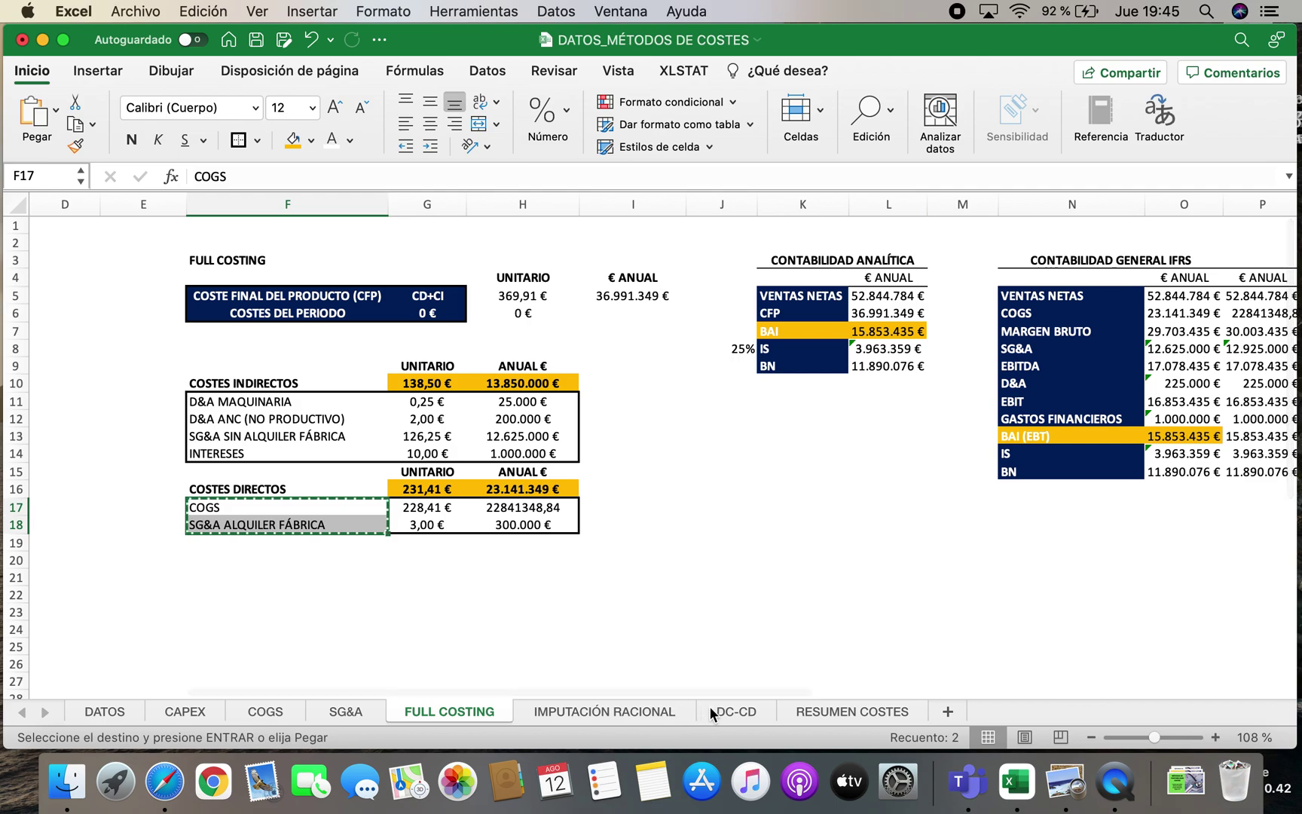
left_click(725, 711)
left_click(313, 509)
key("super+v")
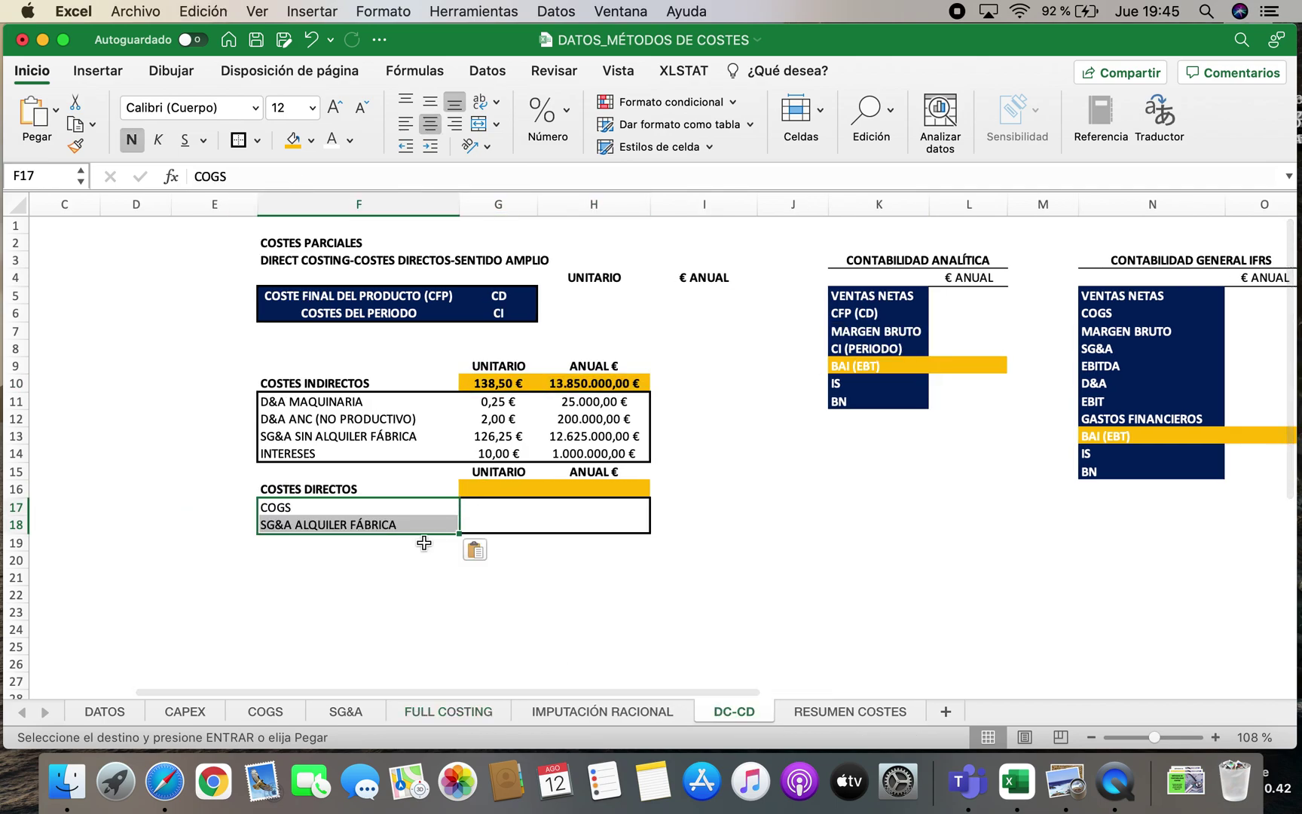
Total the unit direct costs in G16 with =G17+G18 and extend the formula to H16
left_click(503, 487)
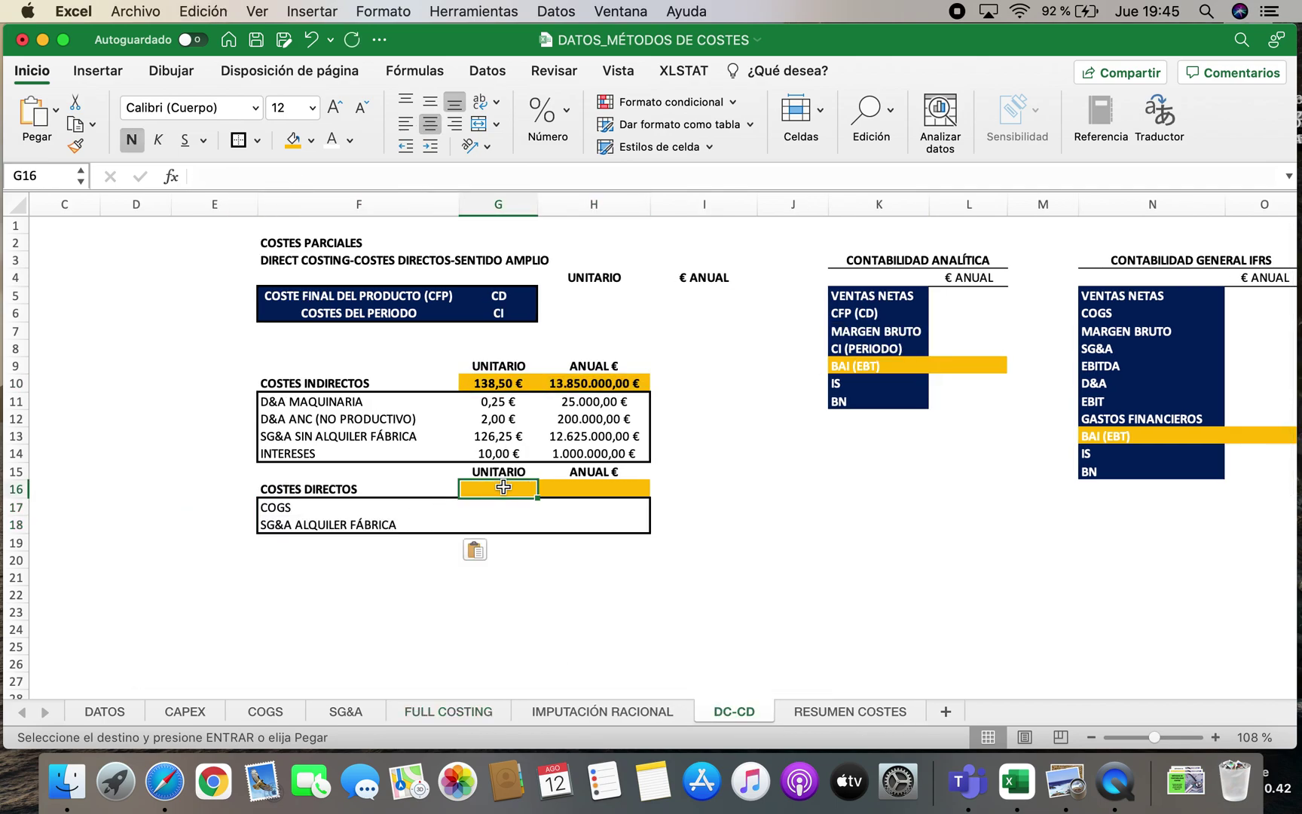
type("=")
left_click(474, 510)
type("+")
left_click(483, 525)
key("Return")
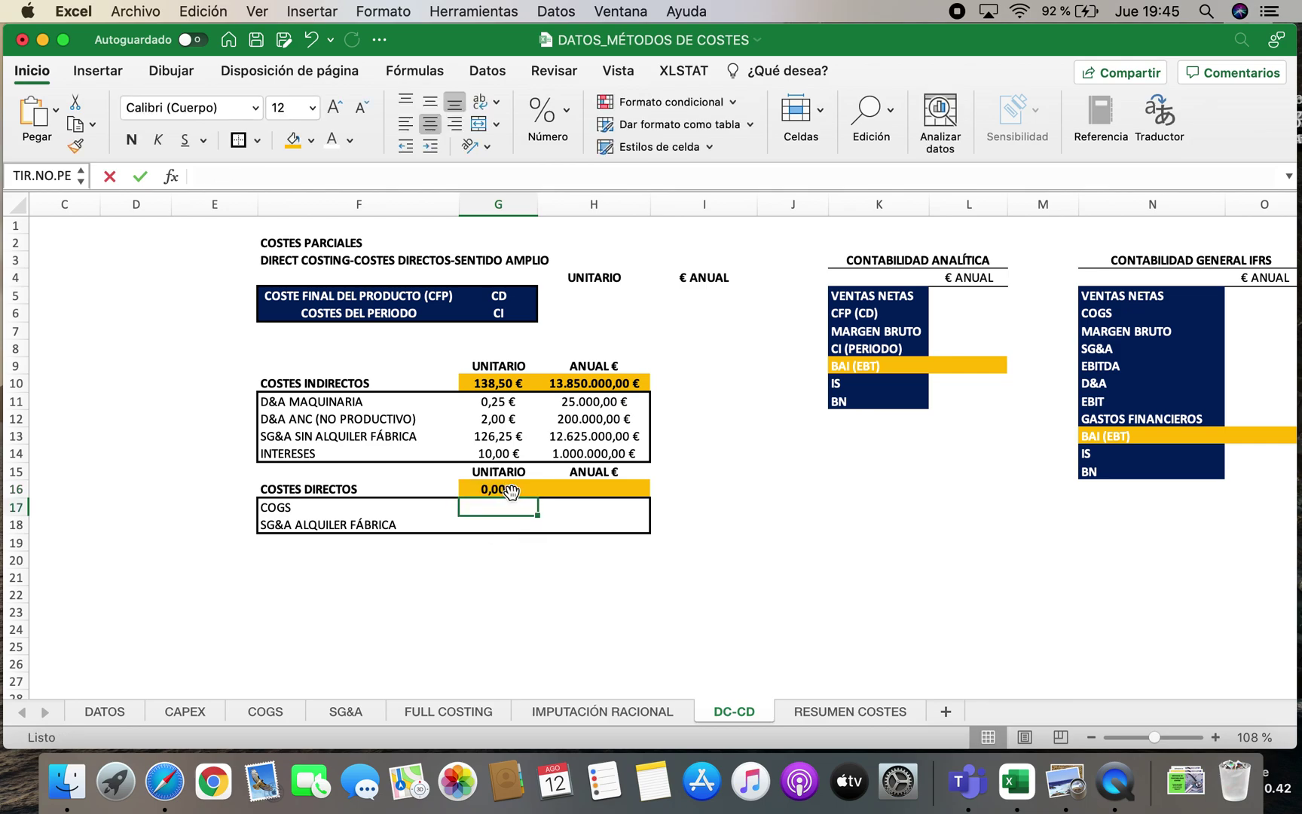
left_click(497, 488)
left_click_drag(537, 497, 657, 507)
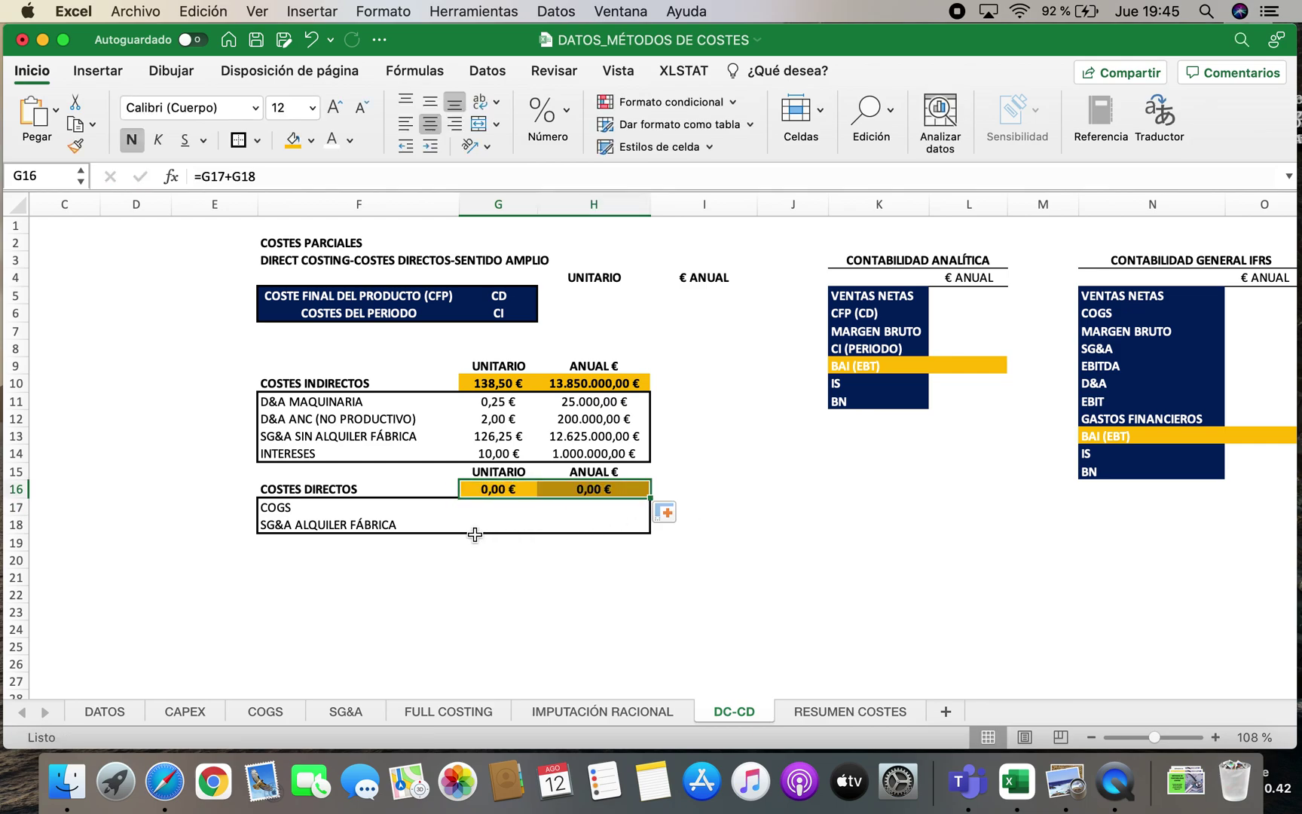
Link the COGS unit cost in G17 to cell G17 of FULL COSTING and extend the link to H17
left_click(484, 509)
type("=")
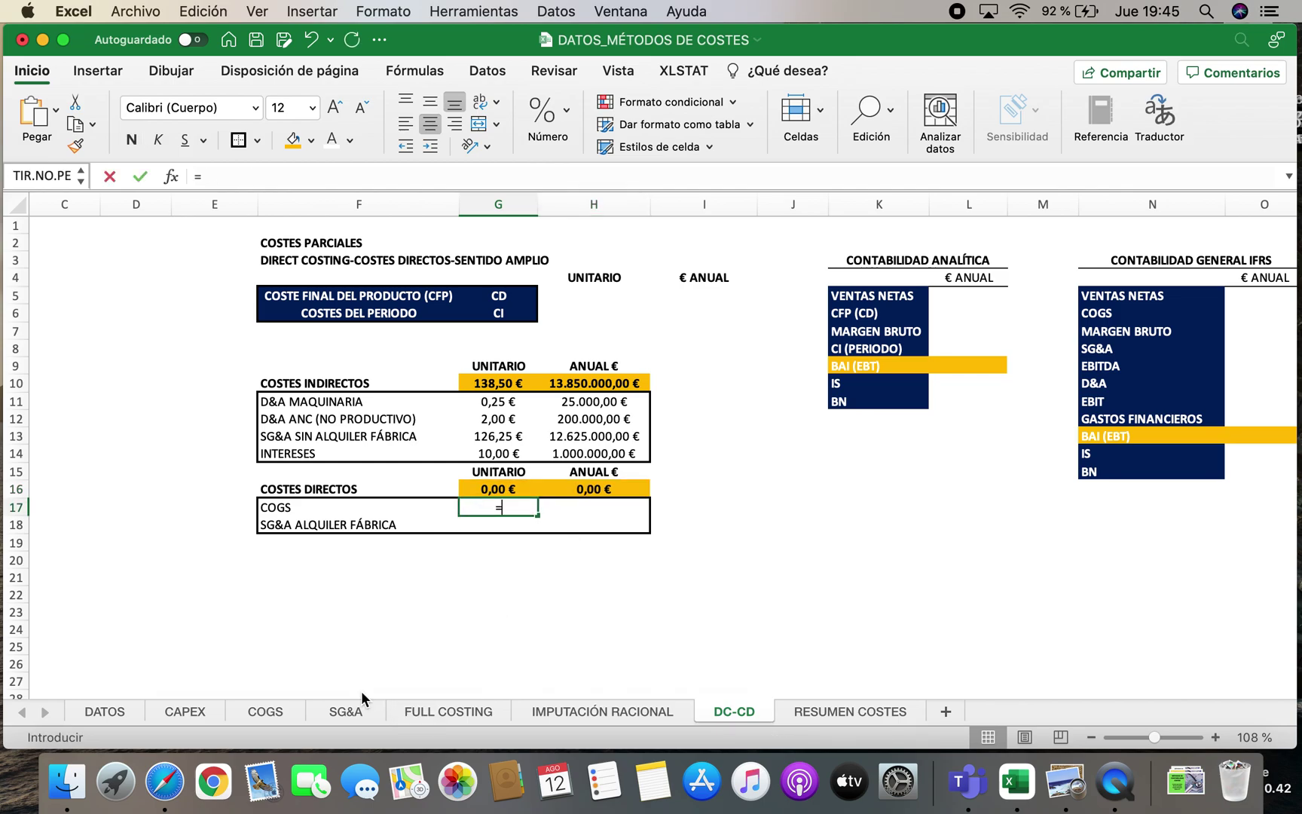
left_click(465, 708)
left_click(426, 507)
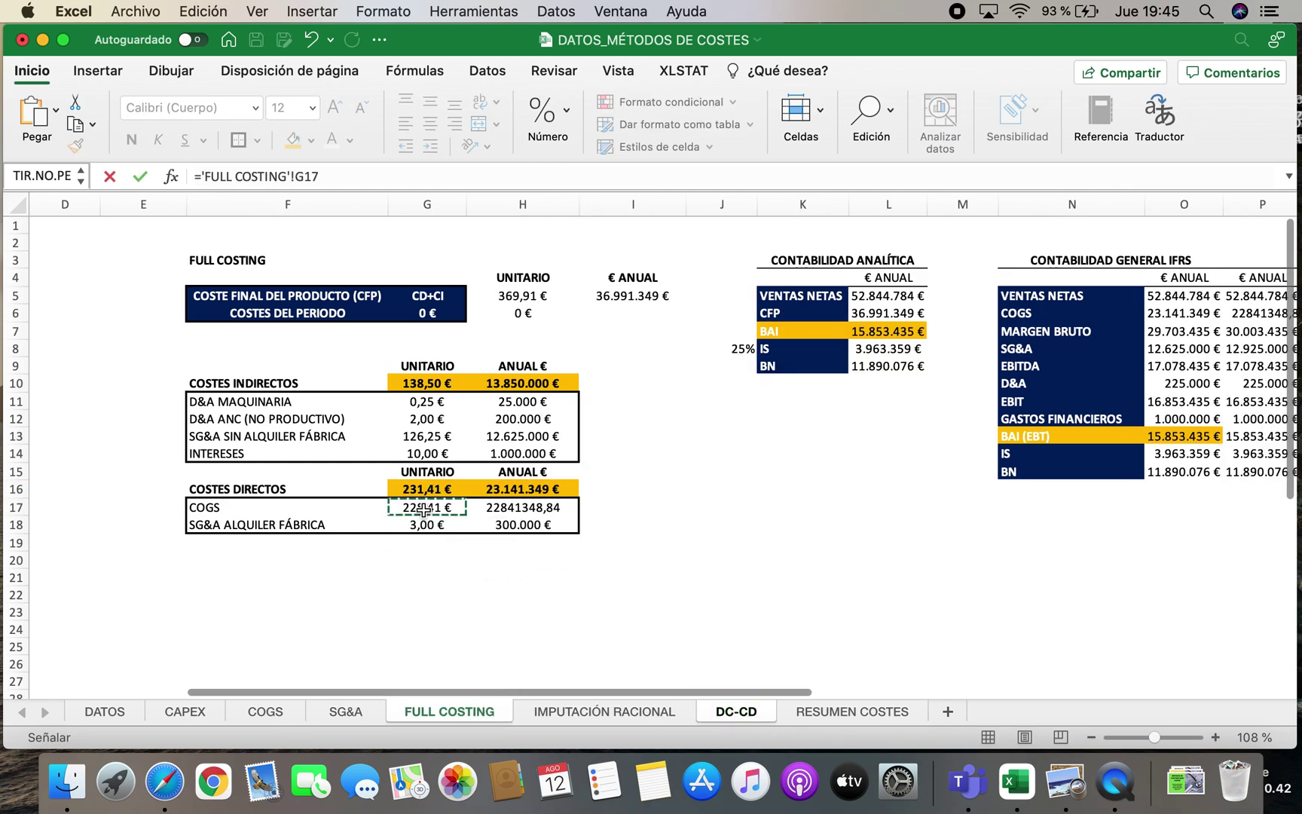
key("Return")
left_click(518, 508)
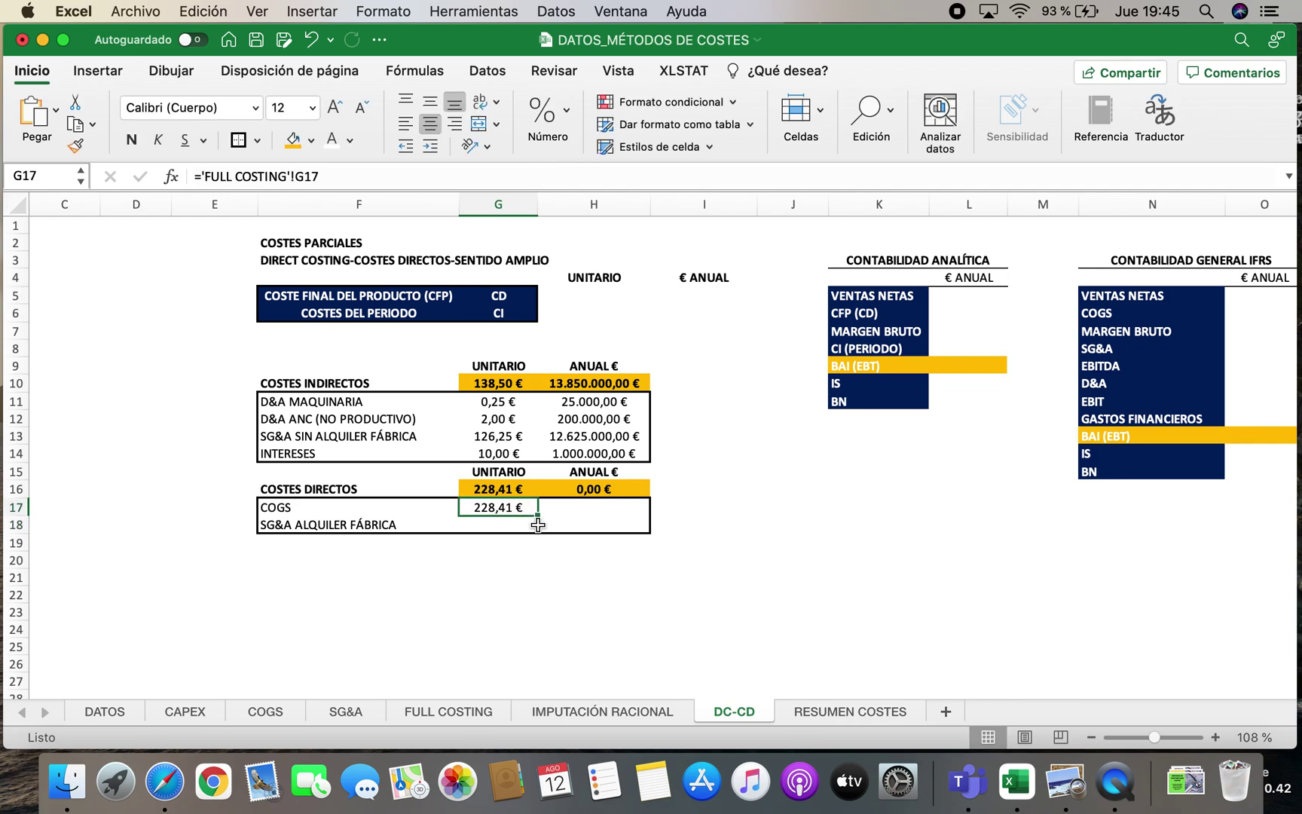
left_click_drag(549, 519, 629, 515)
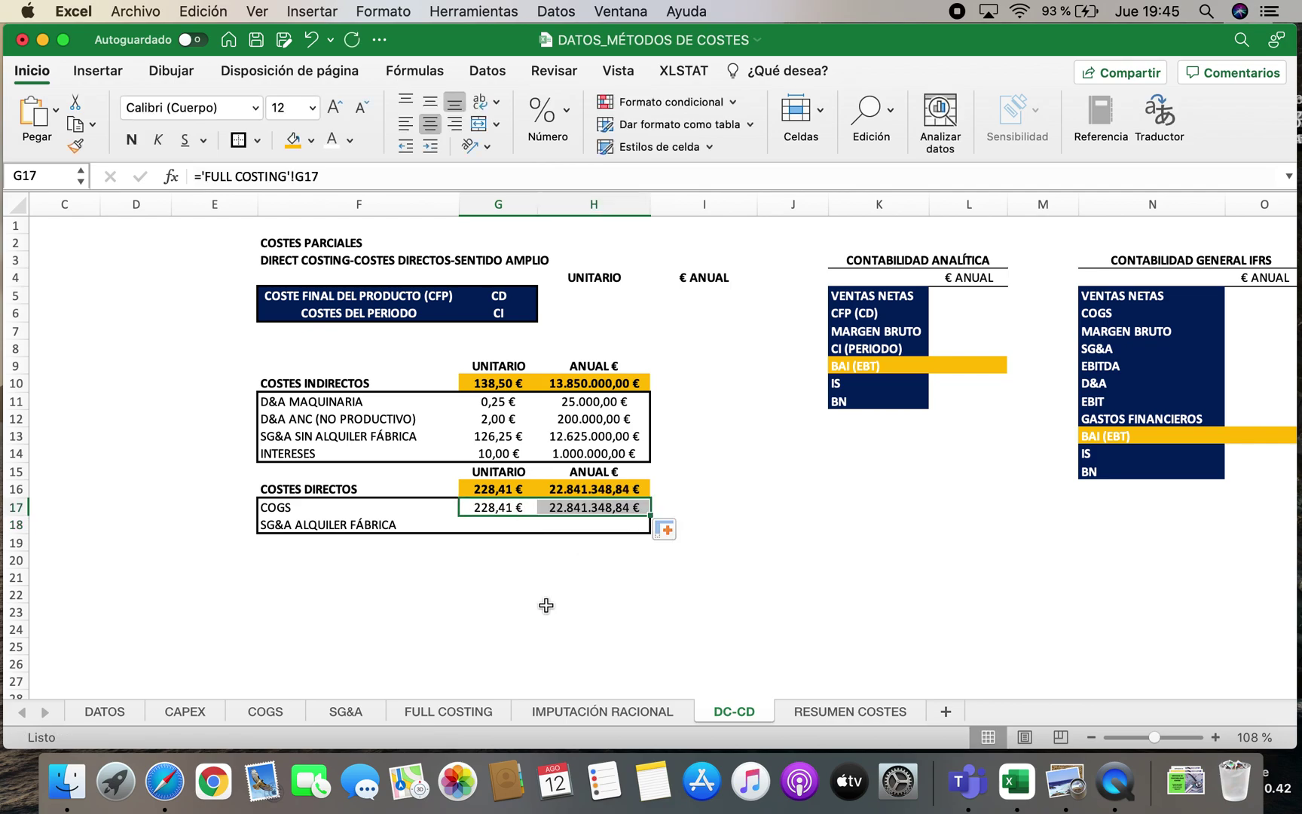
left_click(543, 607)
Link the SG&A ALQUILER FÁBRICA unit cost in G18 to cell G18 of FULL COSTING and extend the link to H18
left_click(476, 527)
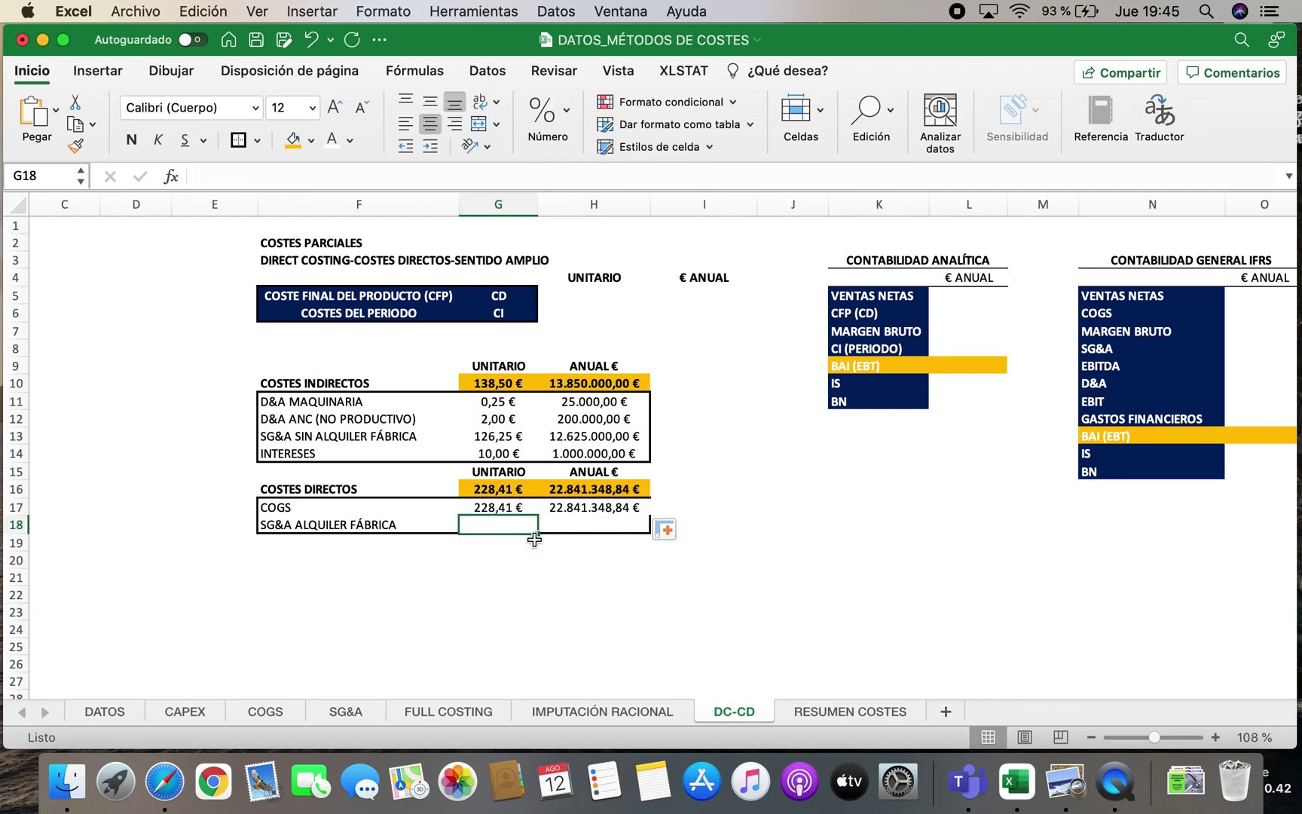
type("=")
left_click(449, 712)
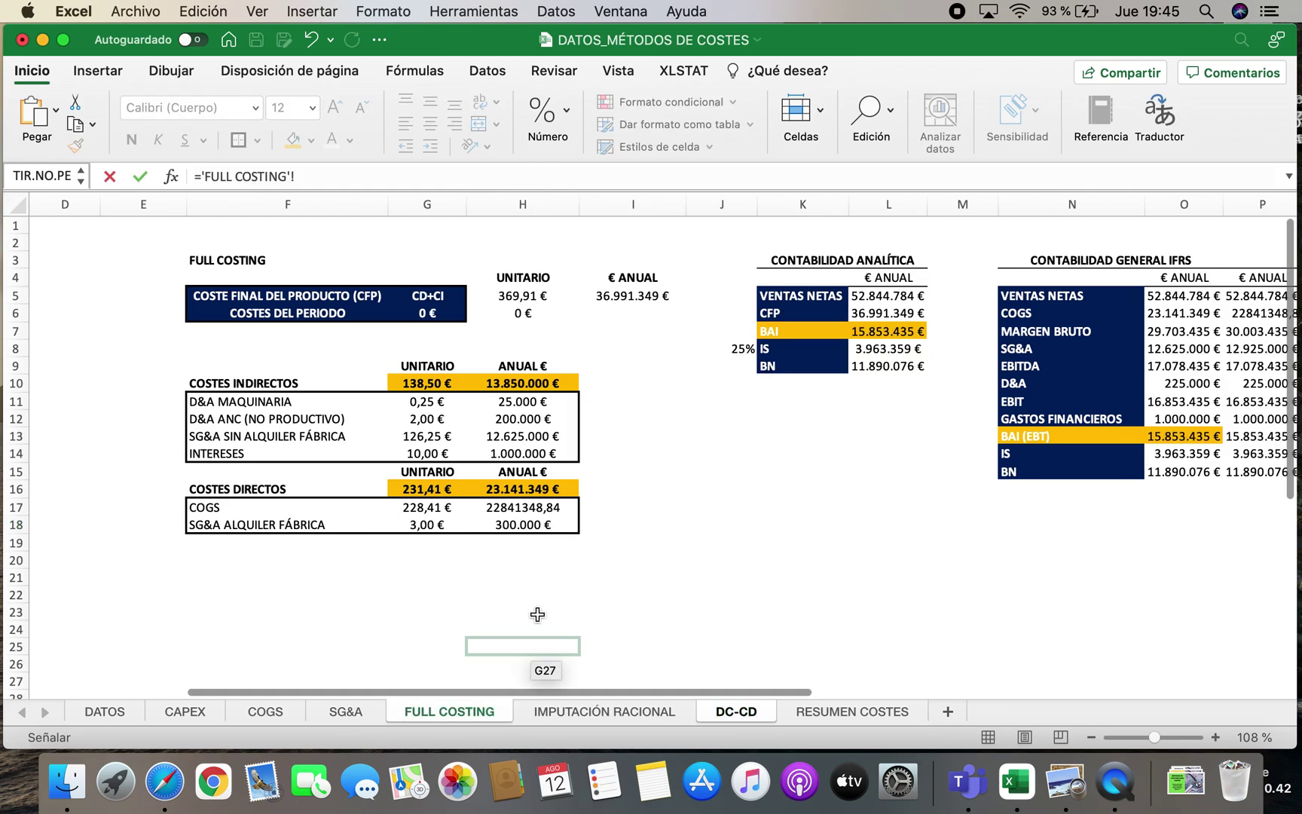
left_click(427, 525)
key("Return")
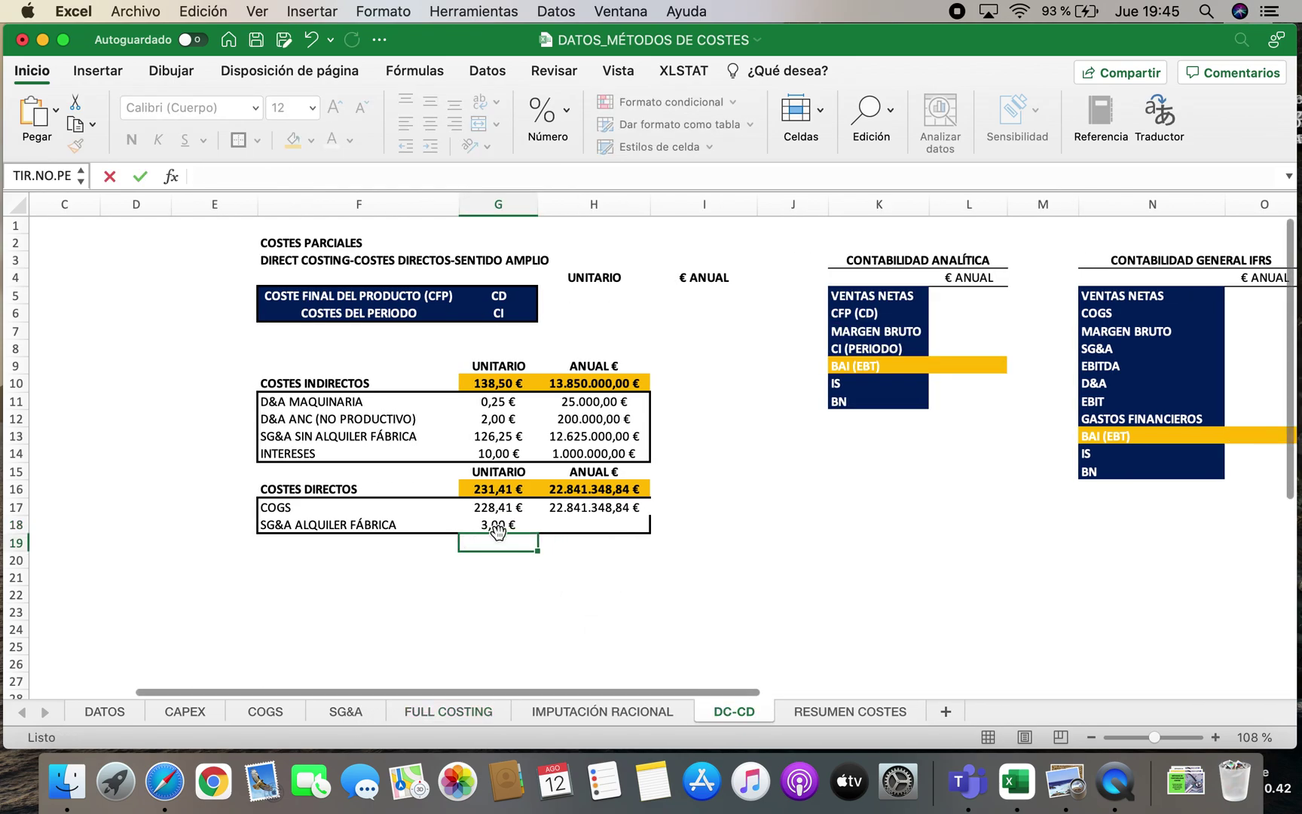
left_click_drag(534, 533, 603, 530)
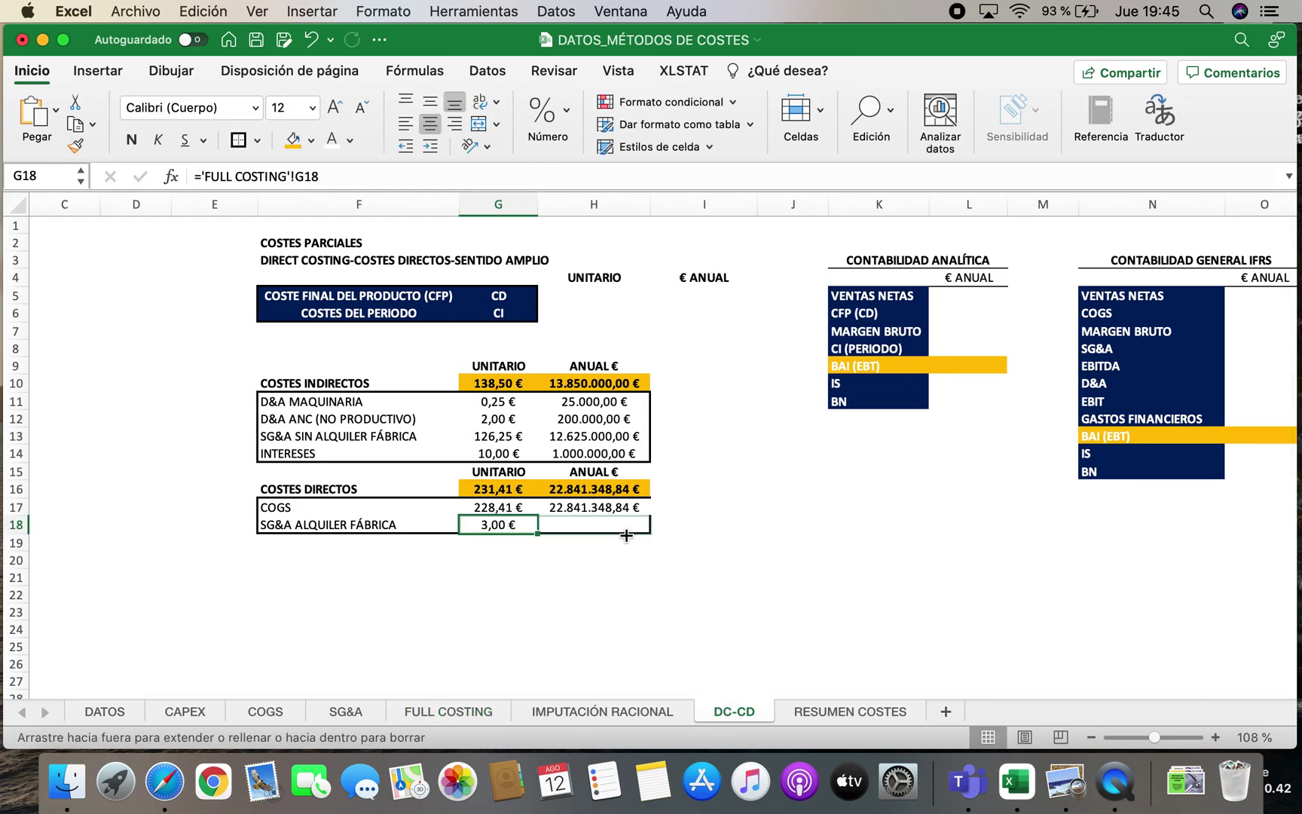
left_click(494, 594)
Apply a thick outline border around the direct costs range F17:H18
left_click_drag(305, 506, 595, 525)
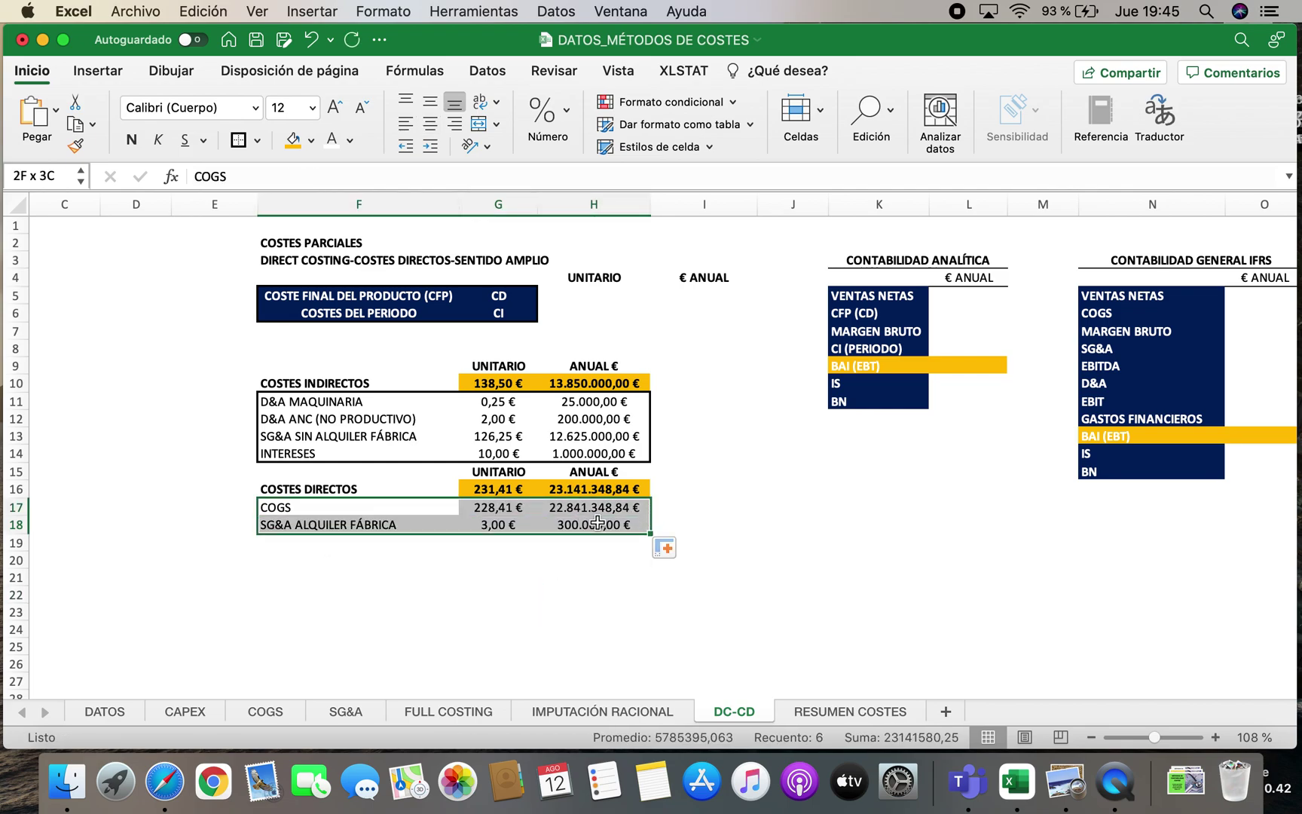
left_click(239, 151)
left_click(763, 614)
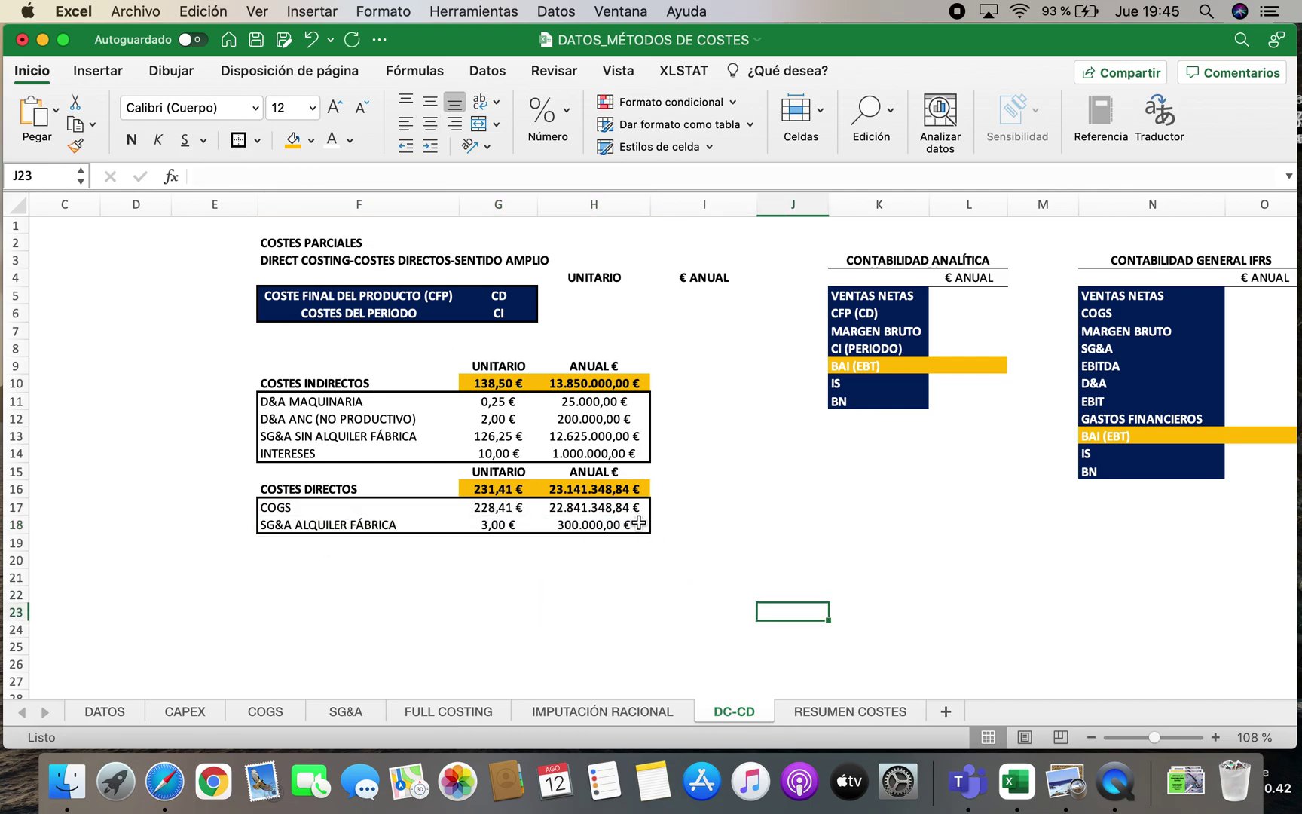
Format the annual amounts in H10:H18 as currency without decimals
left_click(624, 507)
left_click_drag(594, 401, 594, 524)
left_click_drag(618, 386, 603, 524)
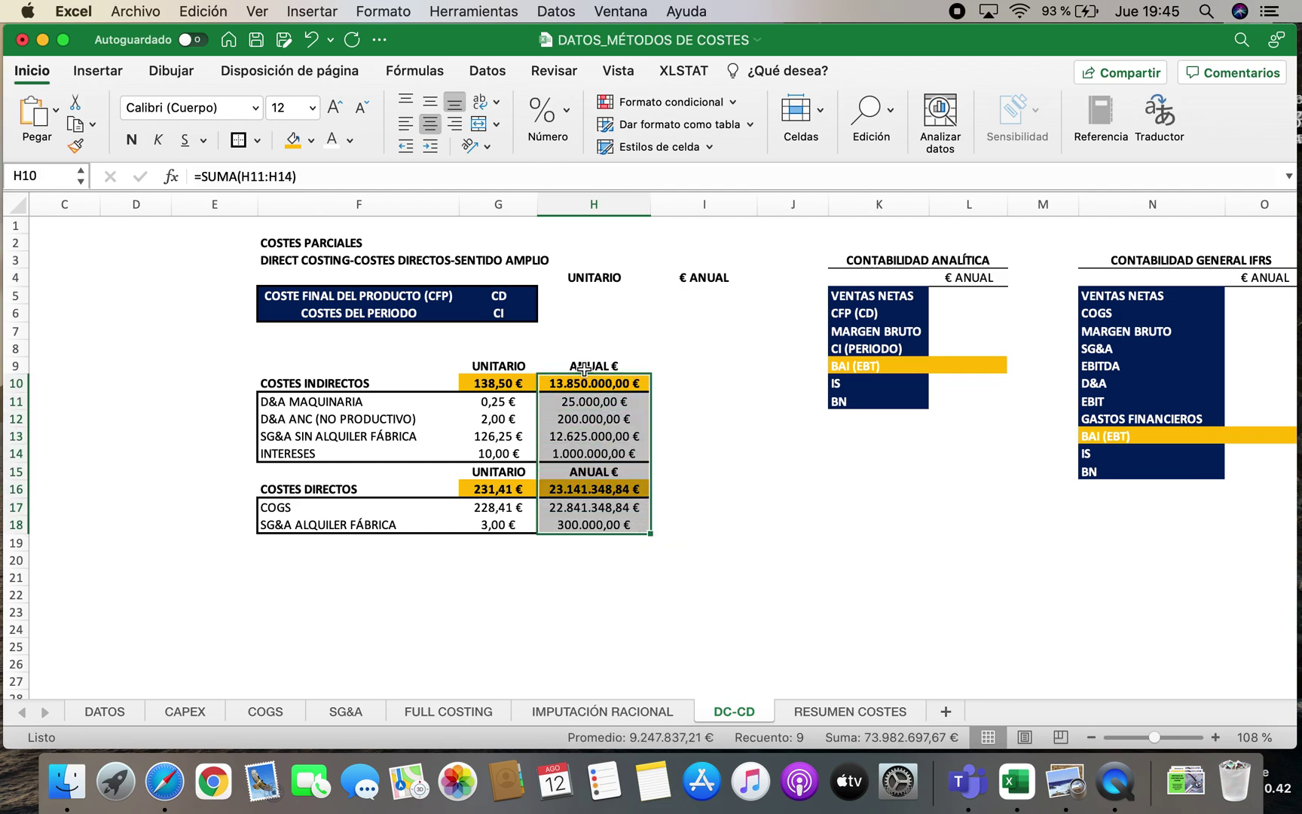
left_click(573, 127)
left_click(599, 189)
left_click(599, 189)
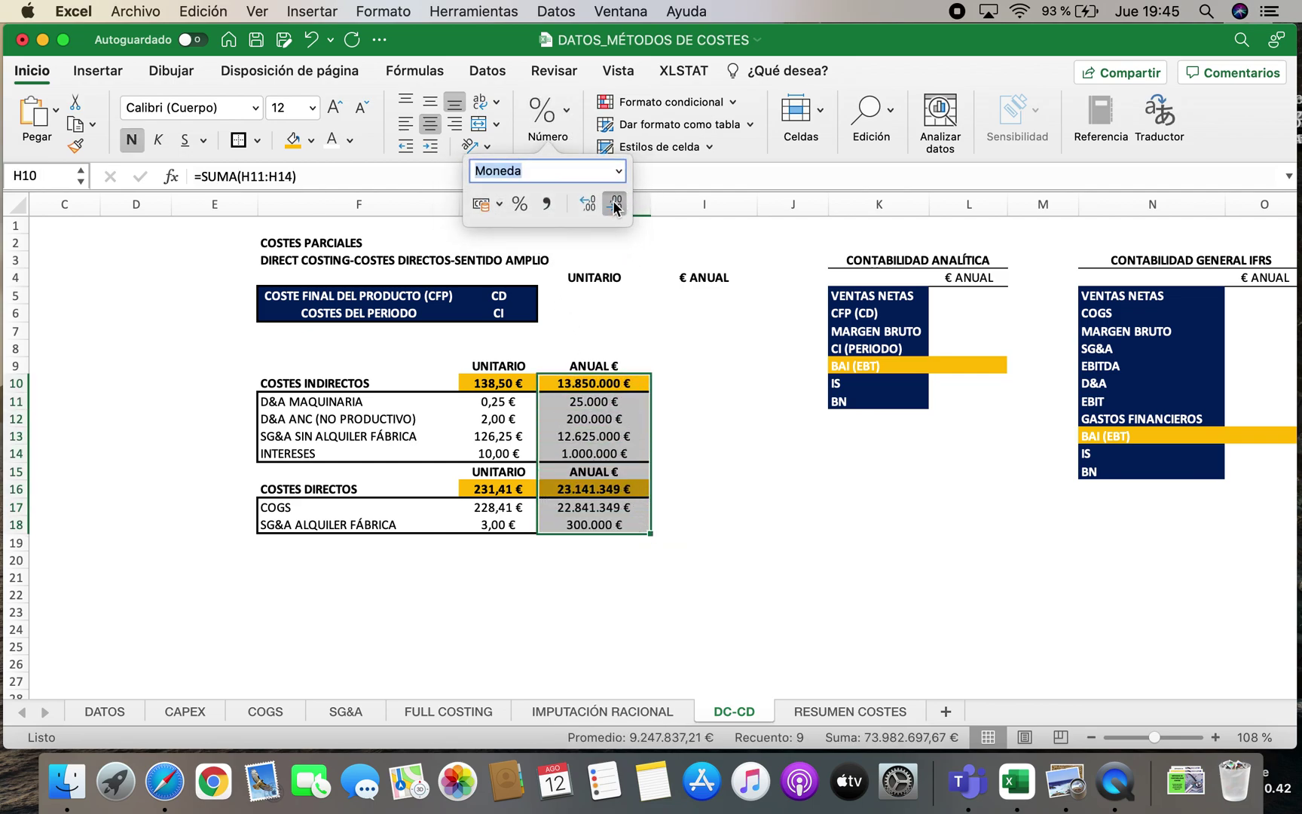
left_click(832, 577)
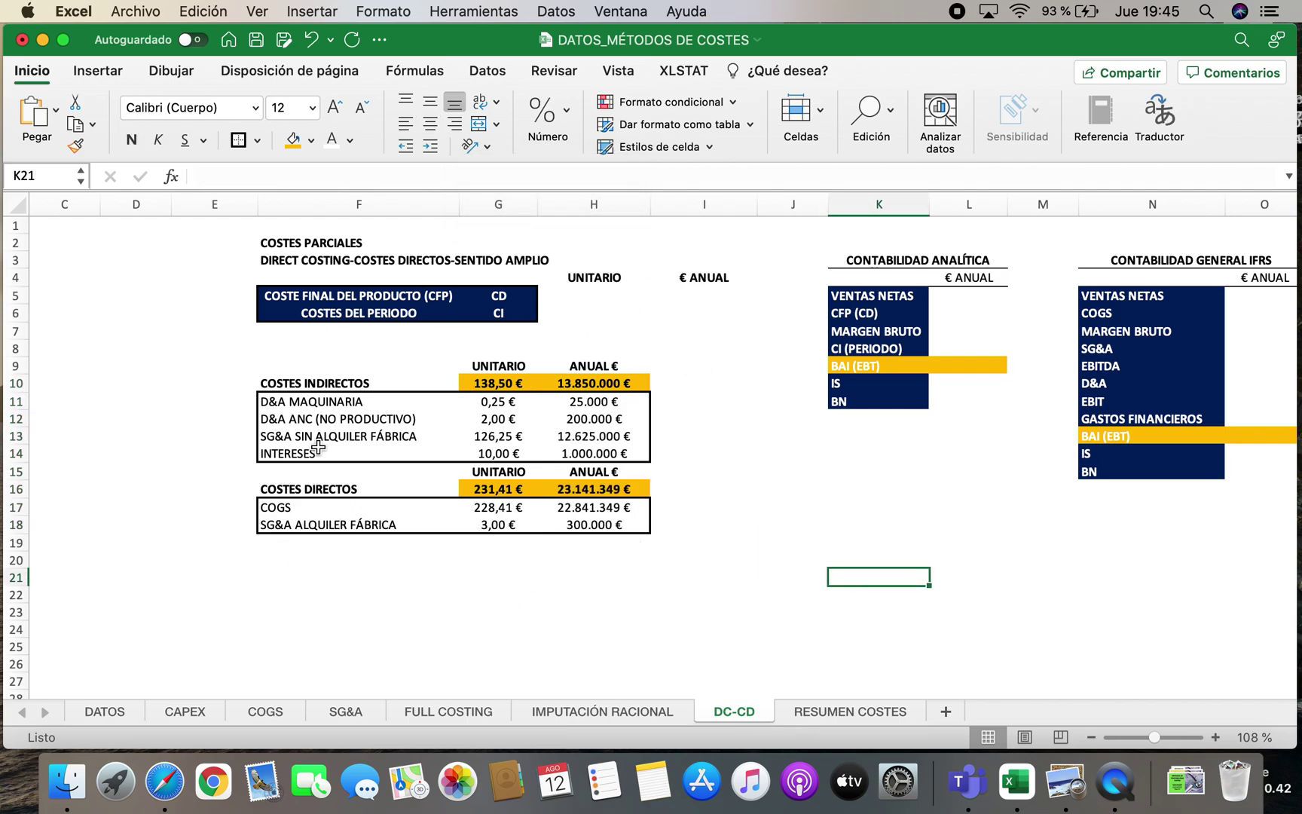
Review the indirect cost items in F11:F14 and the direct cost items in F17:F18
left_click(310, 403)
key("Down")
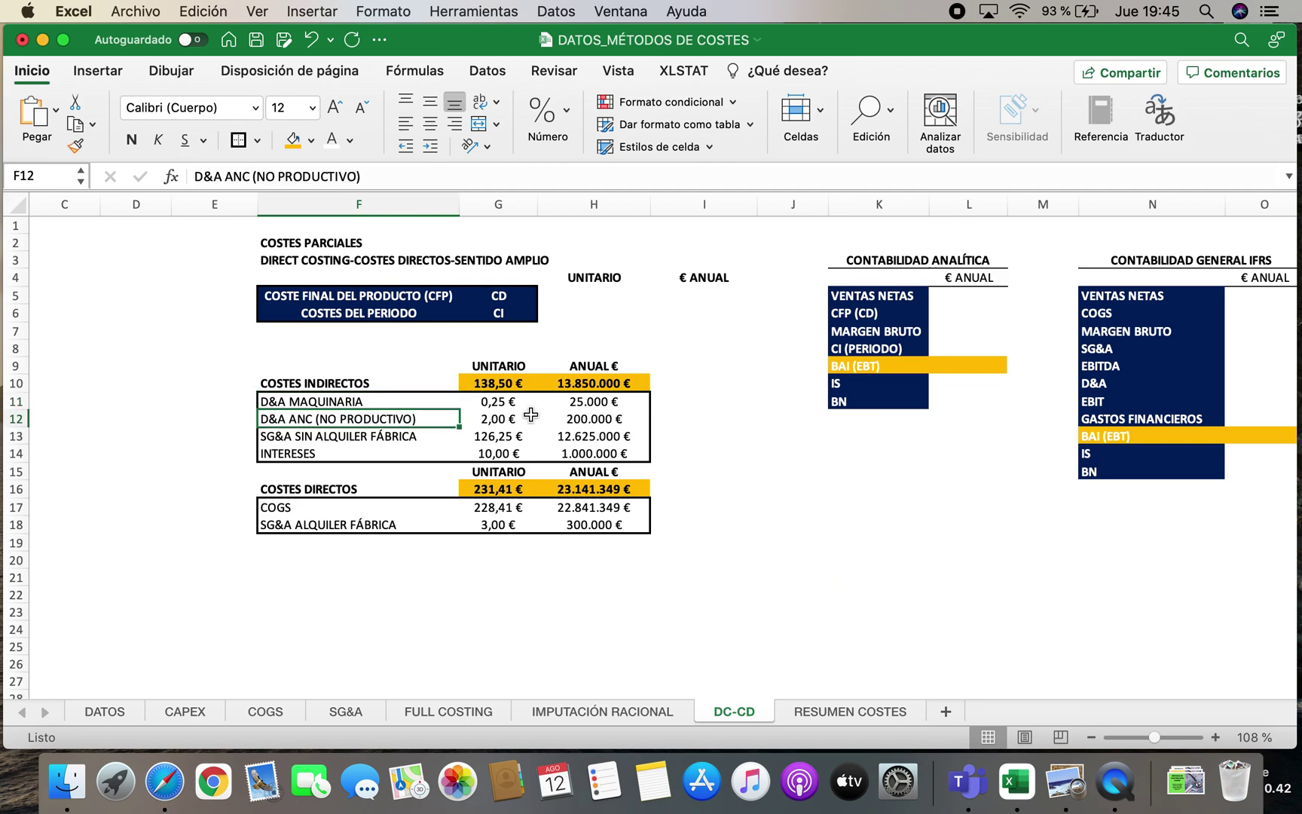
key("Down")
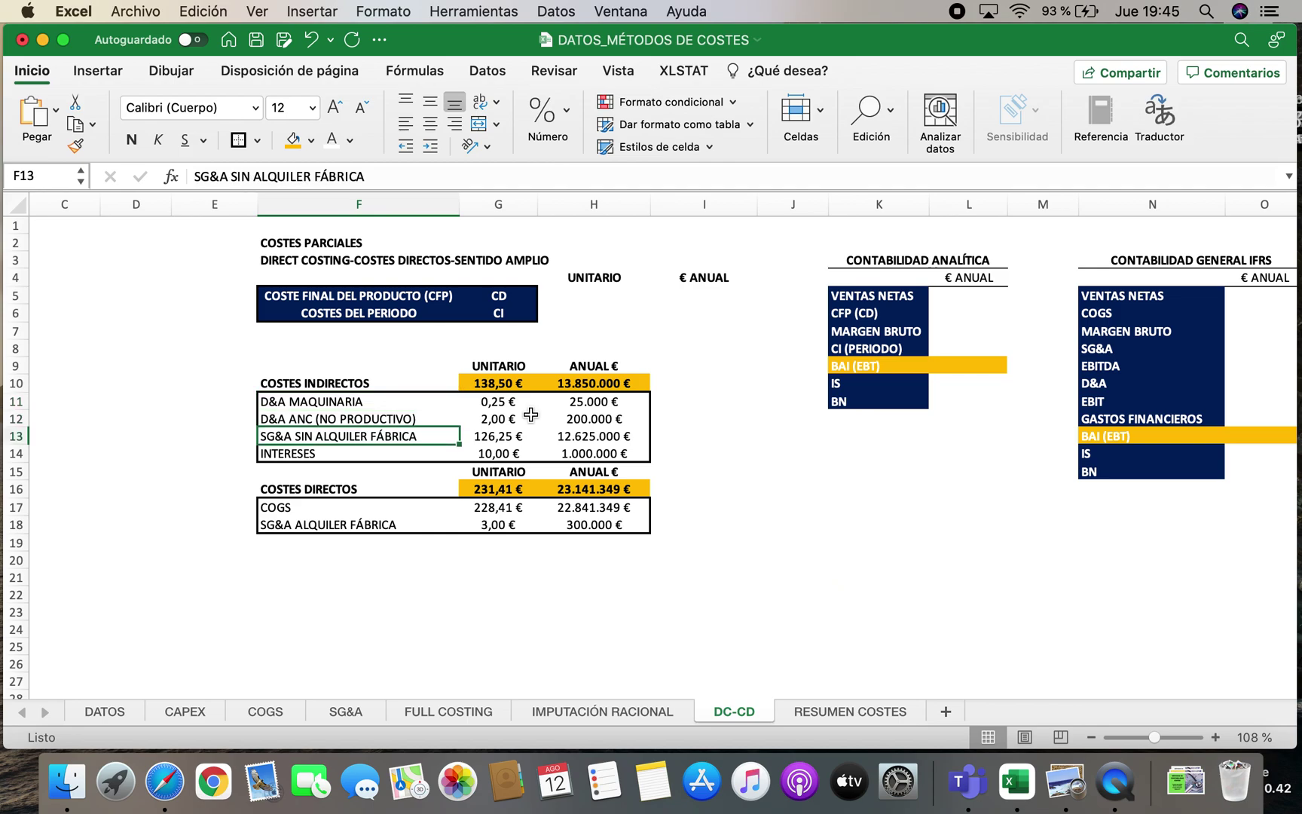
key("Down")
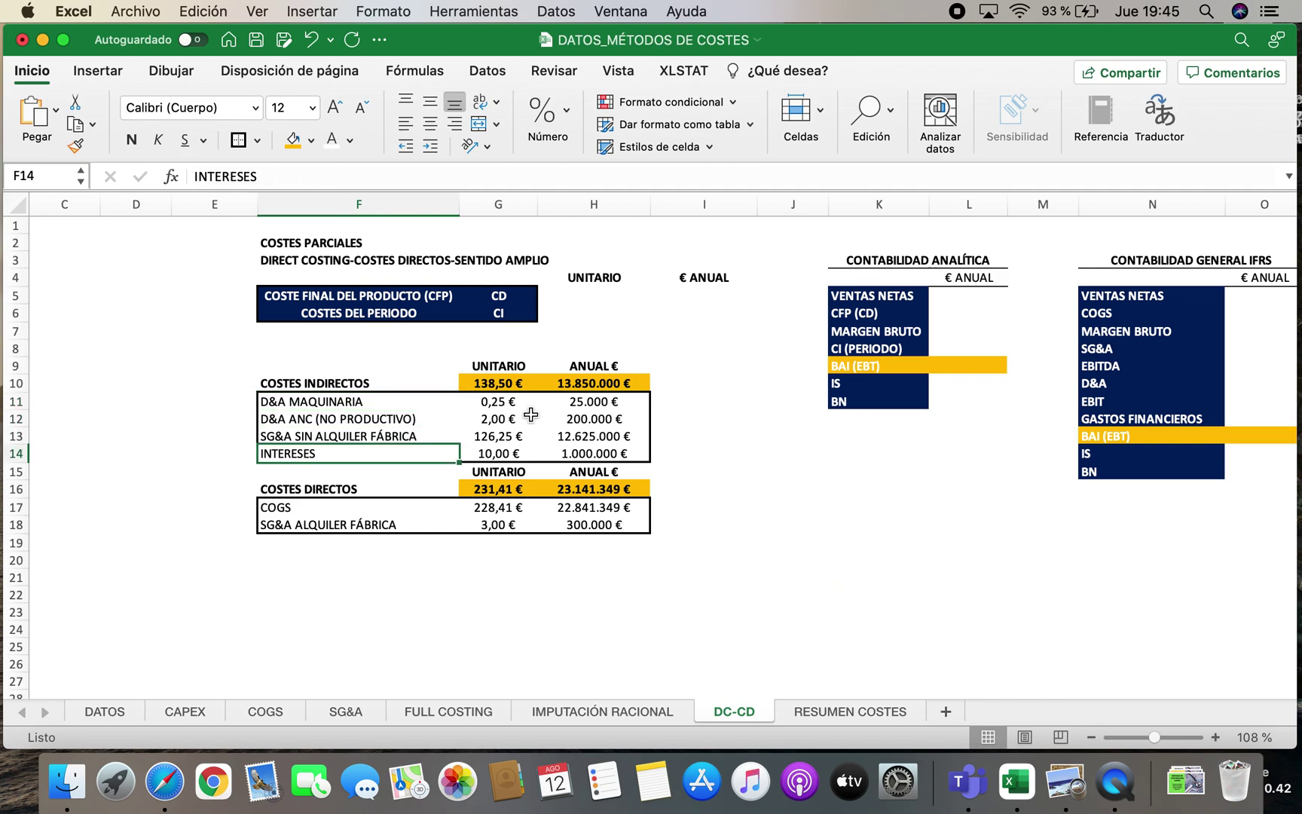
key("Down")
key("Down")
key("Down")
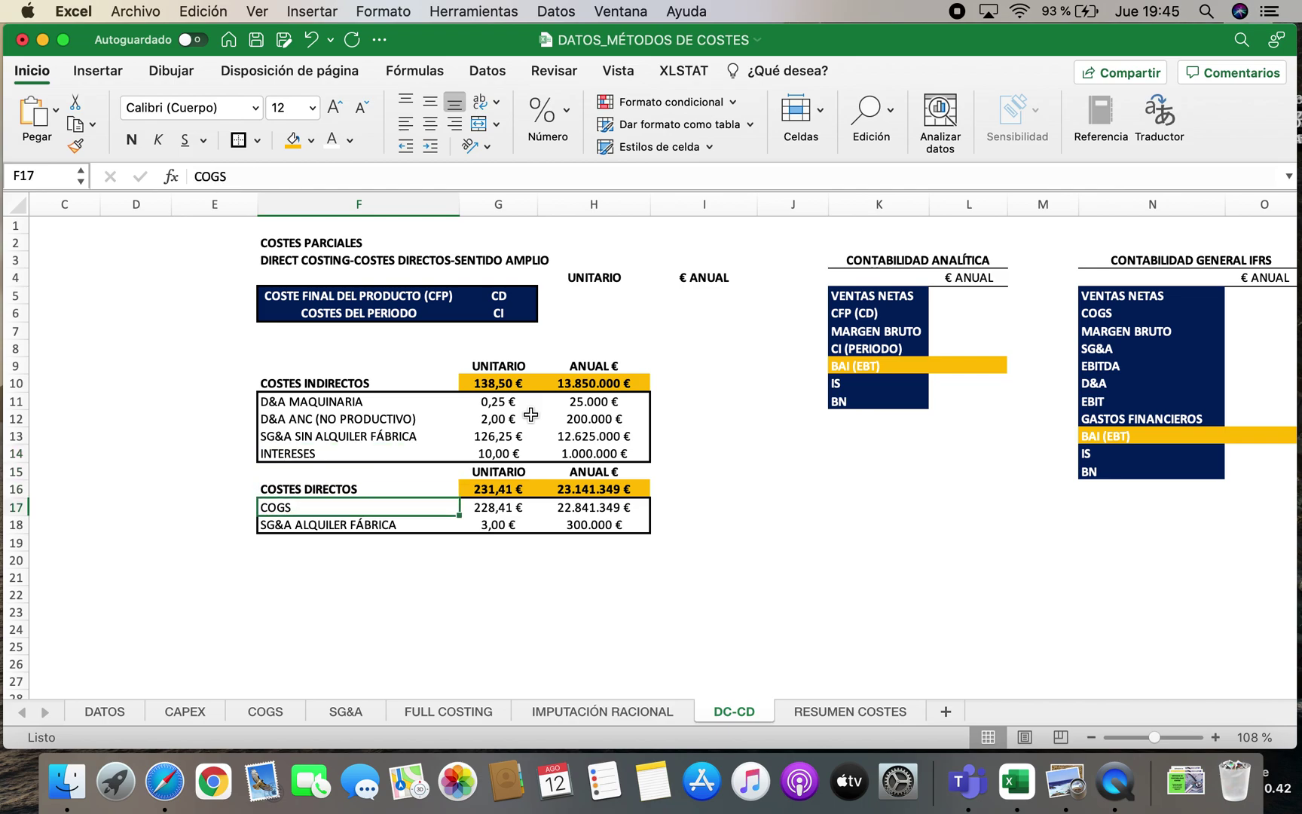
key("Down")
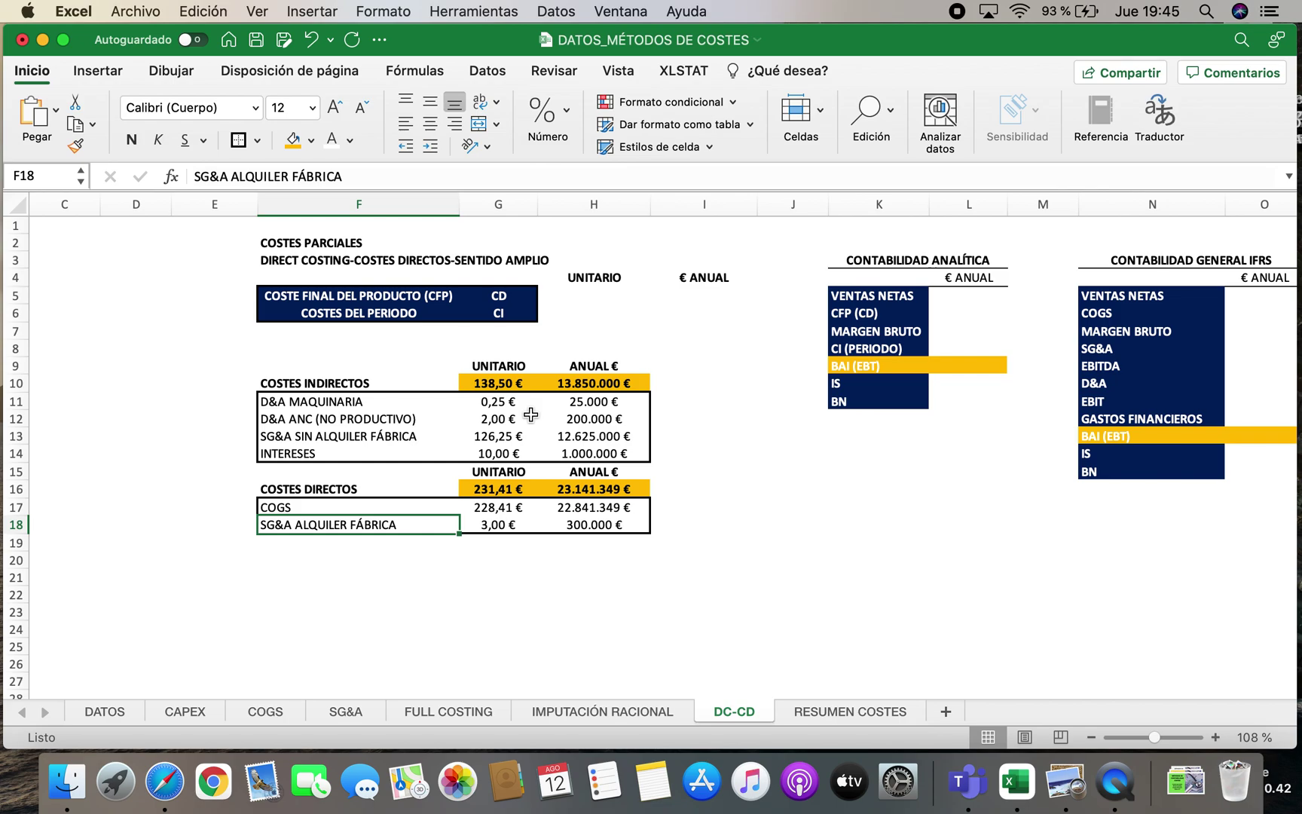
Link the final product cost (CD) in H5 and I5 to the direct cost totals in G16 and H16
left_click(340, 297)
left_click(514, 298)
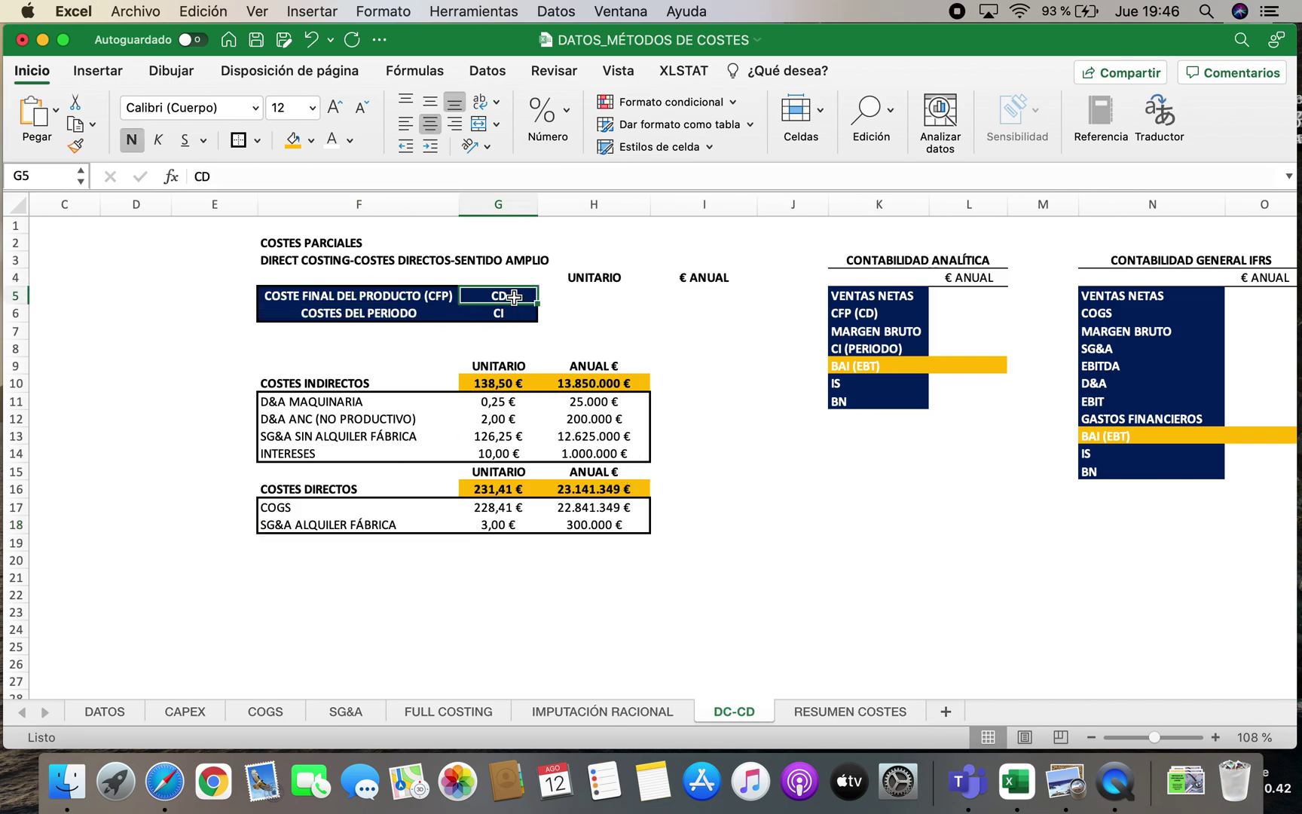
left_click(597, 300)
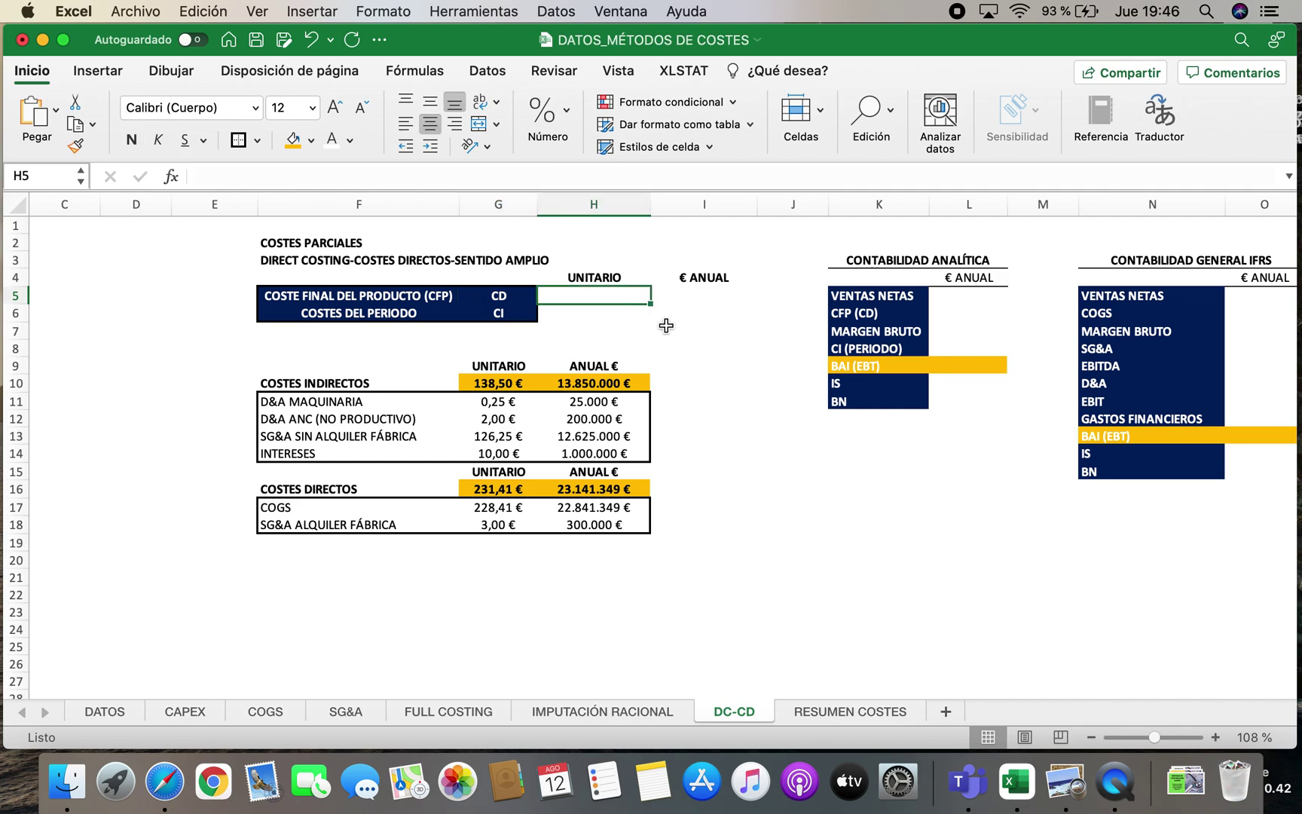
type("=")
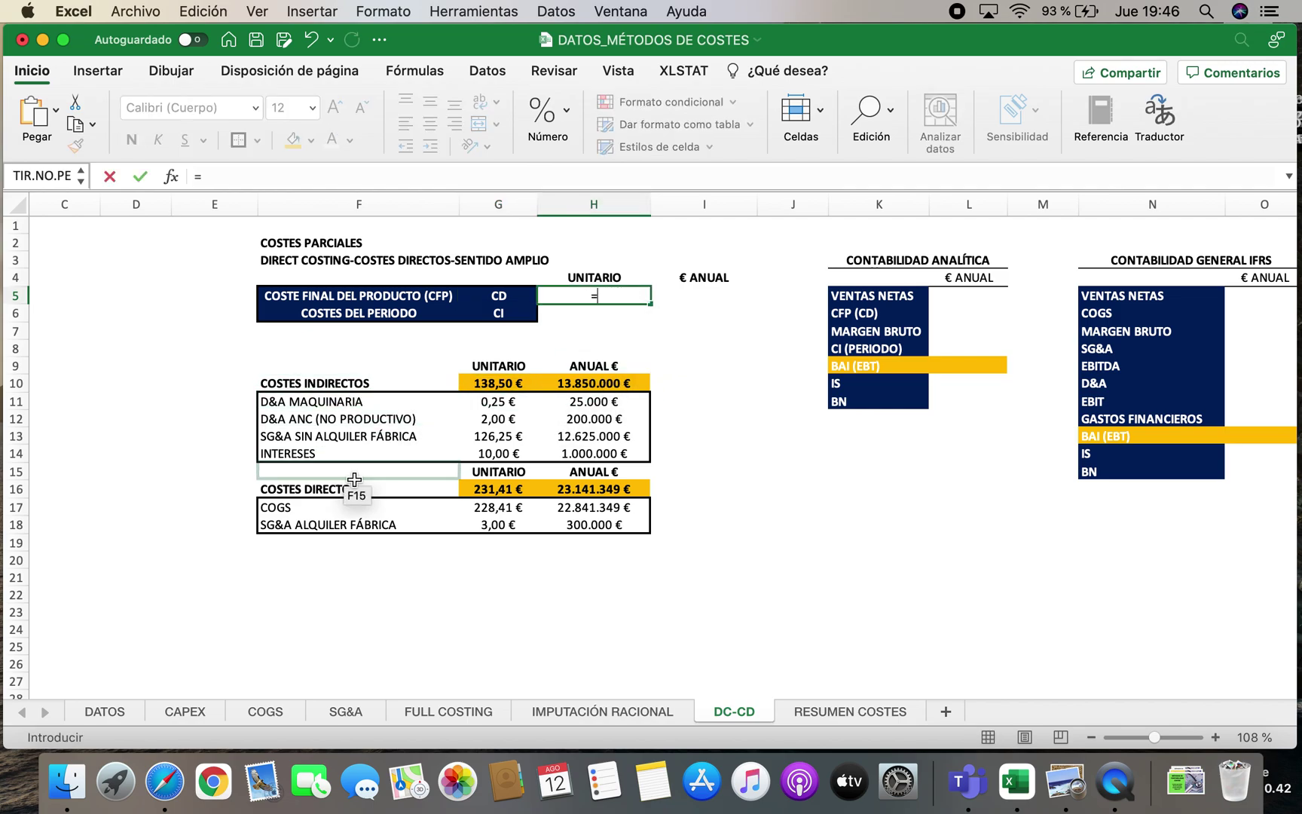
left_click(477, 489)
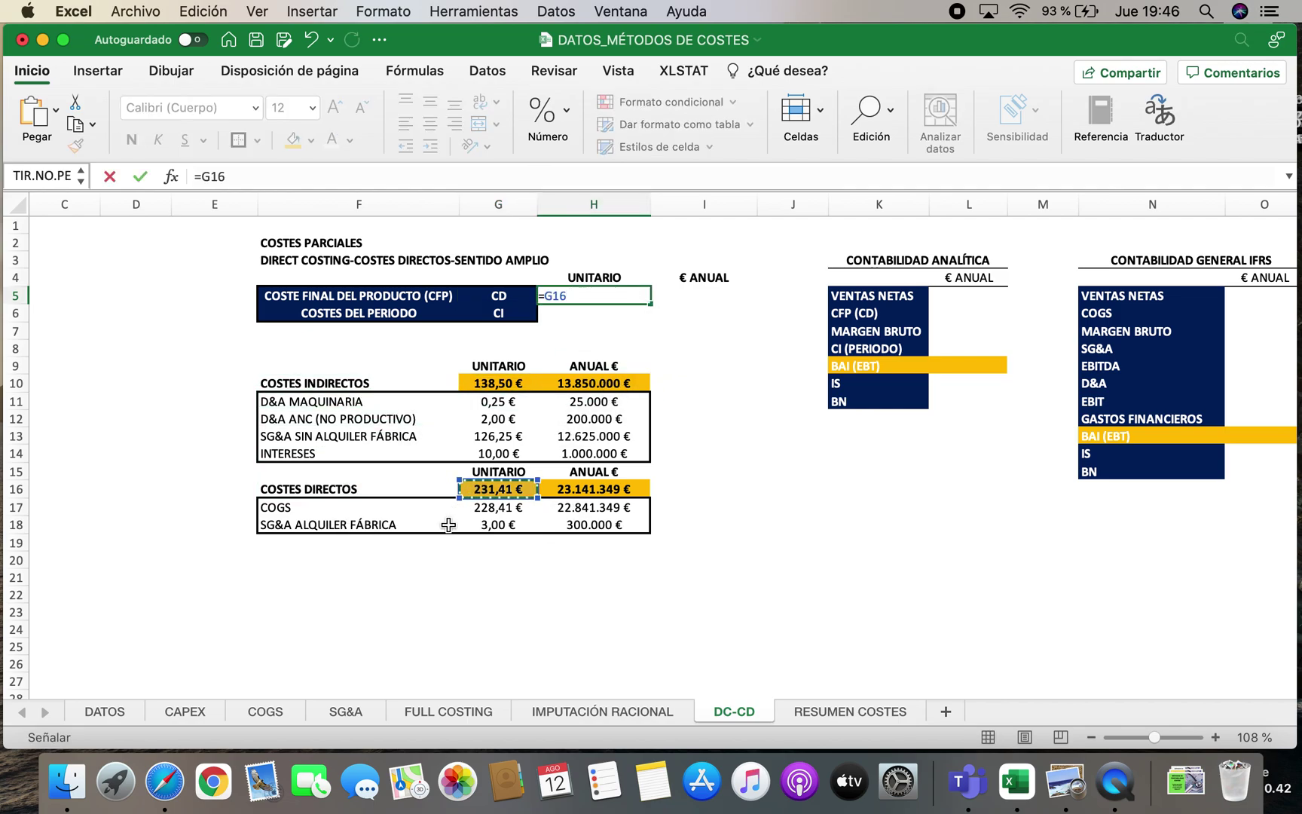
key("Return")
key("Up")
key("Right")
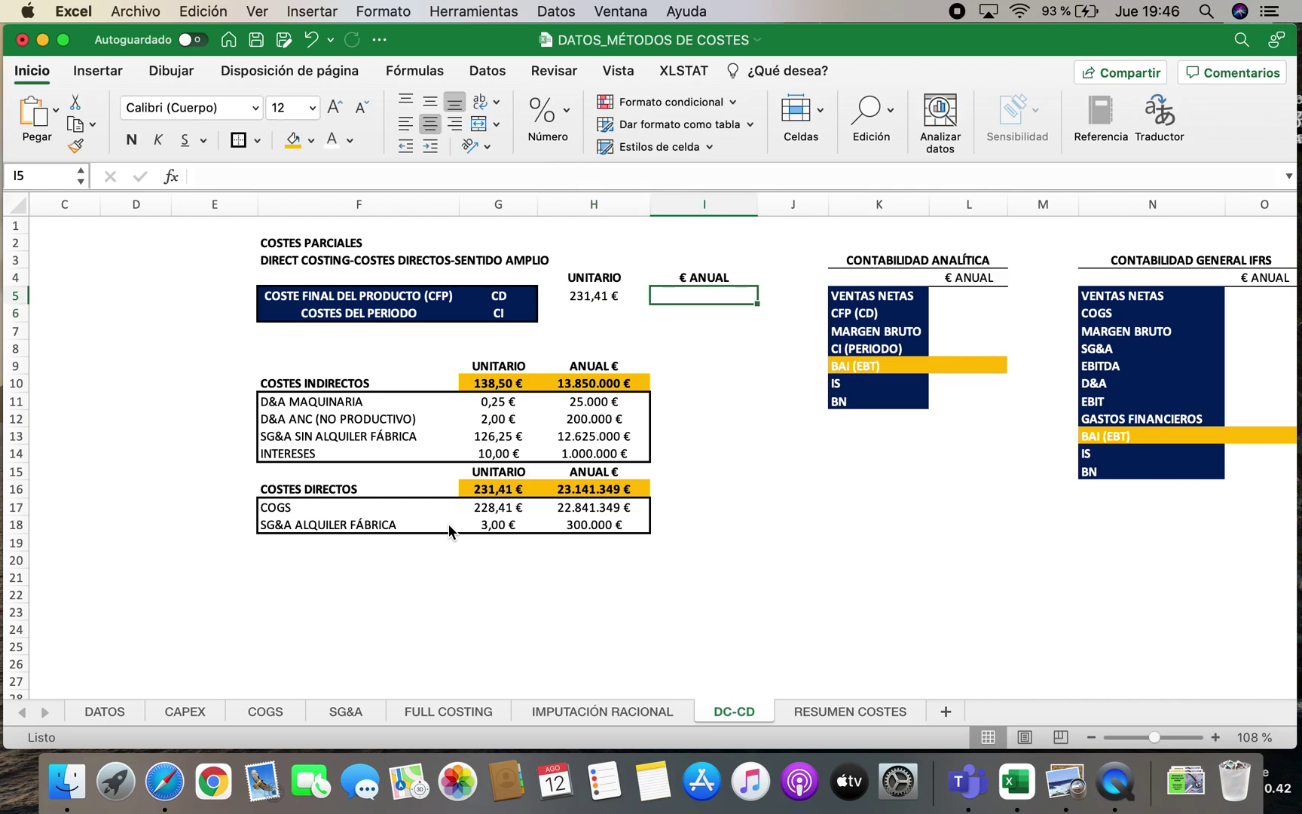
type("=")
left_click(603, 488)
key("Return")
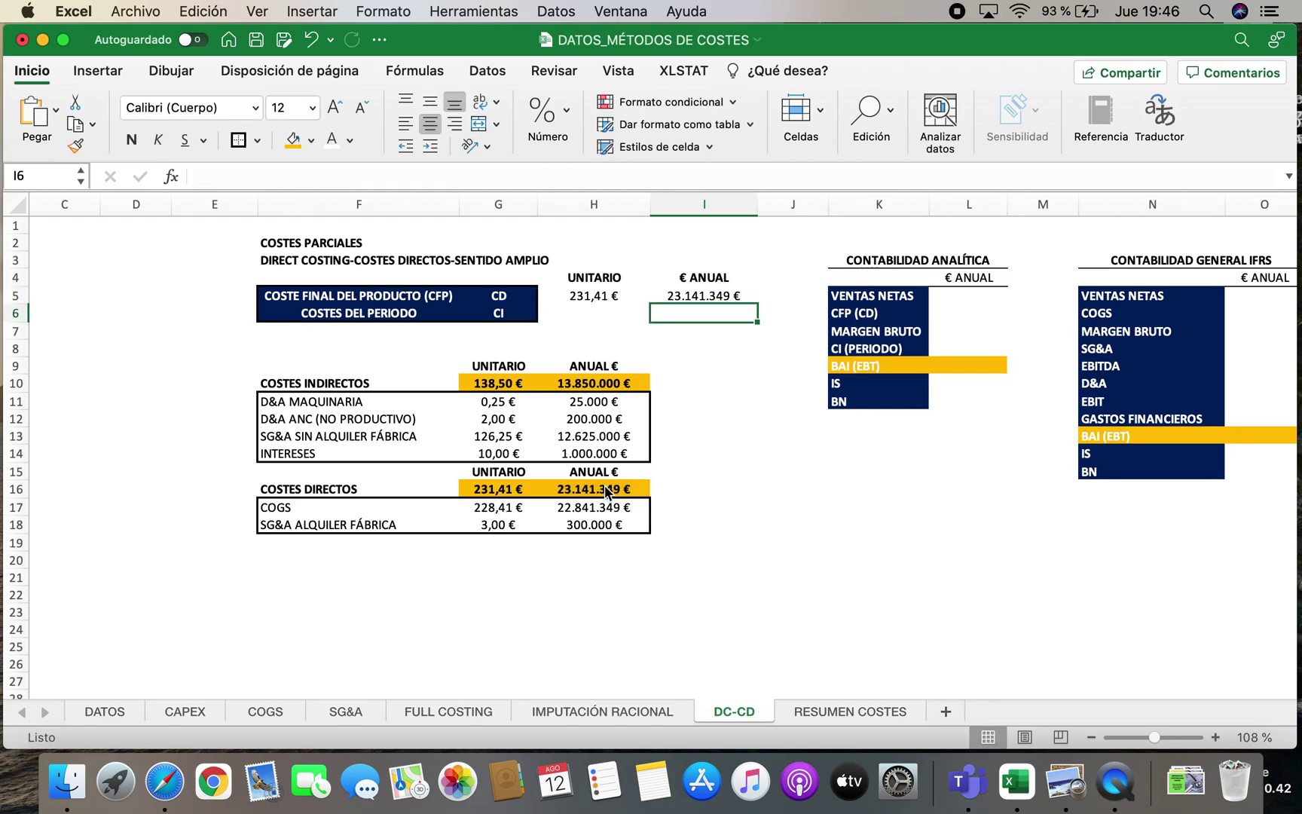
Link the period costs (CI) in H6 and I6 to the indirect cost totals in G10 and H10
key("Left")
key("Left")
key("Left")
key("Right")
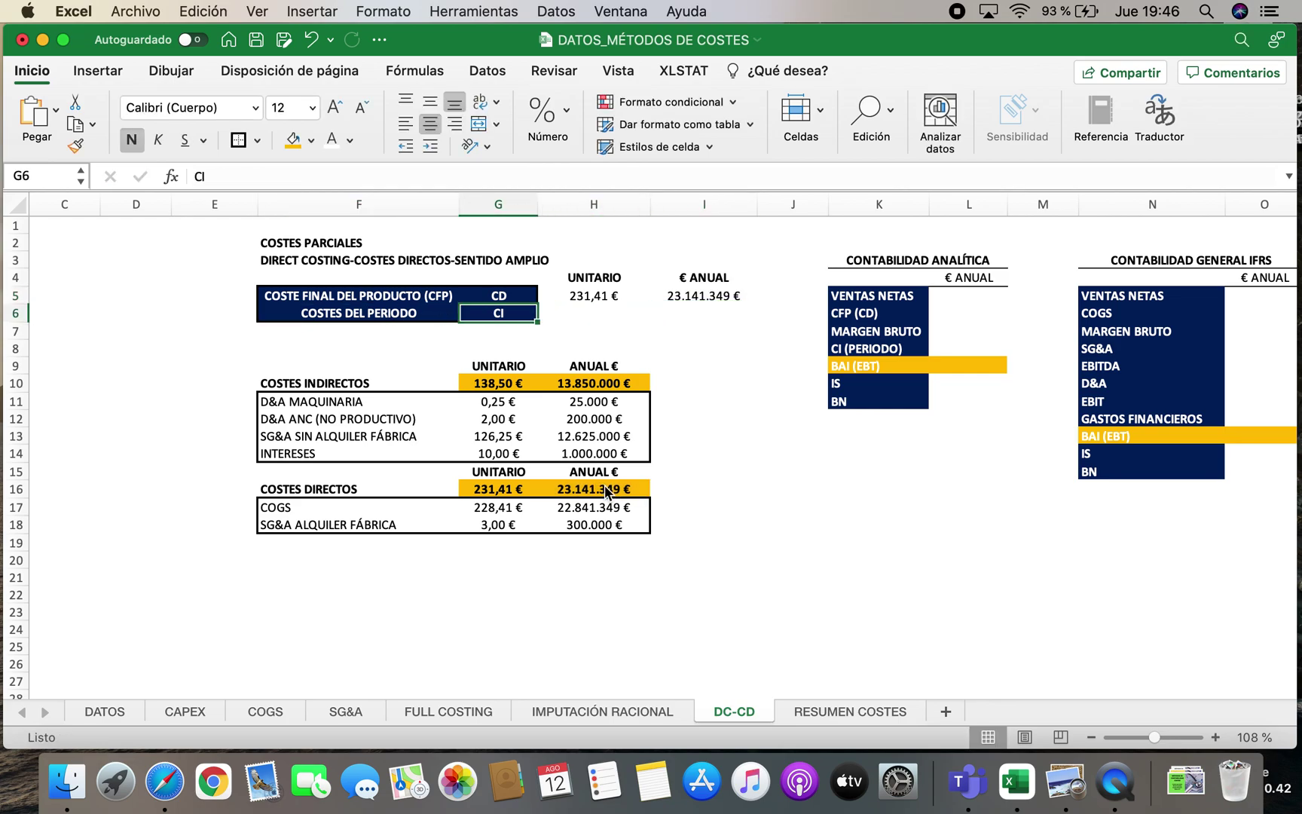
key("Right")
type("=")
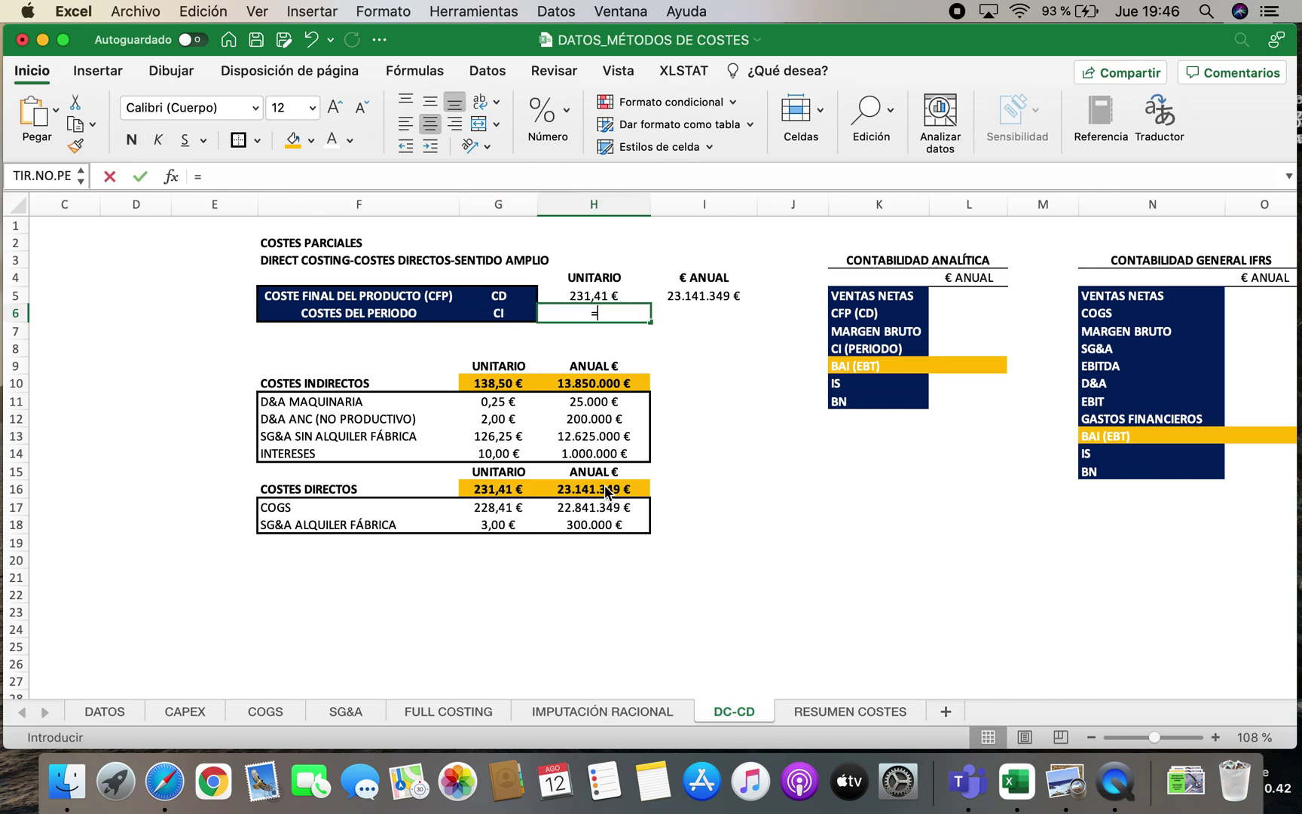
left_click(493, 382)
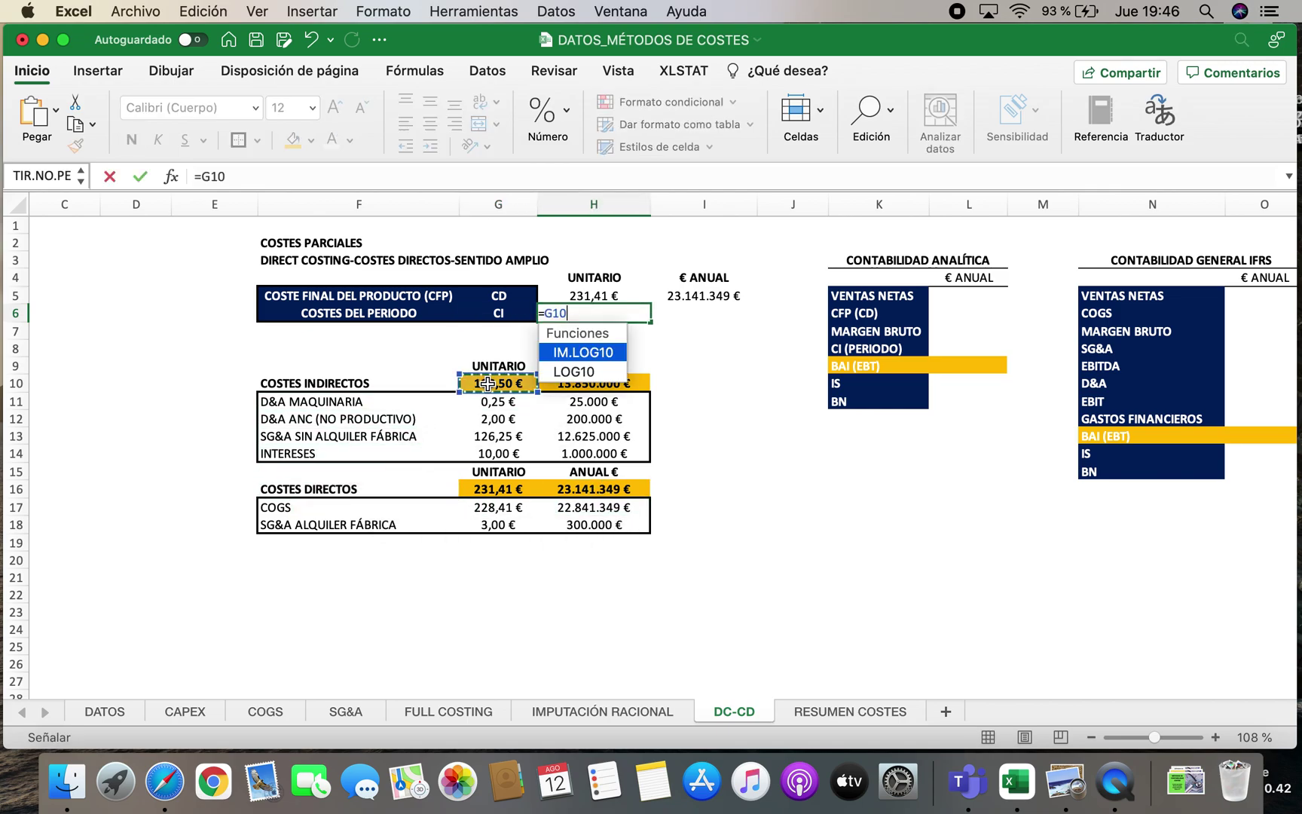
key("Return")
key("Up")
key("Right")
type("=")
left_click(576, 386)
key("Return")
Show the unit period cost in H6 with two decimals and apply a thick outline border around H5:I6
left_click(585, 312)
left_click(567, 110)
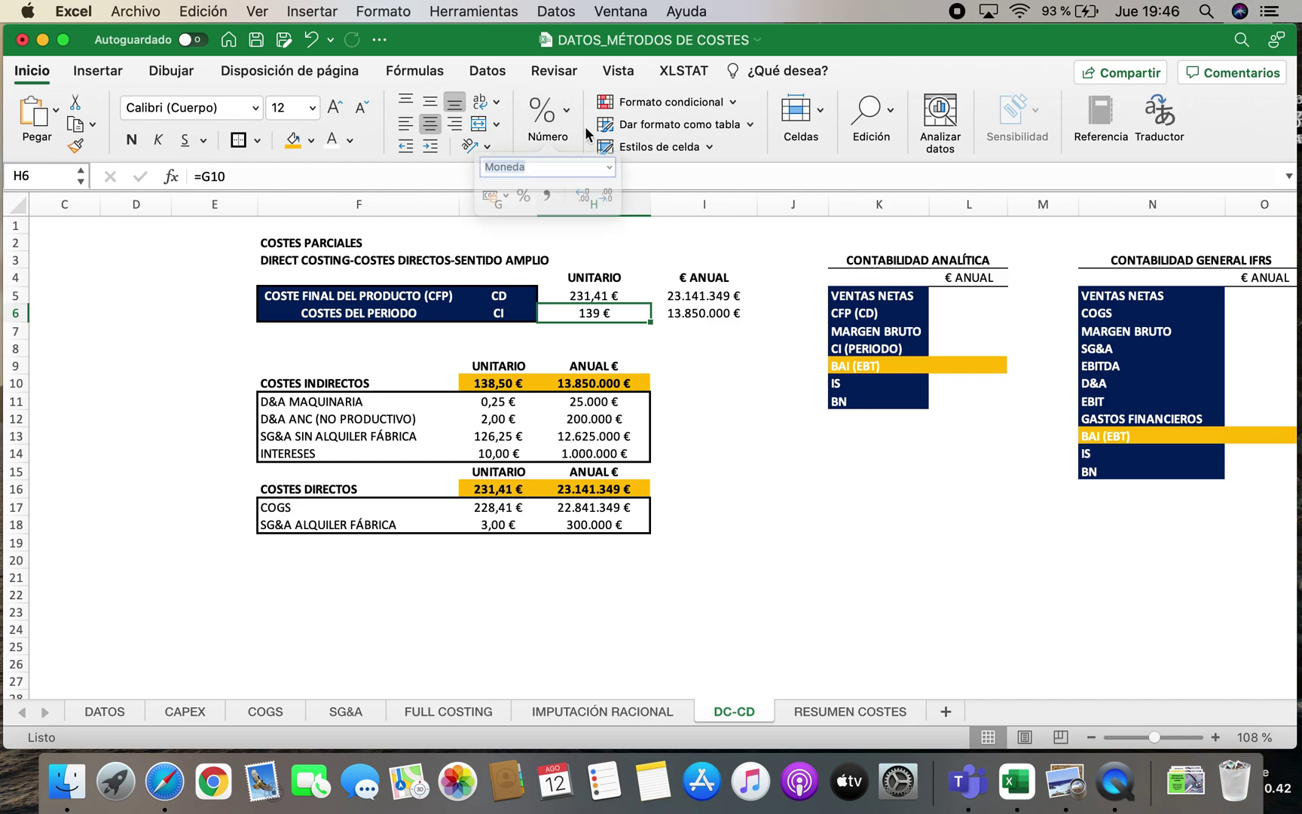
left_click(592, 201)
left_click(592, 201)
left_click(716, 453)
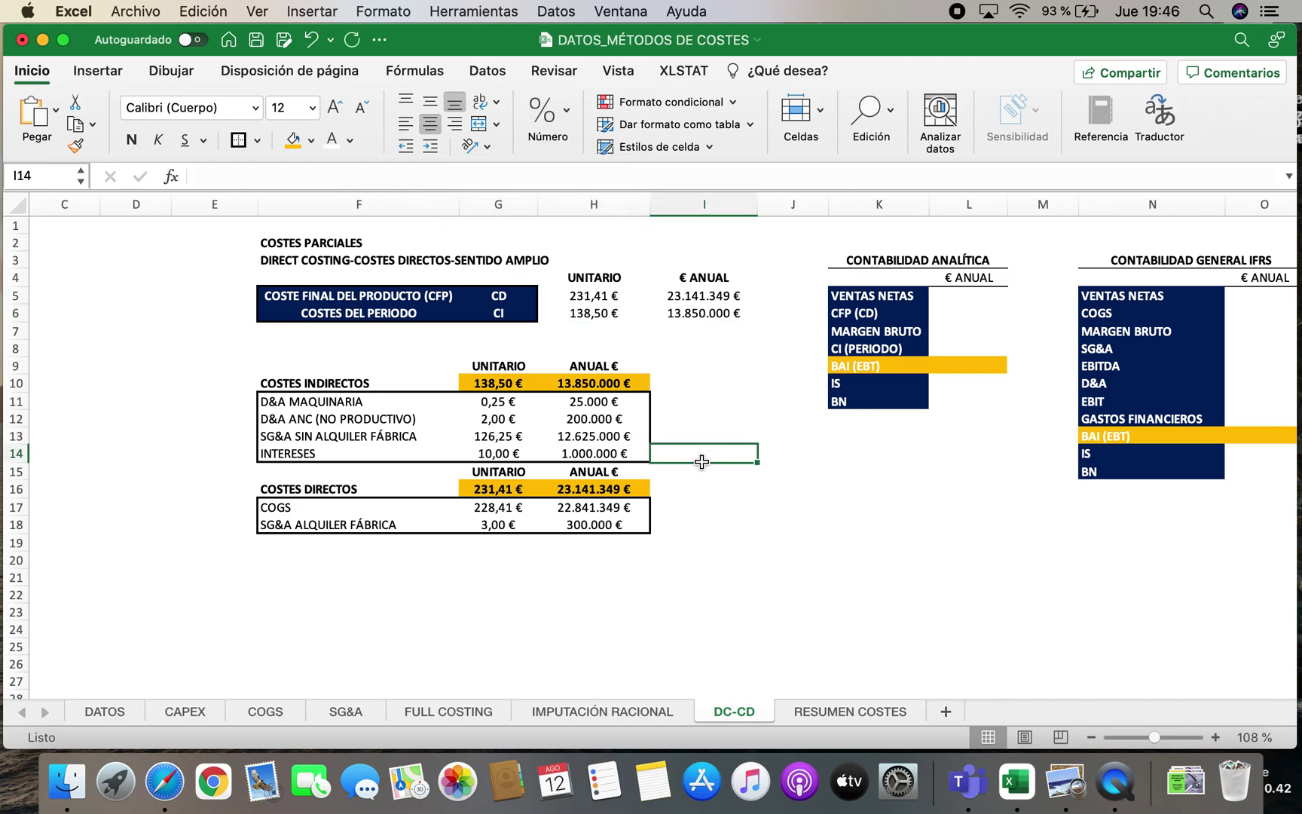
left_click_drag(554, 297, 697, 318)
left_click(690, 345)
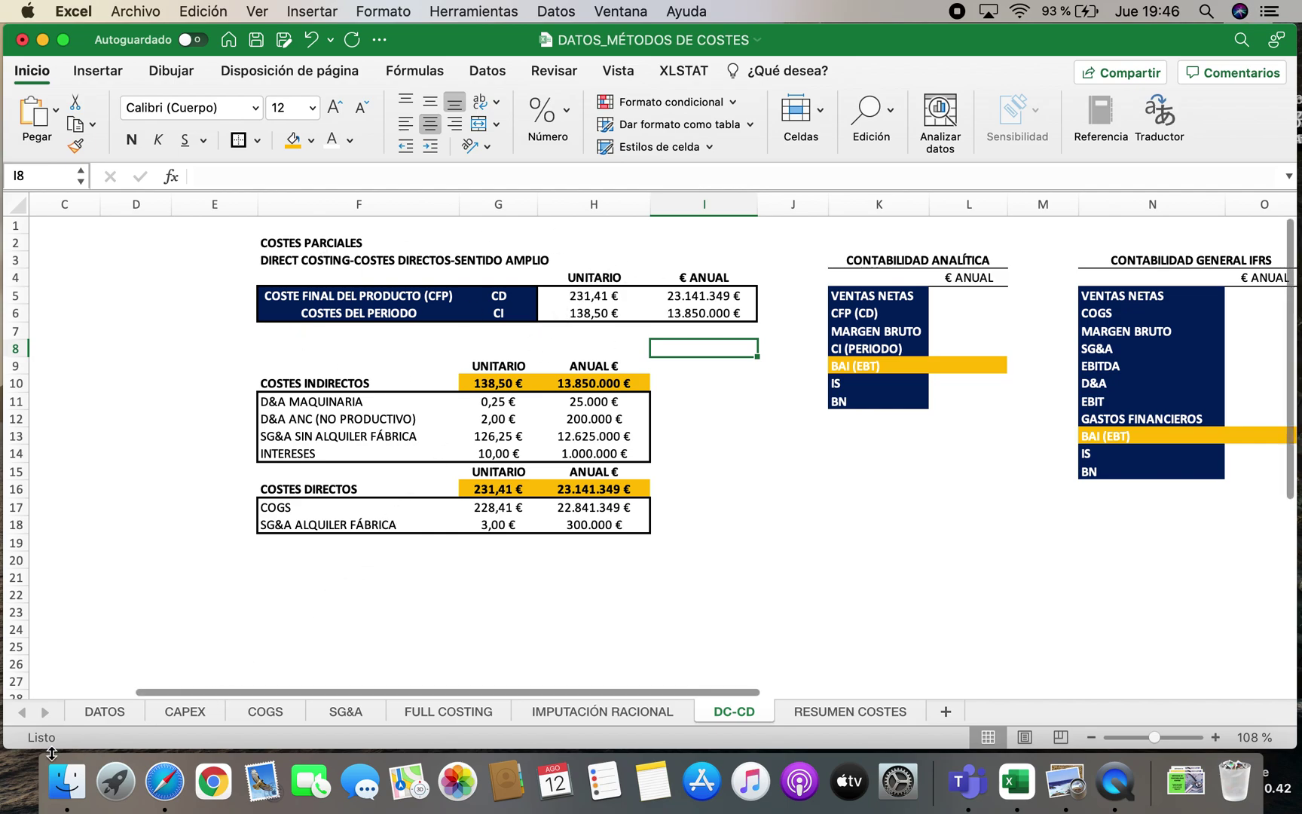
Add the bold heading DC-CD SENT AMPL in J13 of the DATOS sheet and widen column J to fit it
left_click(105, 712)
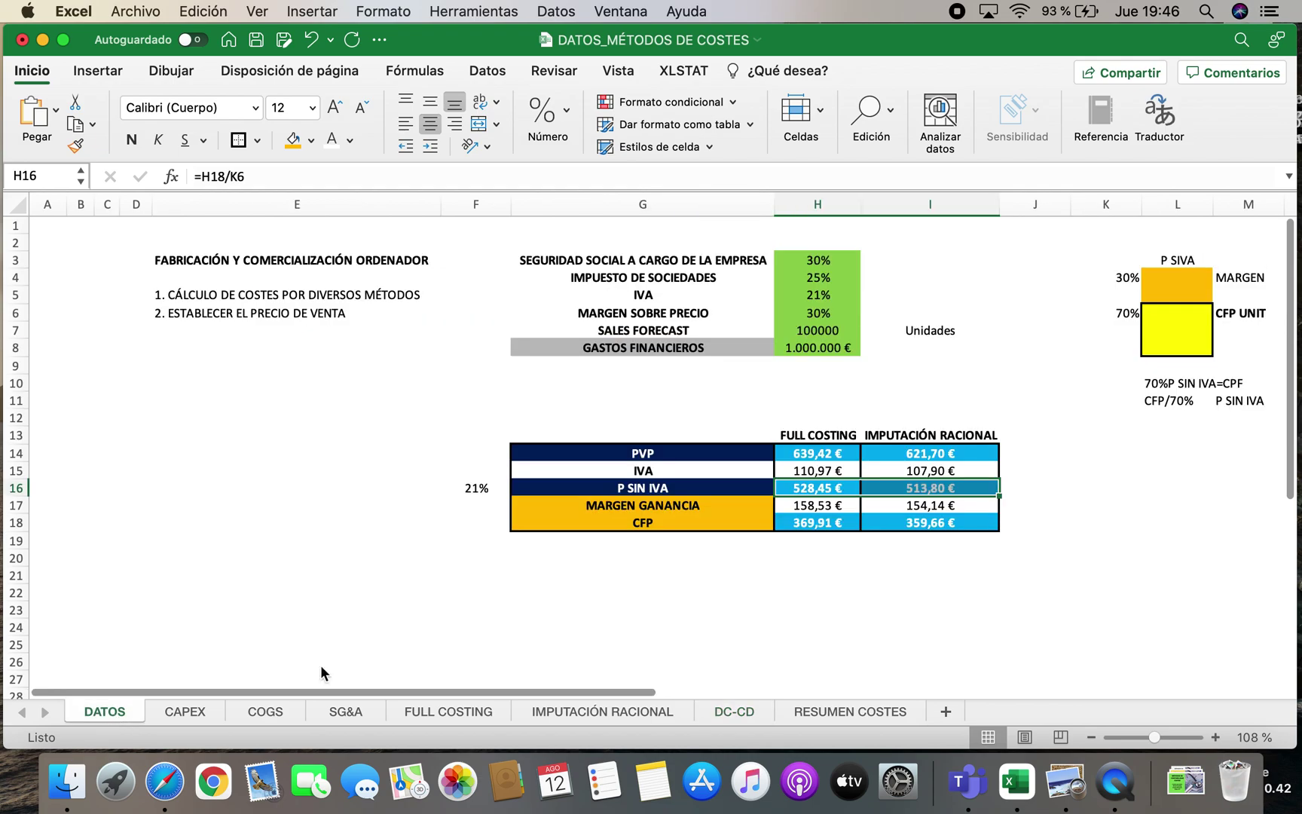
left_click(1040, 437)
type("dc")
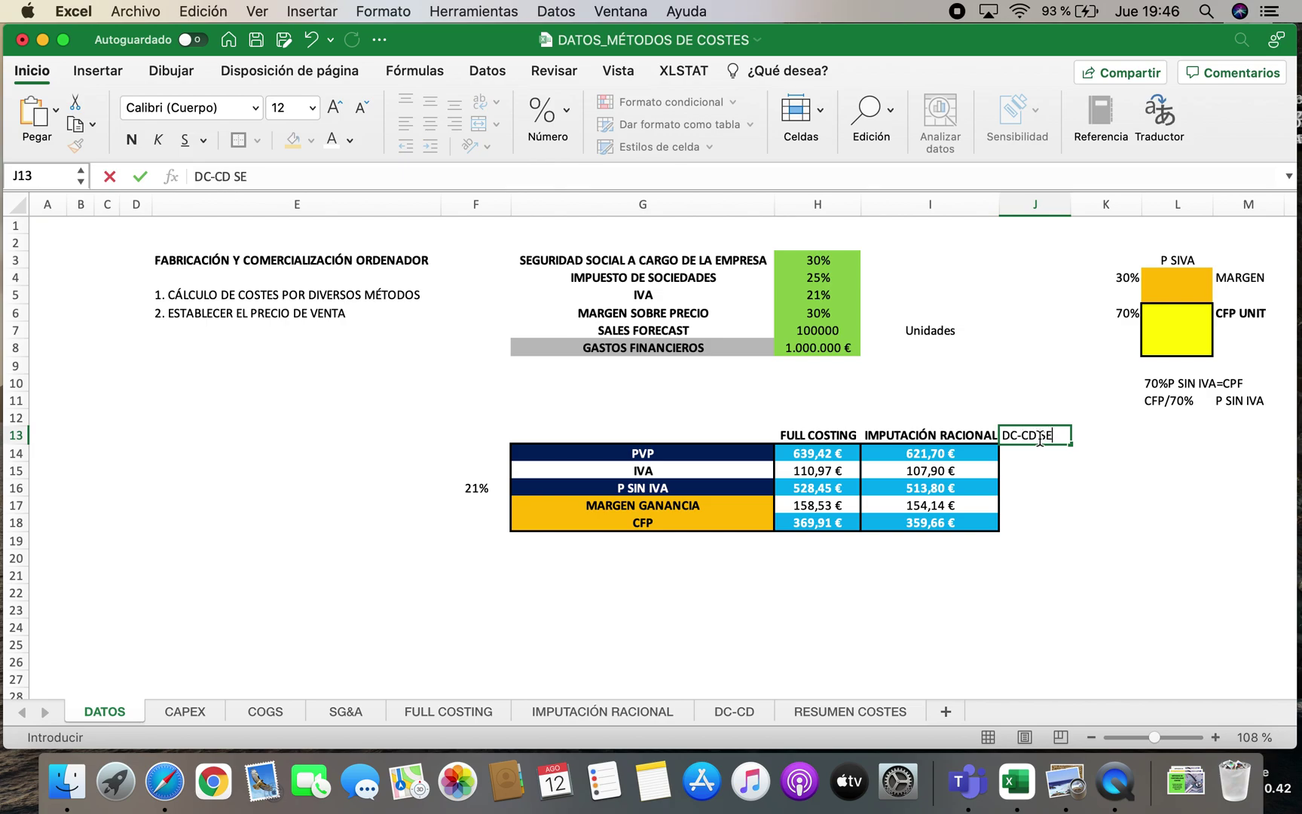
key("Return")
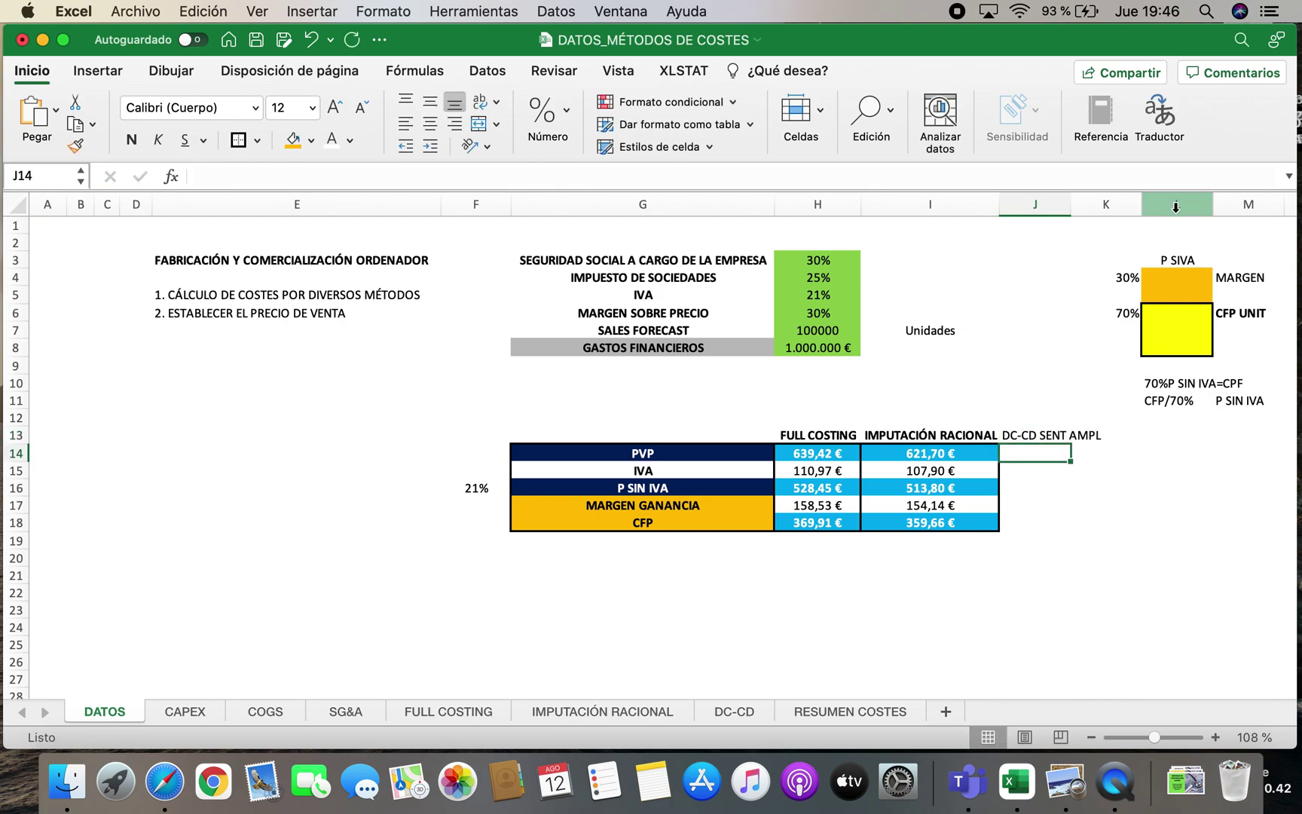
left_click_drag(1070, 199, 1070, 200)
double_click(1070, 200)
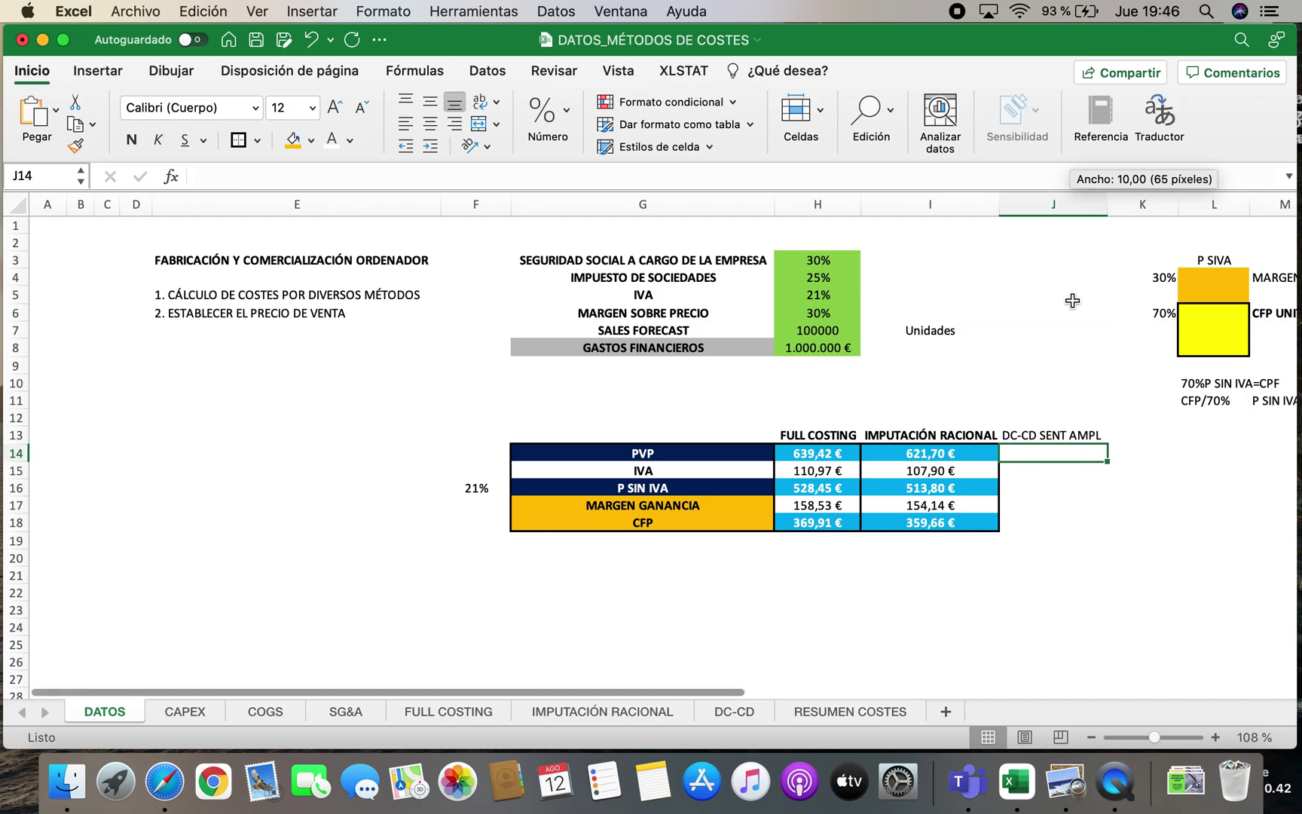
left_click(1032, 431)
left_click(133, 141)
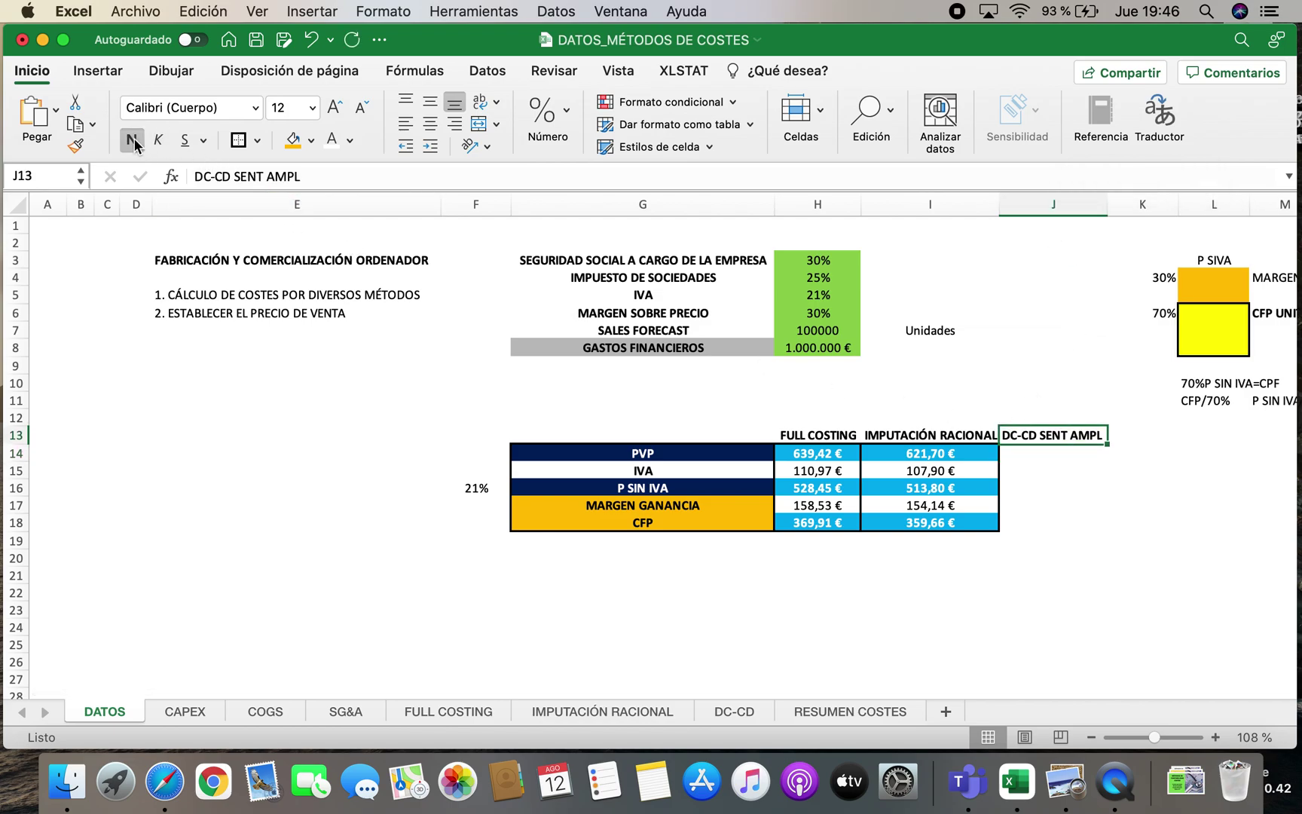
Link the CFP in J18 to cell H5 of the DC-CD sheet and centre the cells J14:J18
key("Down")
key("Down")
key("Down")
key("Down")
key("Down")
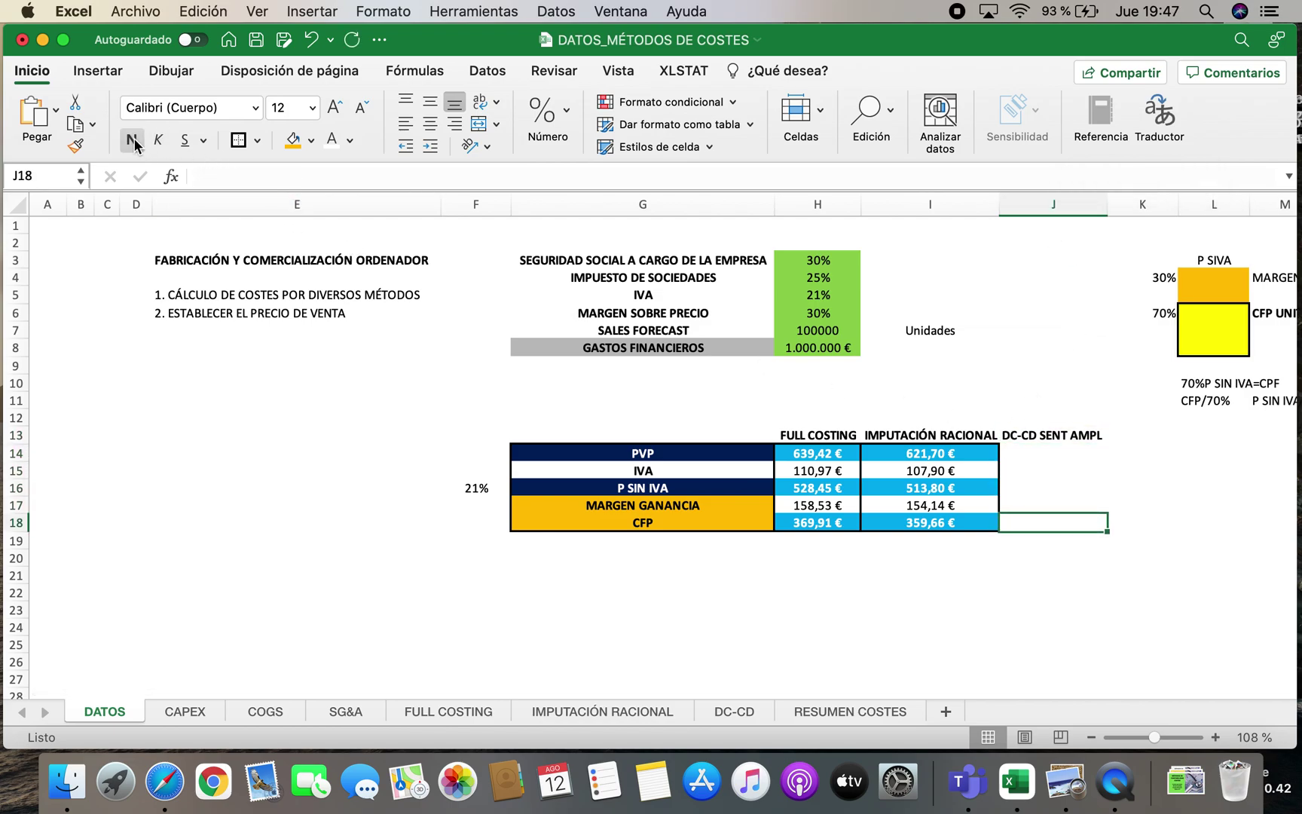
type("=")
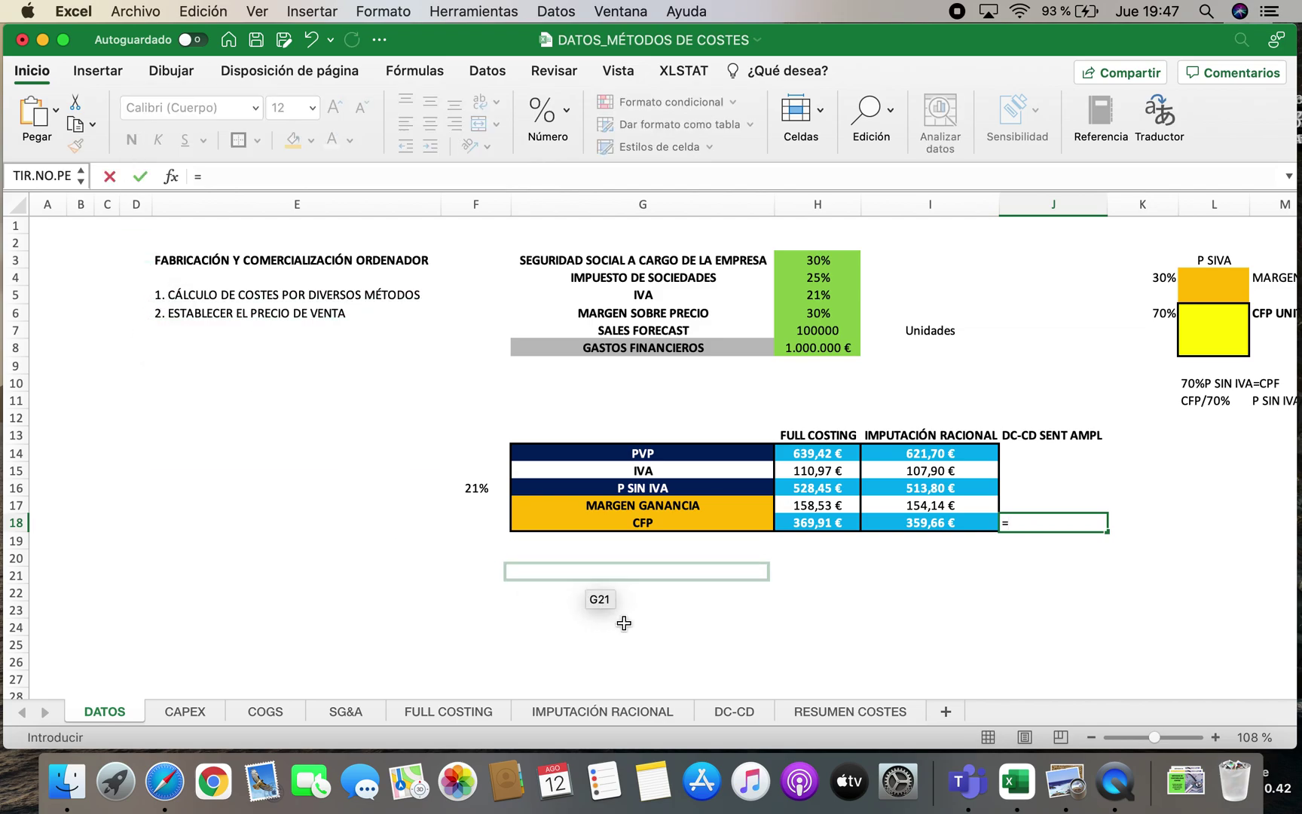
left_click(725, 712)
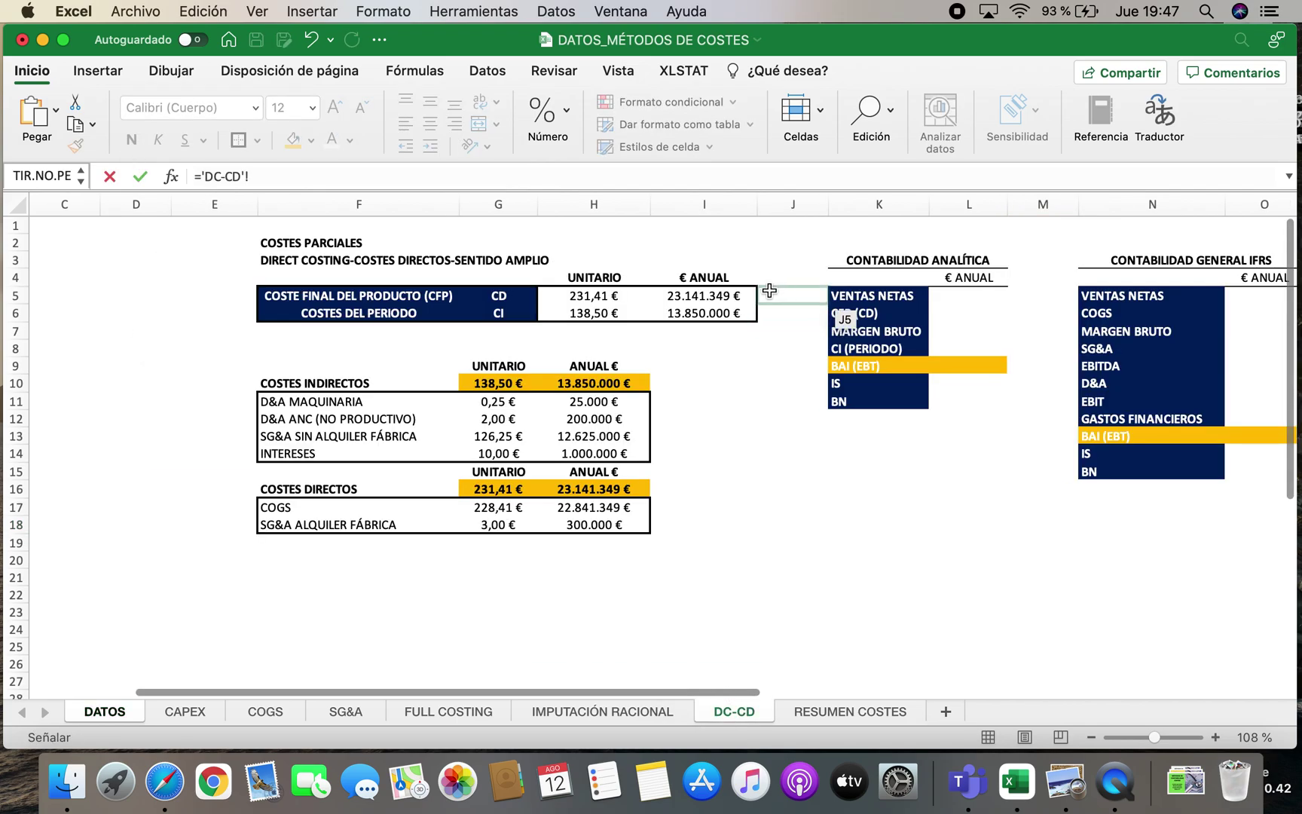
left_click(613, 295)
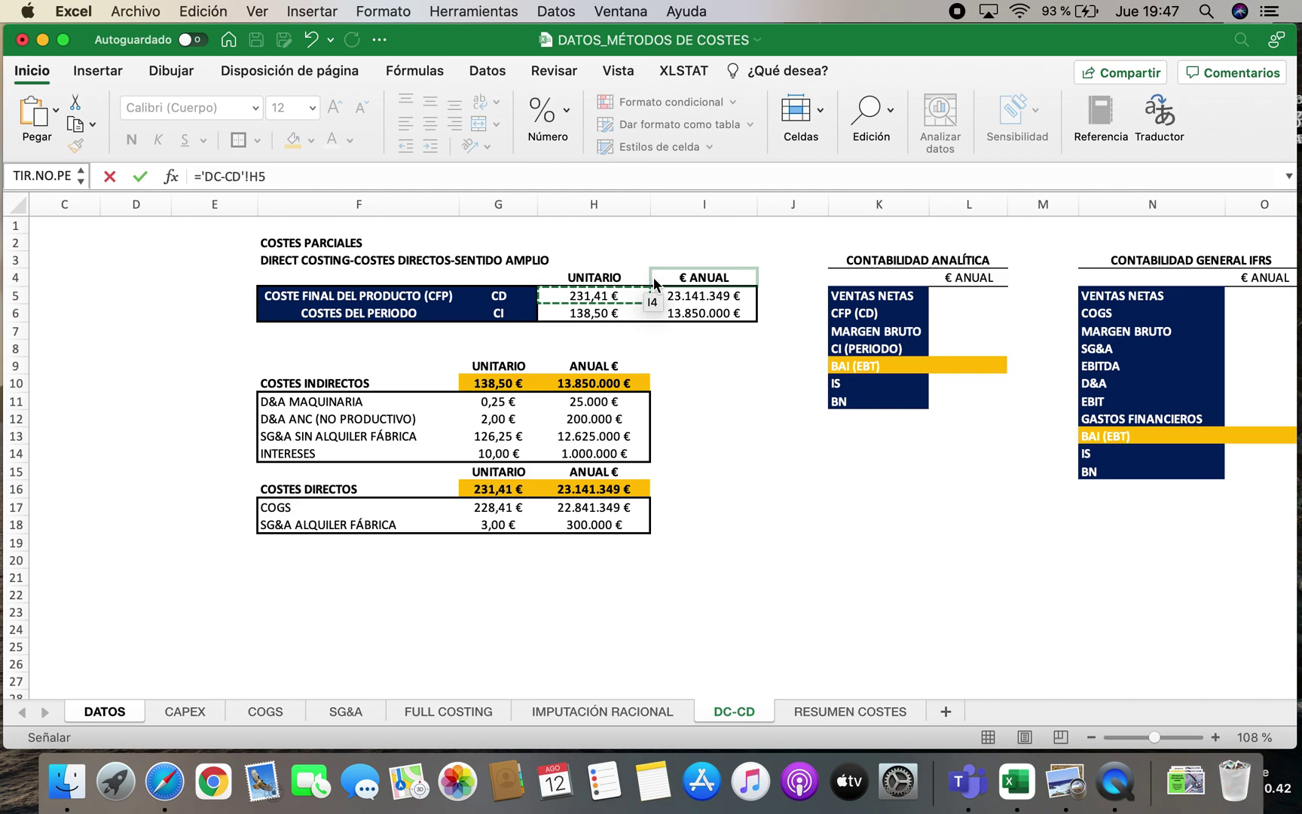
key("Return")
left_click_drag(1062, 452, 1054, 523)
left_click(426, 125)
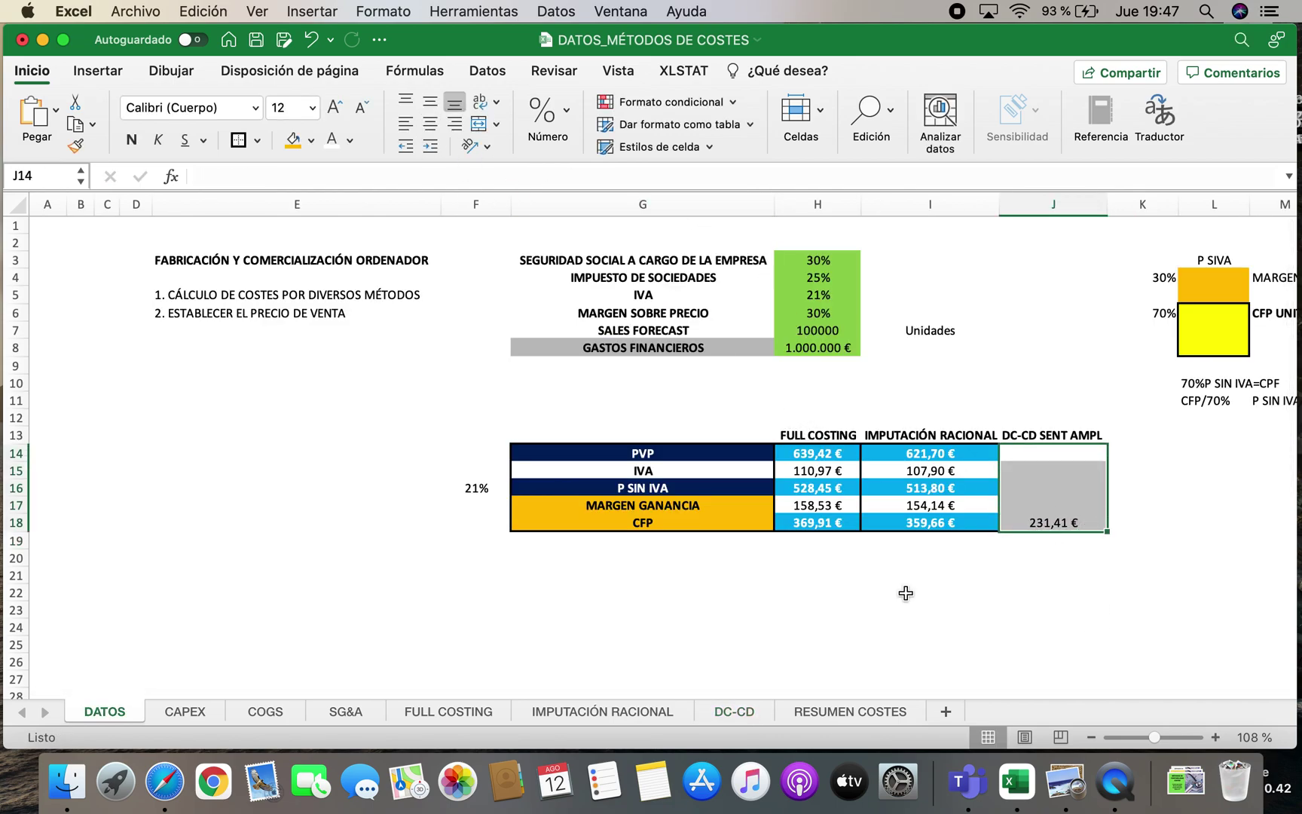
Calculate the P SIN IVA price in J16 by dividing the CFP in J18 by the 70% in K6
left_click(809, 523)
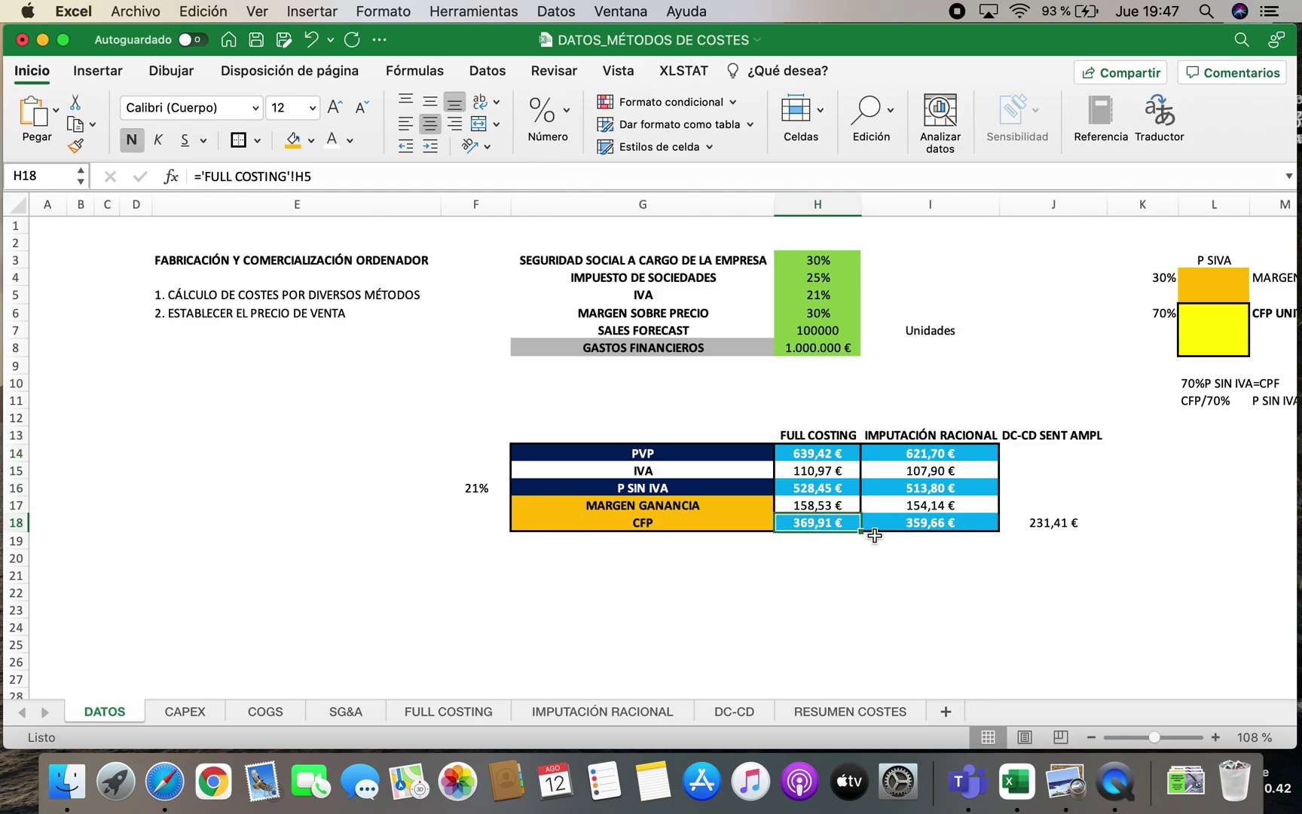
left_click(917, 525)
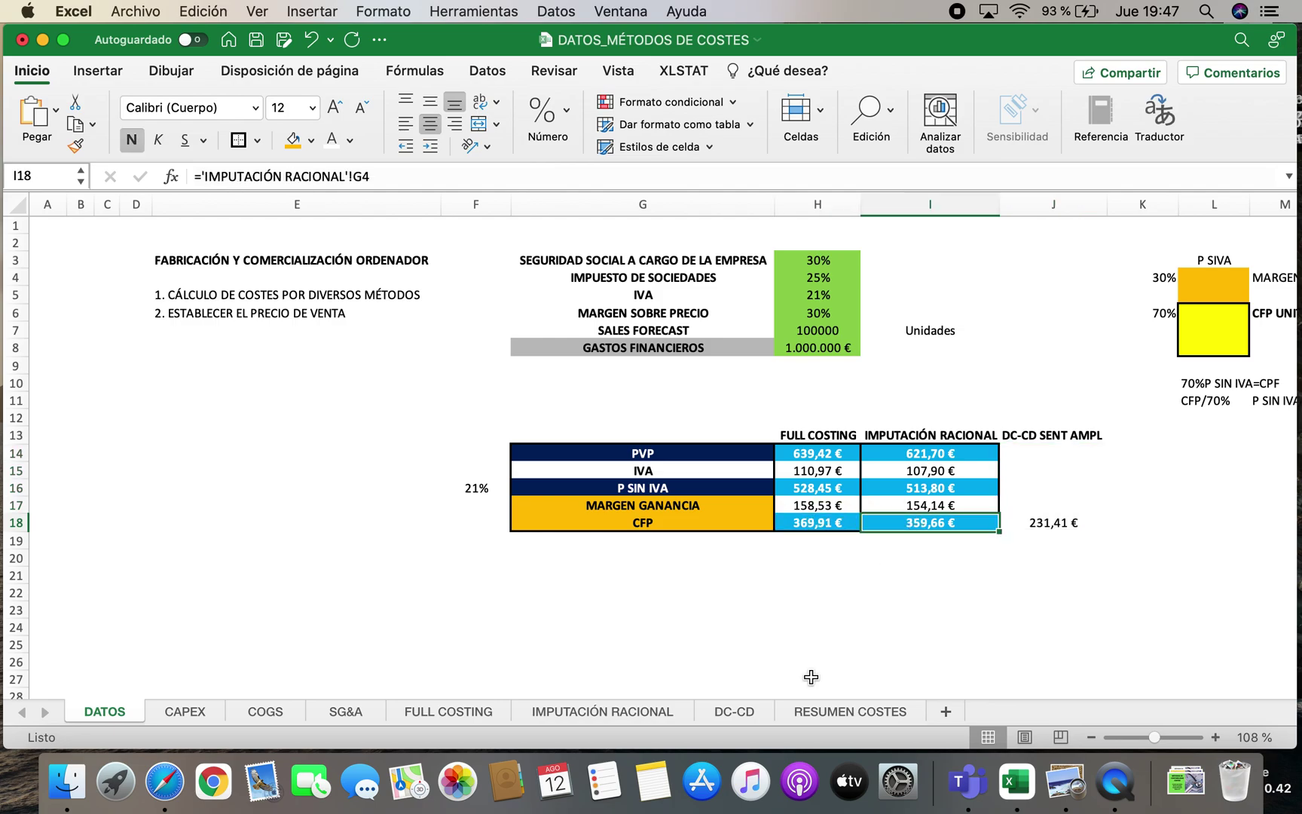
key("Right")
key("Up")
key("Up")
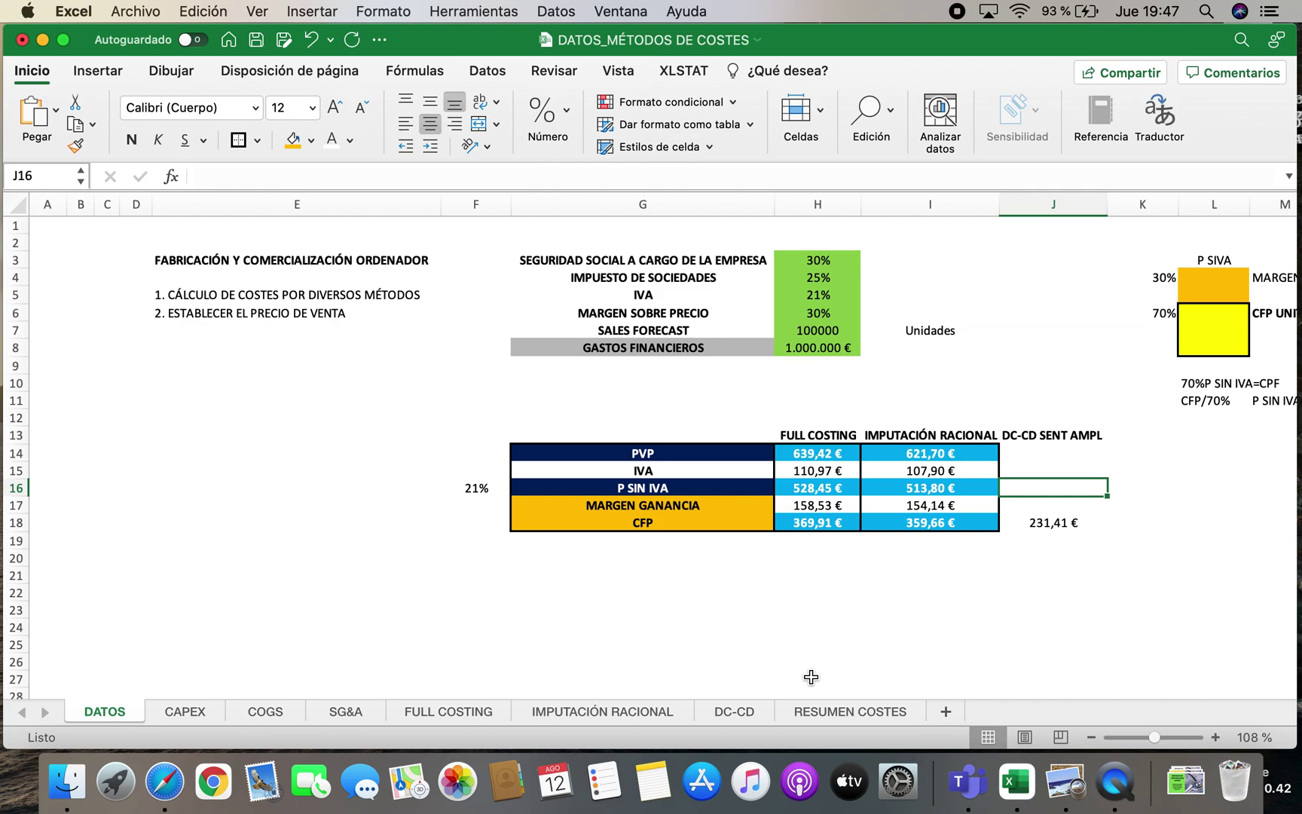
type("=")
left_click(1053, 523)
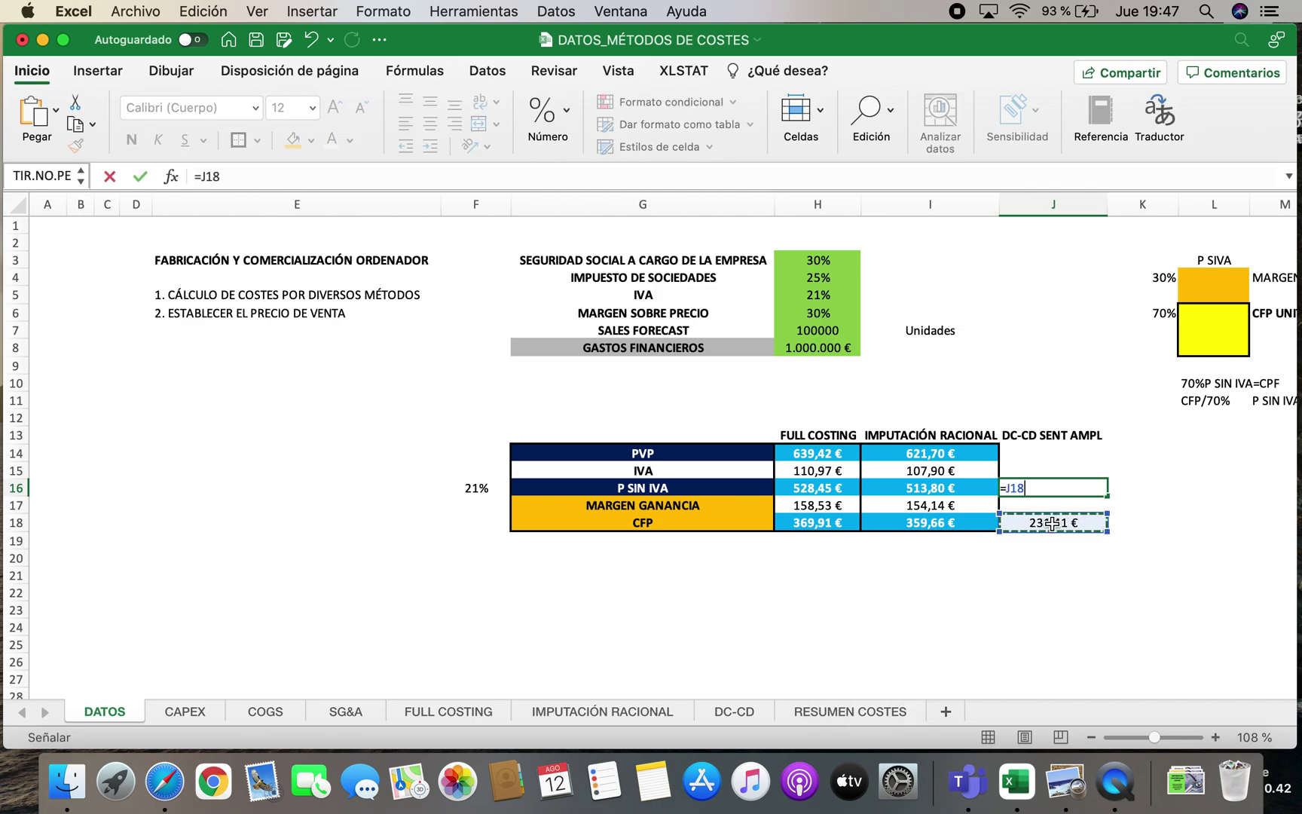
type("/")
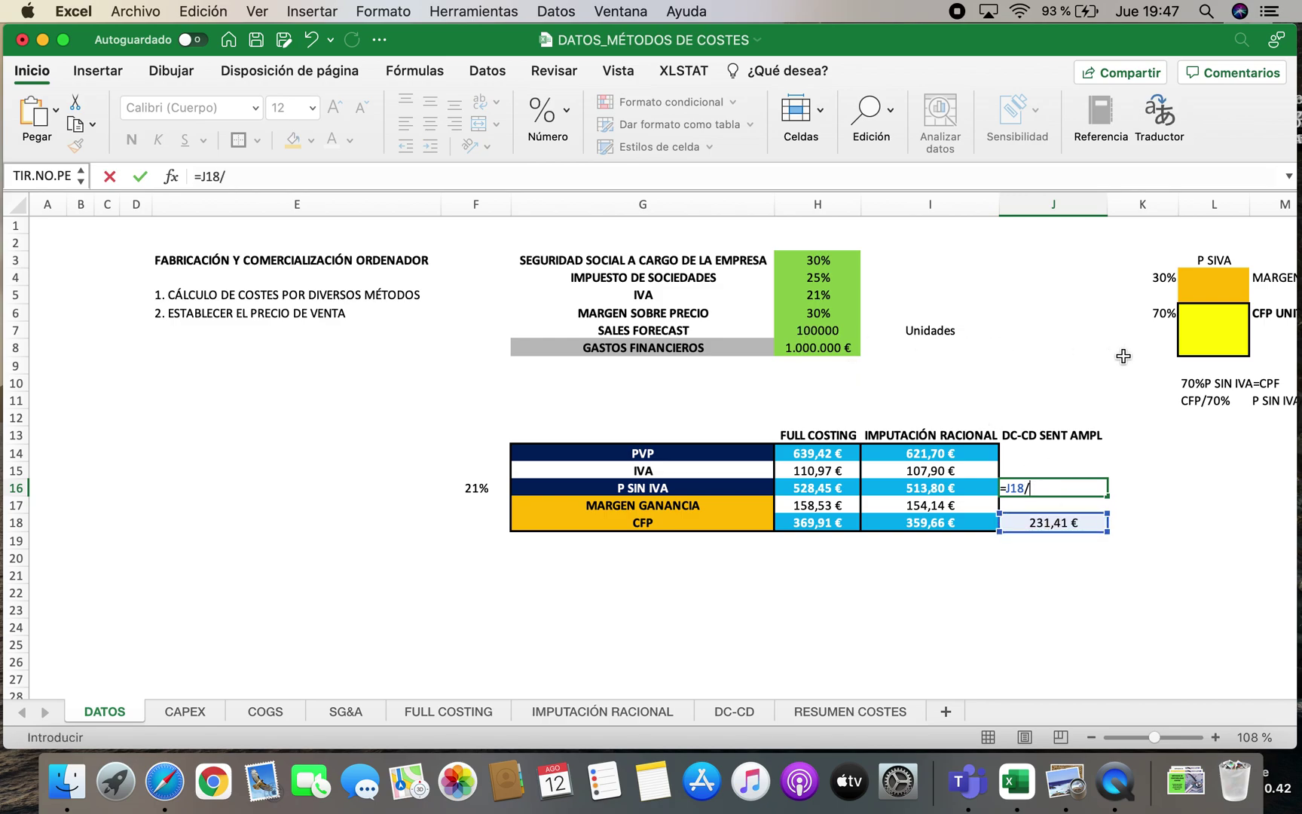
left_click(1164, 315)
key("Return")
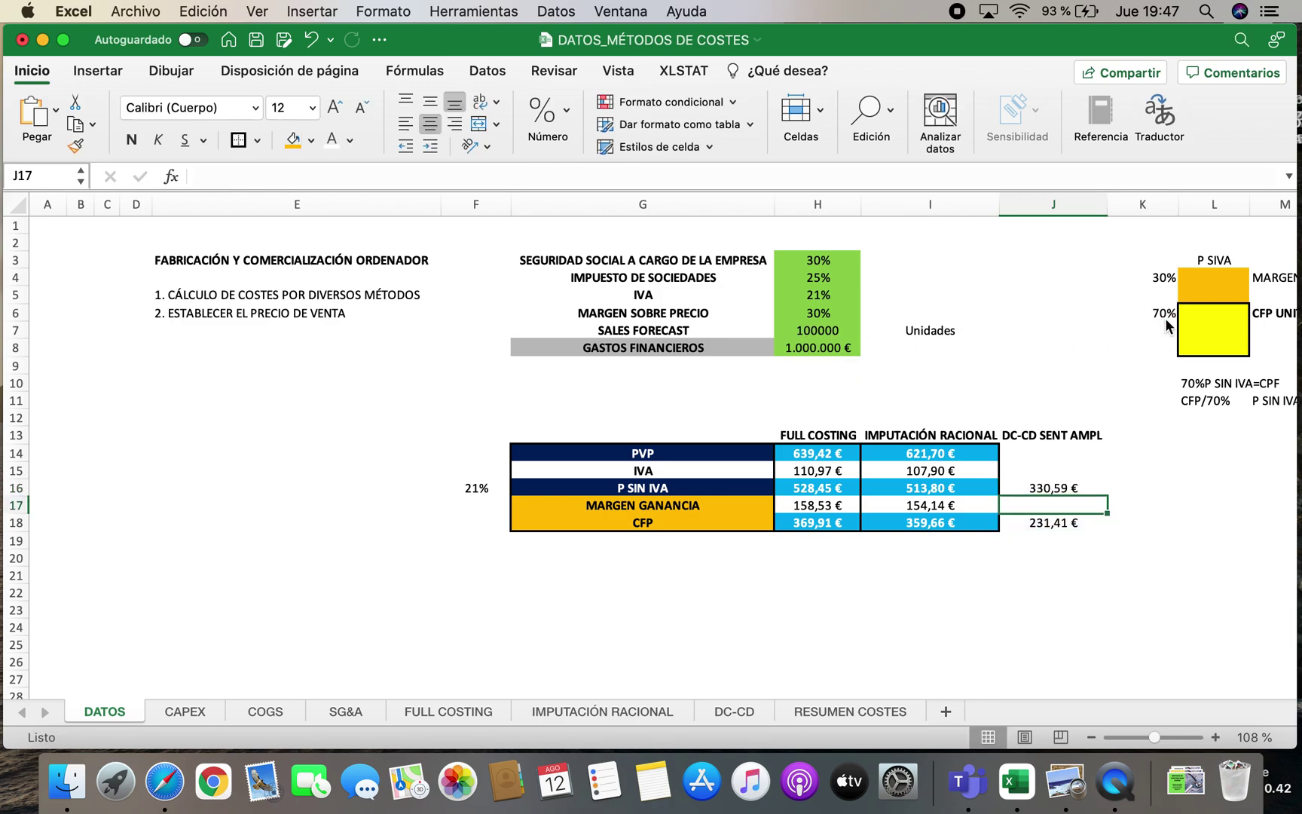
Calculate the MARGEN GANANCIA in J17 as the P SIN IVA in J16 minus the CFP in J18
key("Up")
key("Down")
type("=")
left_click(1050, 488)
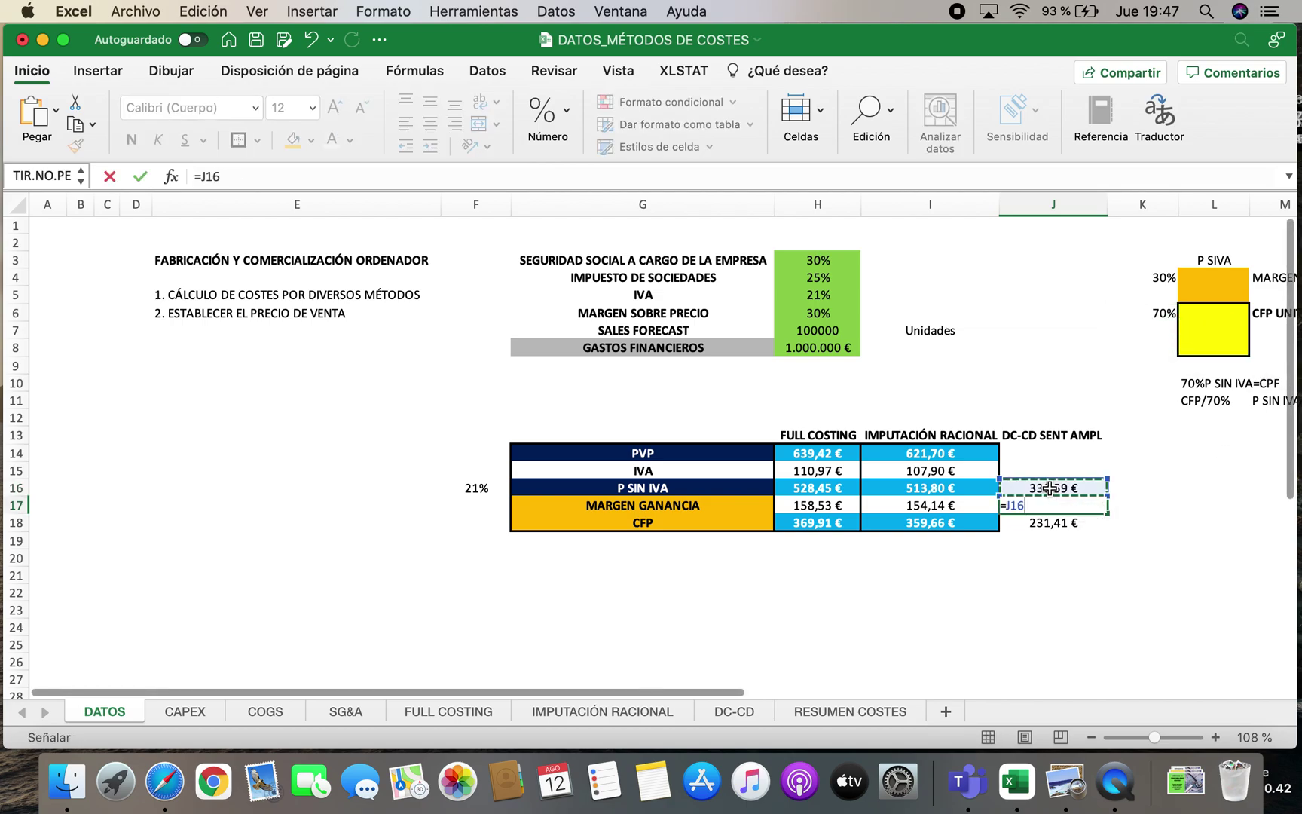
type("-")
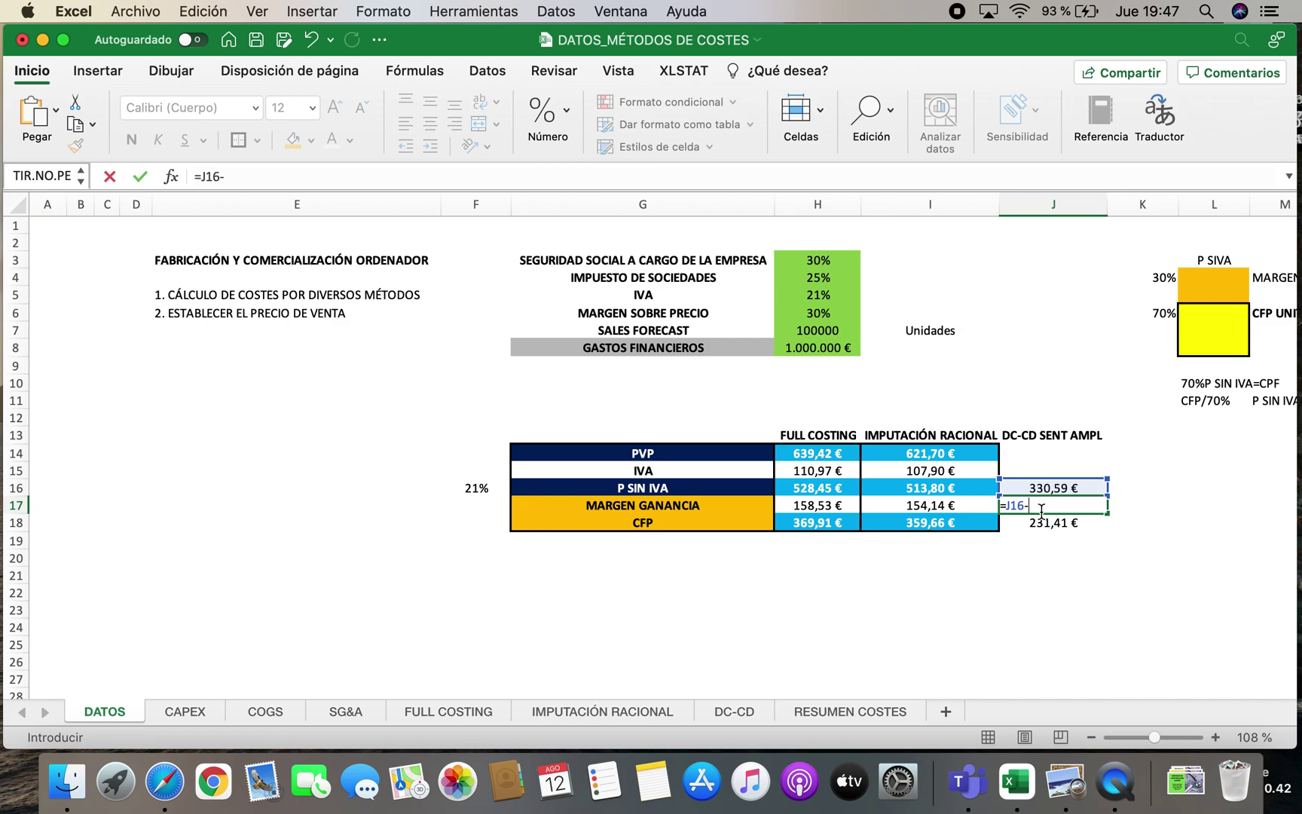
left_click(1036, 522)
key("Return")
key("Up")
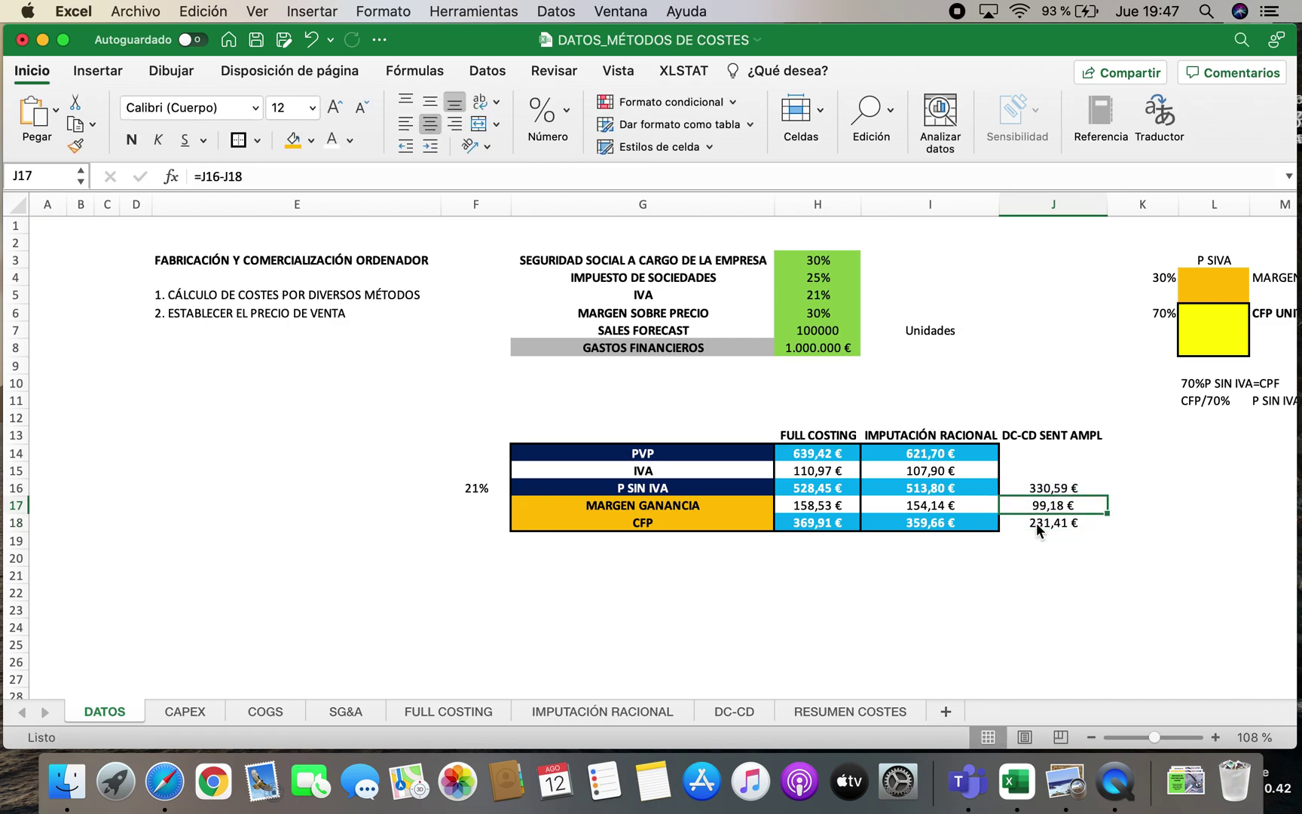
Calculate the IVA in J15 by multiplying the 21% in F16 by the P SIN IVA in J16
key("Up")
key("Up")
type("=")
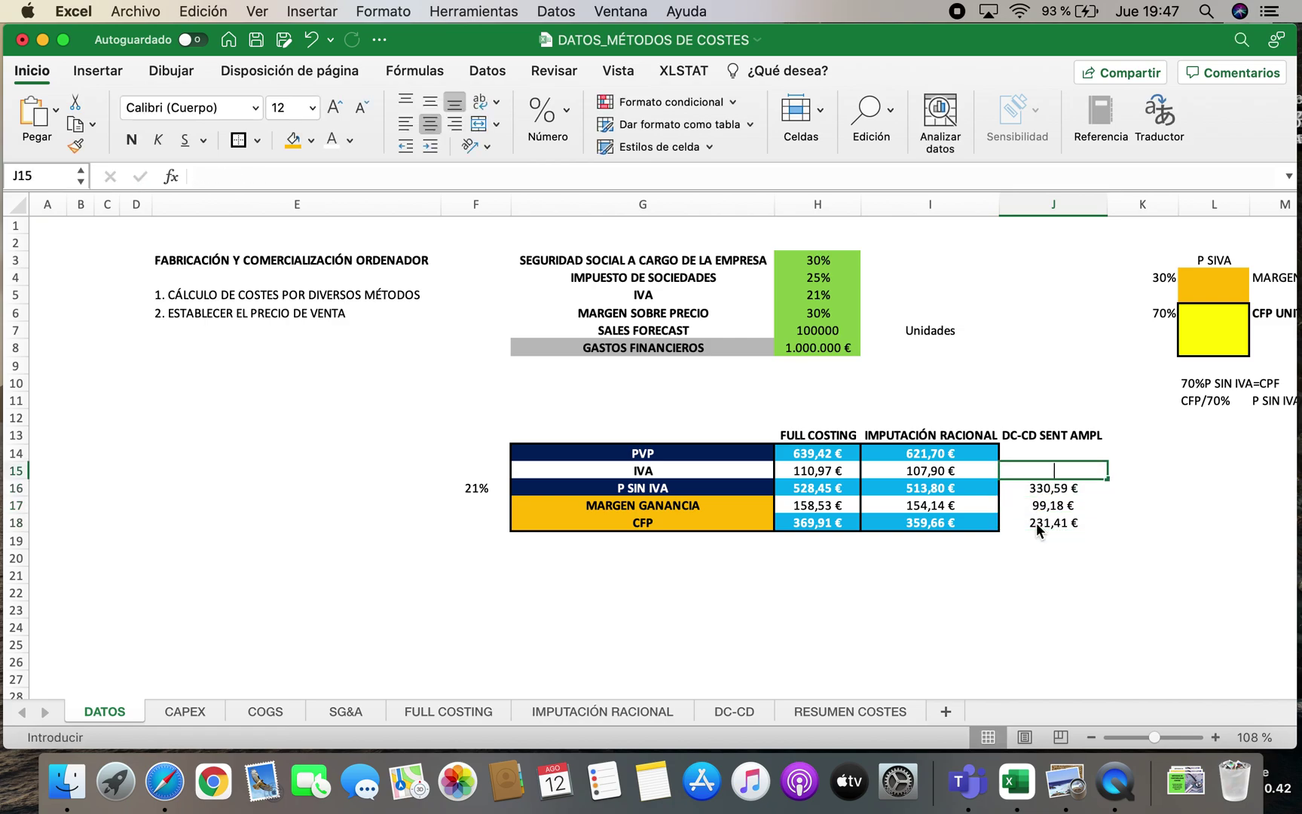
left_click(479, 489)
type("*")
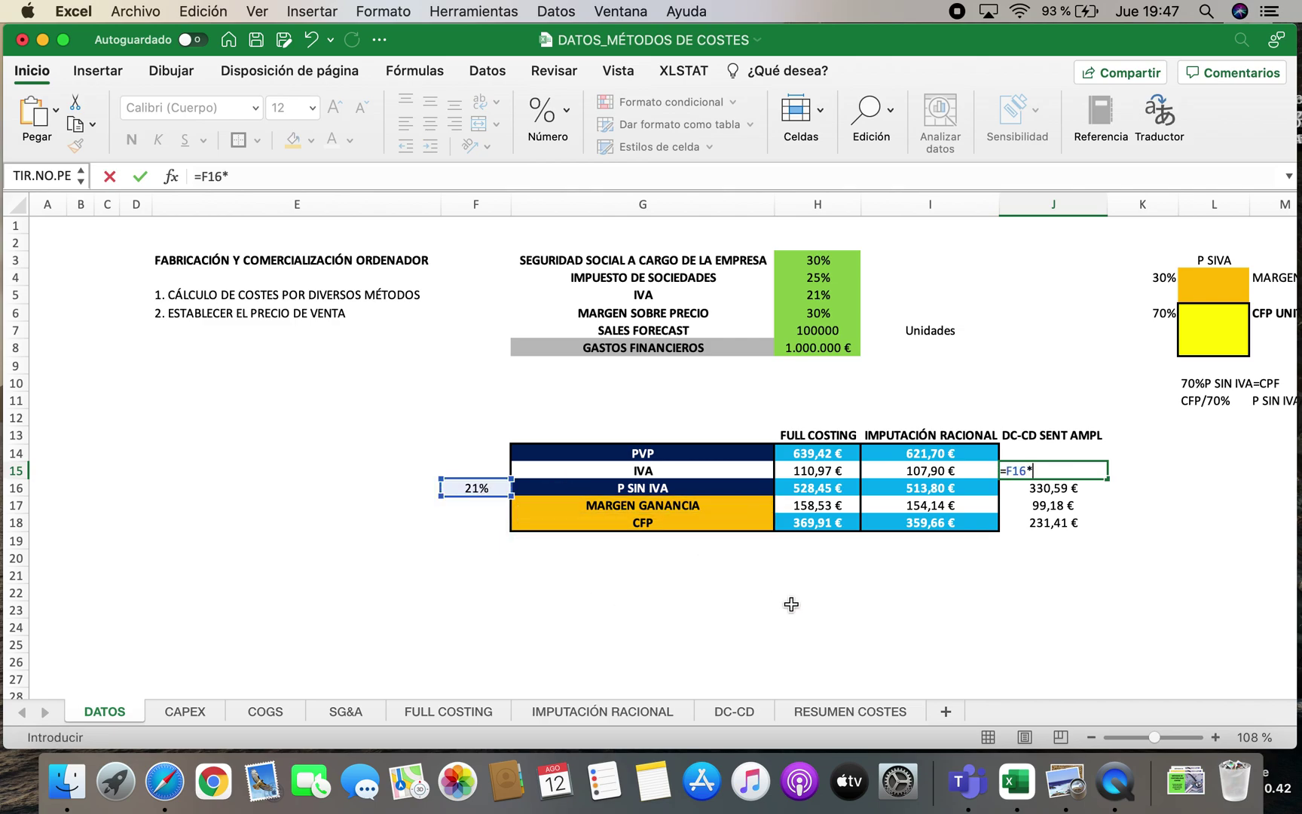
left_click(1070, 488)
key("Return")
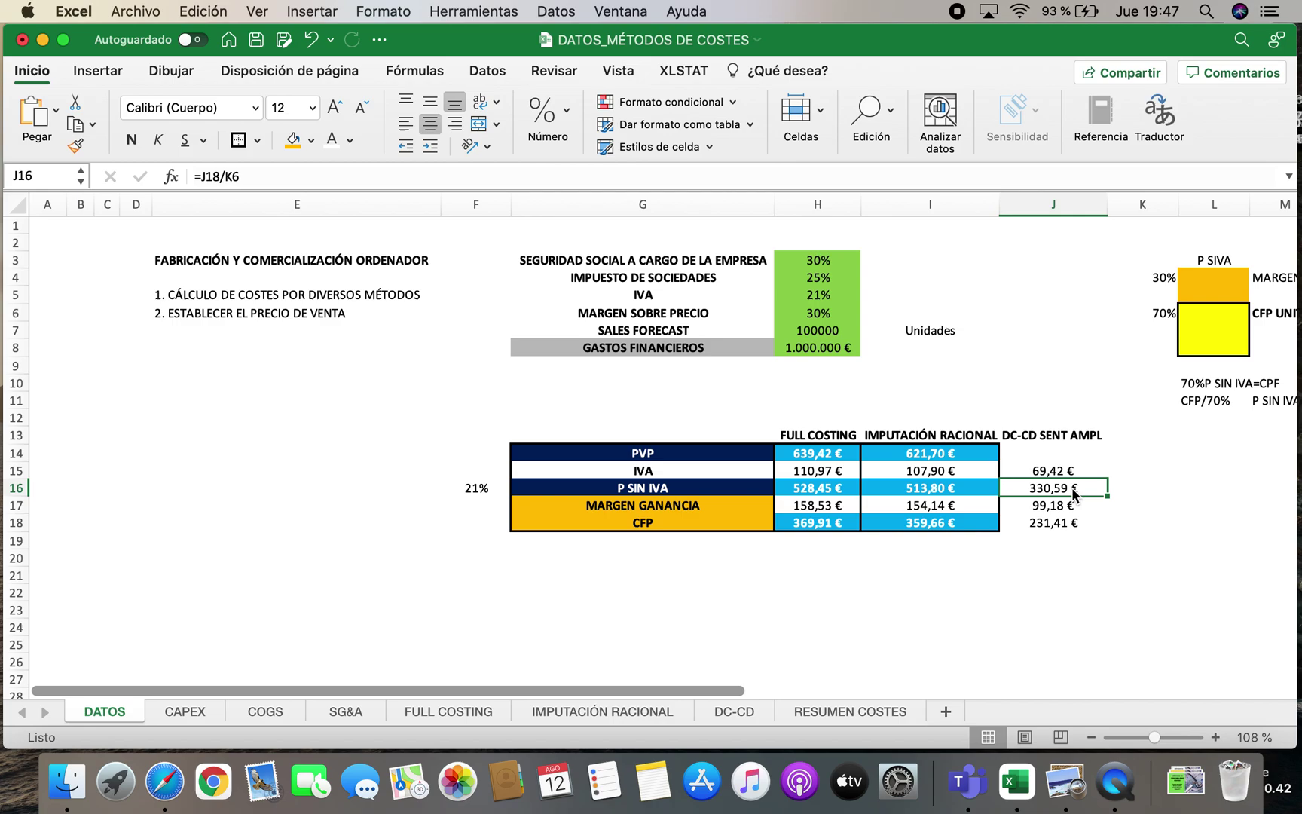
Calculate the PVP in J14 by adding the P SIN IVA in J16 and the IVA in J15
left_click(1041, 451)
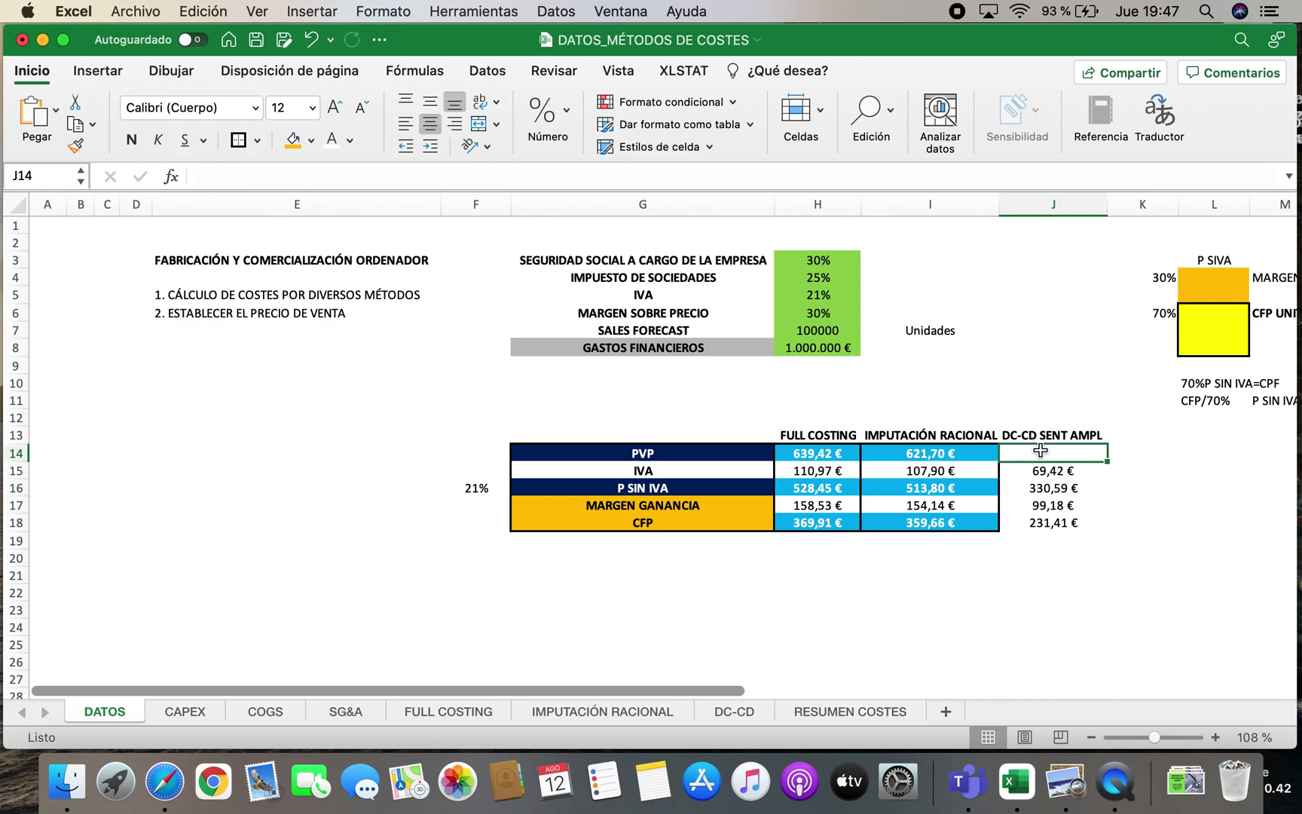
type("=")
left_click(1050, 486)
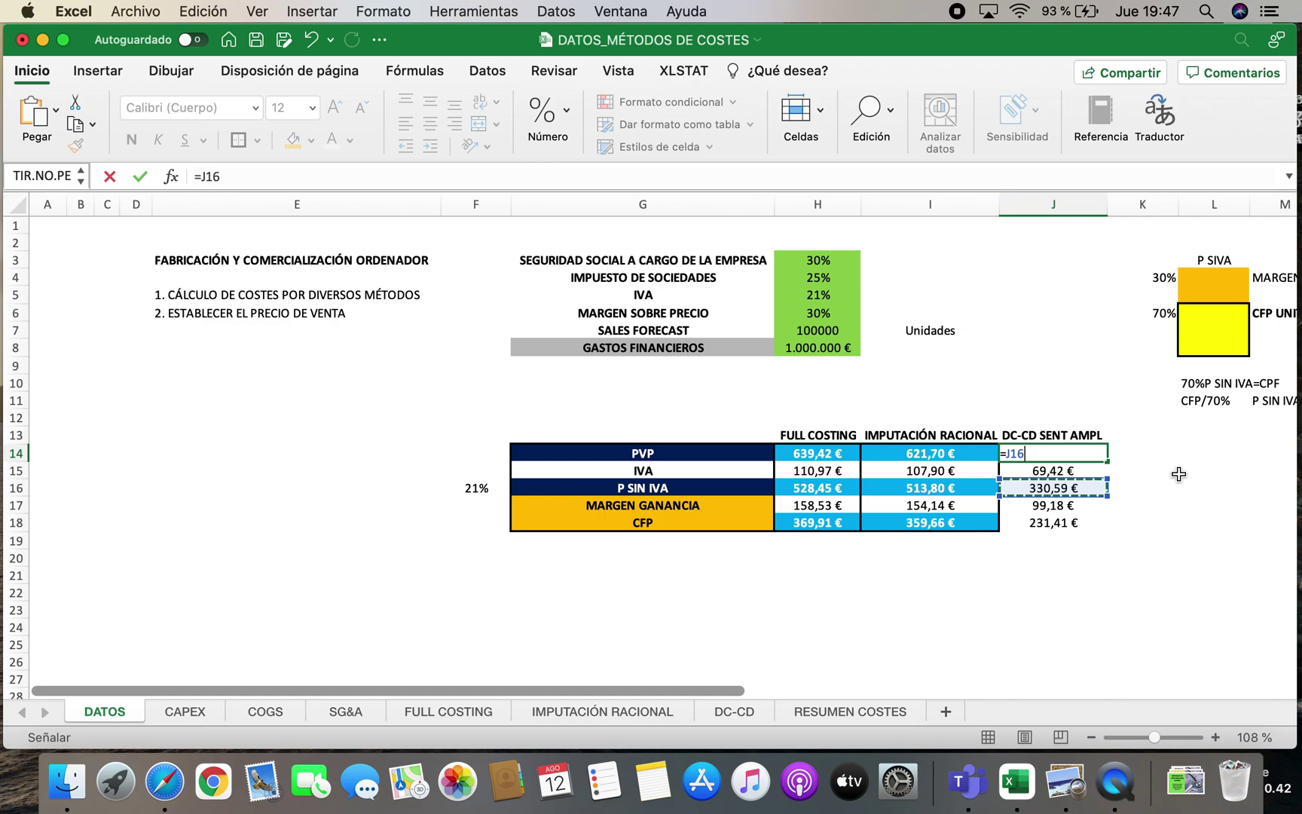
type("+")
left_click(1053, 471)
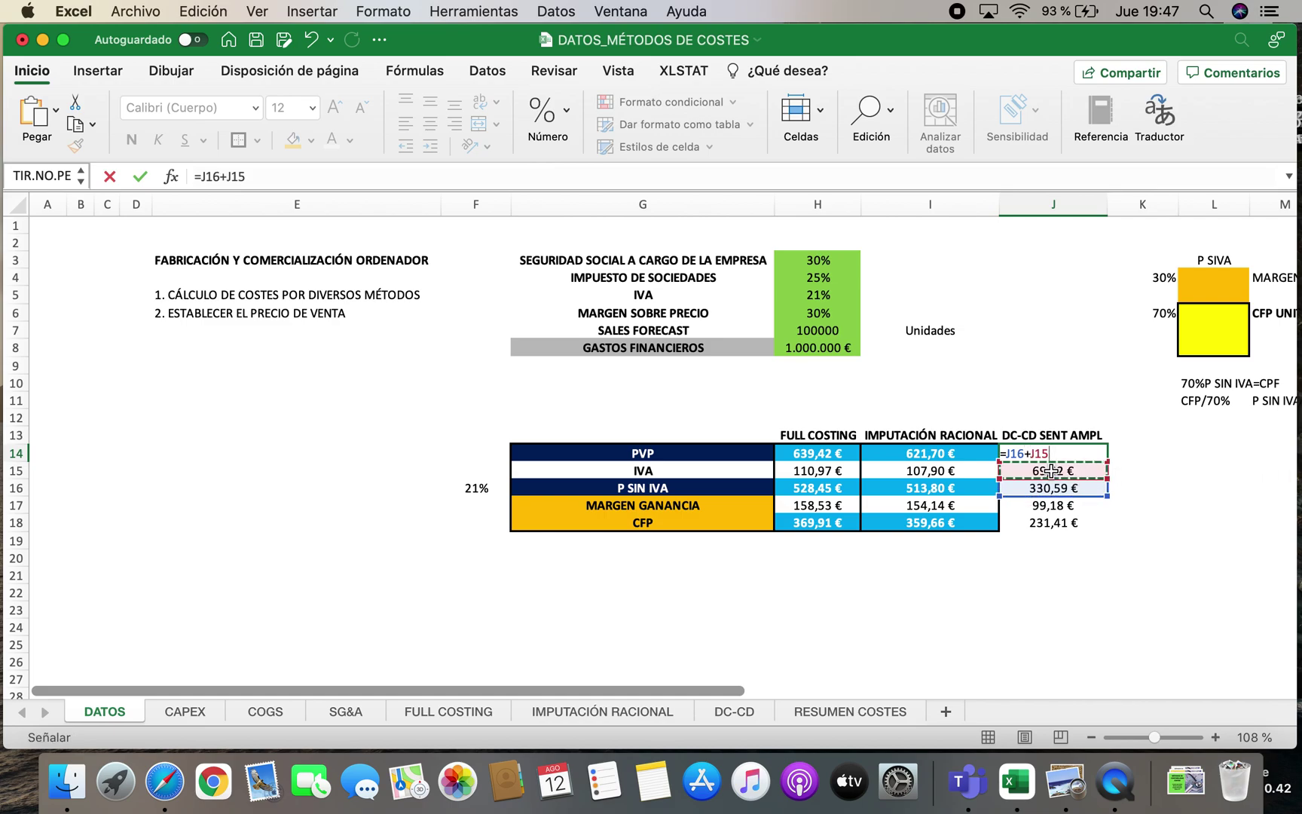
key("Return")
Apply a thick outline border around the DC-CD values in J14:J18
left_click(1024, 593)
left_click(1031, 451)
left_click_drag(1030, 451, 1049, 523)
left_click(238, 140)
Format the PVP in J14 with bold white text on a light blue fill
left_click(1038, 453)
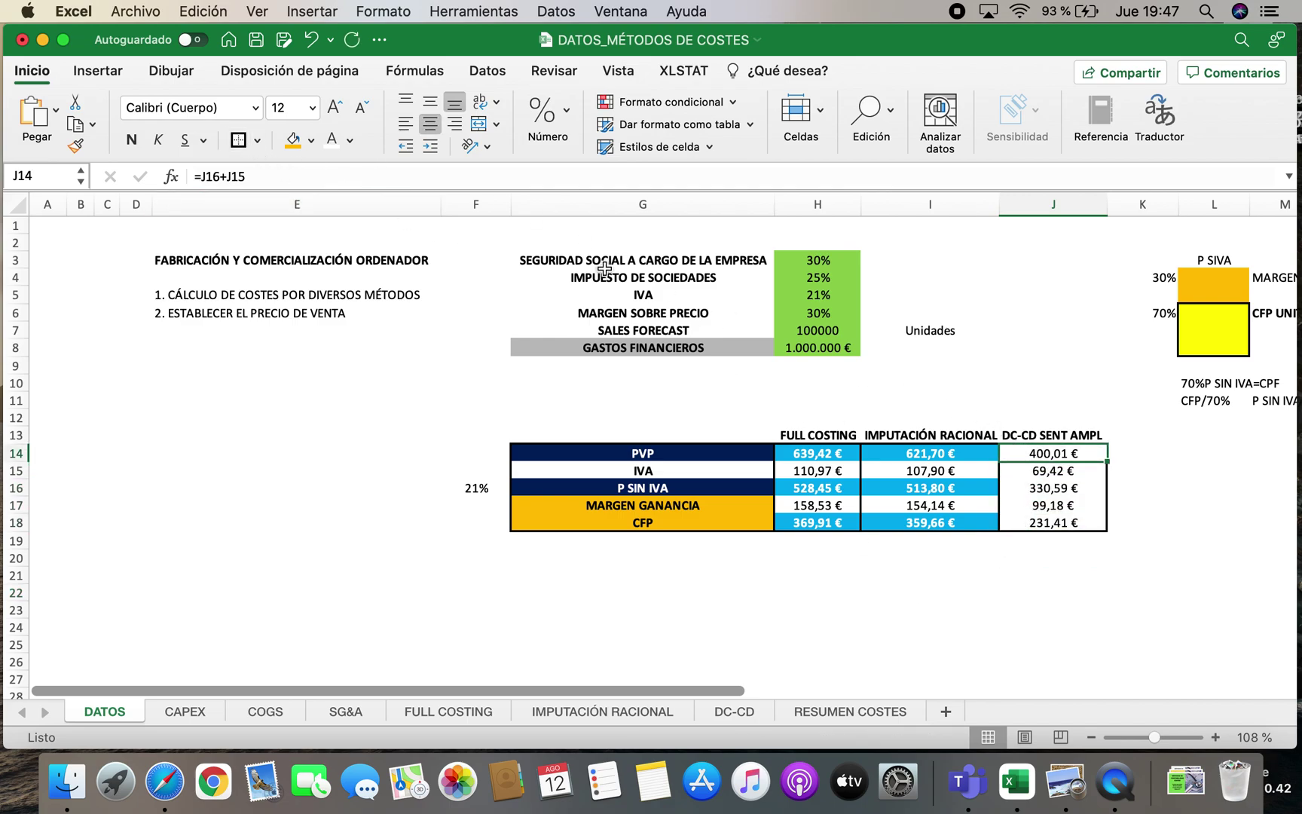
left_click(332, 139)
left_click(131, 140)
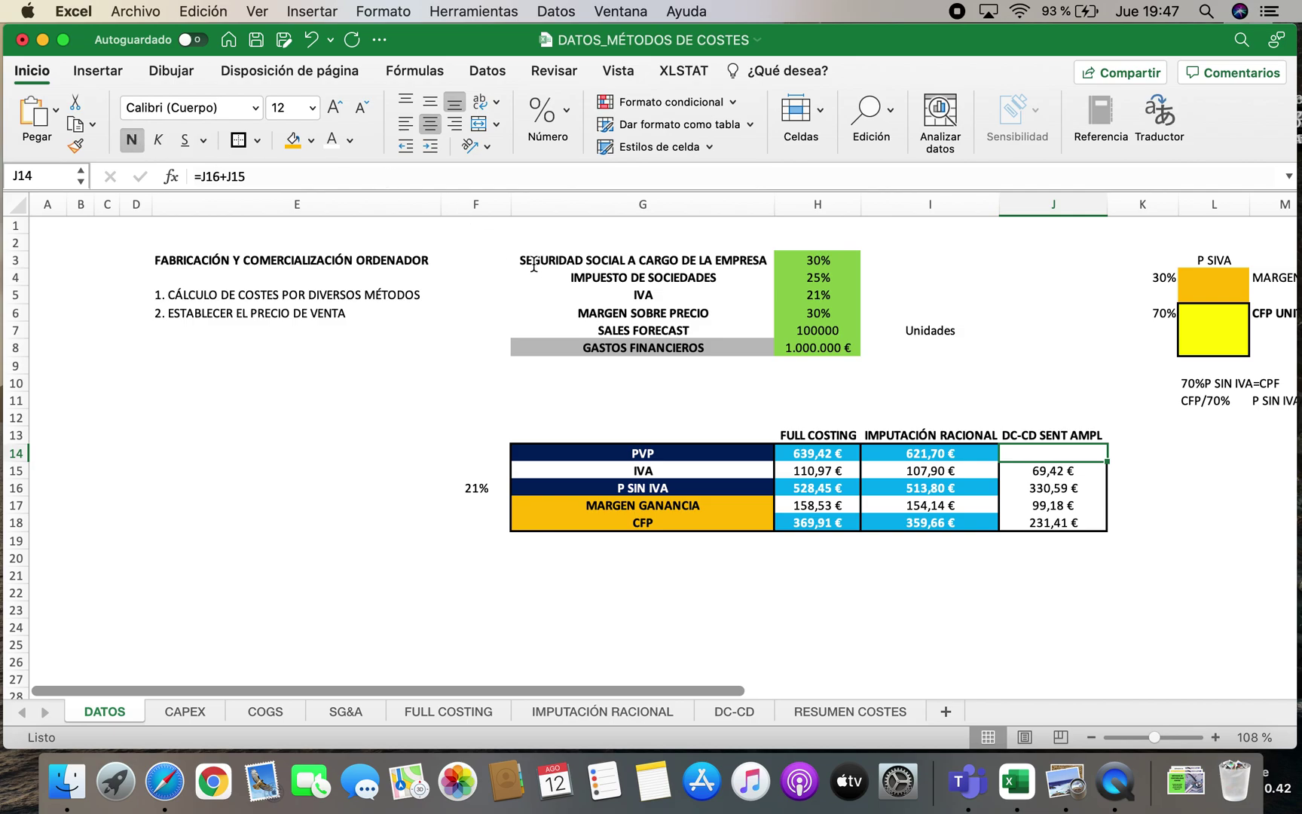
left_click(310, 140)
left_click(408, 369)
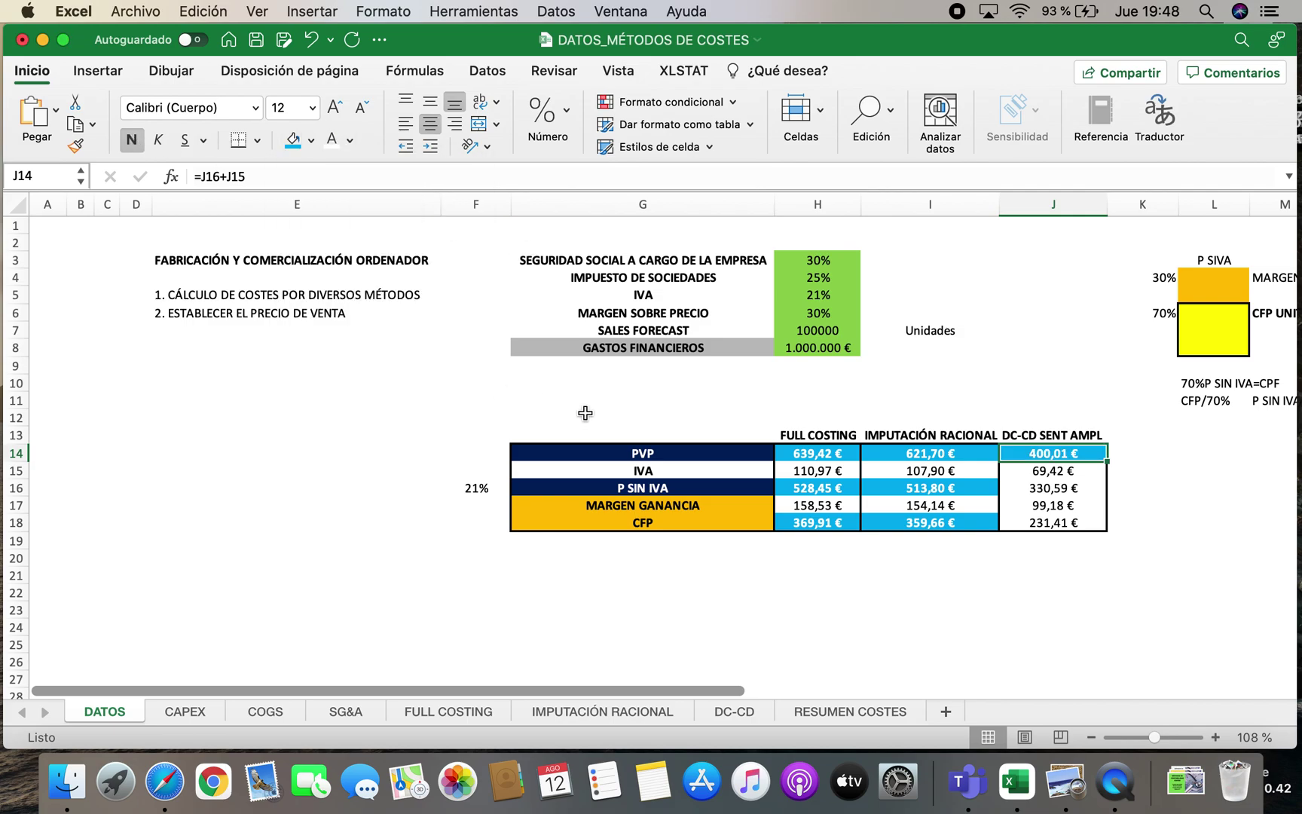
Give the P SIN IVA in J16 and the CFP in J18 the same light blue fill and bold white text
left_click(1040, 490)
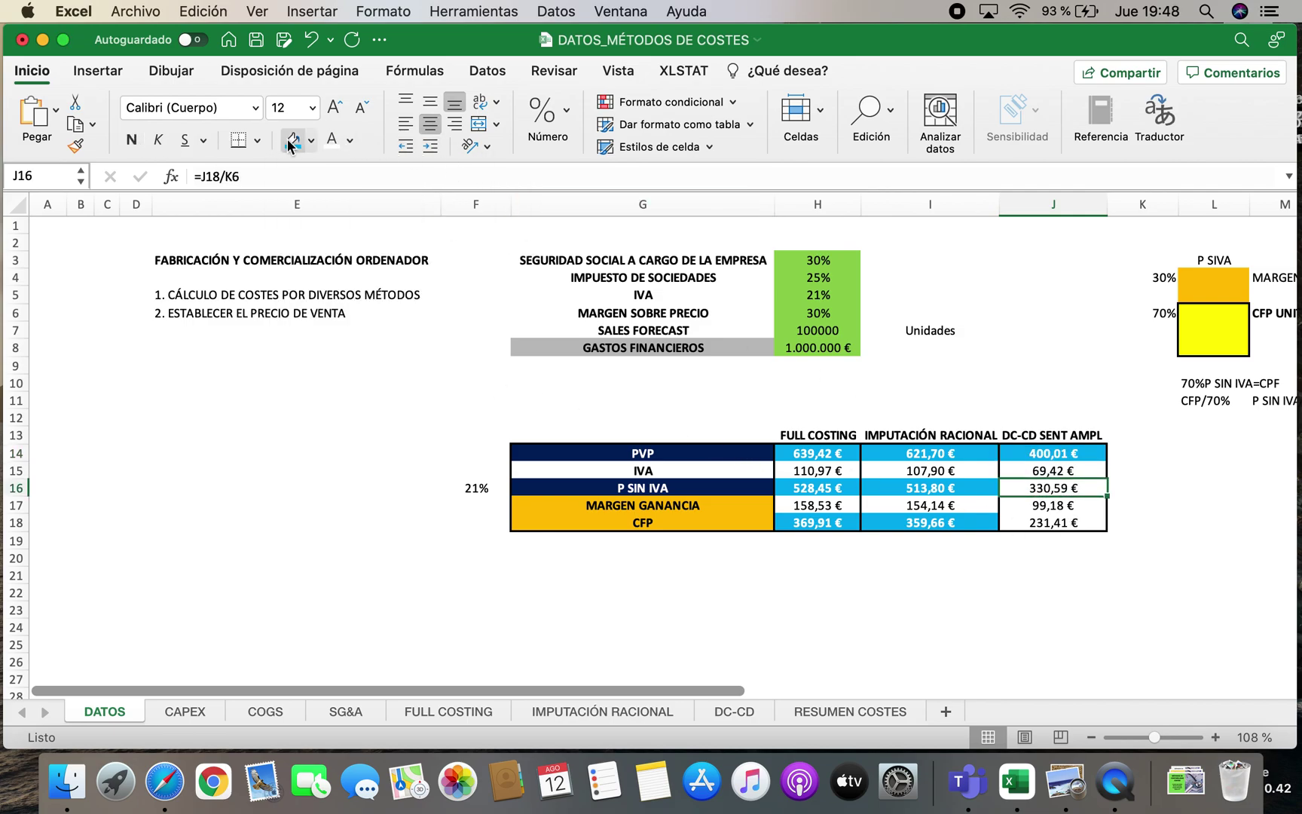
left_click(292, 139)
left_click(331, 139)
left_click(132, 139)
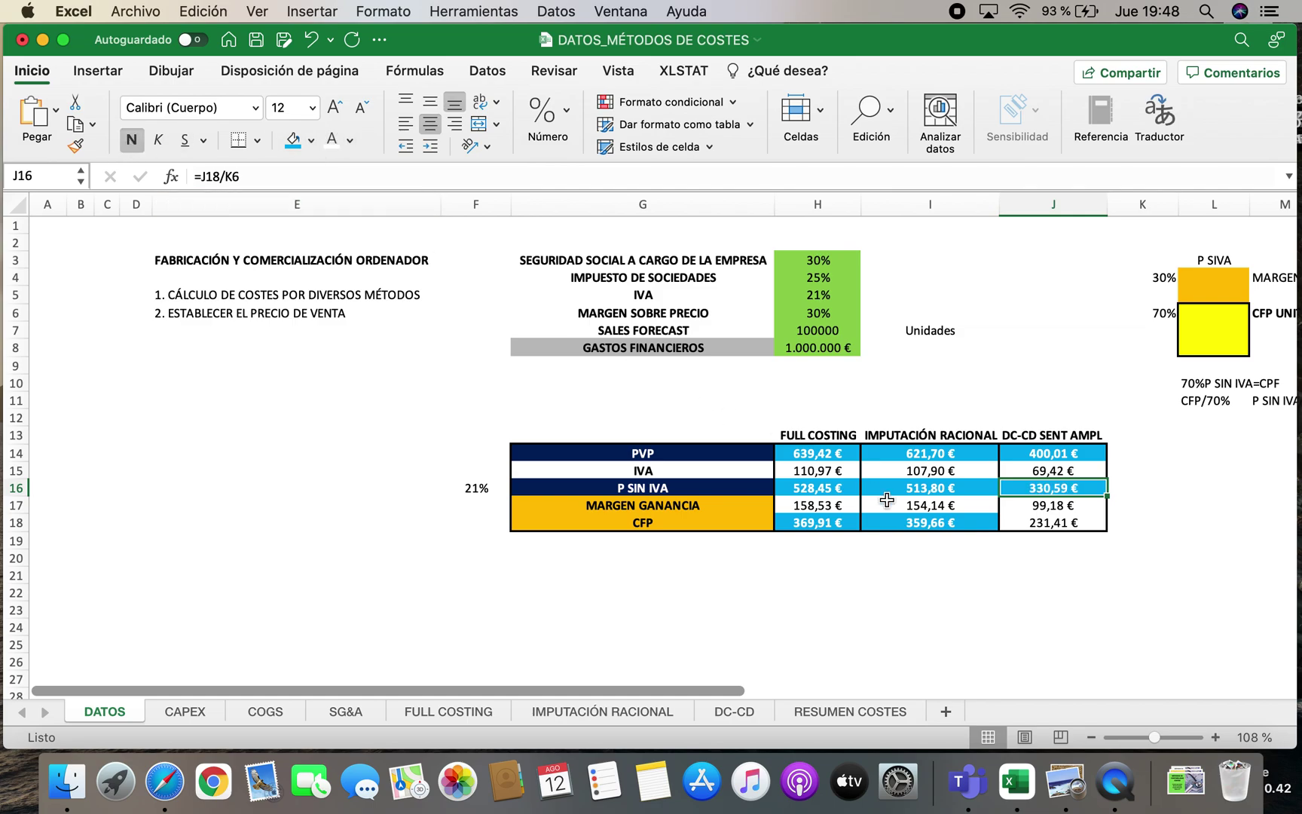
left_click(1036, 521)
left_click(302, 147)
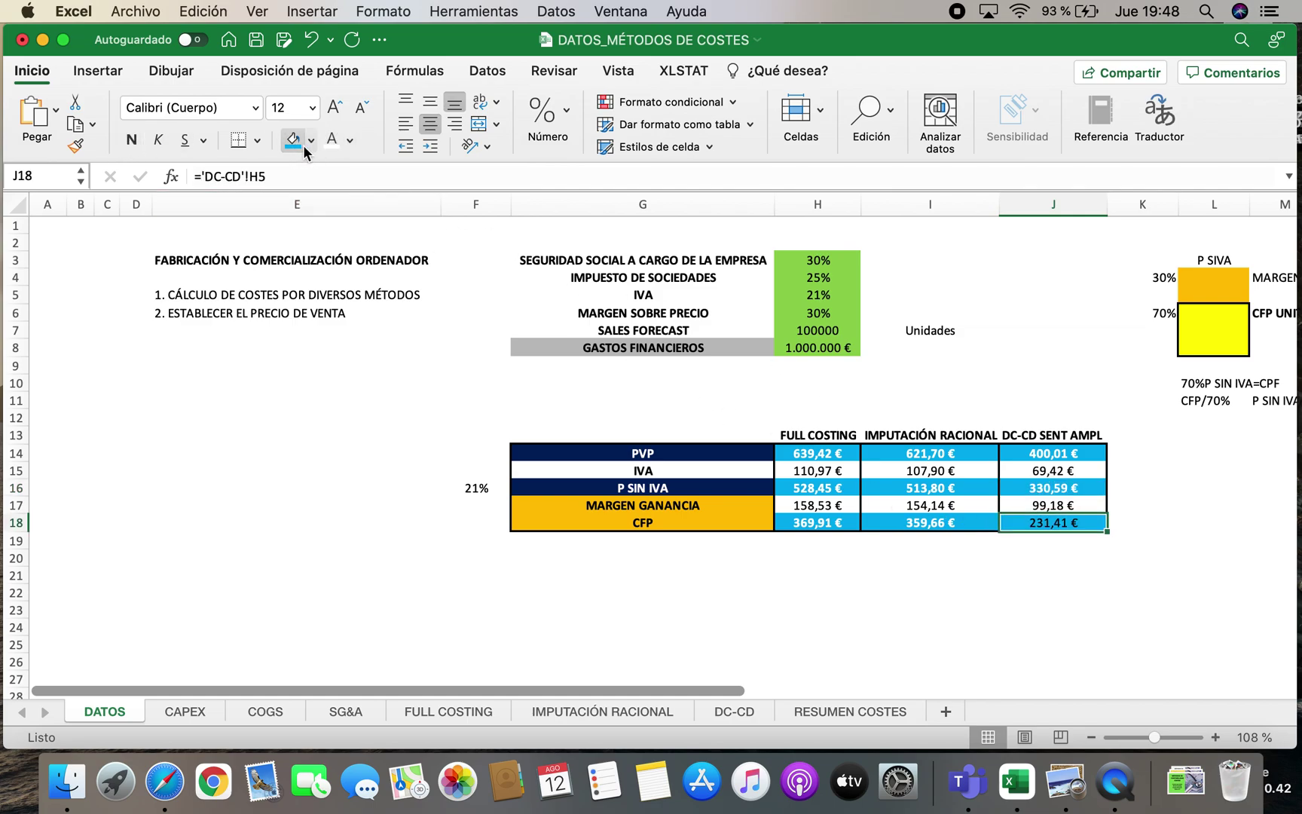
left_click(328, 150)
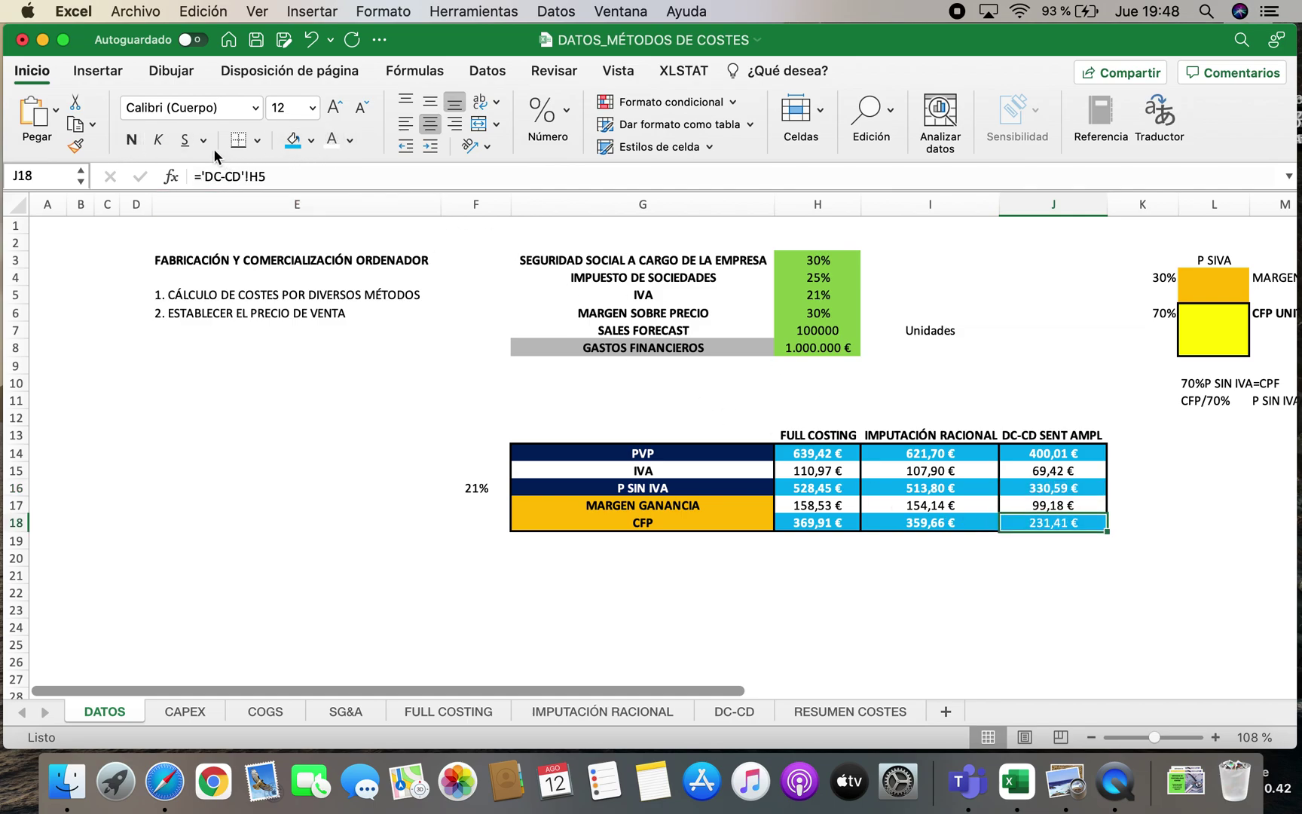
left_click(948, 642)
left_click(793, 452)
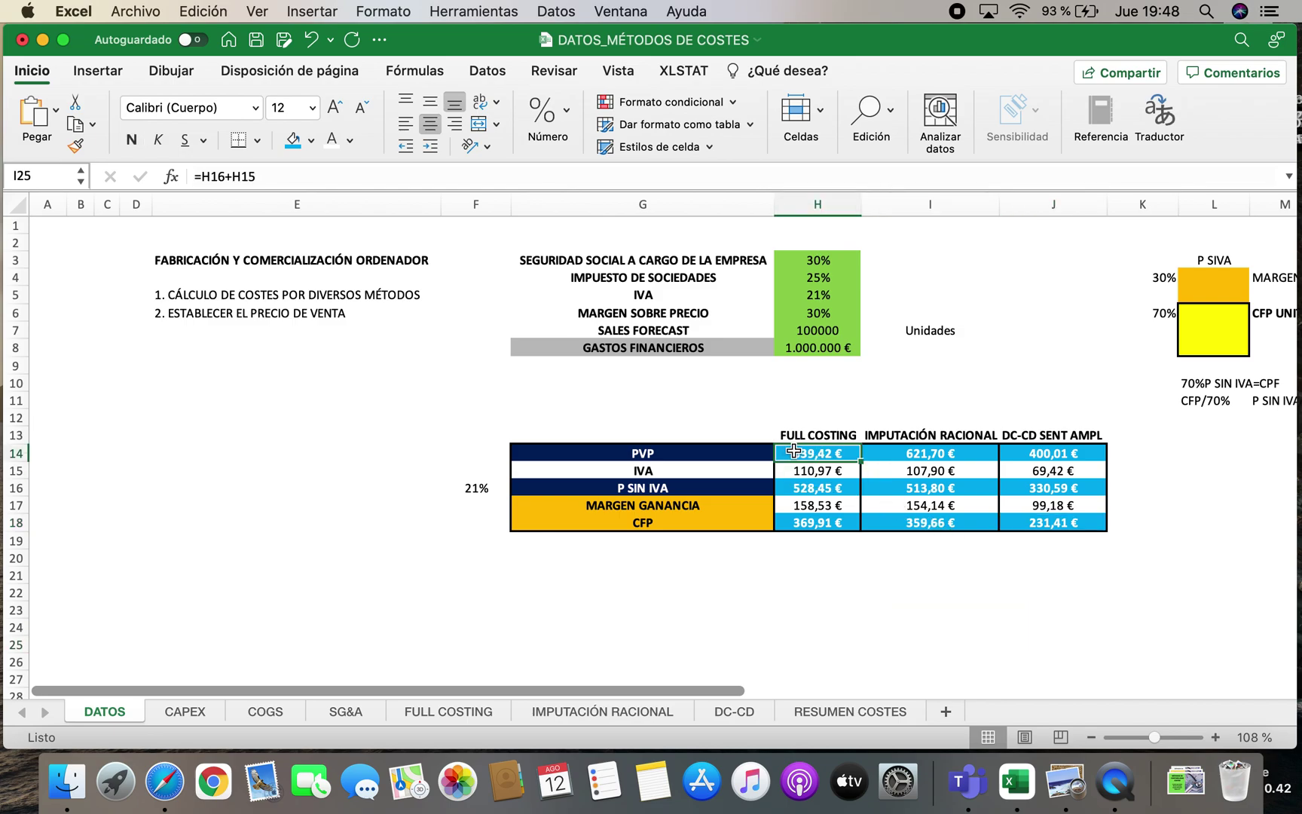
left_click_drag(846, 452, 1055, 458)
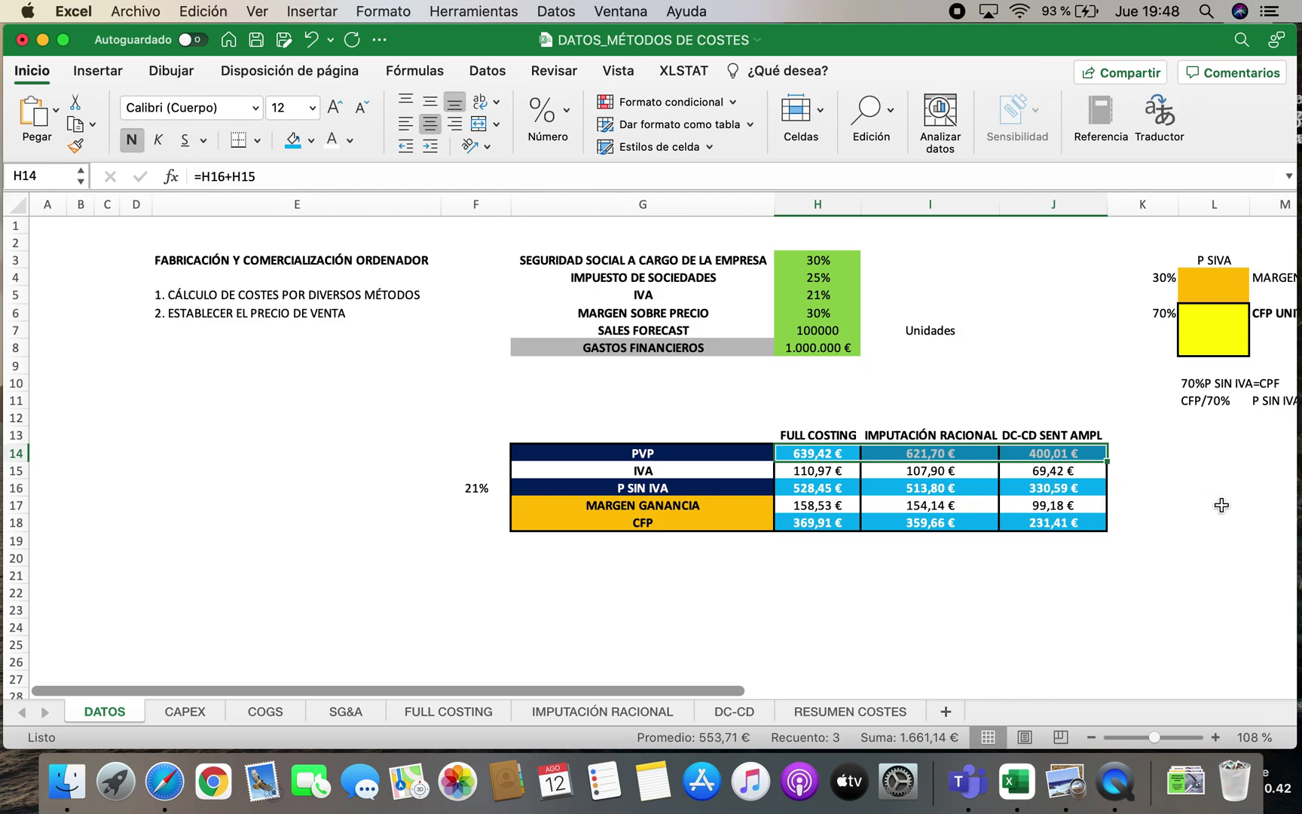
left_click(1048, 455)
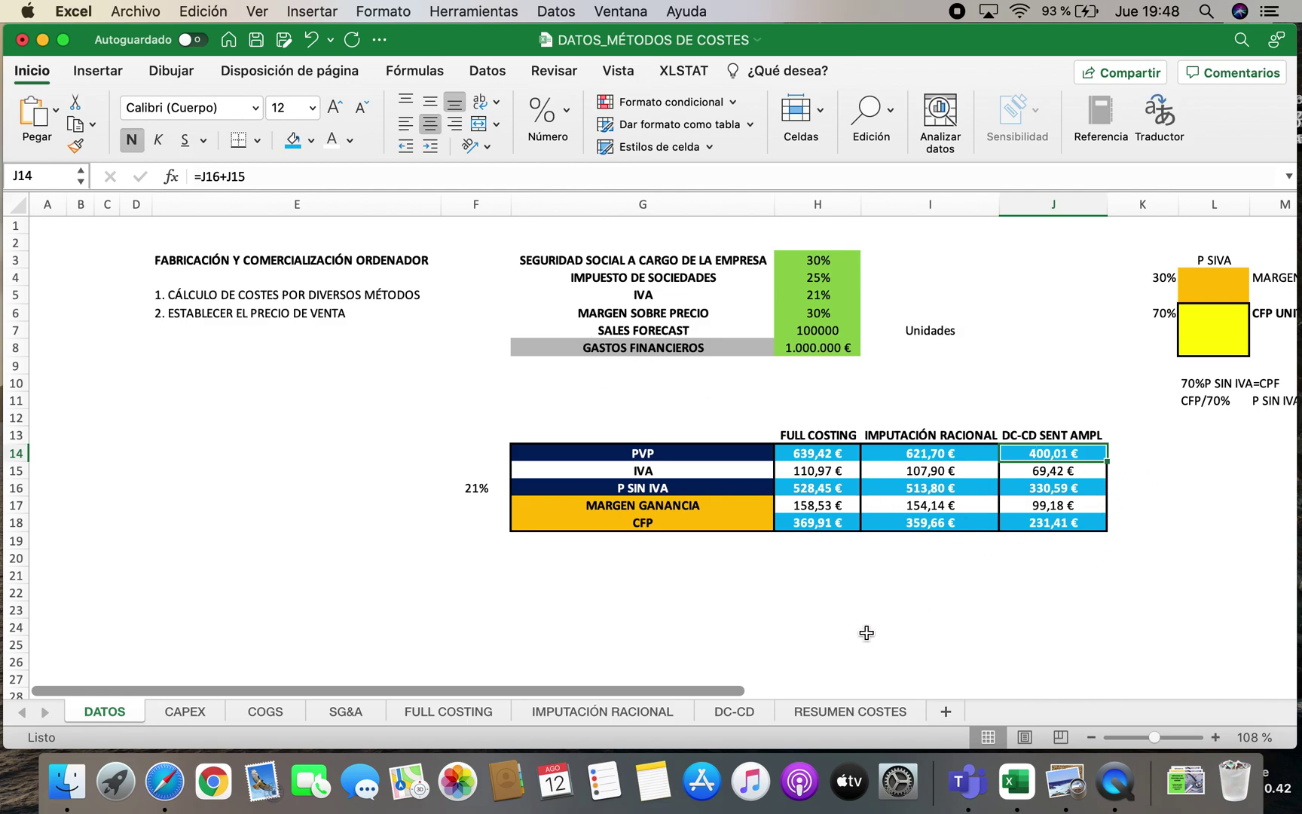
Add the heading DC-CD SAMPLIO in I6 of the RESUMEN COSTES sheet and widen column I to fit it
left_click(828, 711)
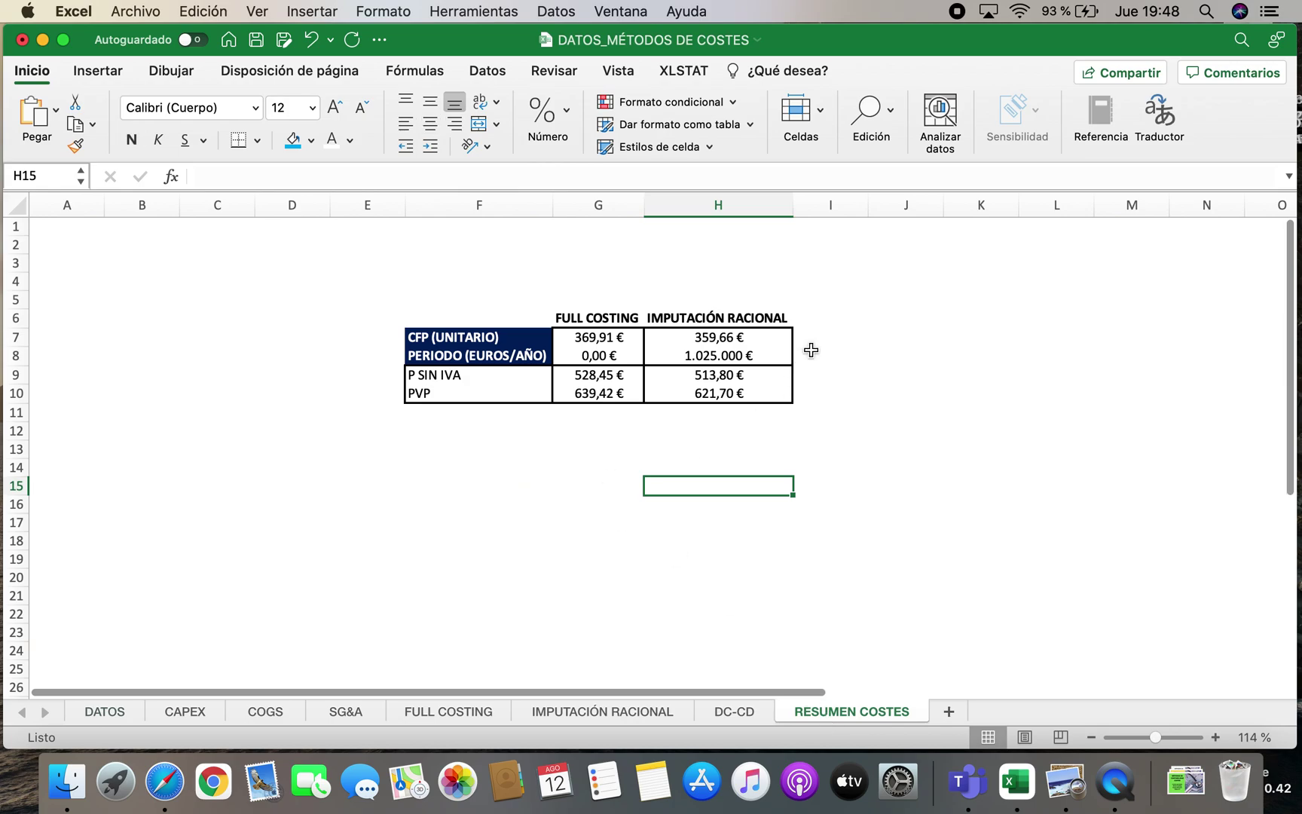
left_click(832, 318)
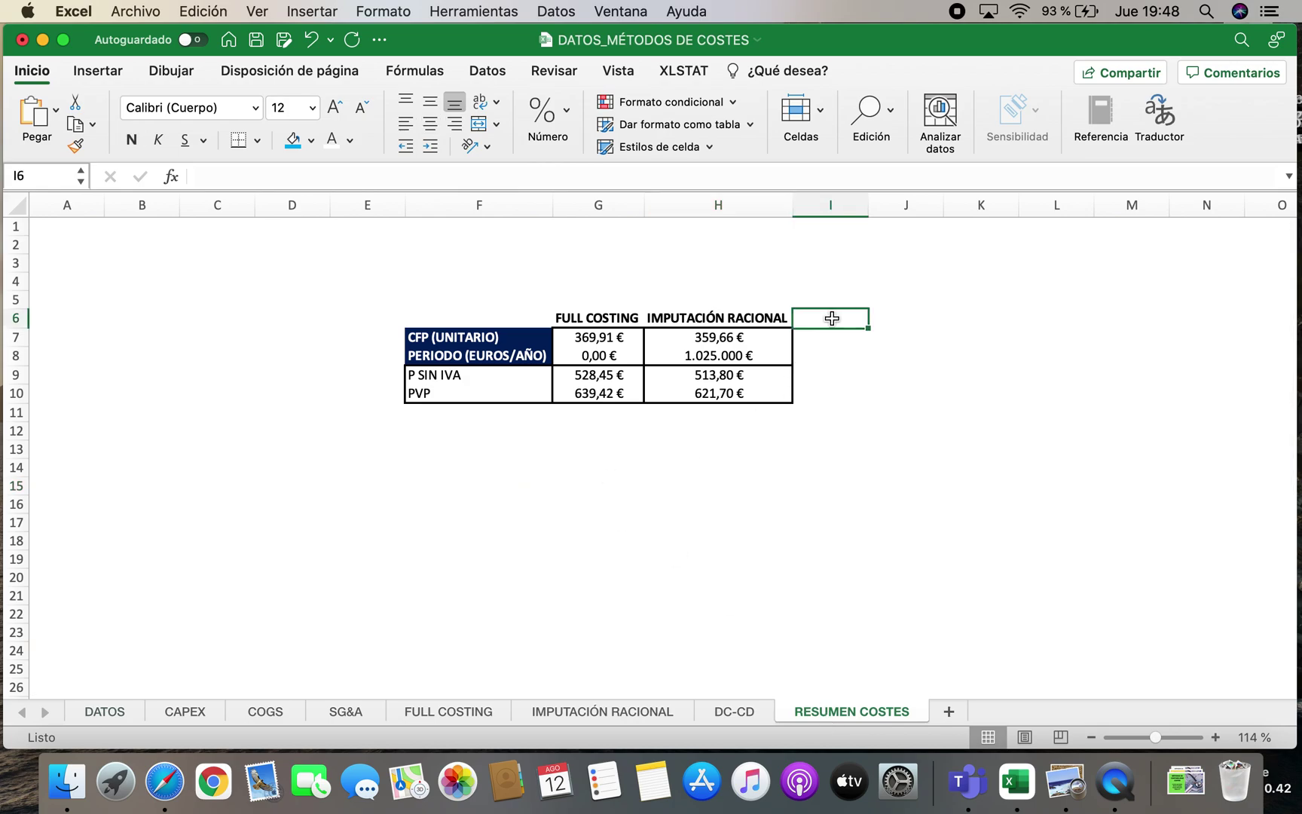
type("DC-C")
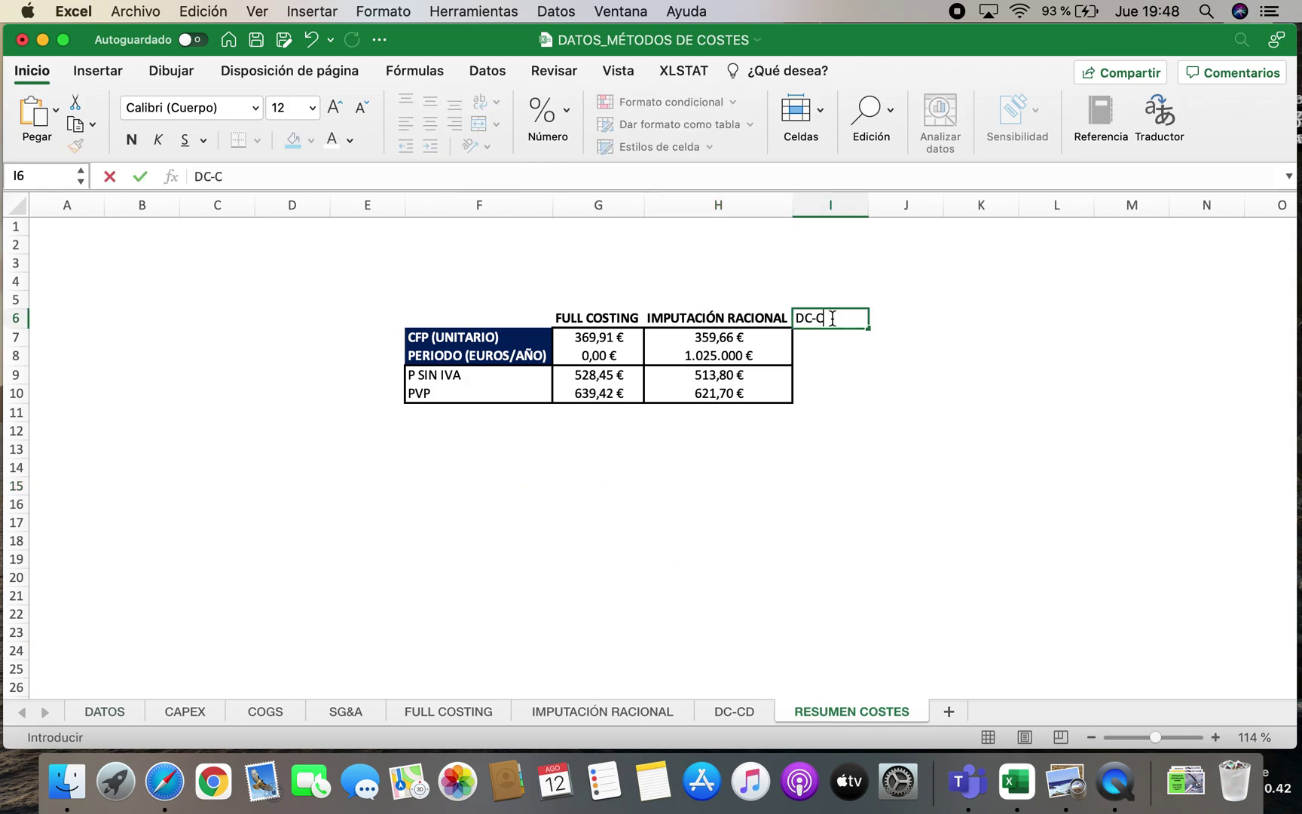
type("D SAMPLIO")
key("Return")
left_click_drag(867, 208, 893, 208)
Link the unit CFP in I7 to H5 and the annual period cost in I8 to I6 of the DC-CD sheet
type("=")
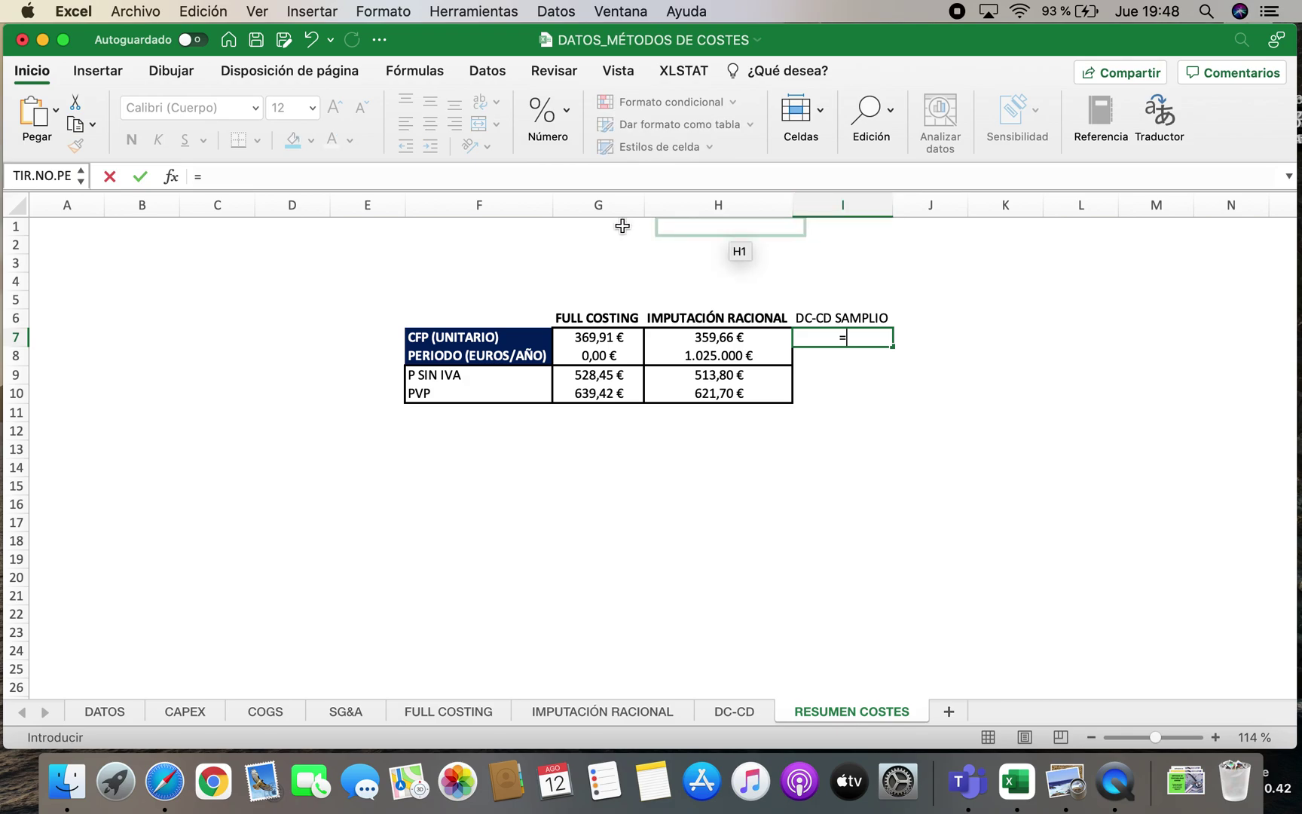
left_click(743, 711)
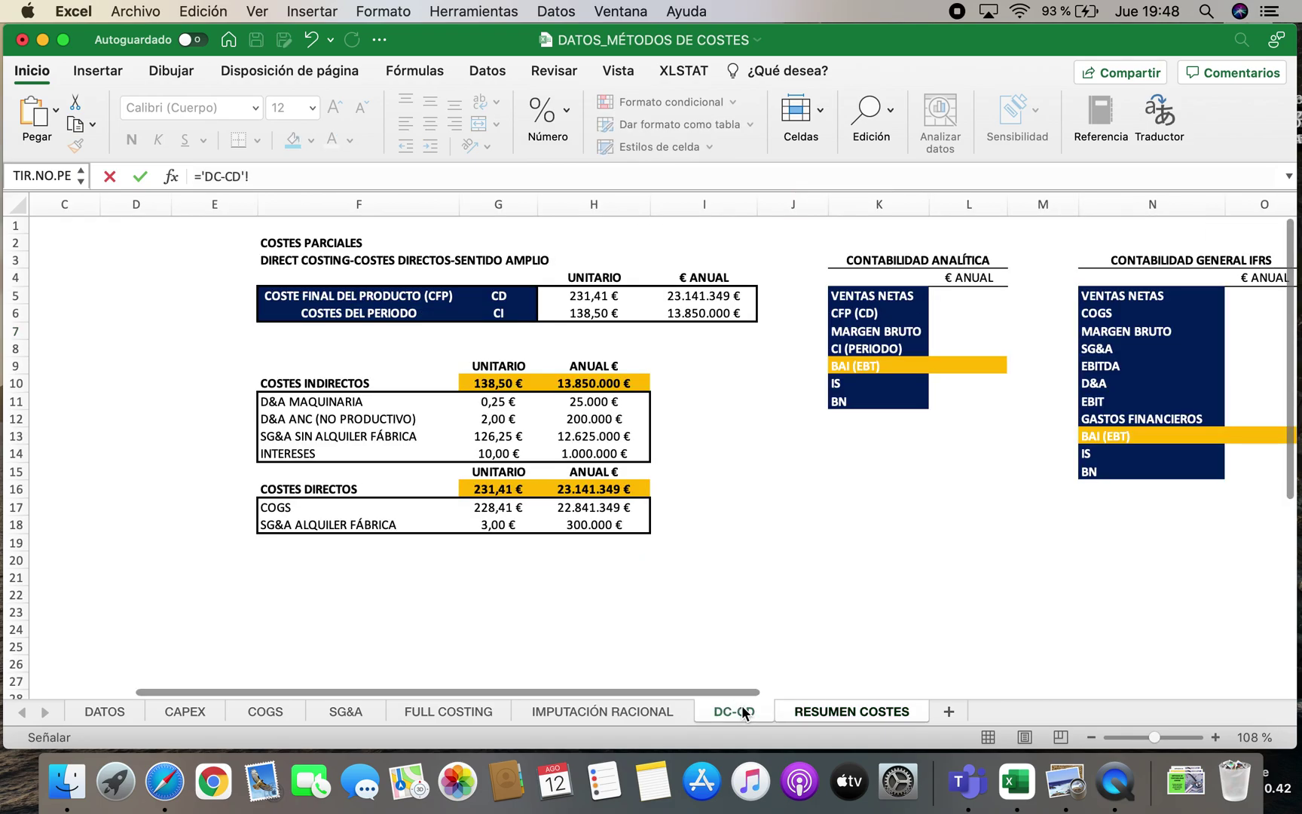
left_click(601, 296)
key("Return")
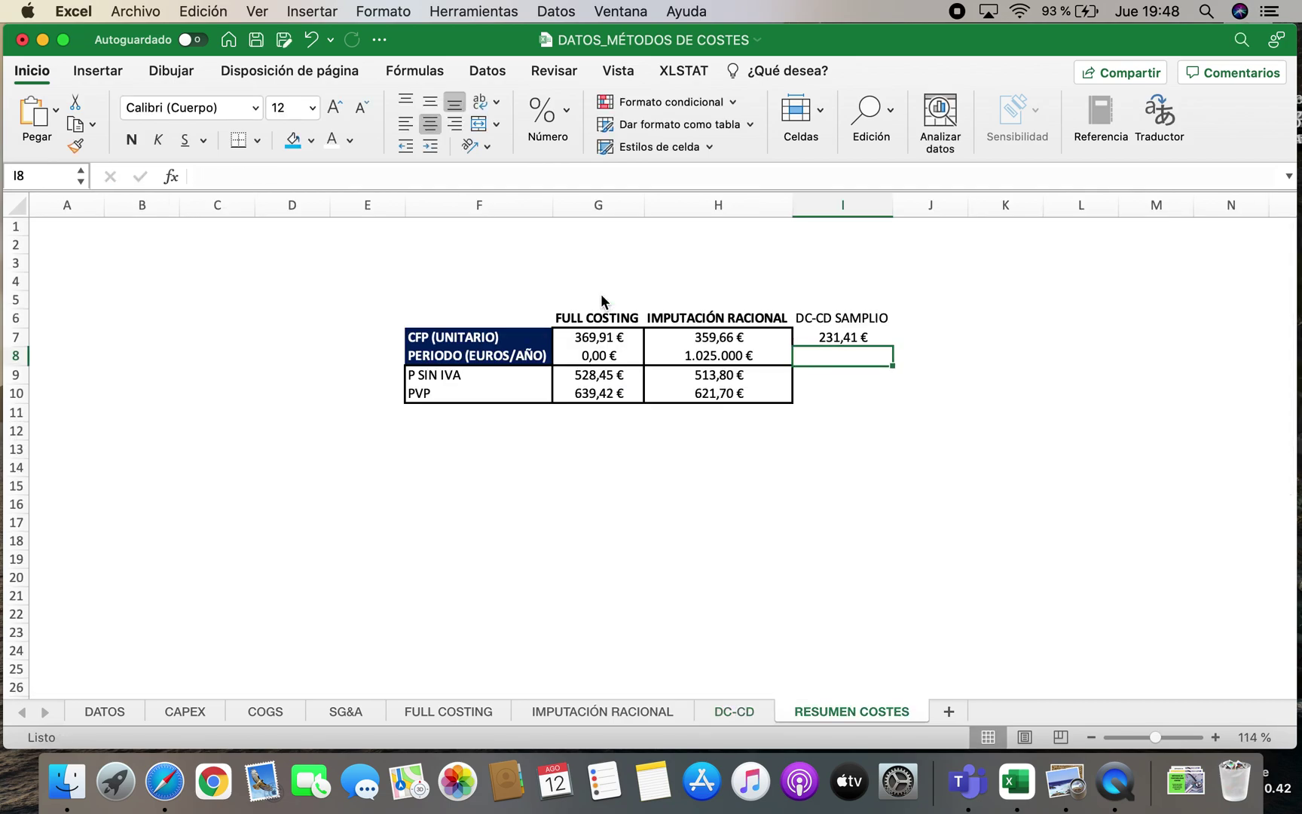
type("=")
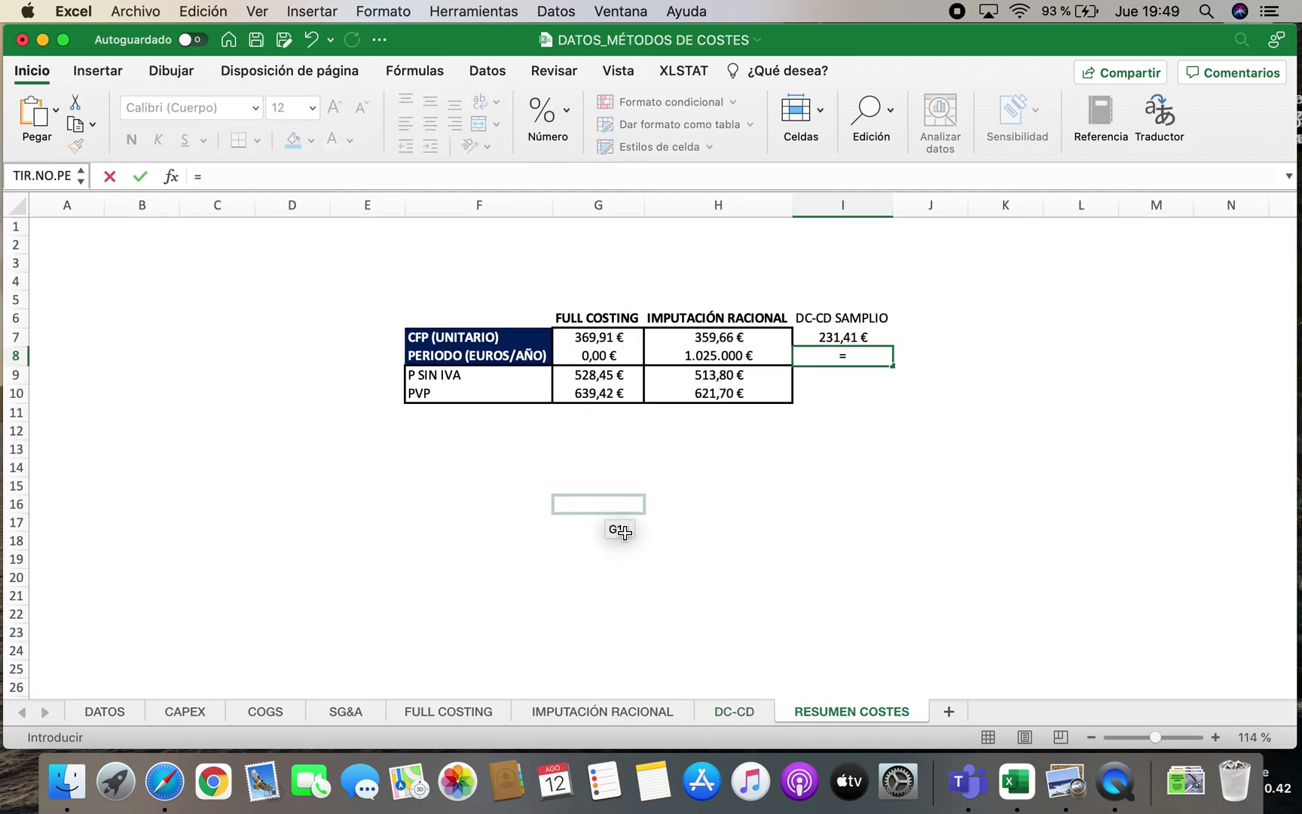
left_click(749, 702)
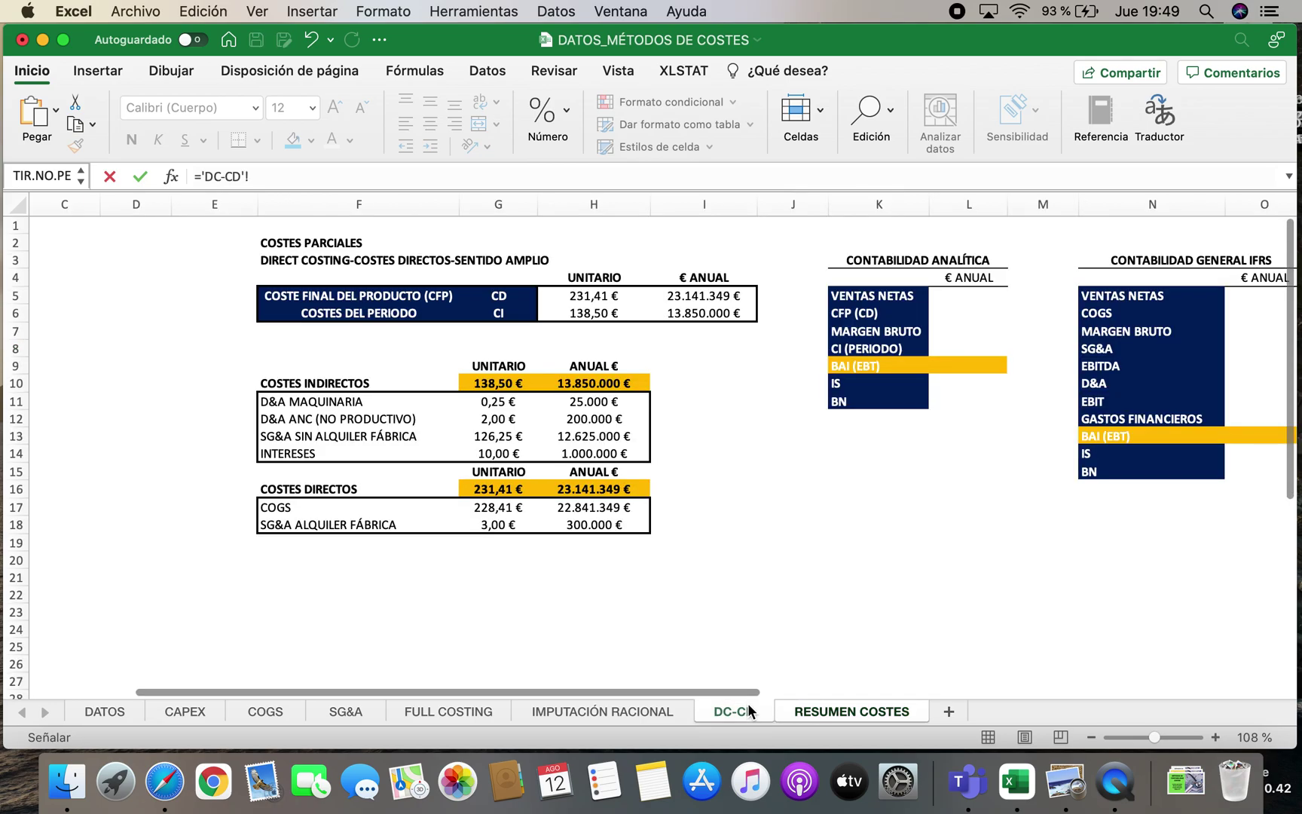
left_click(710, 309)
key("Return")
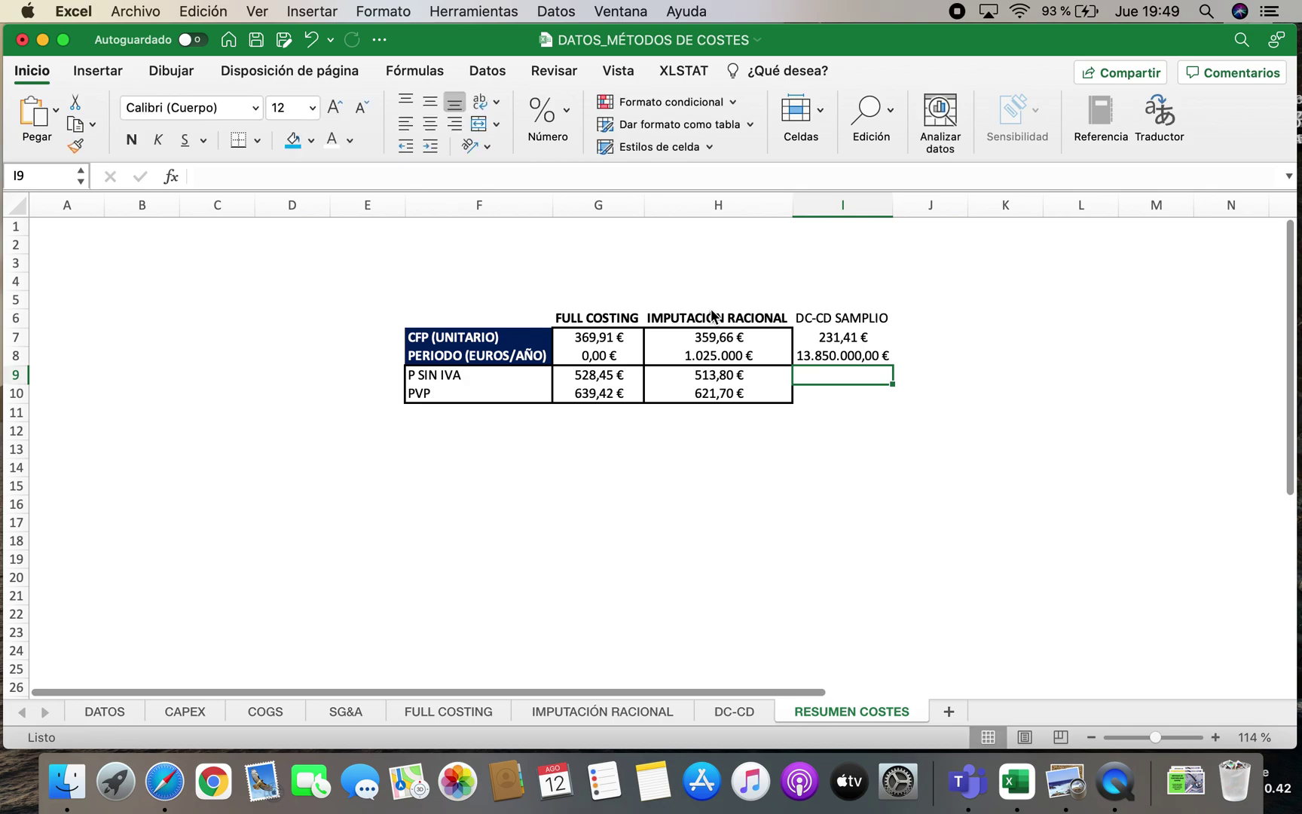
Show the annual period cost in I8 without decimals
left_click(820, 355)
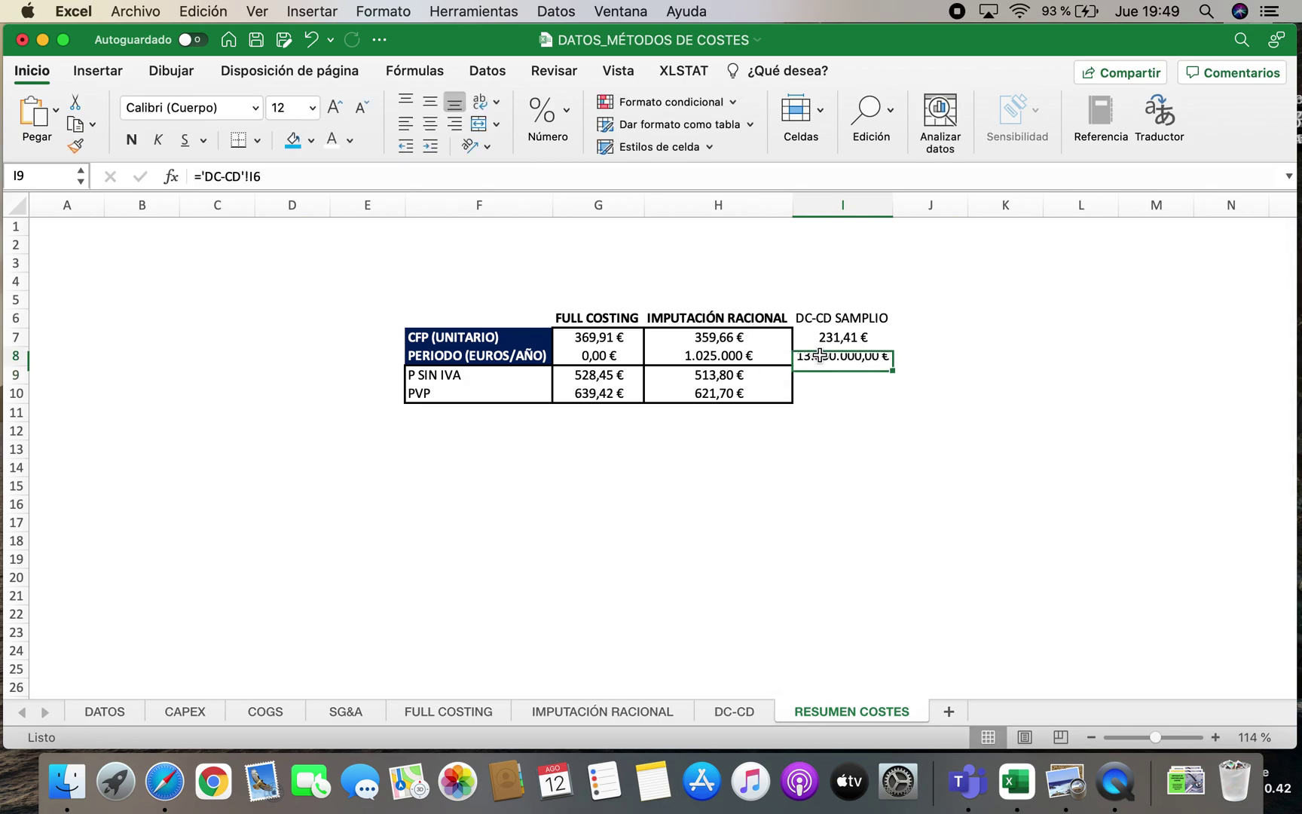
left_click(542, 113)
left_click(614, 202)
left_click(615, 202)
left_click(843, 413)
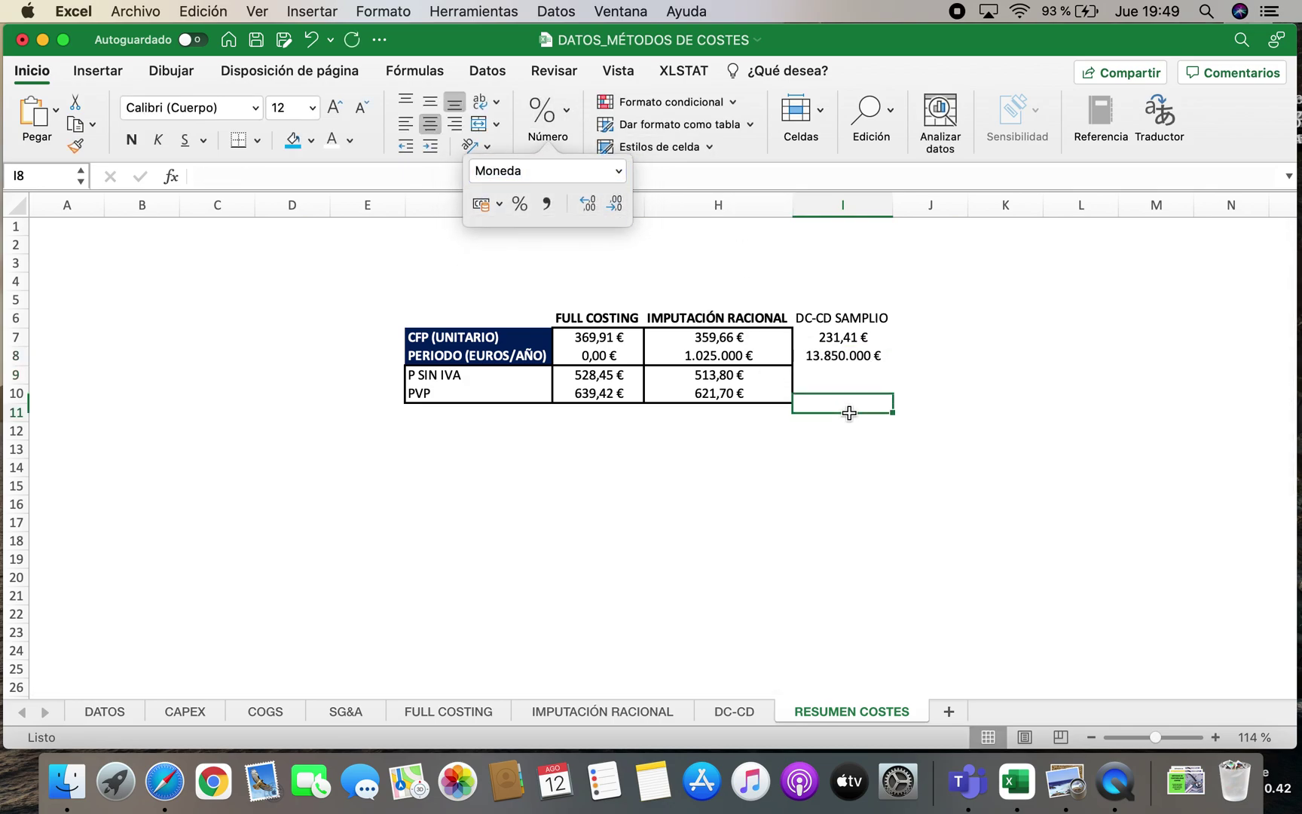
Link the P SIN IVA in I9 to cell J16 of the DATOS sheet
left_click(831, 374)
type("=")
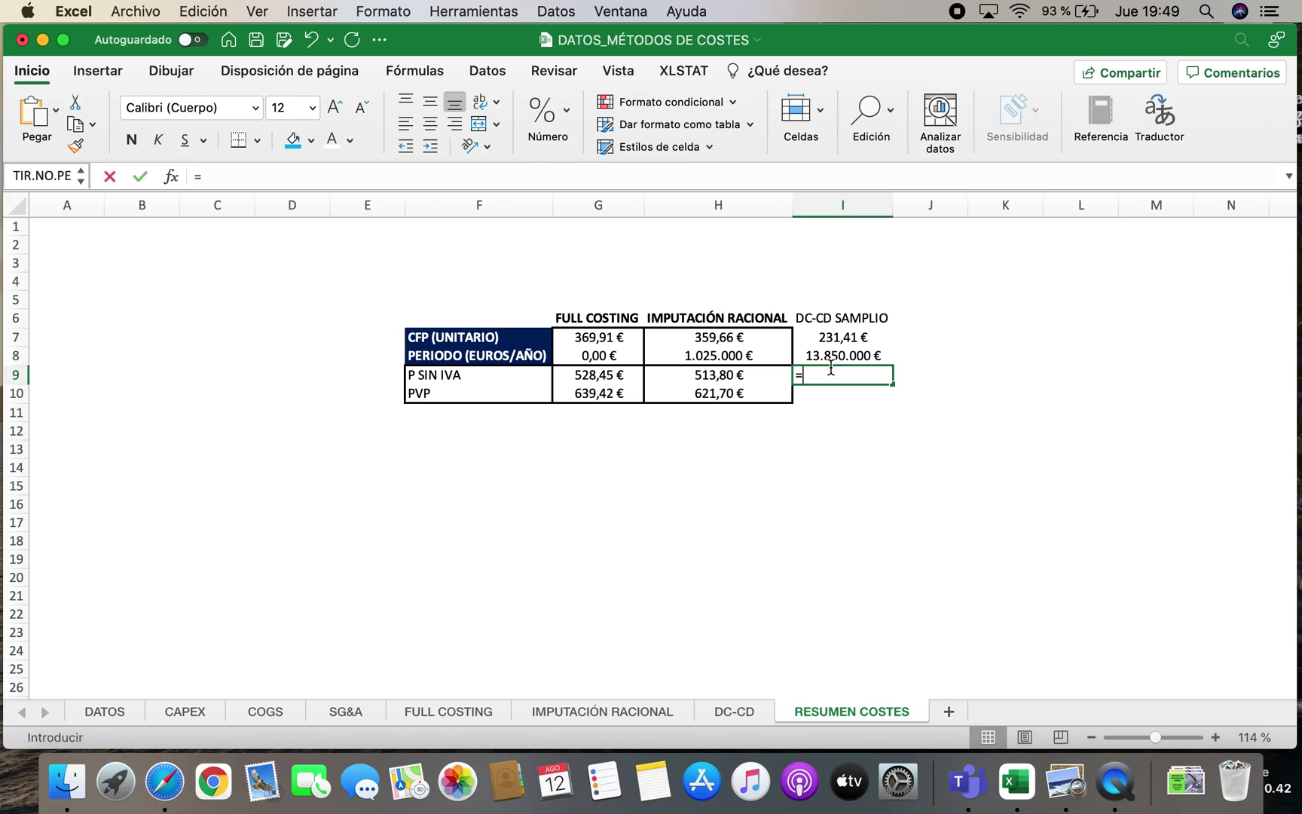
left_click(104, 711)
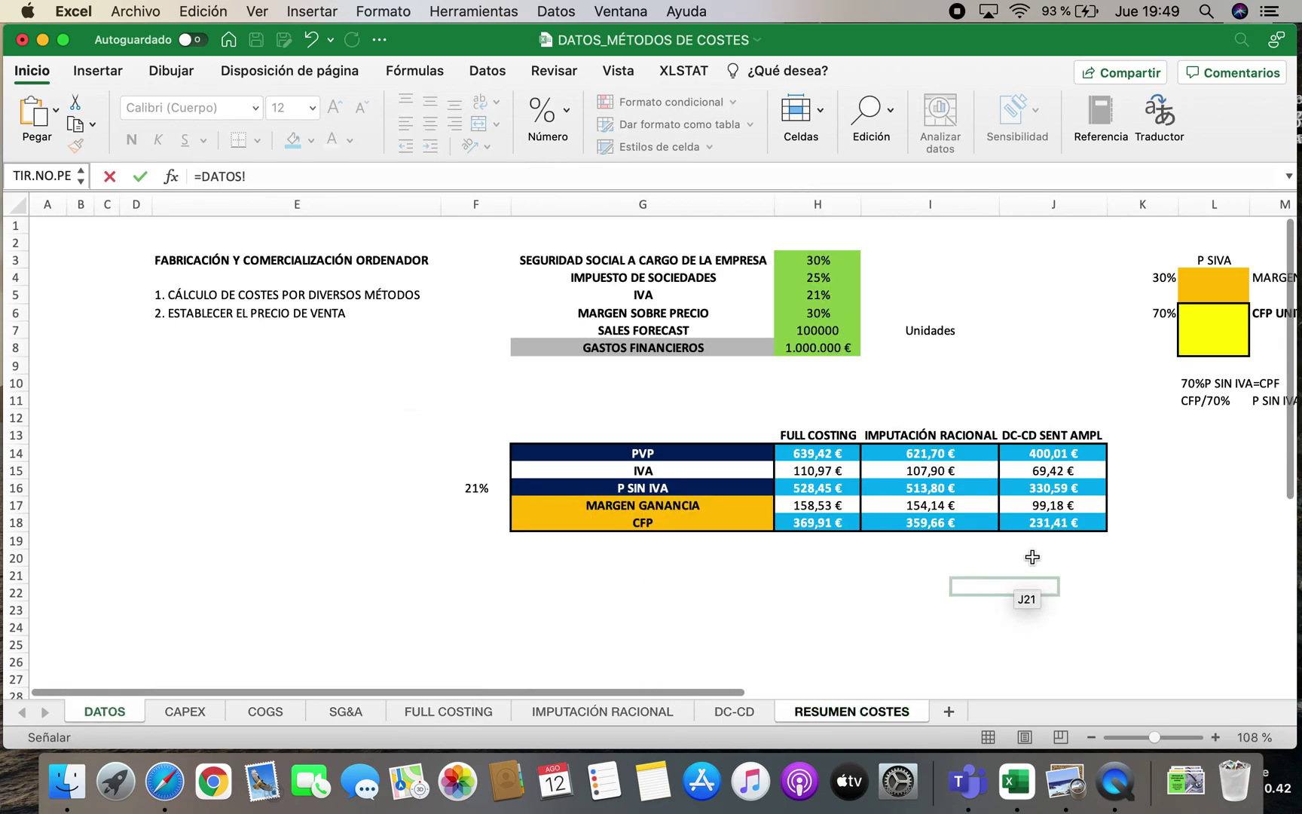
left_click(1058, 487)
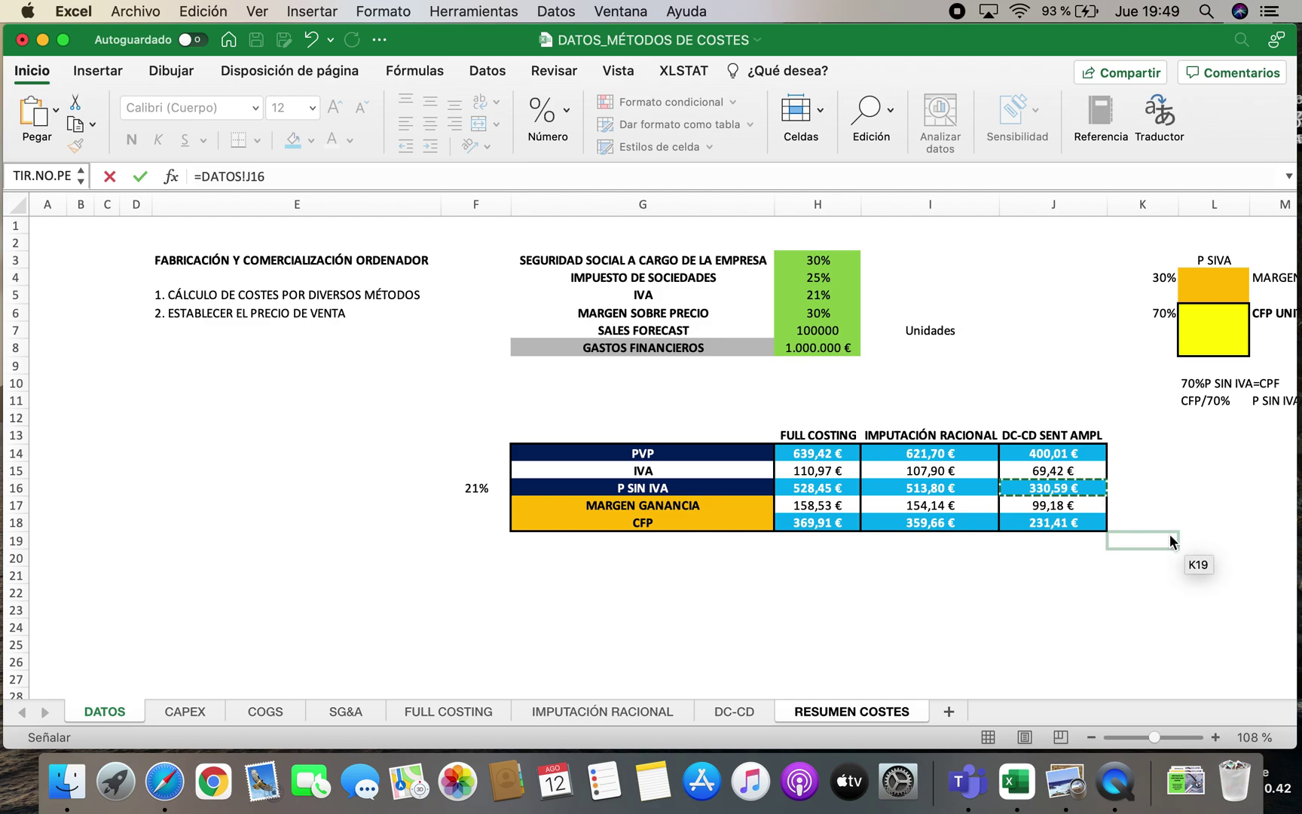
key("Return")
Link the PVP of the DC-CD SAMPLIO column in I10 to cell J14 of the DATOS sheet
type("=")
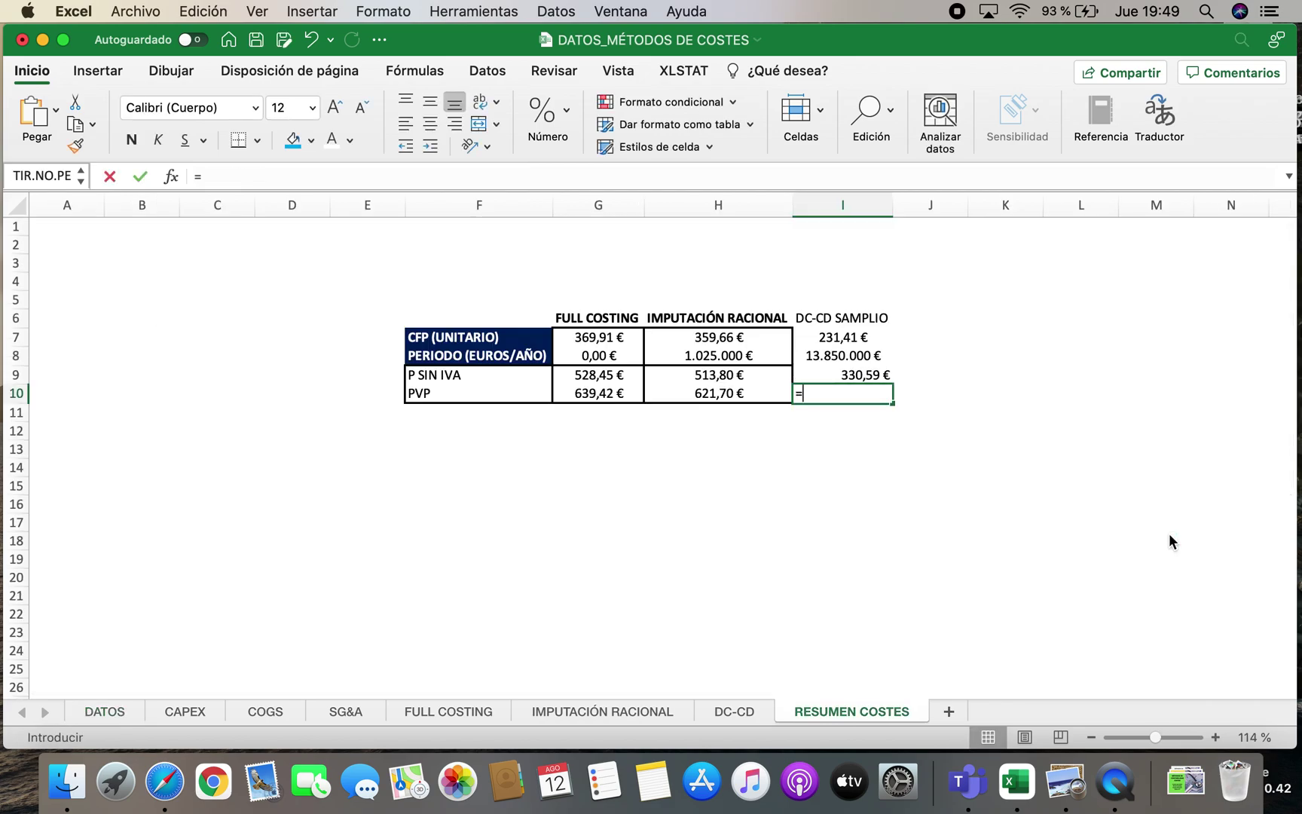
left_click(113, 711)
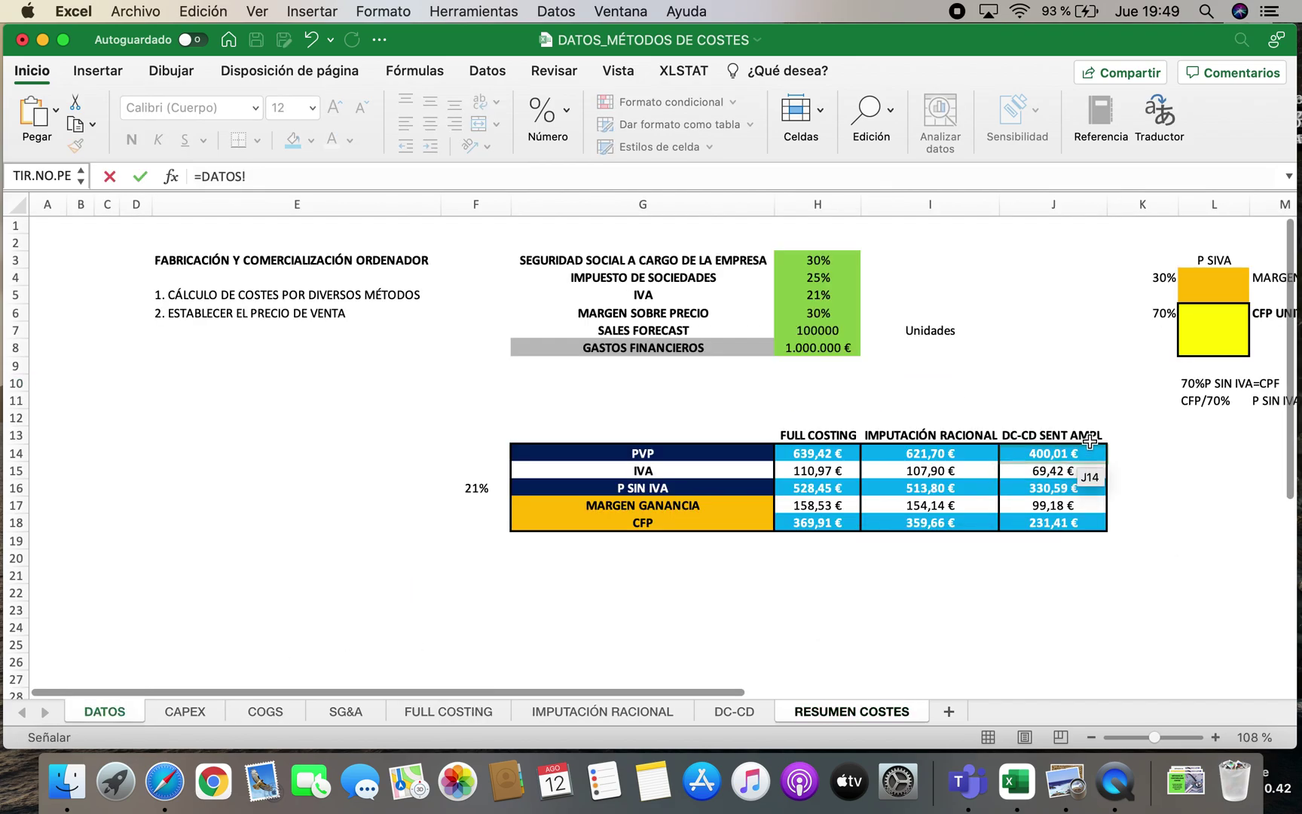
left_click(1090, 446)
key("Return")
Centre the DC-CD SAMPLIO values in I7:I10 and make the heading in I6 bold
left_click_drag(874, 337, 877, 393)
left_click(437, 124)
left_click(821, 506)
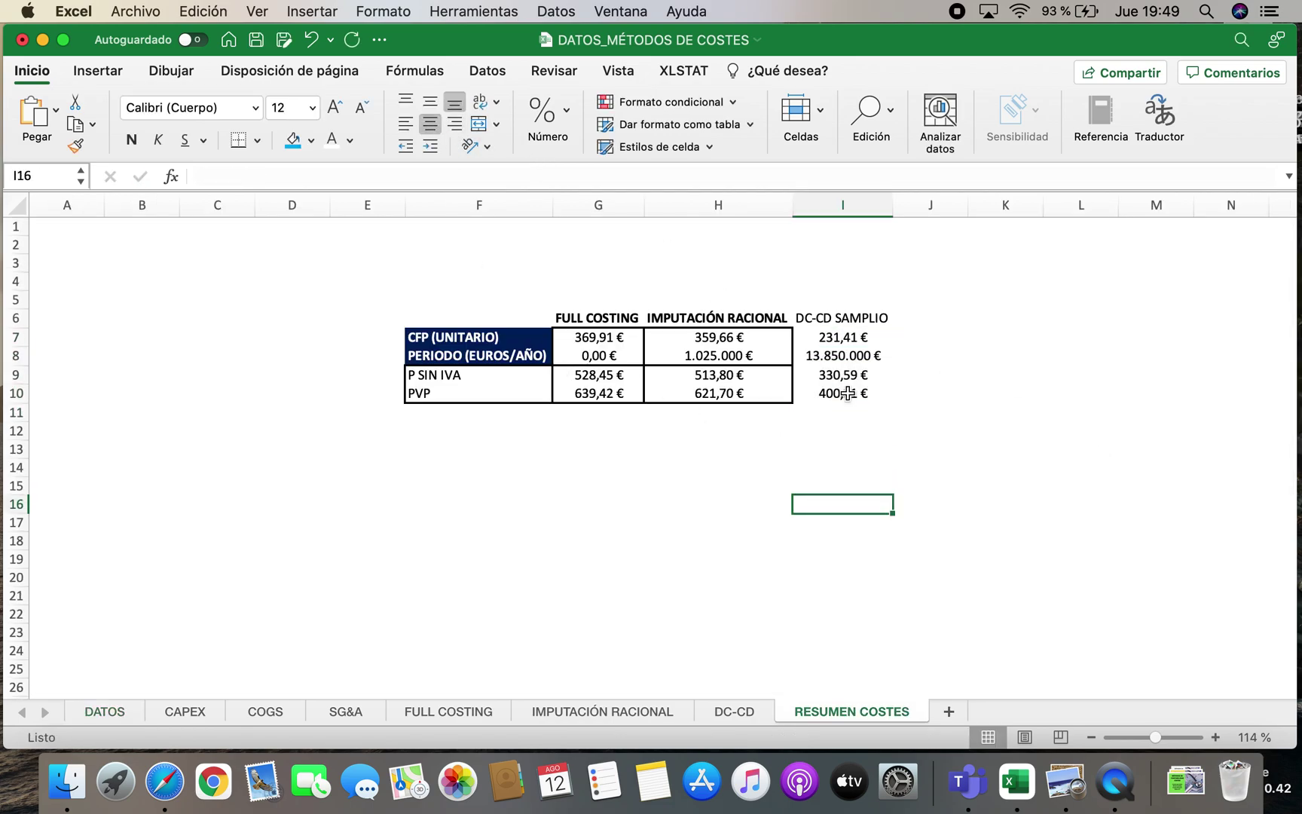
left_click(832, 322)
left_click(132, 139)
left_click(826, 476)
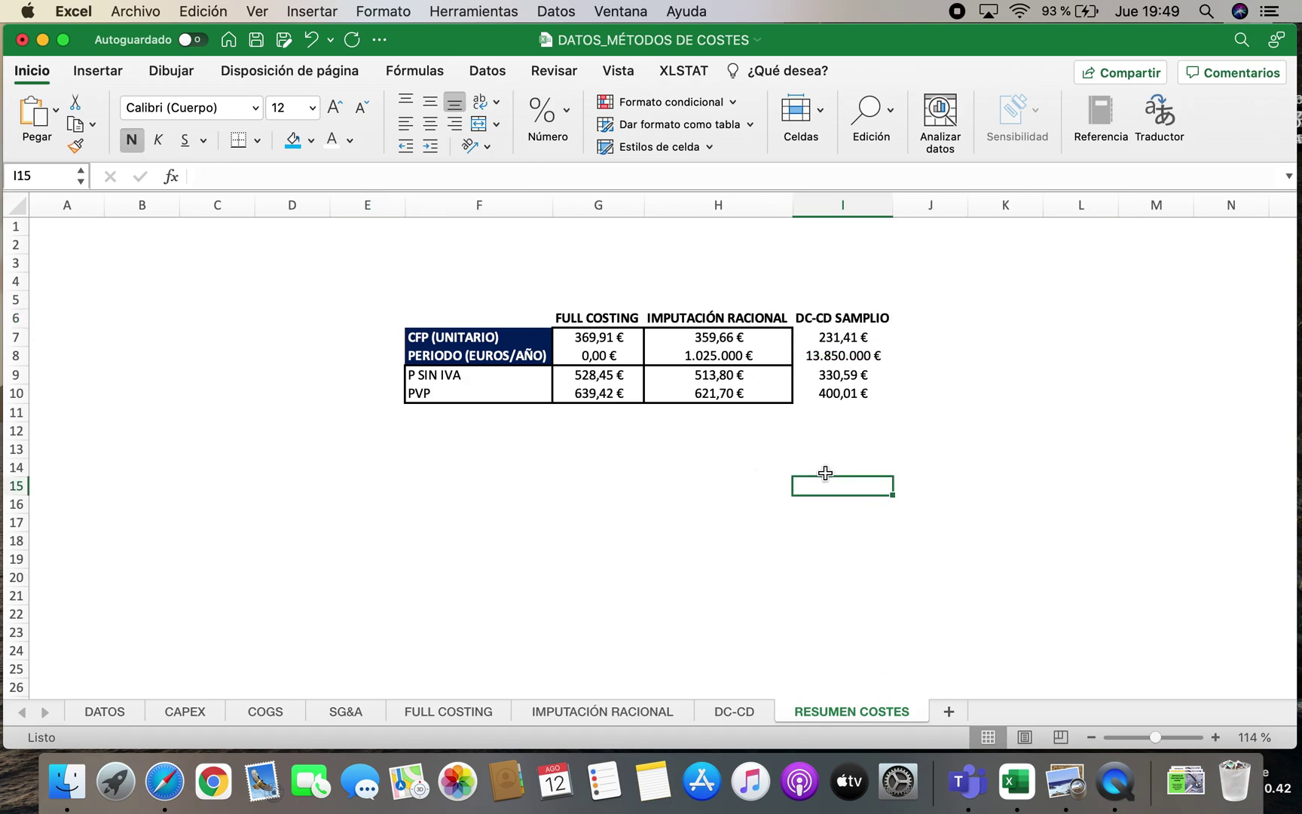
Add thick outside borders around the cost cells I7:I8 and the price cells I9:I10
left_click_drag(859, 337, 844, 357)
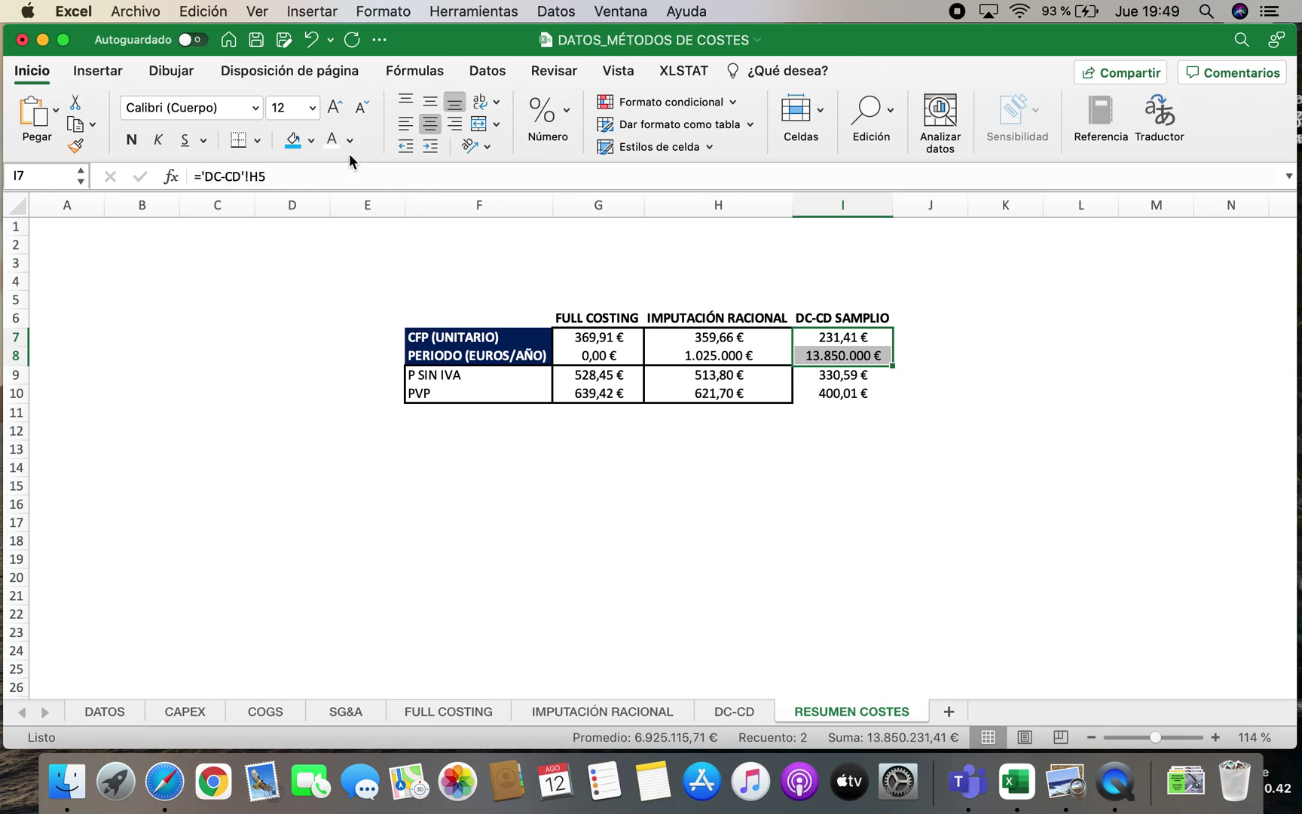
left_click(257, 139)
left_click(354, 375)
left_click_drag(836, 374, 836, 393)
left_click(238, 140)
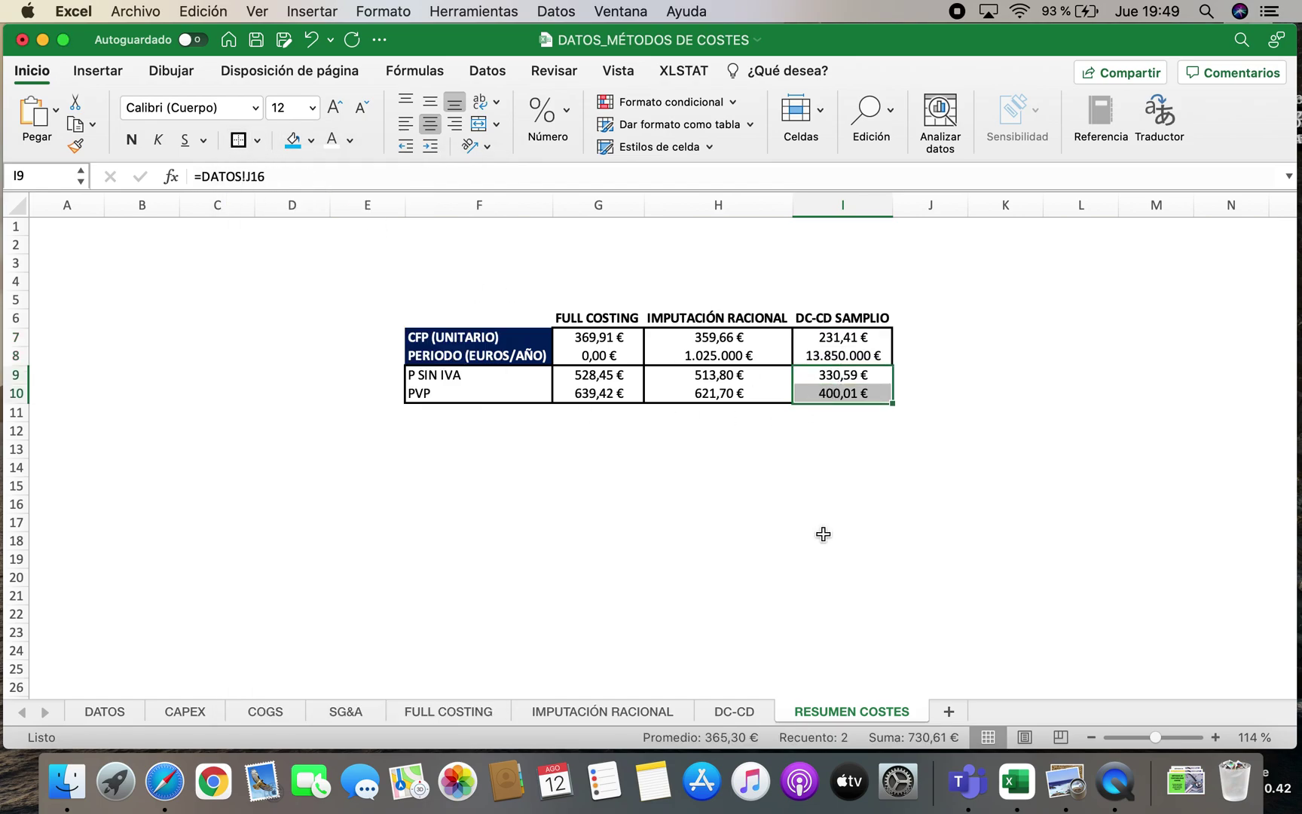
left_click(824, 538)
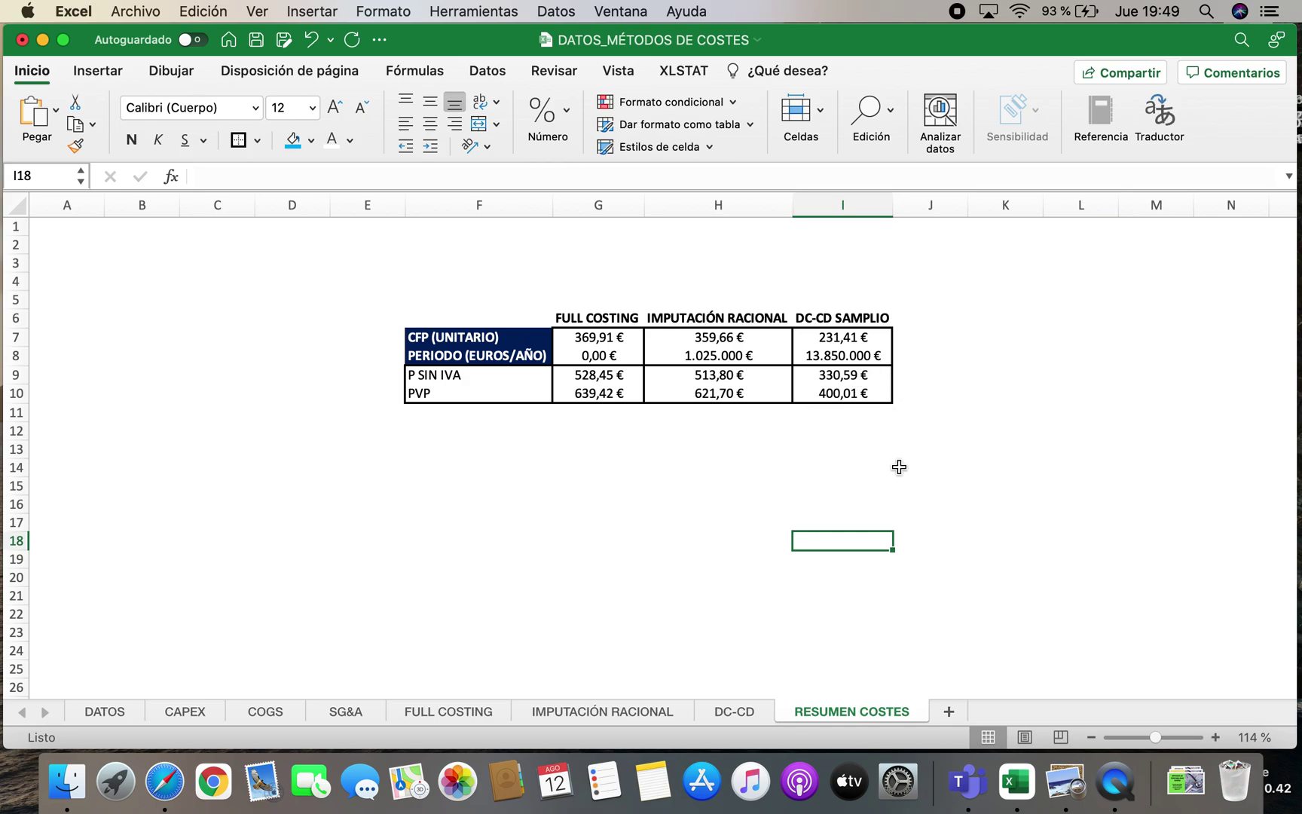
Calculate VENTAS NETAS in L5 of the DC-CD sheet as RESUMEN COSTES I9 multiplied by the sales forecast in DATOS H7
left_click(748, 711)
left_click(859, 299)
left_click(986, 298)
type("=")
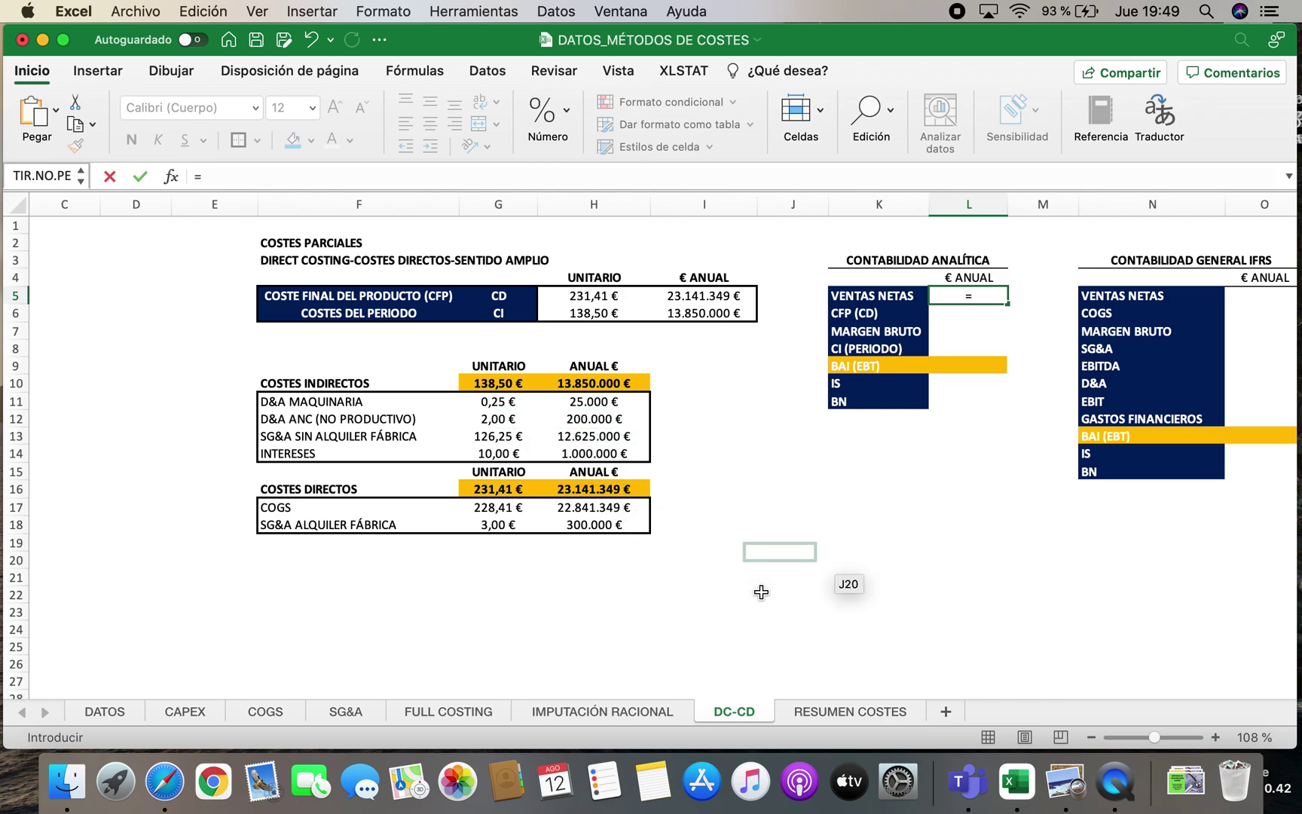
left_click(811, 708)
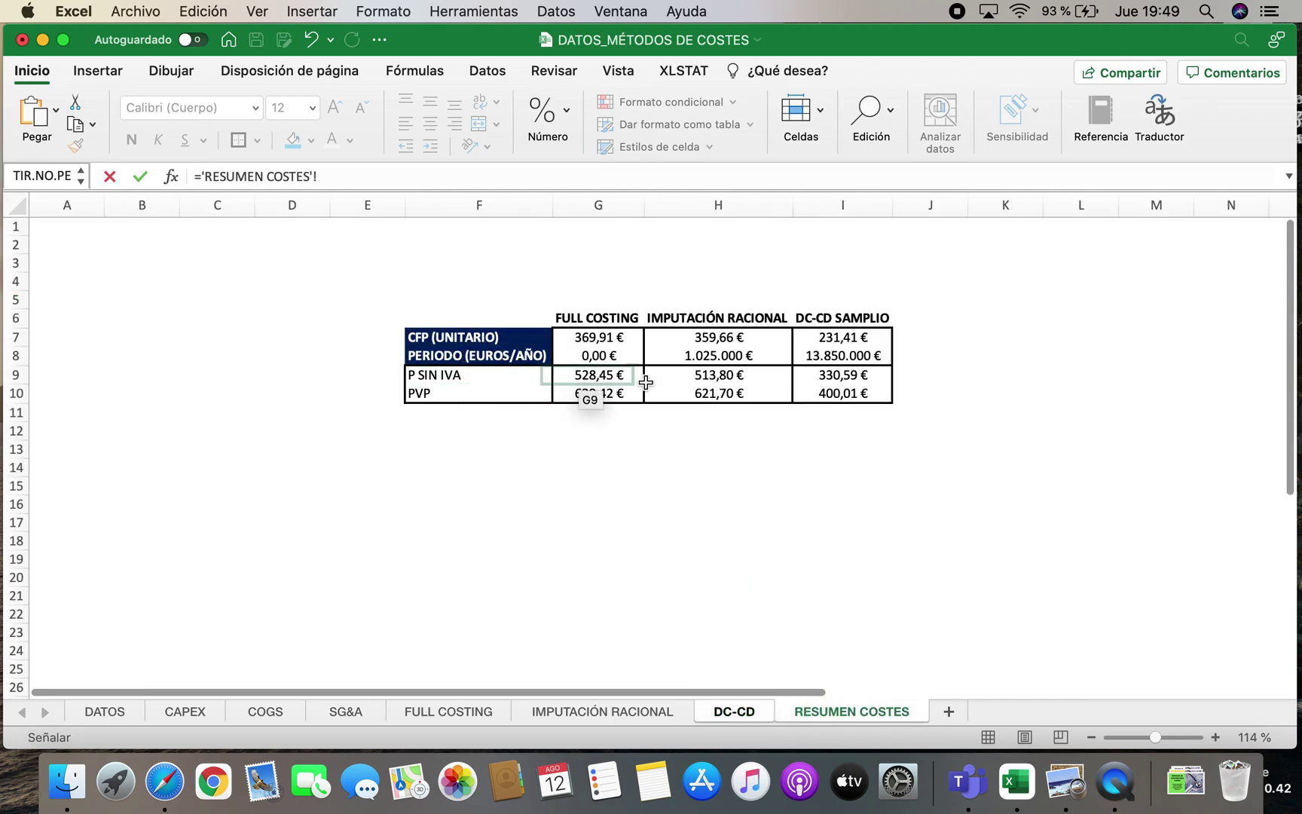
left_click(811, 376)
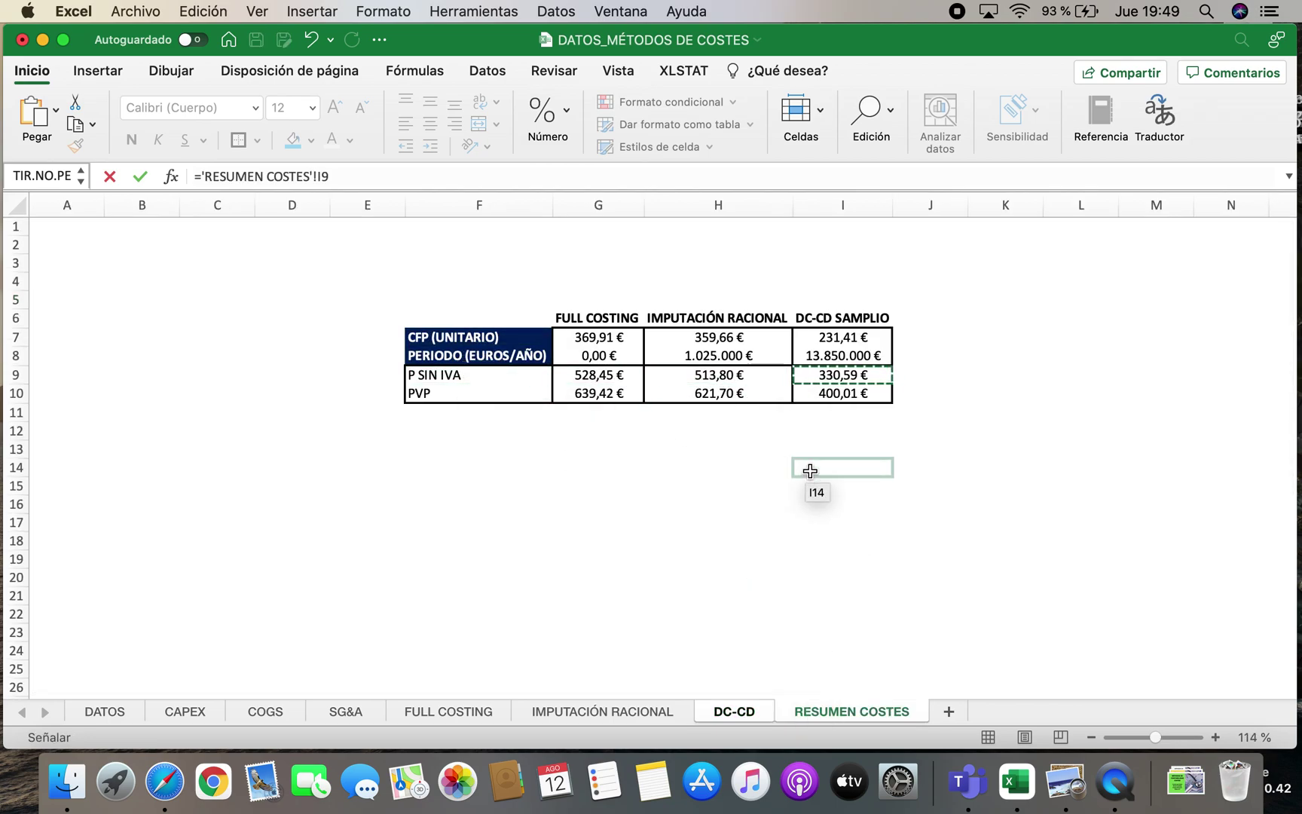
type("*")
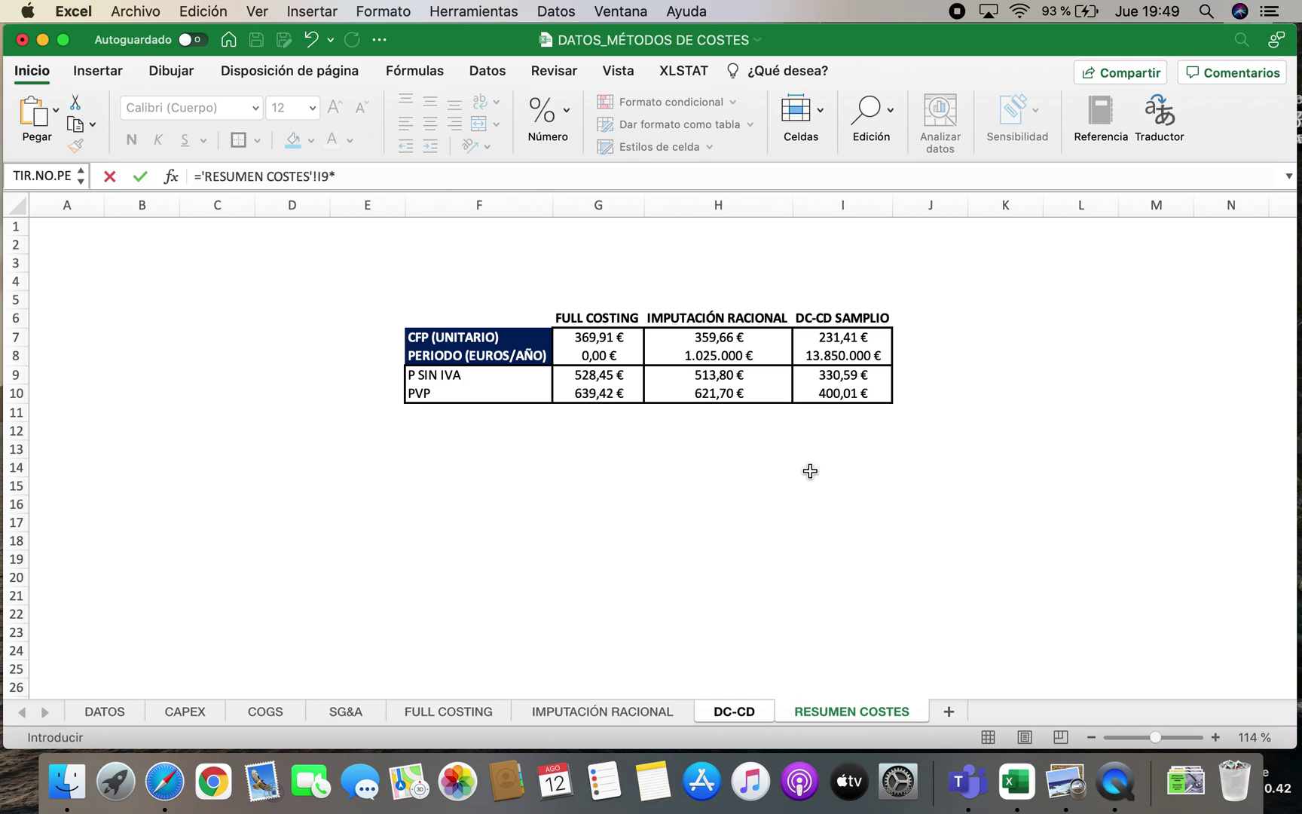
left_click(121, 711)
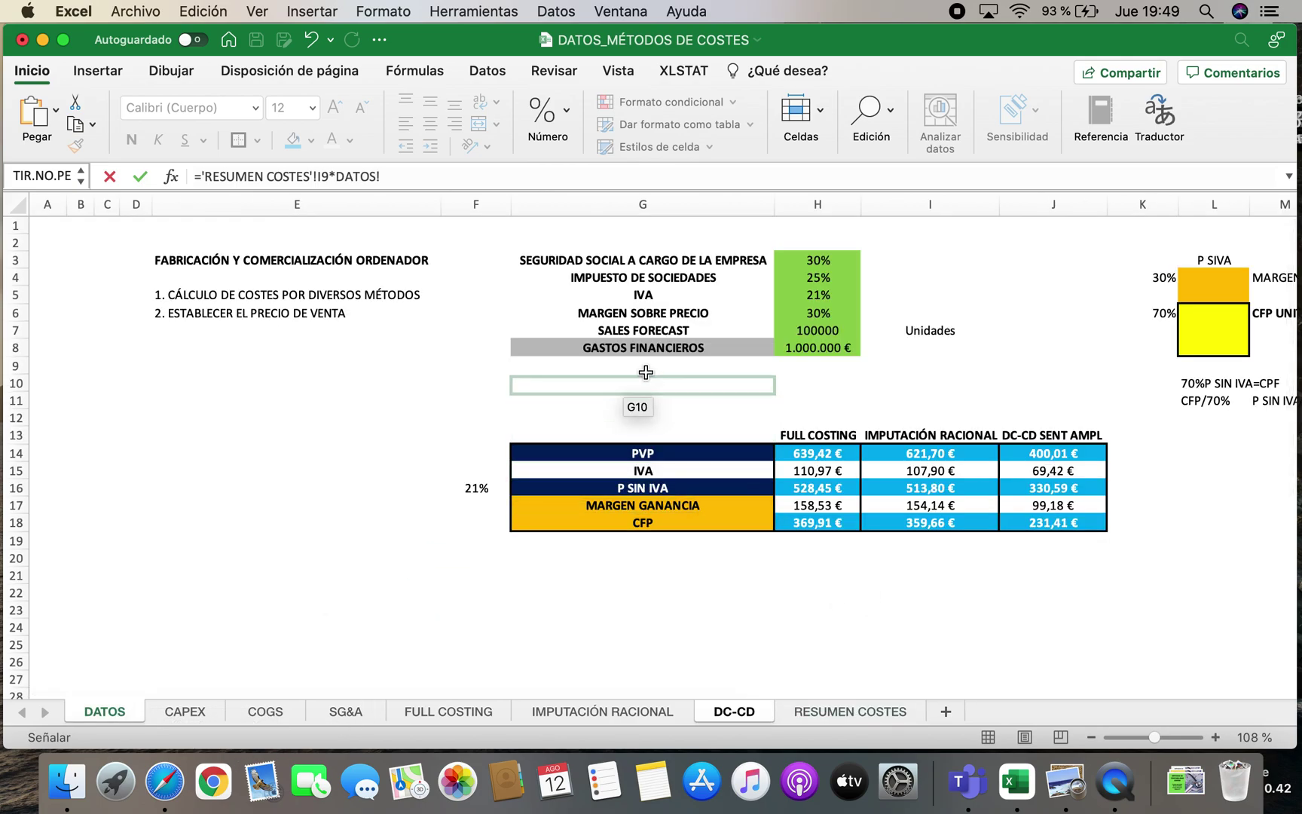
left_click(806, 331)
key("Return")
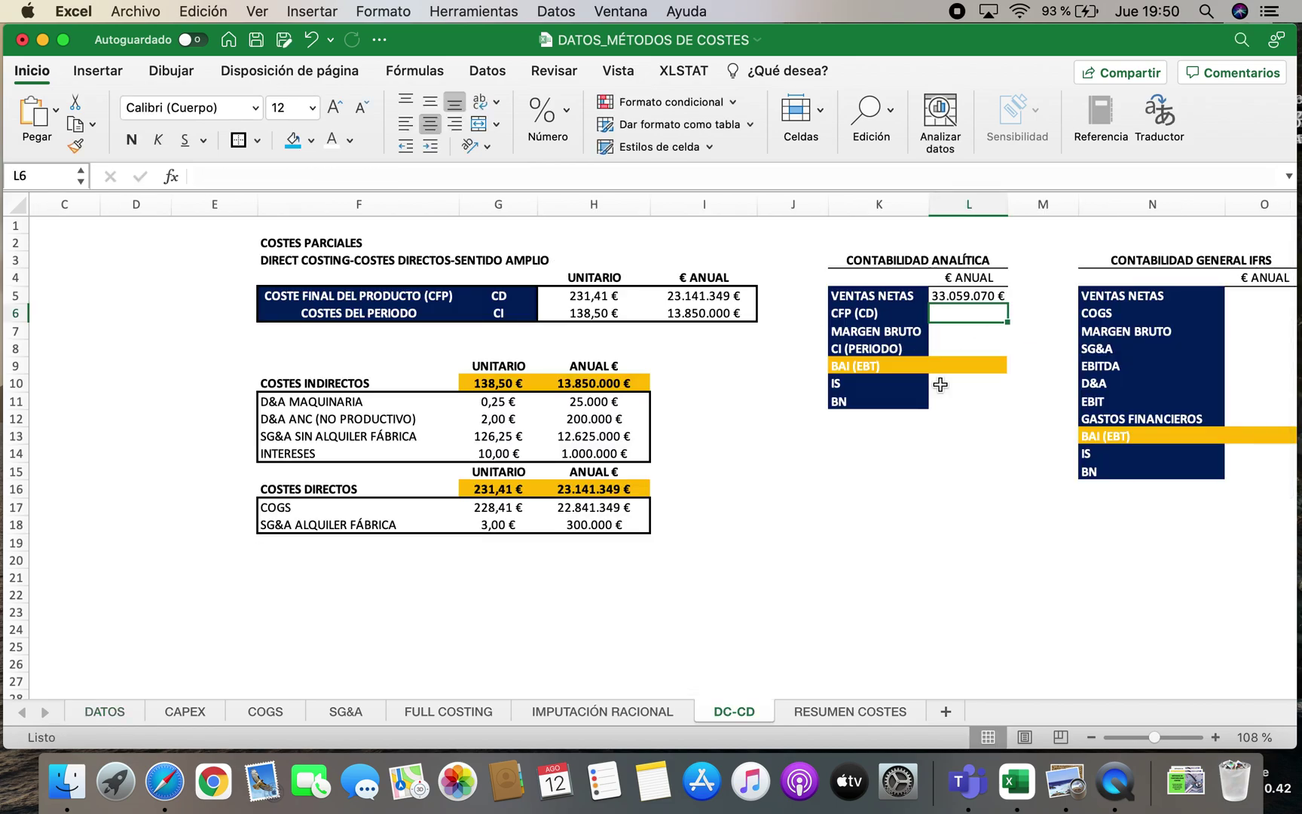
Check the VENTAS NETAS formula on the IMPUTACIÓN RACIONAL sheet and the results on FULL COSTING, and return to DC-CD
left_click(601, 711)
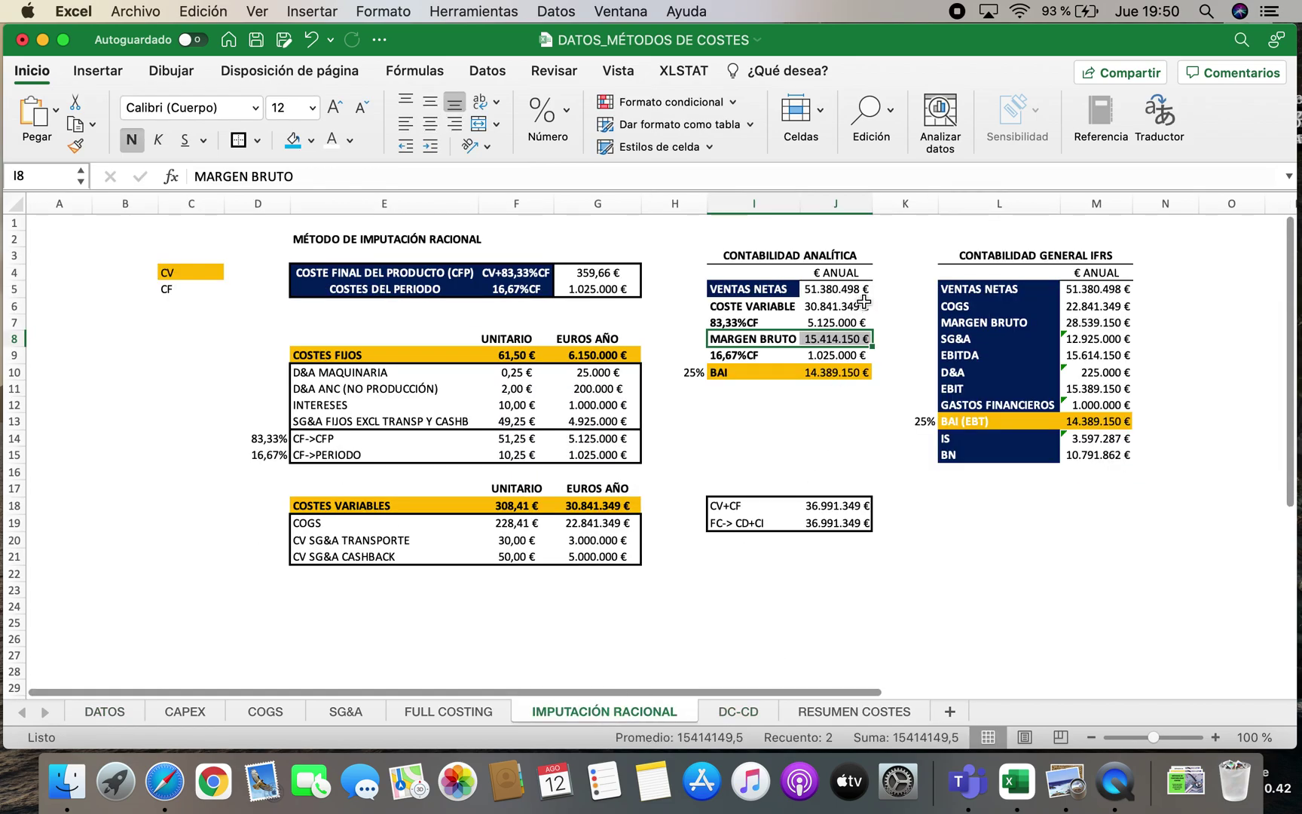
left_click(834, 290)
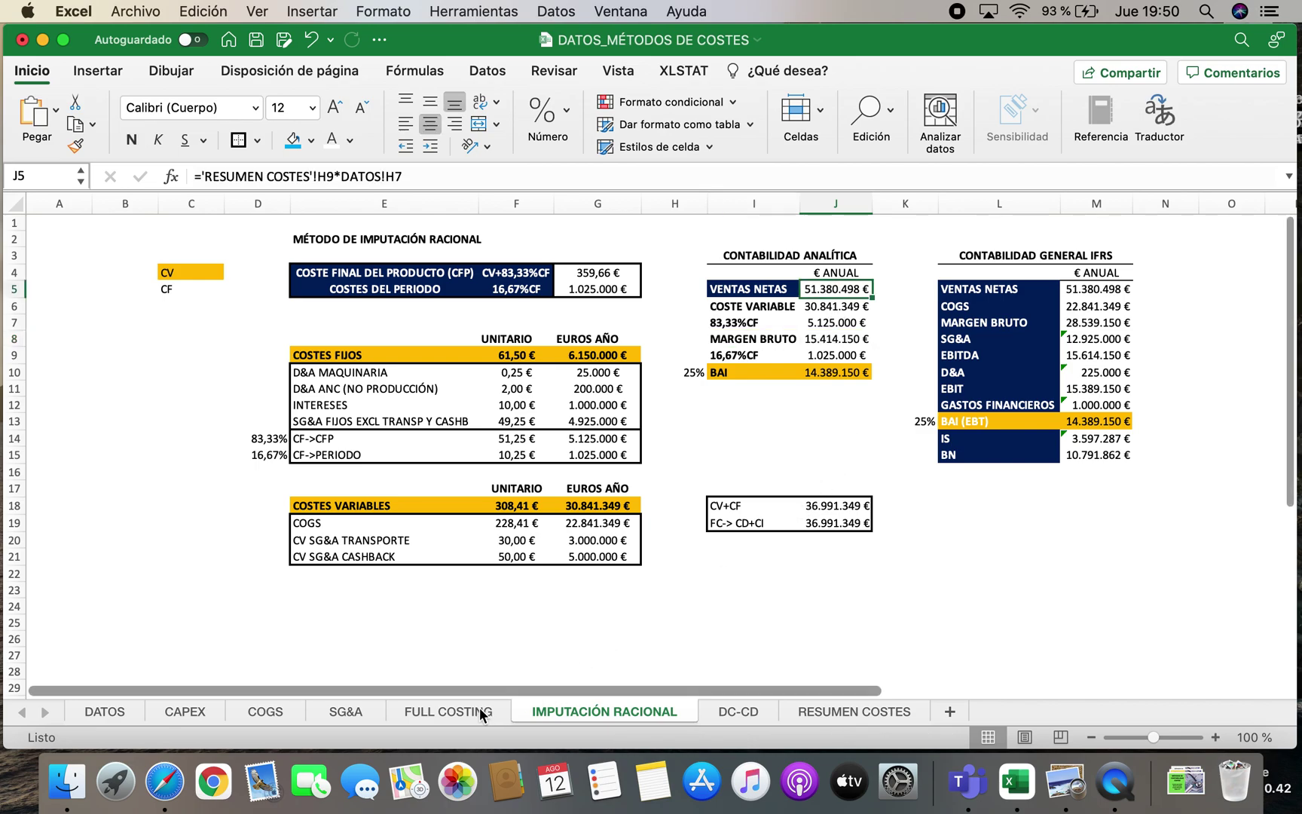
left_click(456, 711)
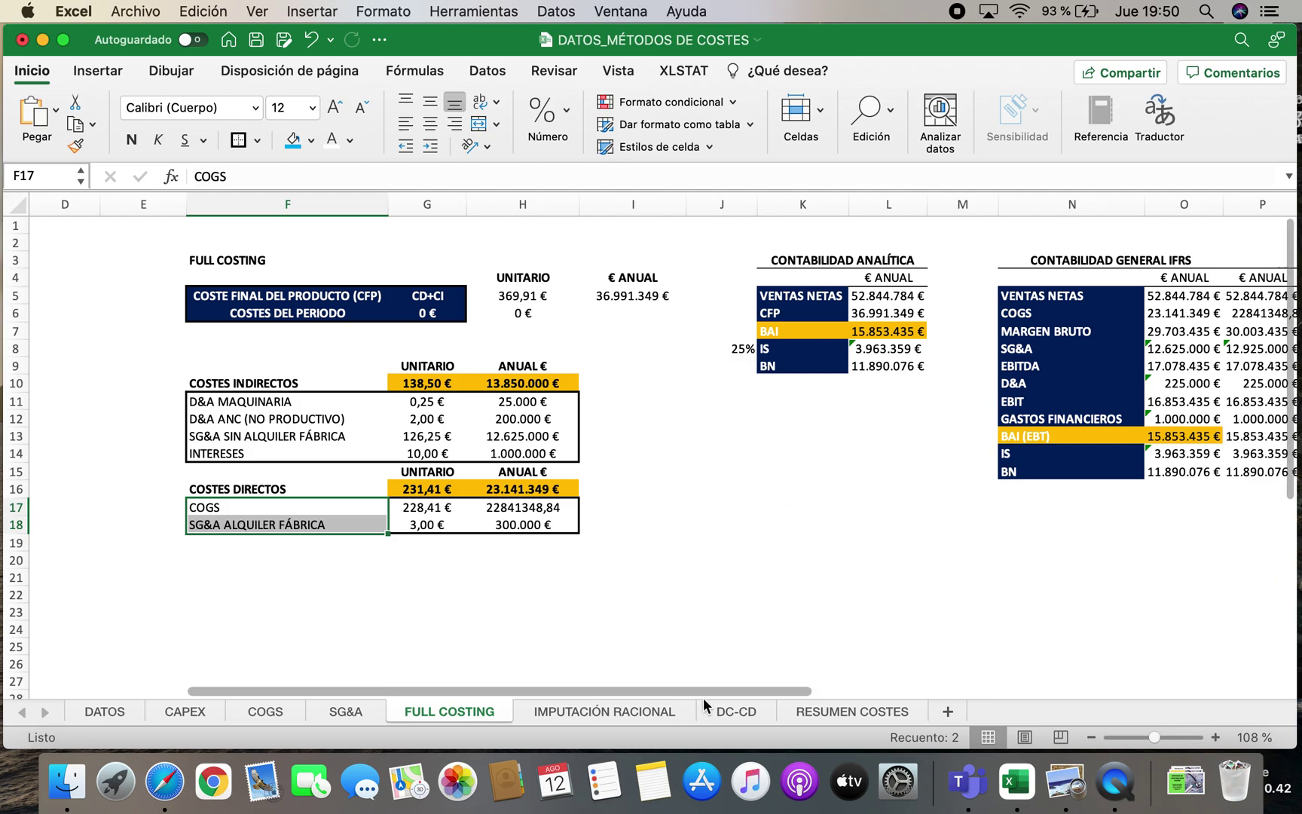
left_click(733, 713)
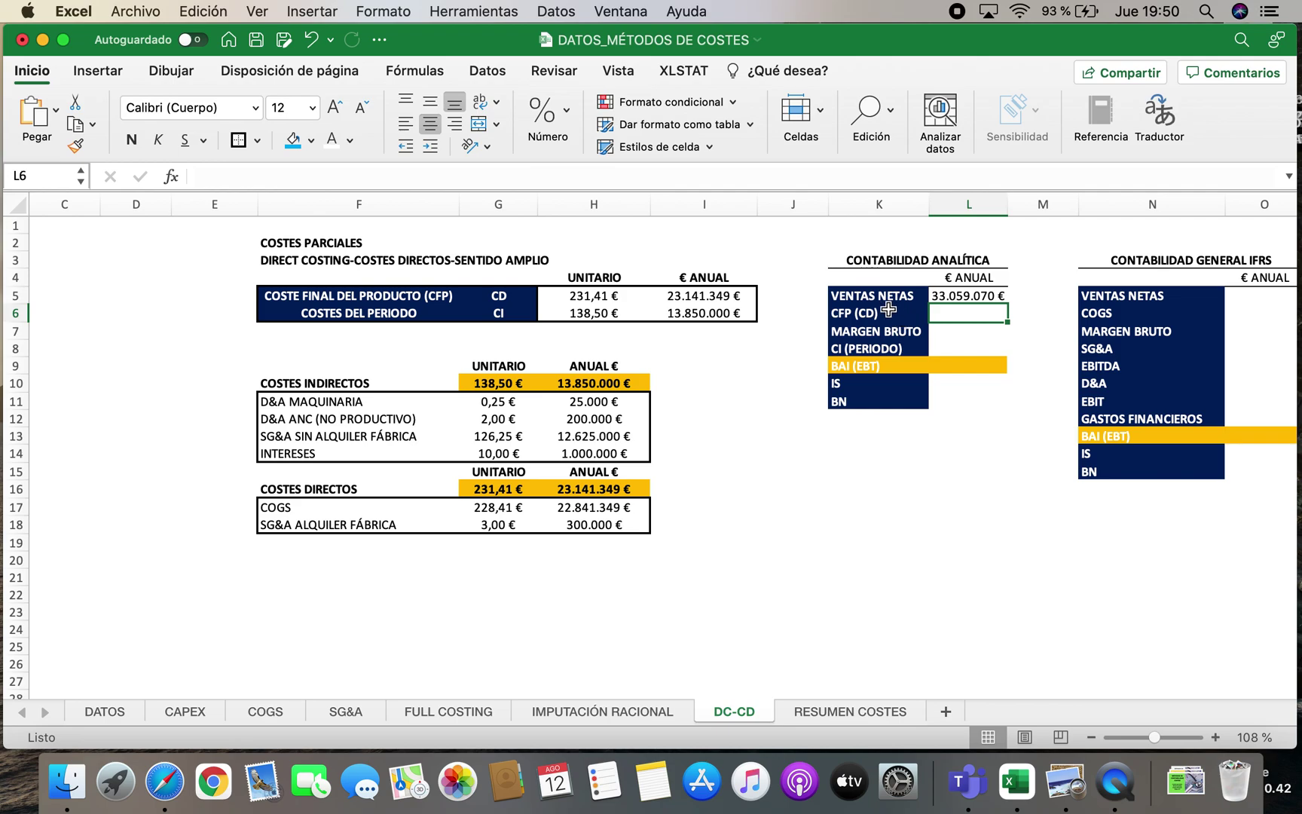
Link CFP (CD) in L6 to the annual cost in I5 and calculate MARGEN BRUTO in L7 as L5-L6
type("=")
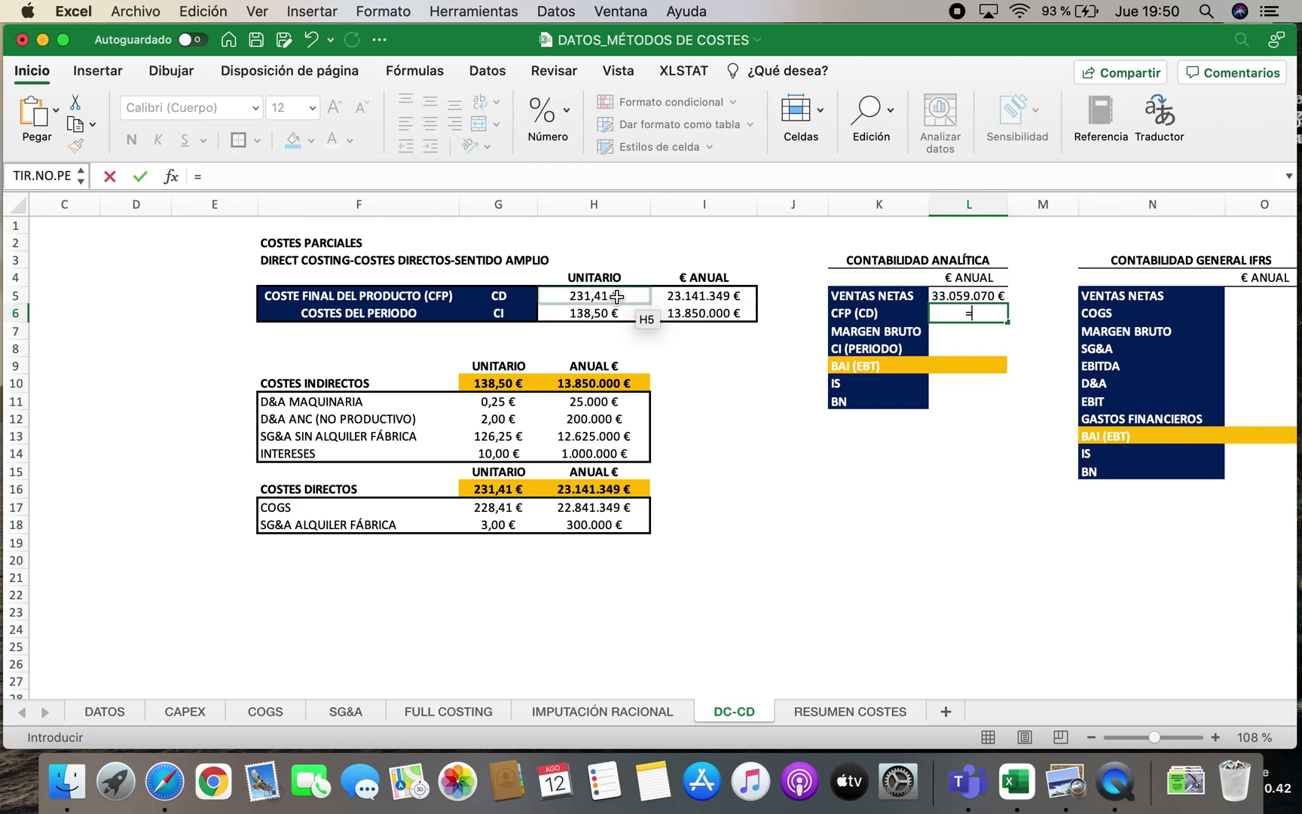
left_click(702, 296)
key("Return")
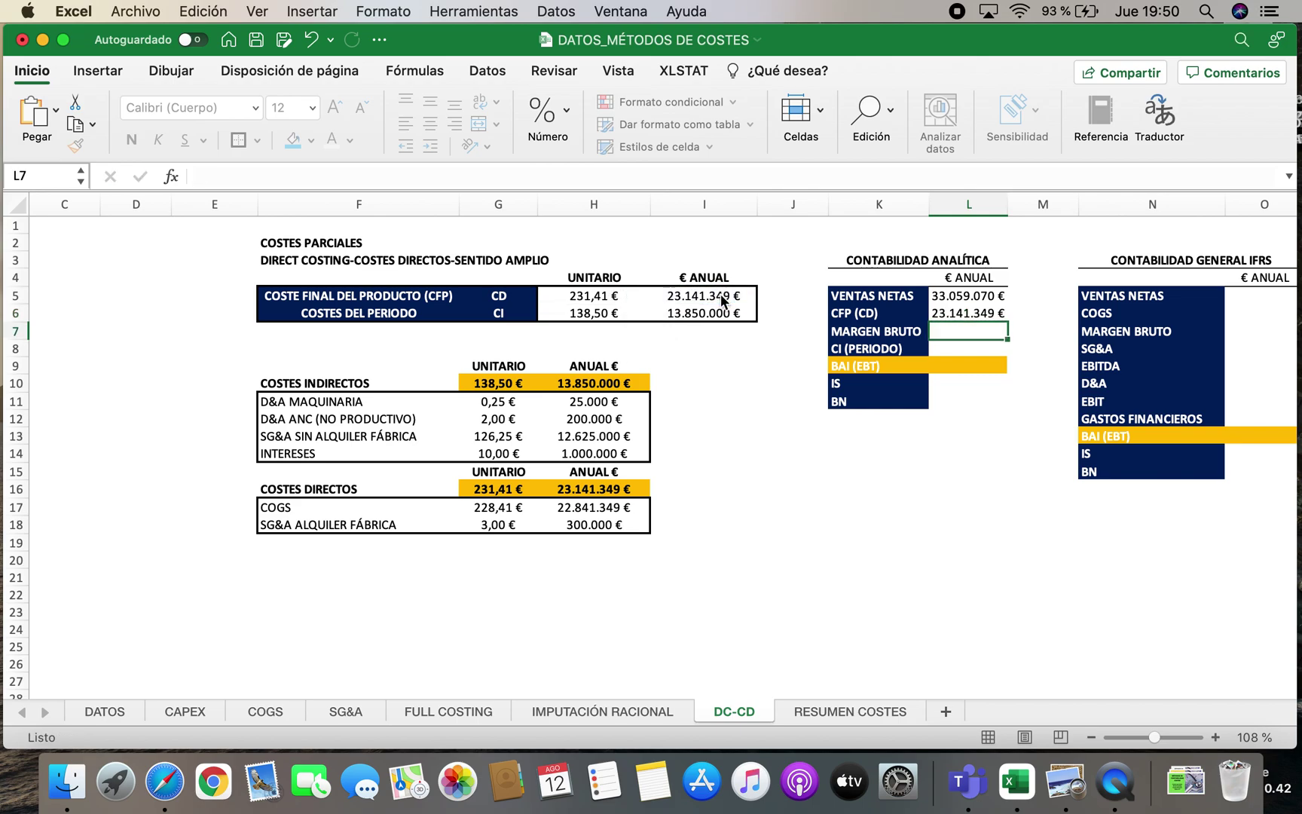
type("=")
left_click(959, 296)
type("-")
left_click(955, 312)
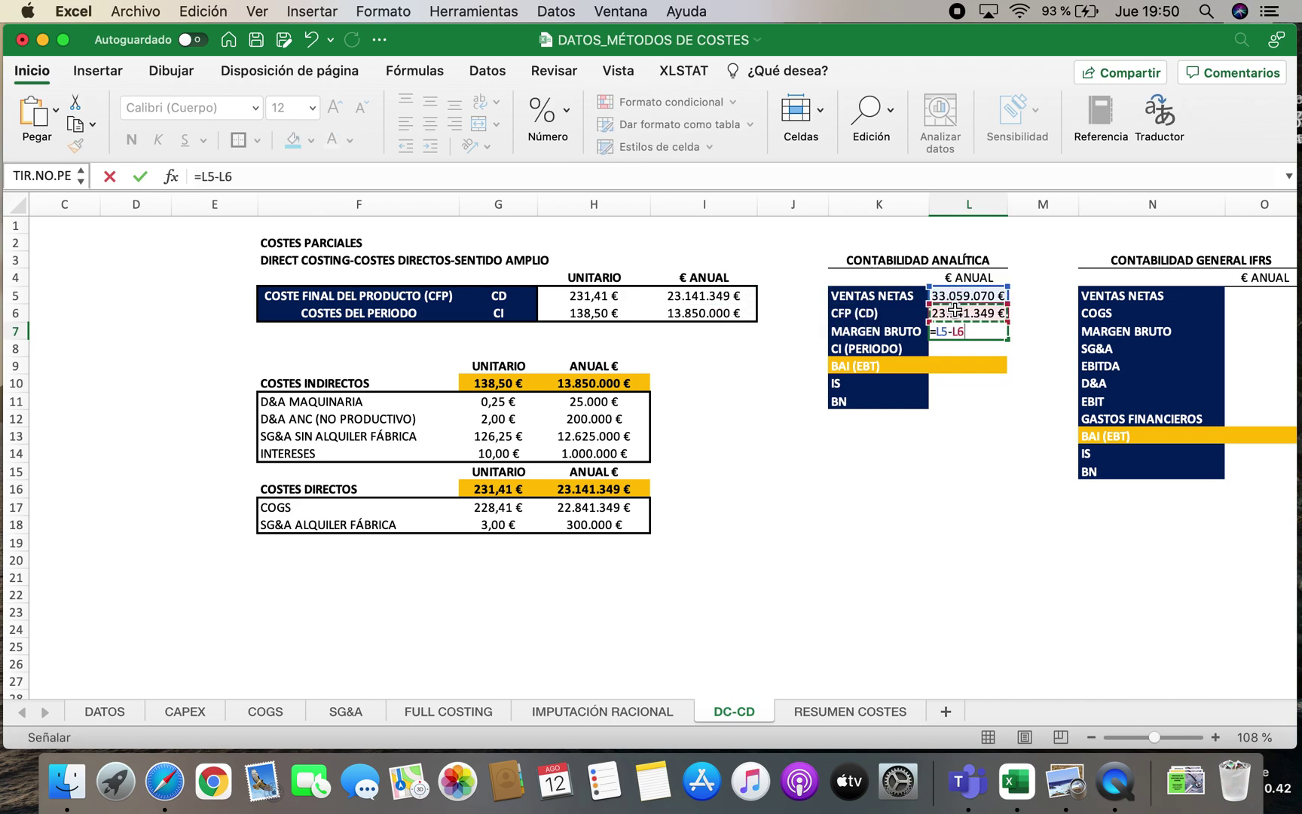
key("Return")
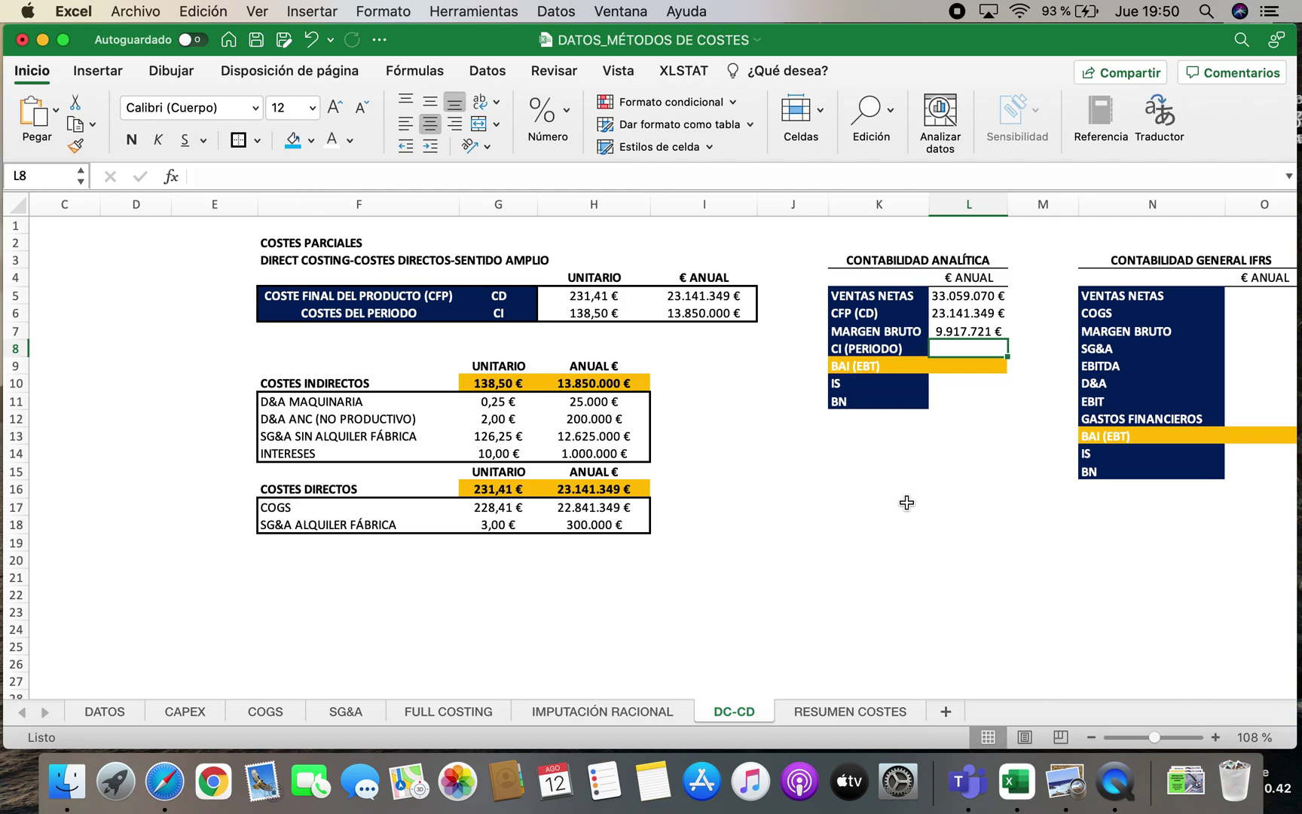
Link CI (PERIODO) in L8 to the annual period cost in I6 and calculate BAI (EBT) in L9 as L7-L8
type("=")
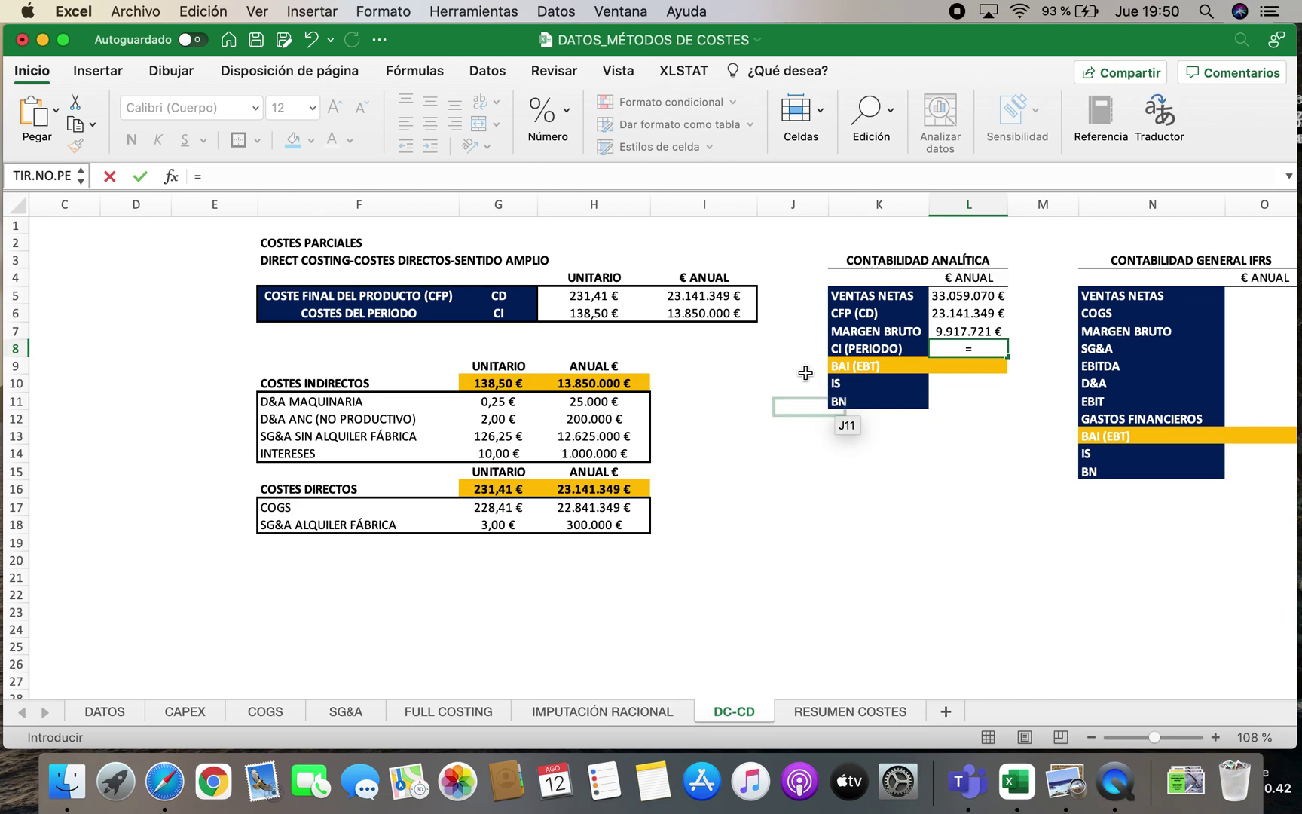
left_click(727, 315)
key("Return")
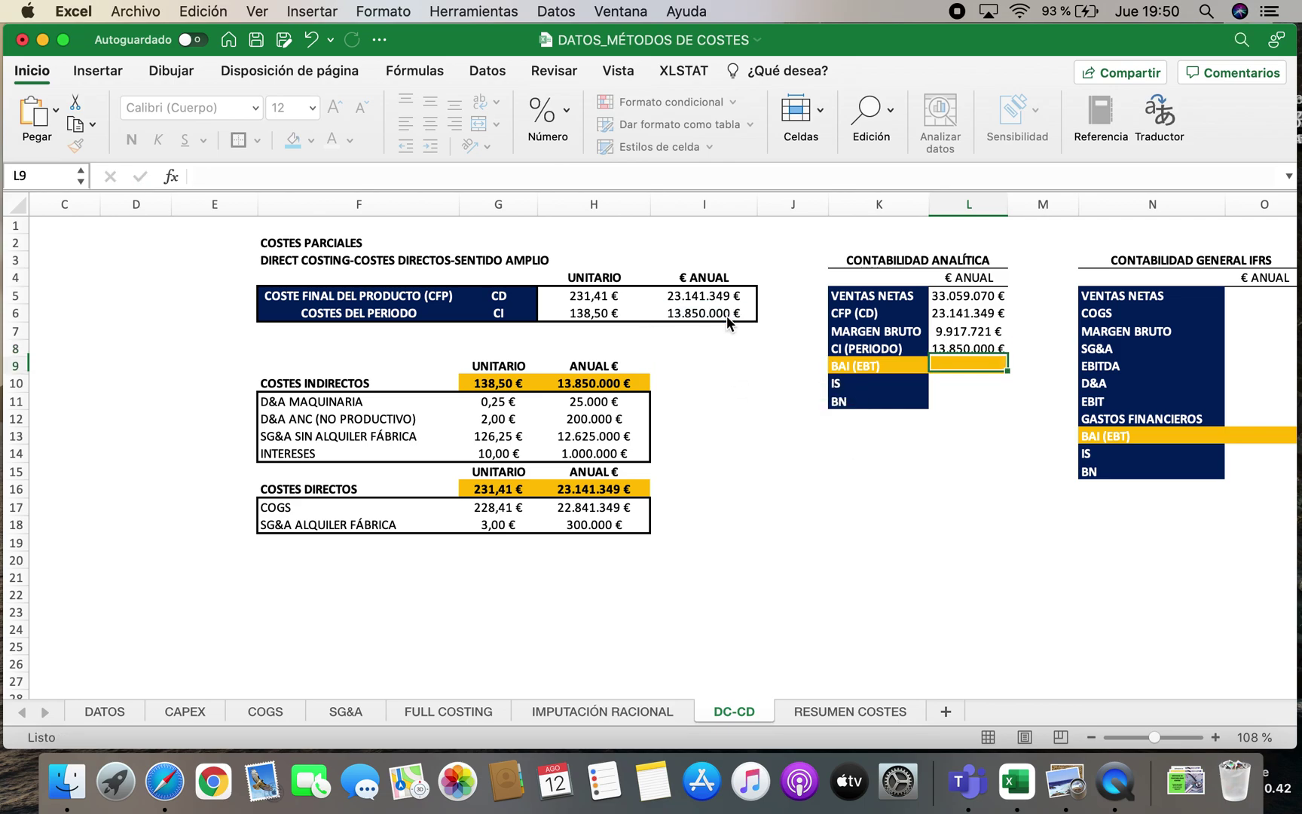
type("=")
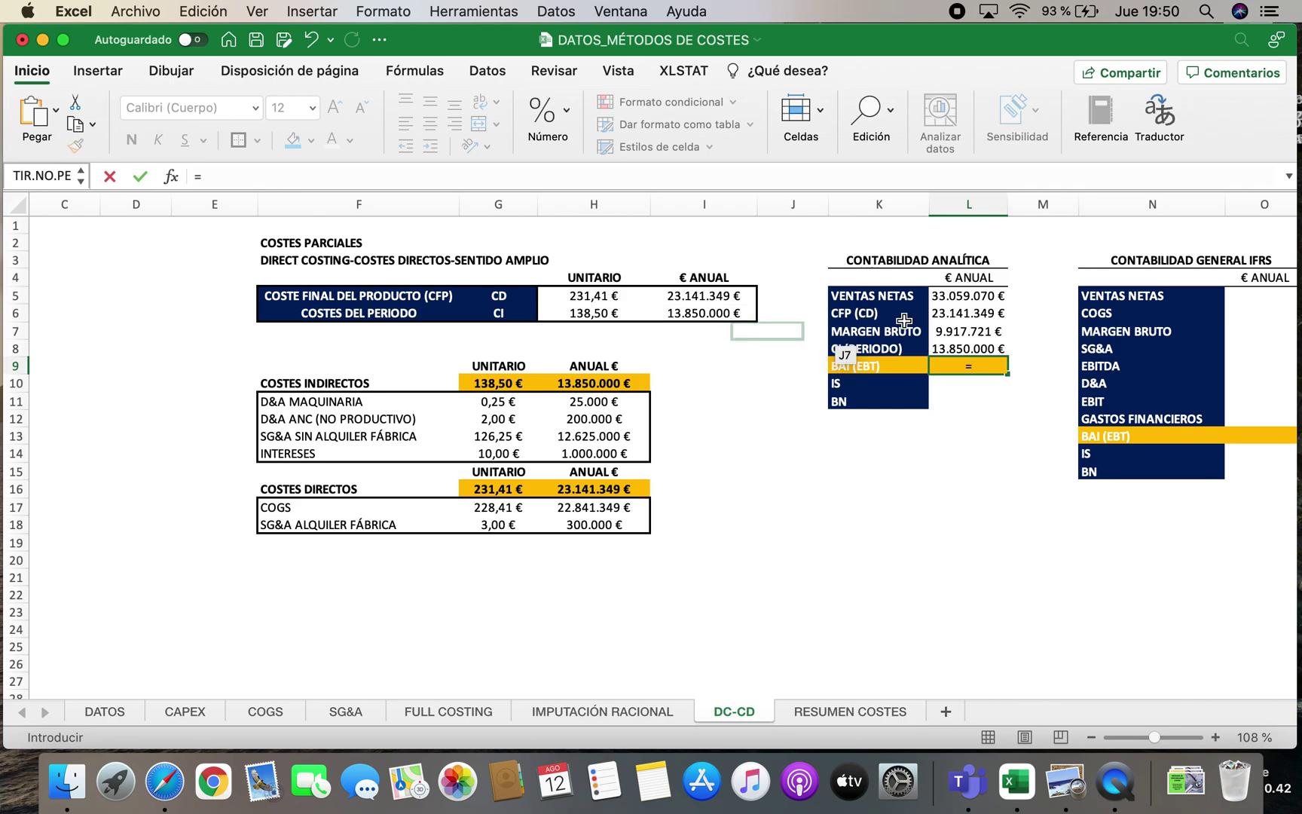
left_click(968, 336)
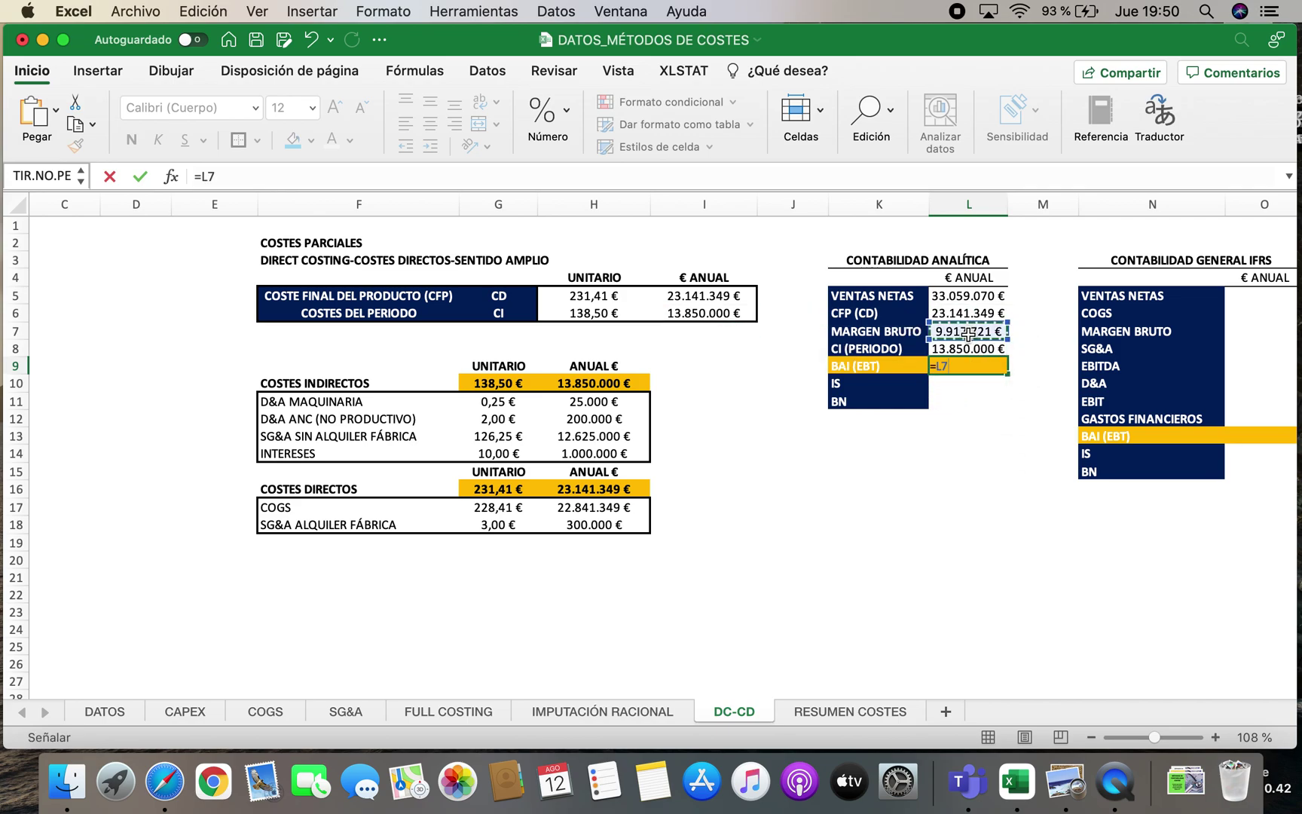
type("-")
left_click(965, 348)
key("Return")
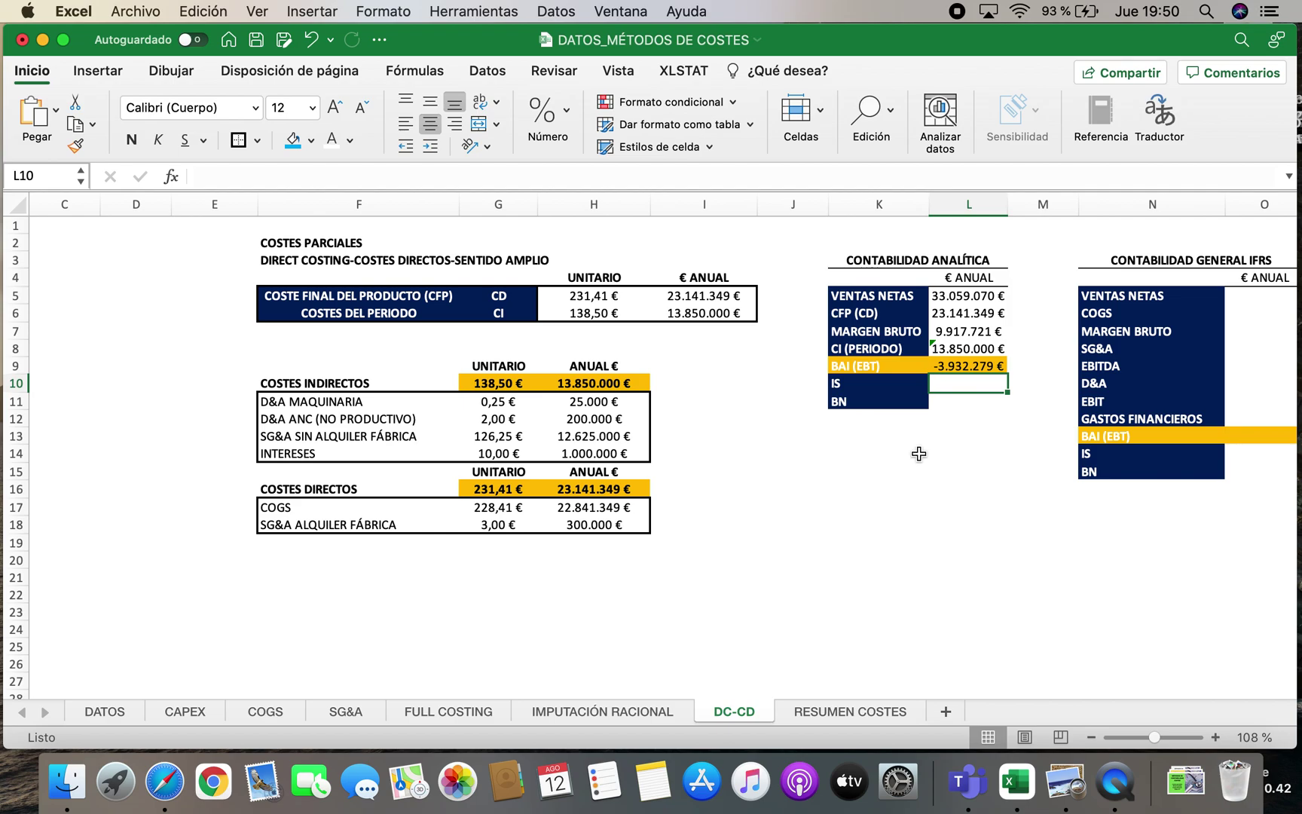
Enter 0 € for IS in L10 and link BN in L11 to the BAI in L9
type("0 €")
key("Return")
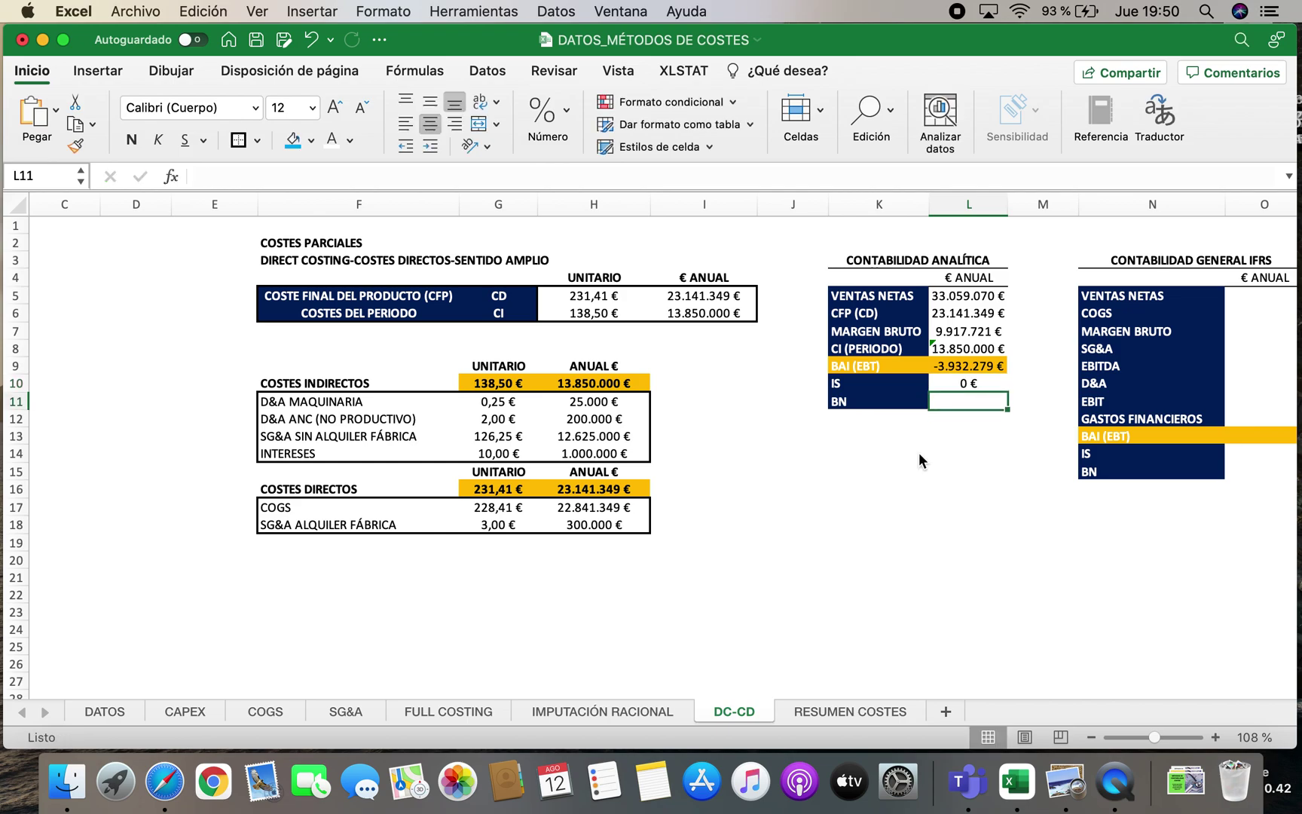
type("=")
left_click(995, 368)
key("Return")
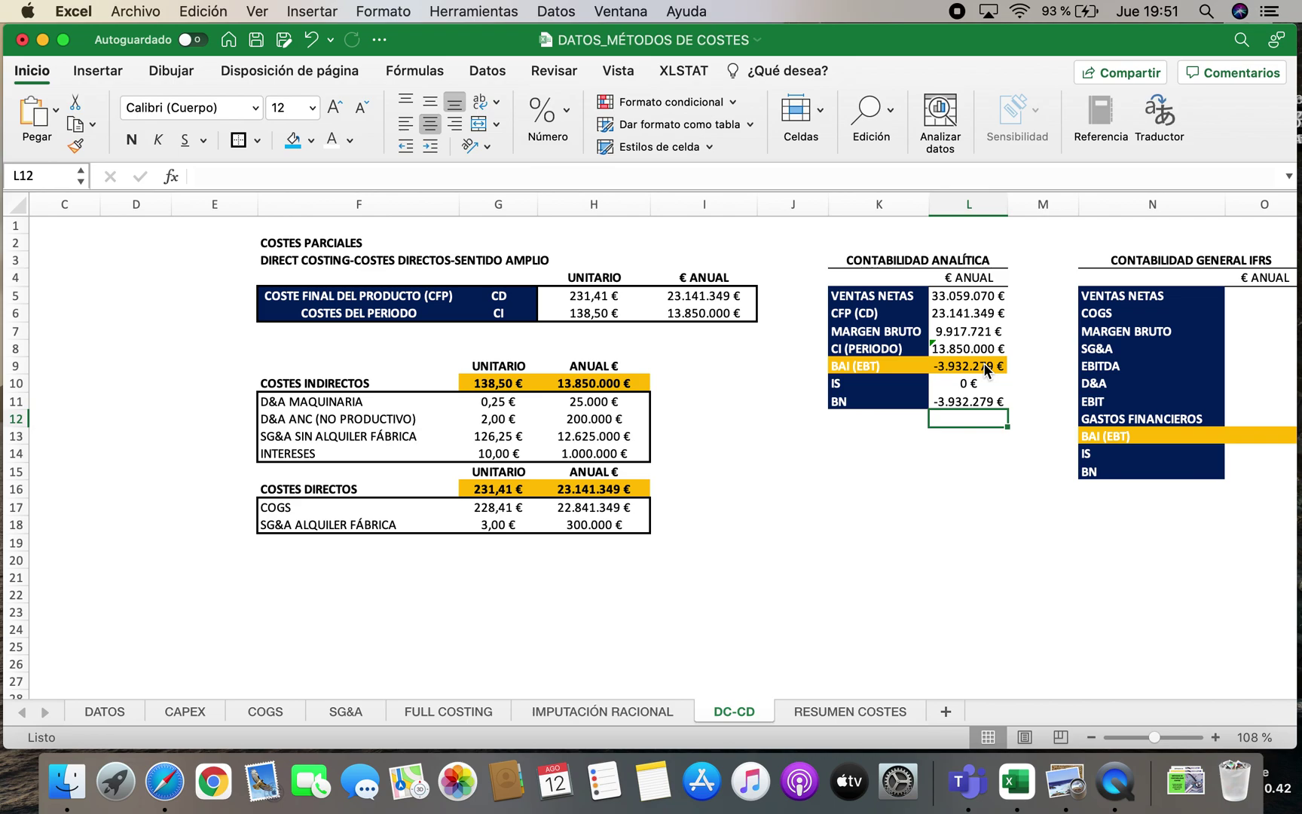
Link VENTAS NETAS of the CONTABILIDAD GENERAL IFRS table in O5 to the analytical net sales in L5
key("Right")
key("Right")
key("Right")
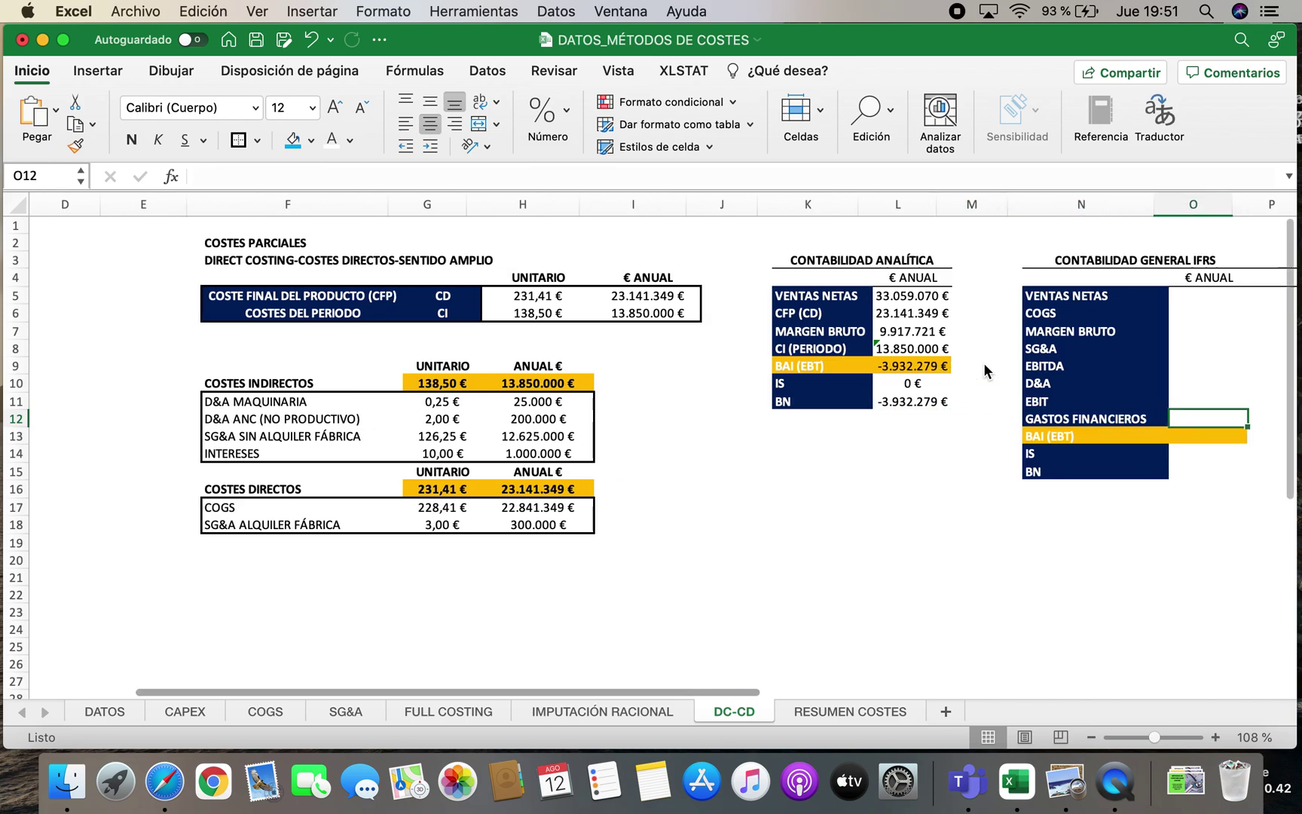
key("Up")
key("Up")
key("Up")
key("Up")
key("Up")
key("Up")
key("Up")
key("Up")
key("Down")
type("=")
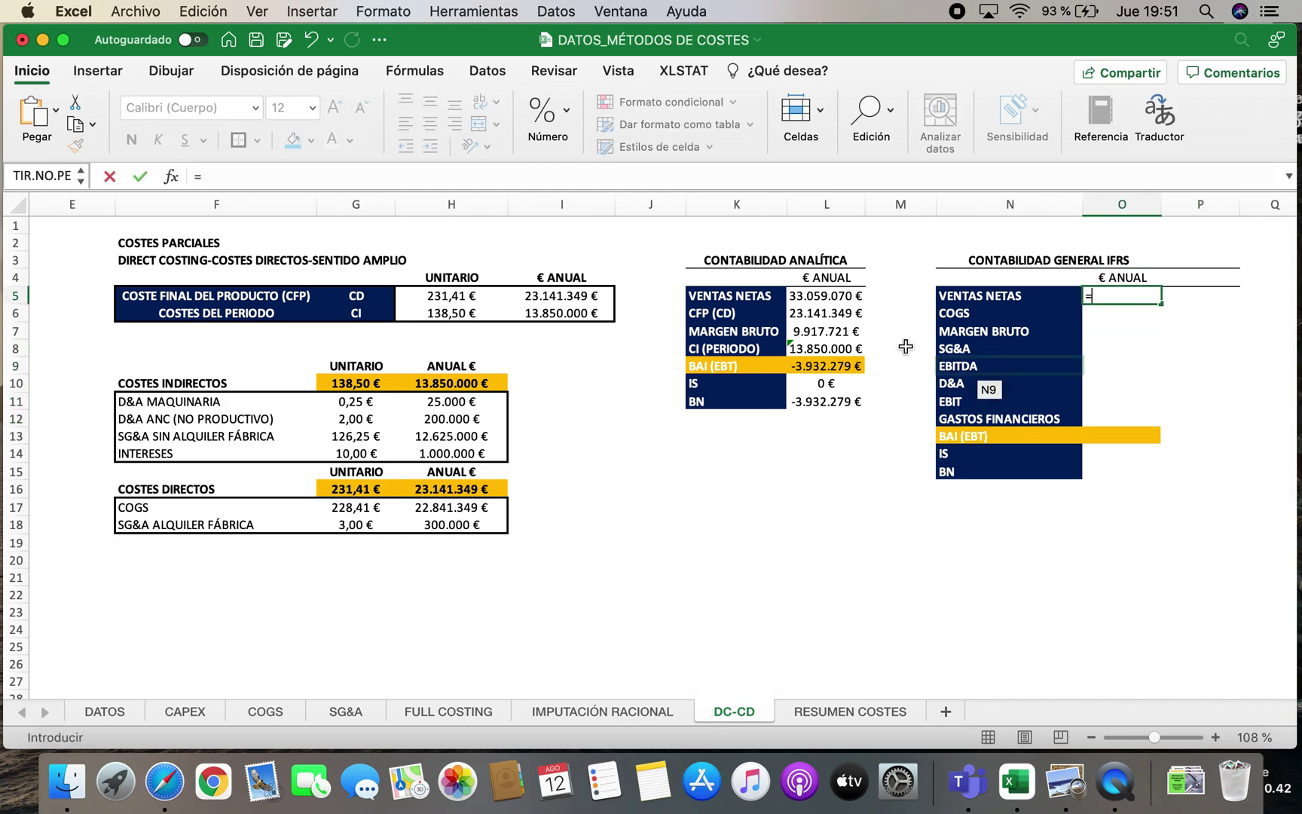
left_click(829, 297)
key("Return")
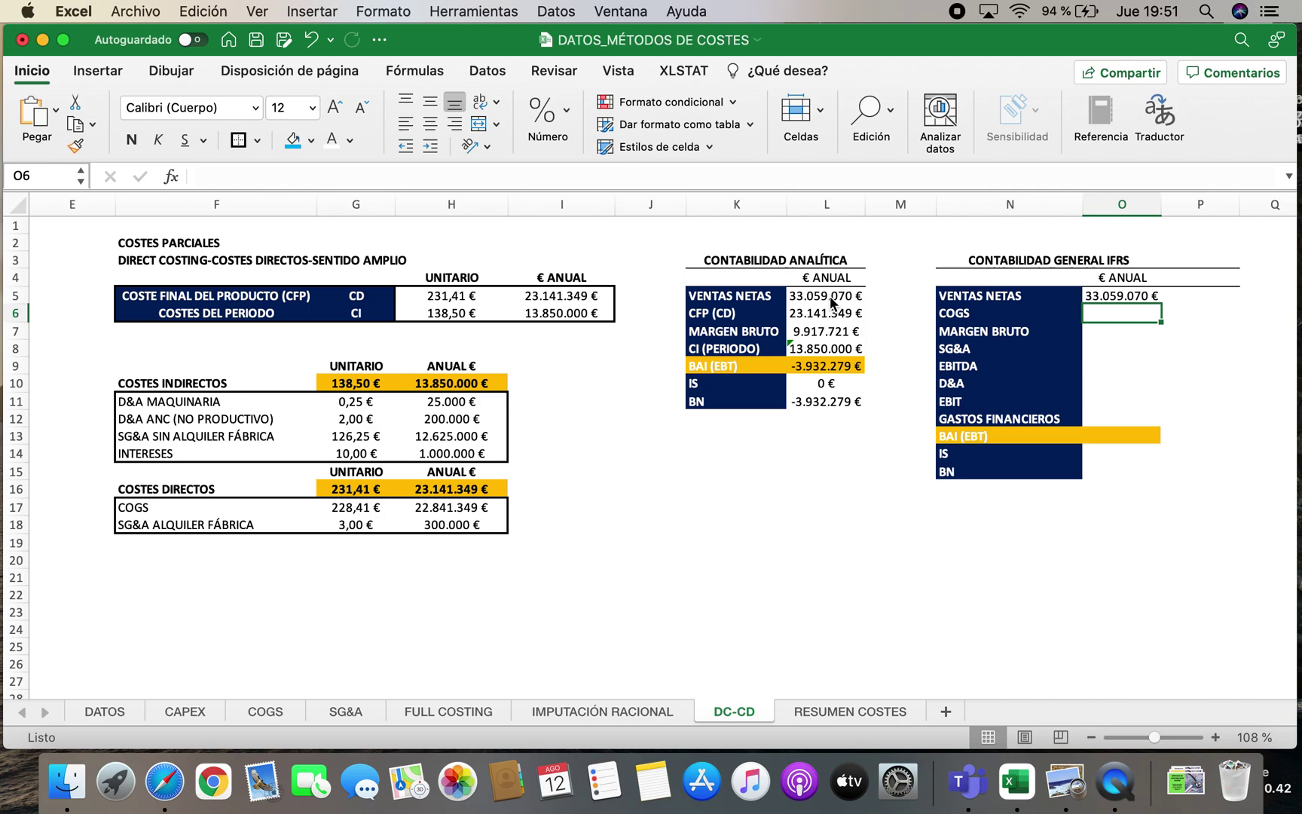
Link COGS of the IFRS table in O6 to the annual total in K8 of the COGS sheet
type("=")
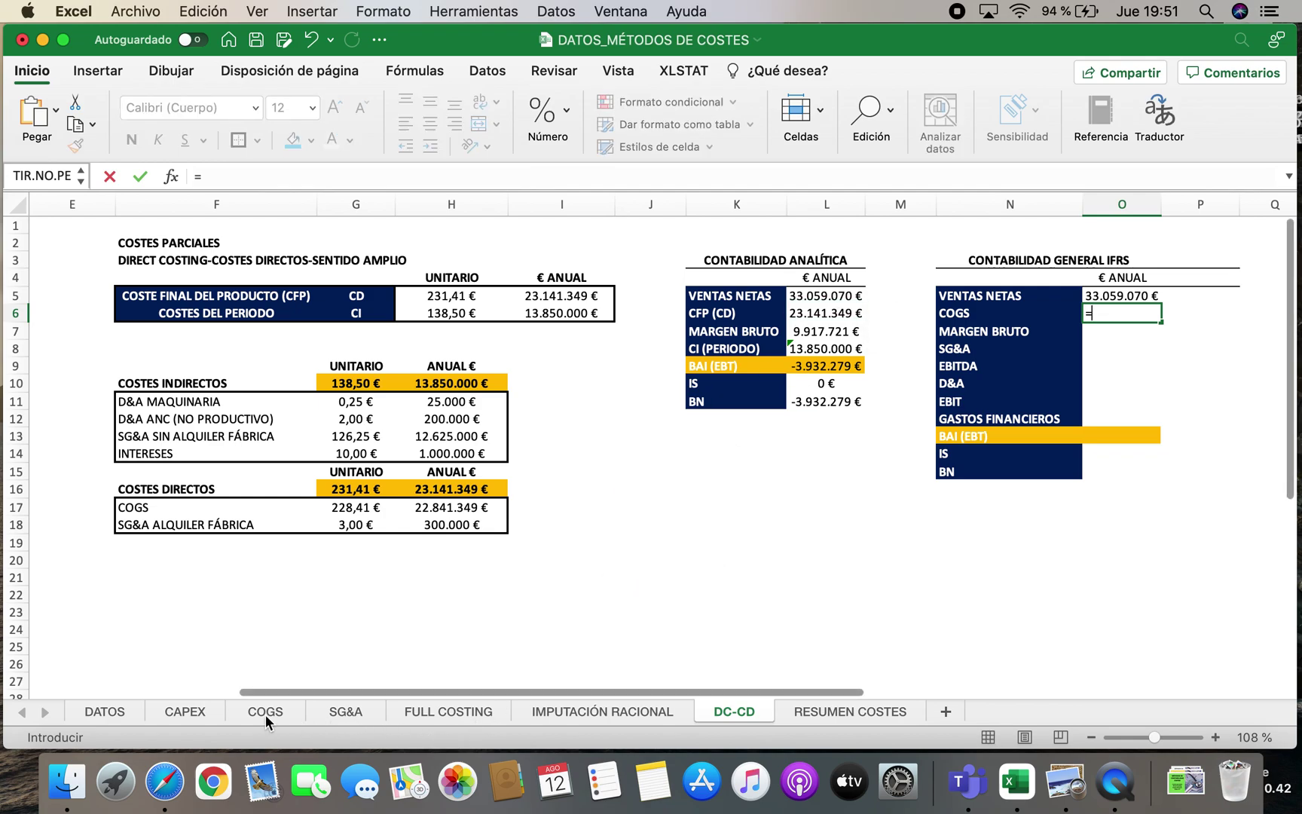
left_click(265, 711)
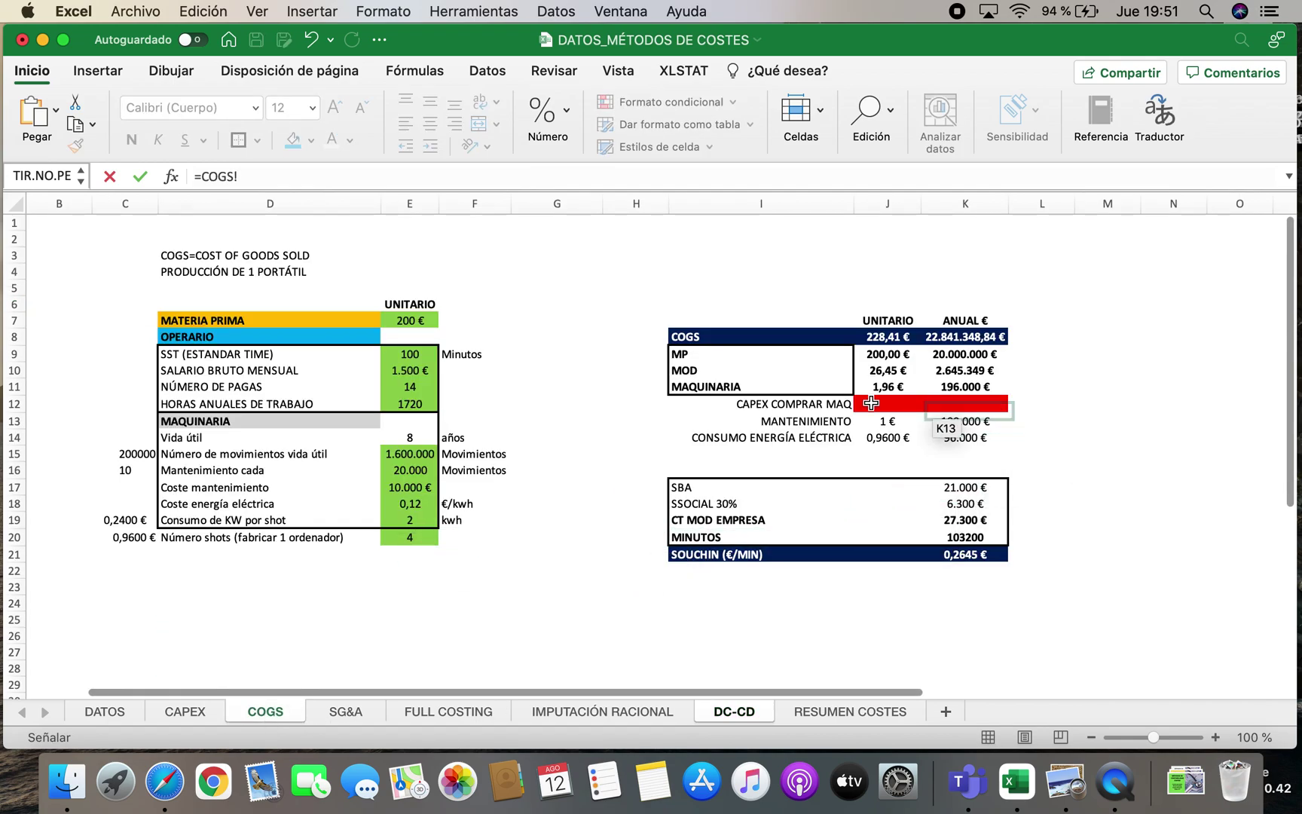
left_click(955, 338)
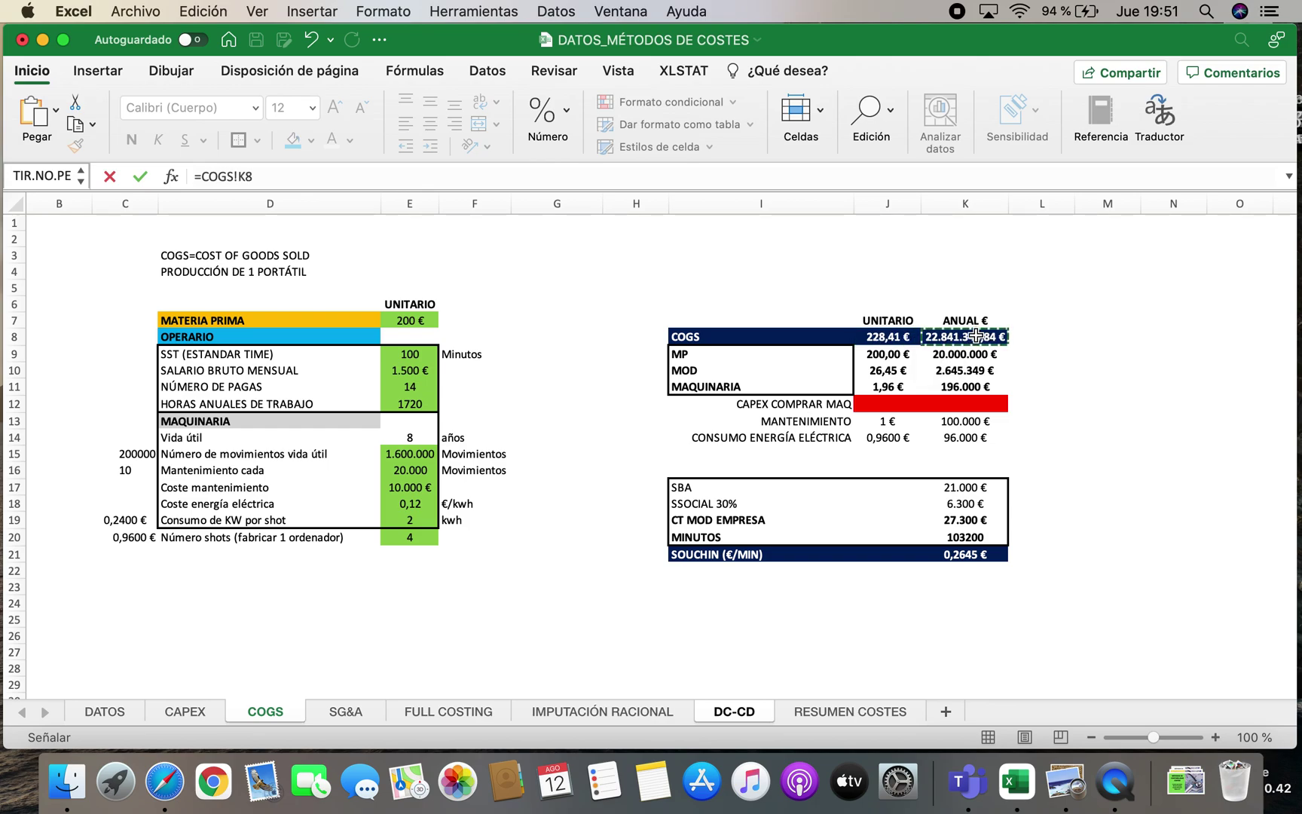
key("Return")
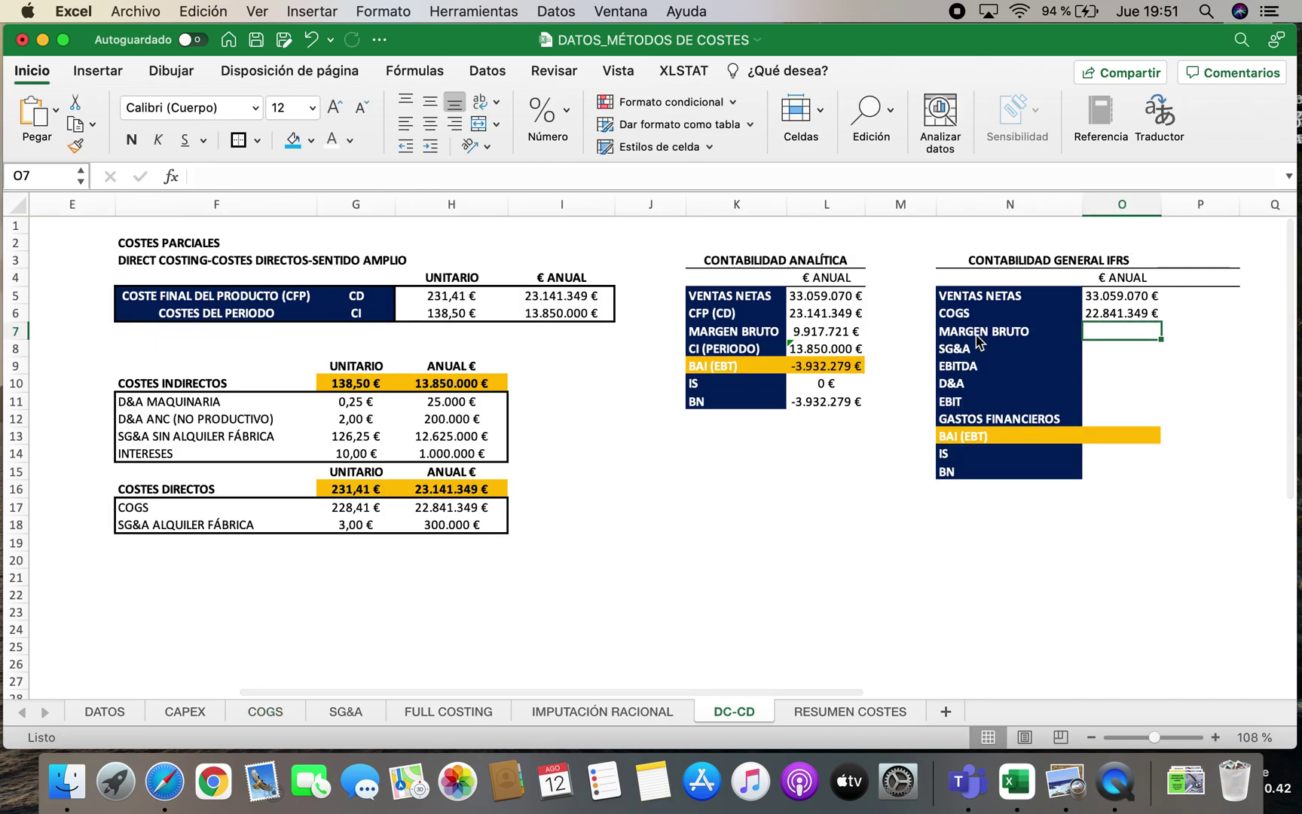
Calculate MARGEN BRUTO in O7 of the CONTABILIDAD GENERAL IFRS table as net sales minus COGS (O5-O6)
type("=")
left_click(1108, 294)
type("-")
left_click(1111, 313)
key("Return")
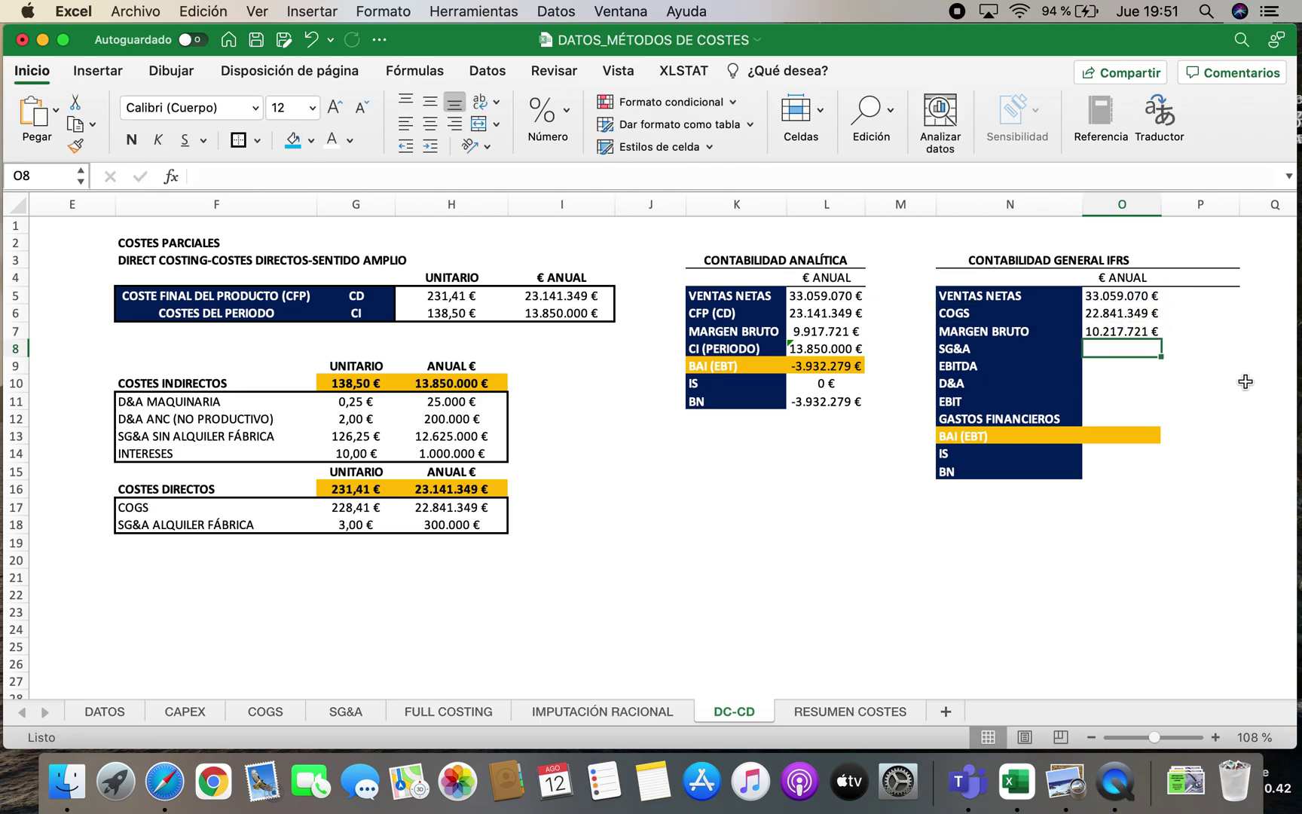
Link SG&A of the IFRS table in O8 to the annual SG&A TOTAL in F19 of the SG&A sheet
type("=")
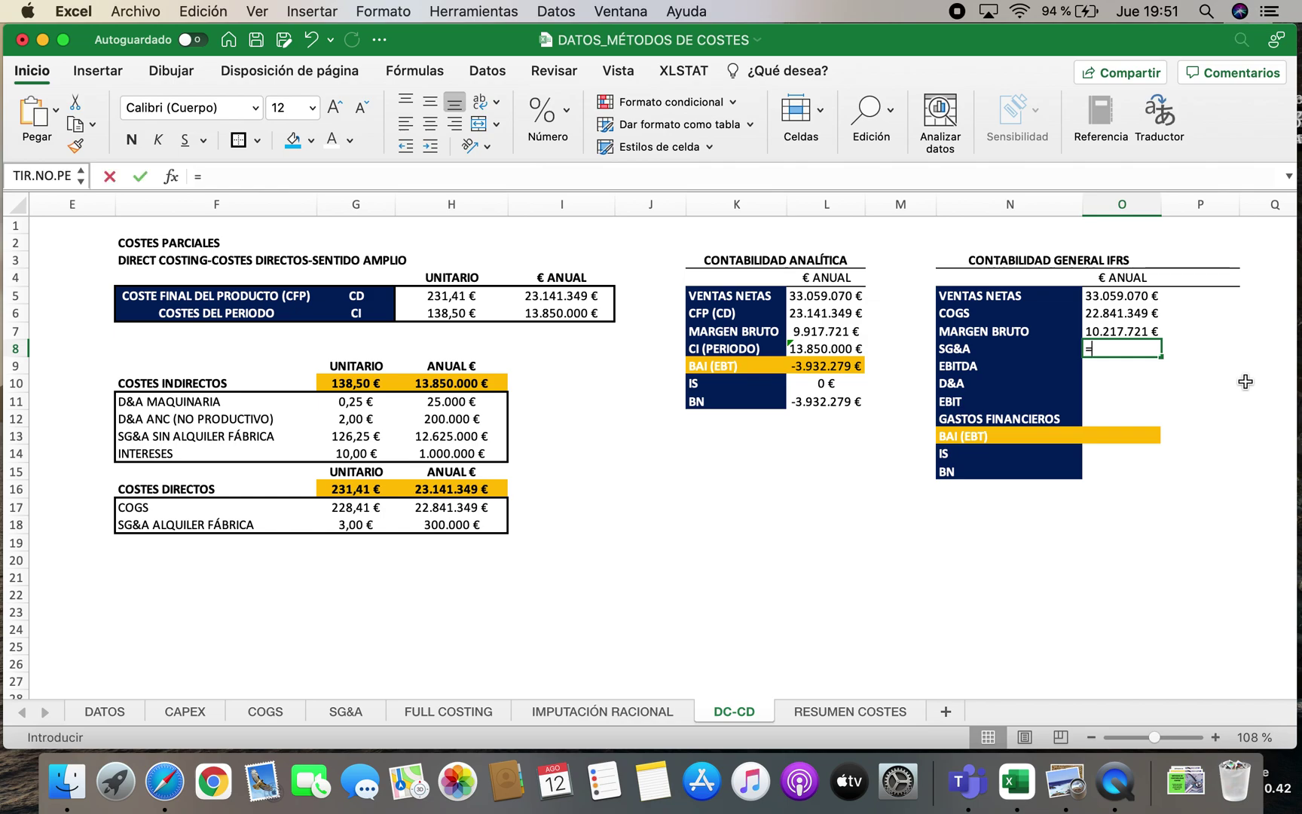
left_click(348, 712)
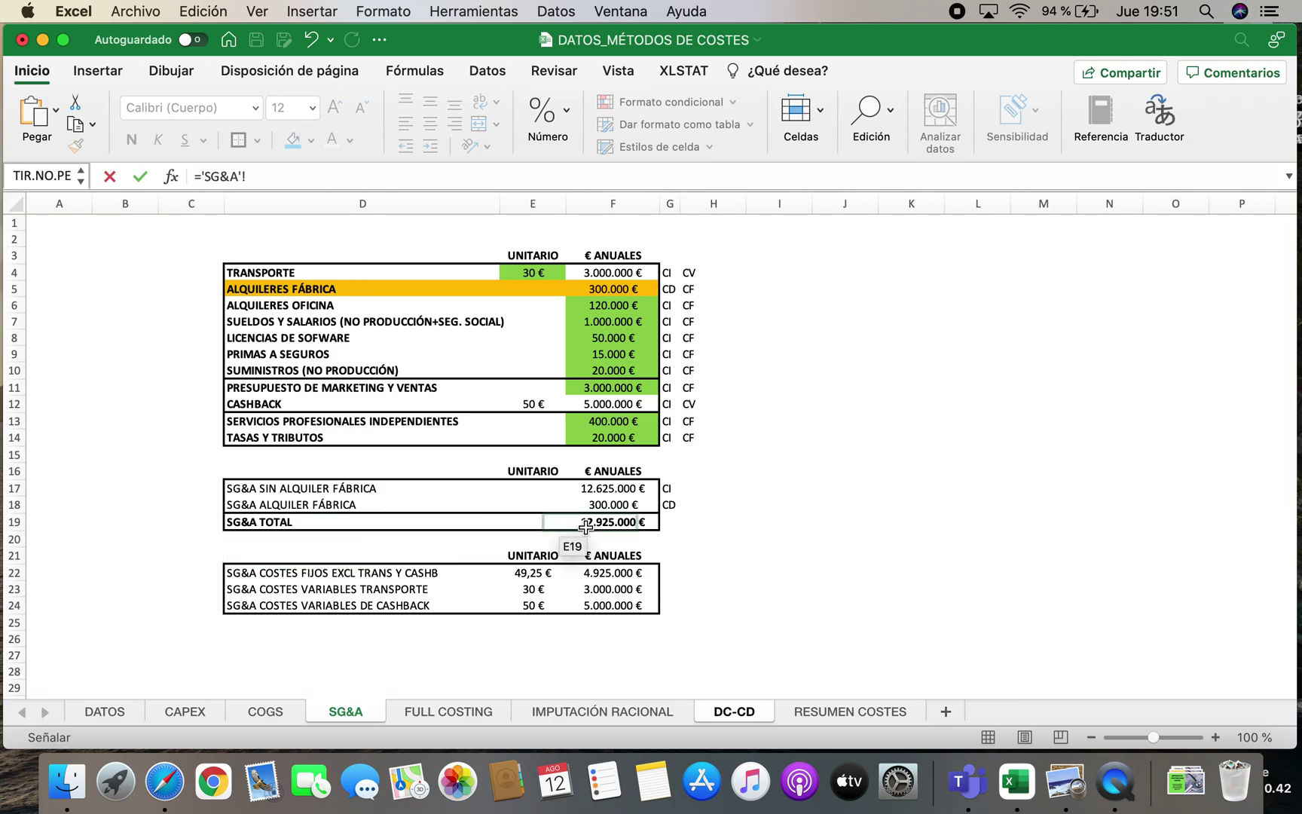
left_click(625, 521)
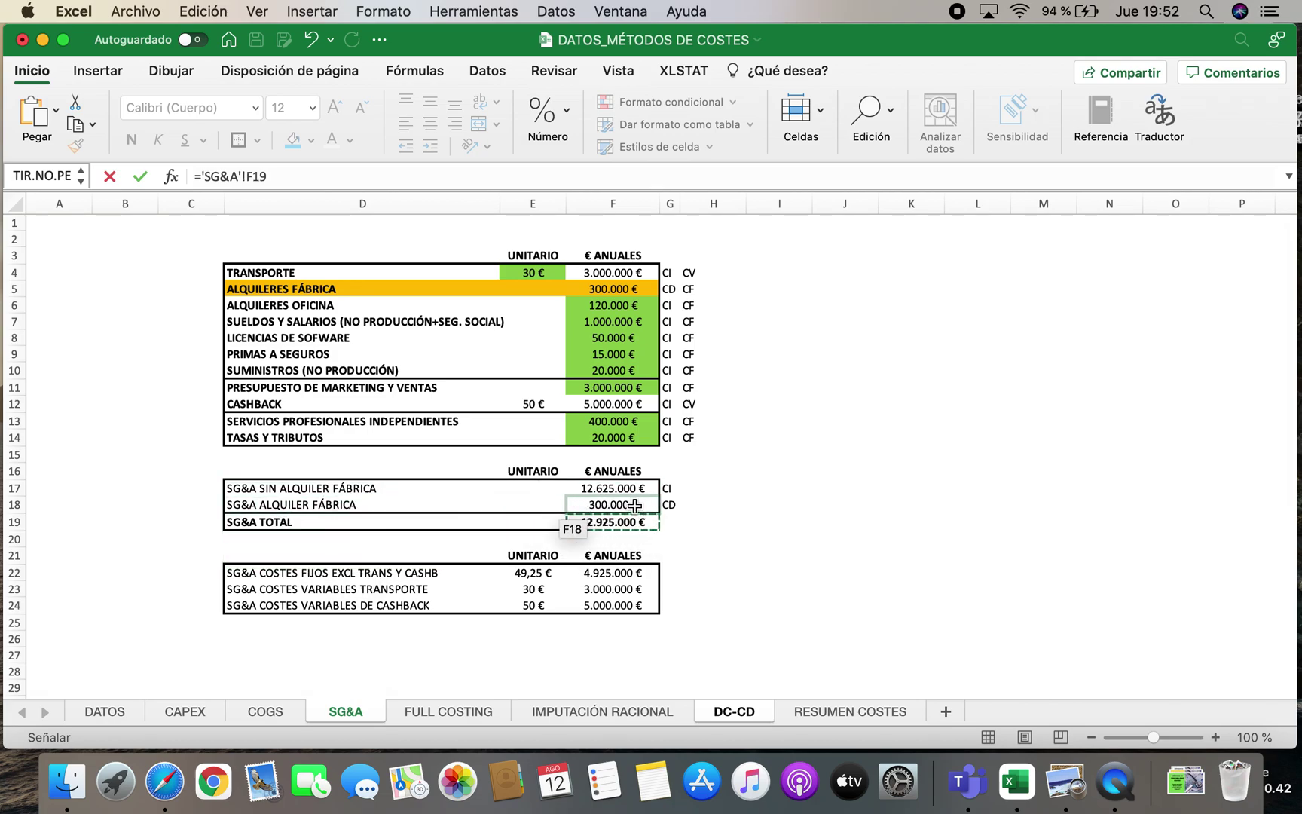
key("Return")
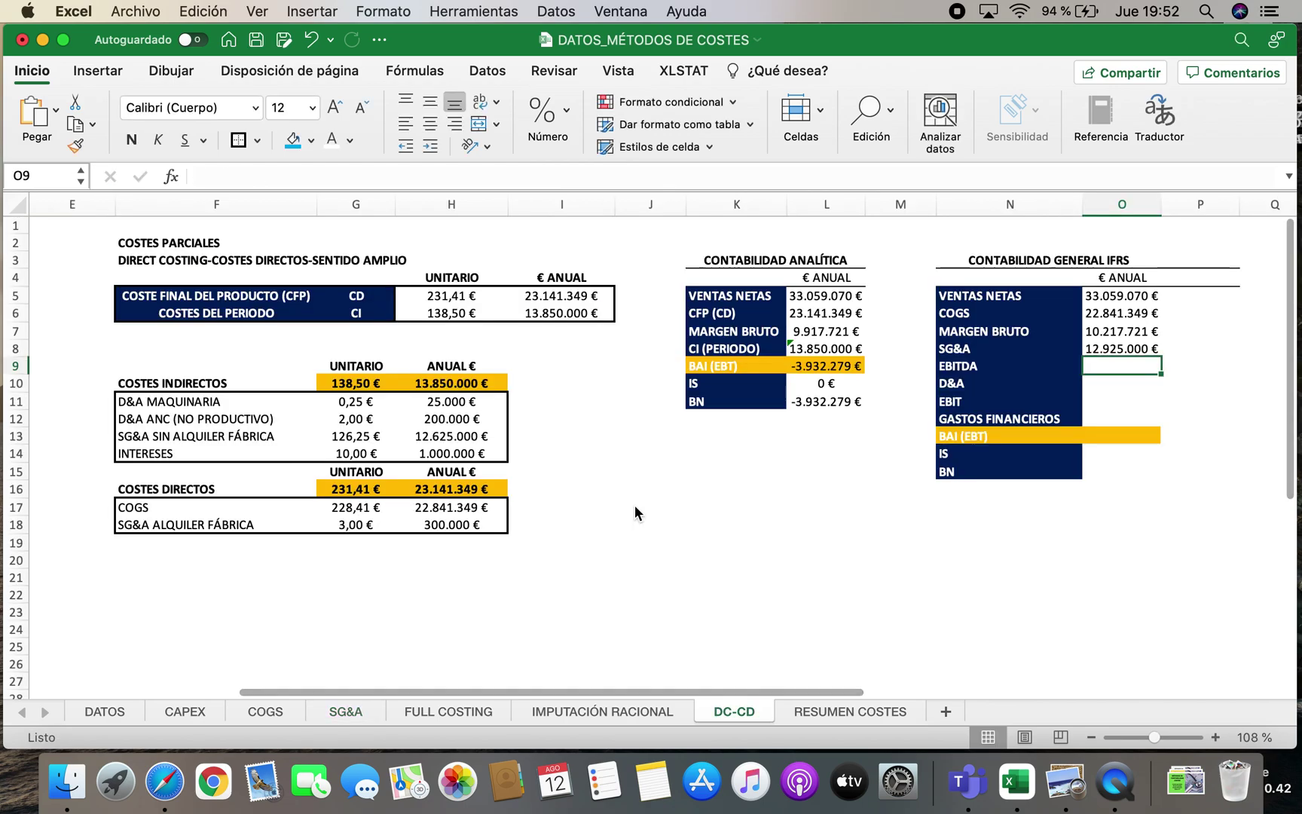
Calculate EBITDA in O9 as MARGEN BRUTO minus SG&A (O7-O8)
type("=")
left_click(1116, 332)
type("-")
left_click(1116, 350)
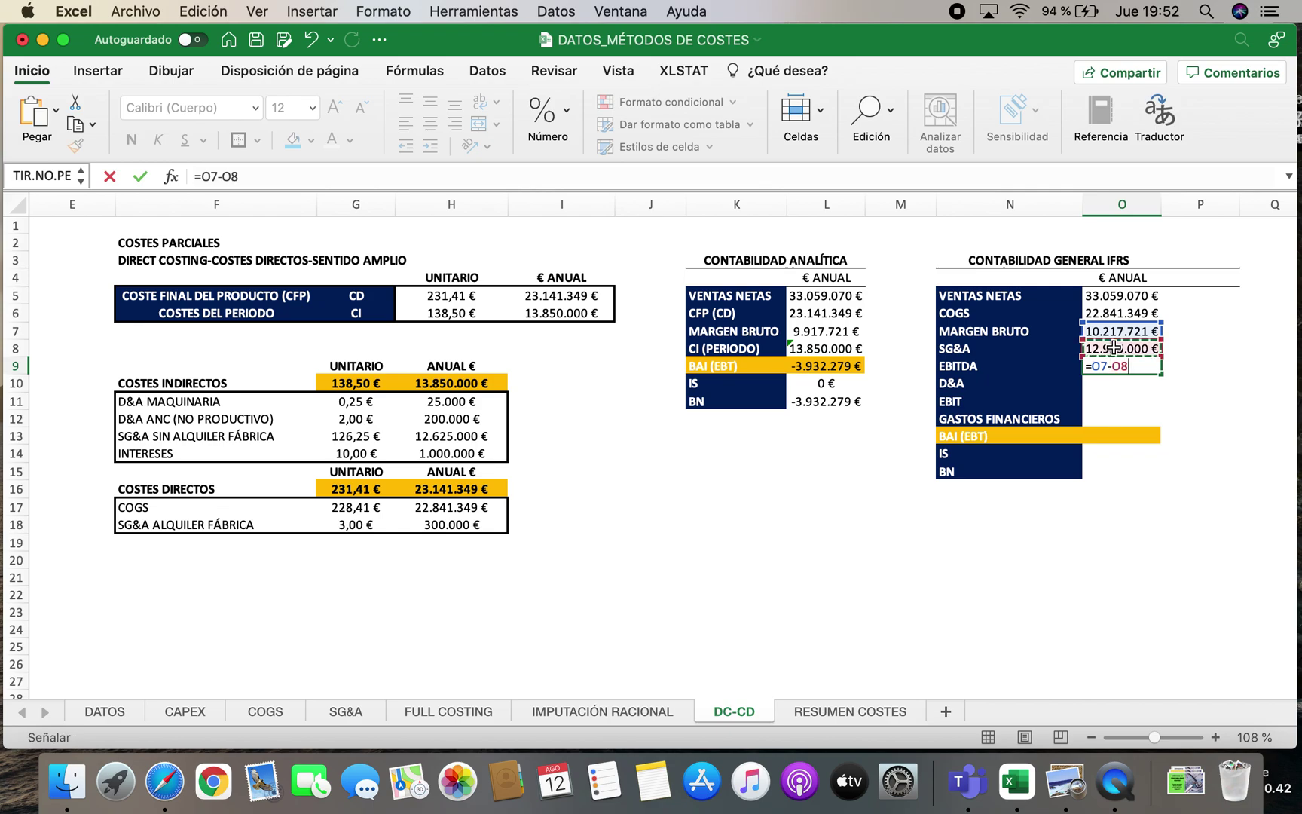
key("Return")
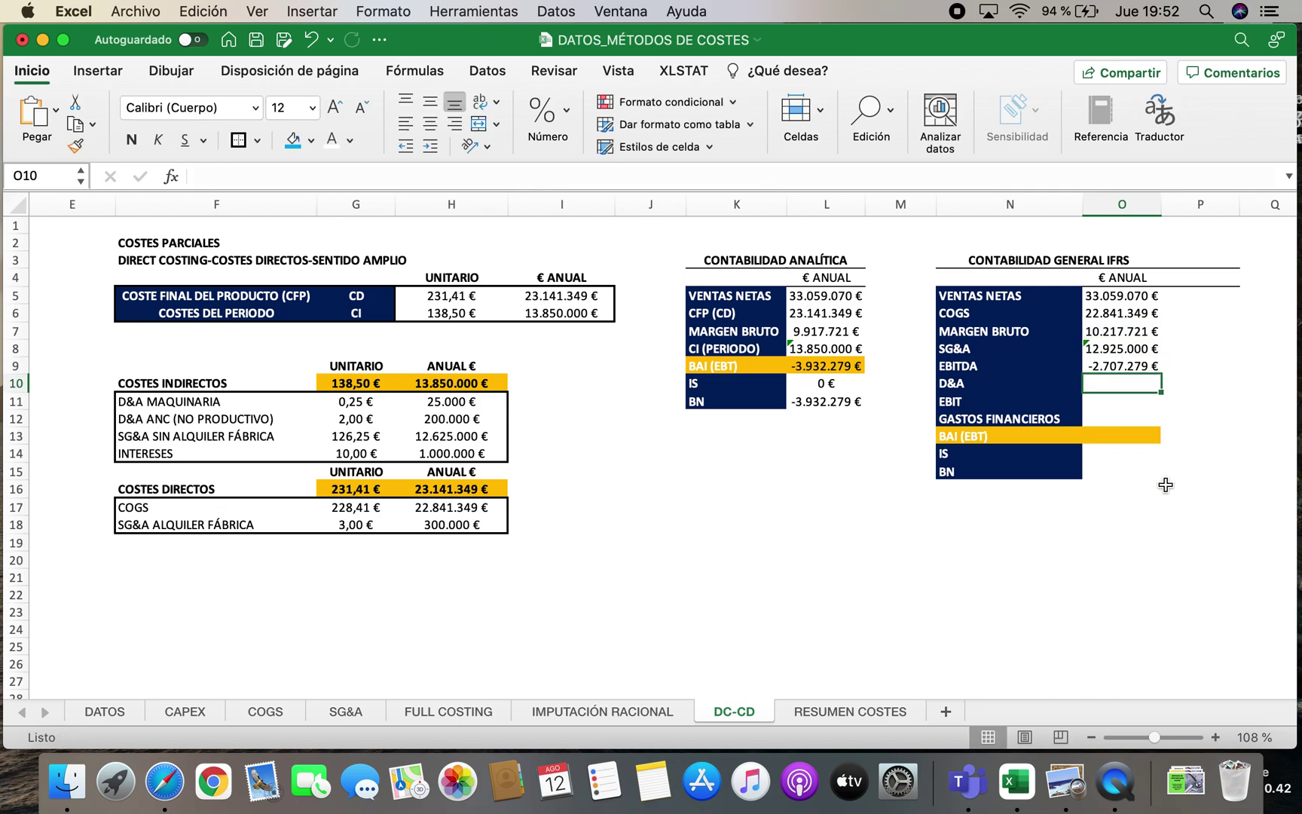
Calculate D&A in O10 as the sum of the two depreciation amounts in I6 and I7 of the CAPEX sheet
type("=")
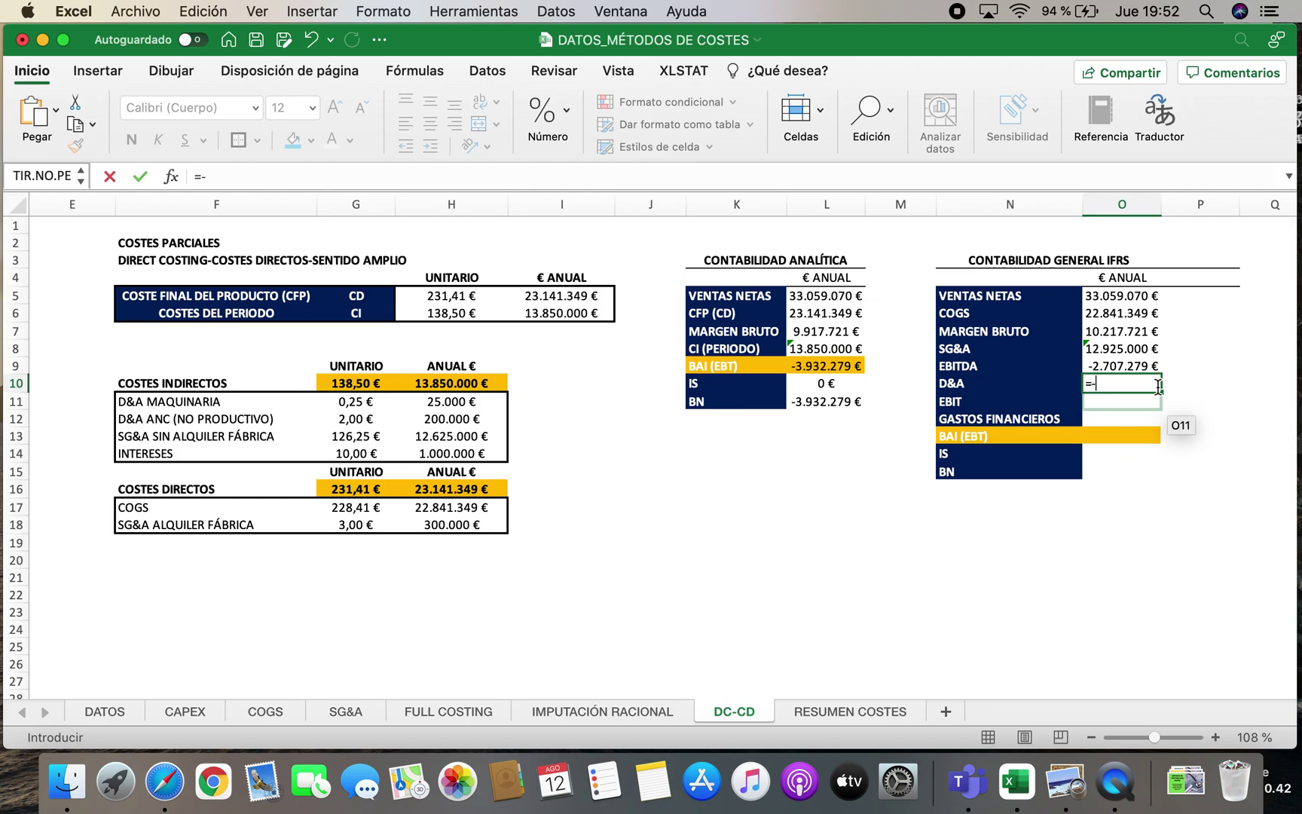
left_click(181, 718)
left_click(725, 304)
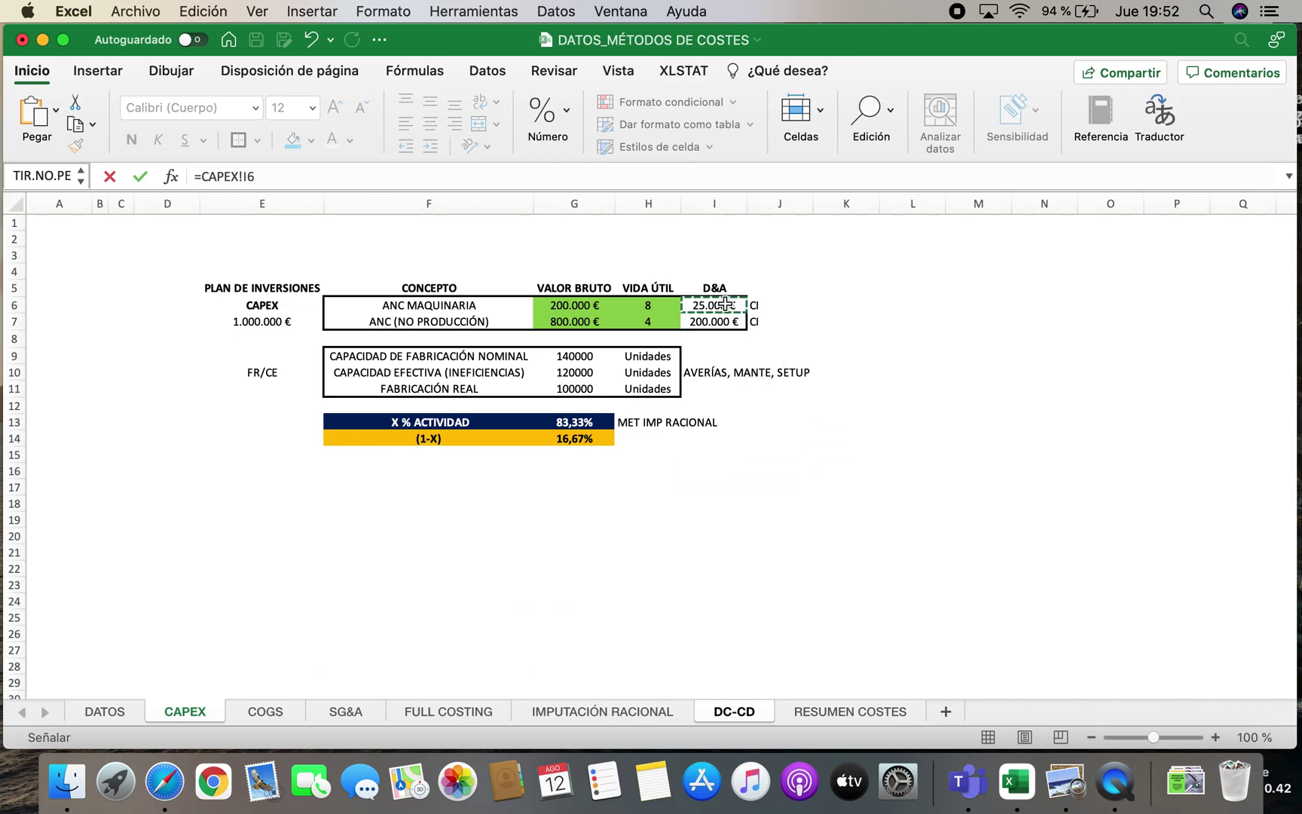
type("+")
left_click(731, 324)
key("Return")
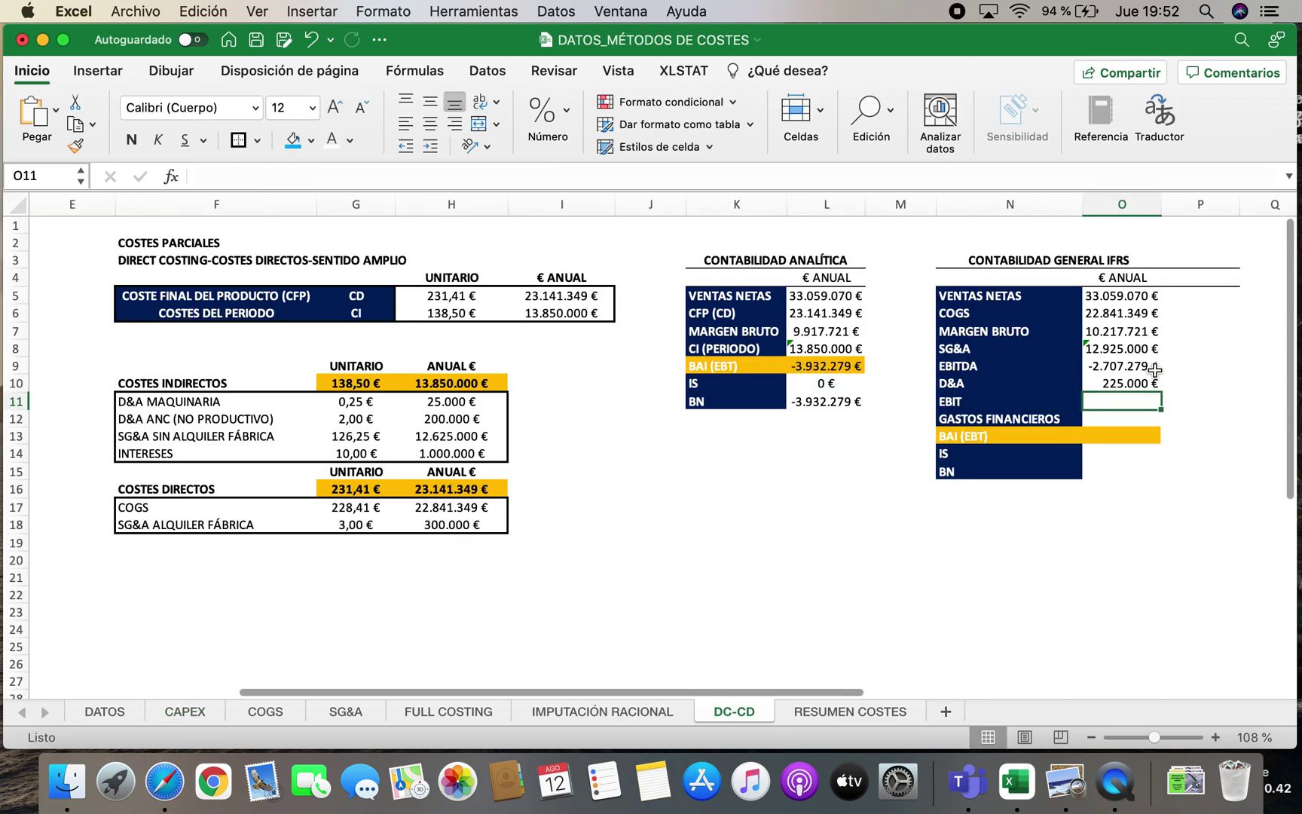
Calculate EBIT in O11 as EBITDA minus D&A (O9-O10)
type("=-")
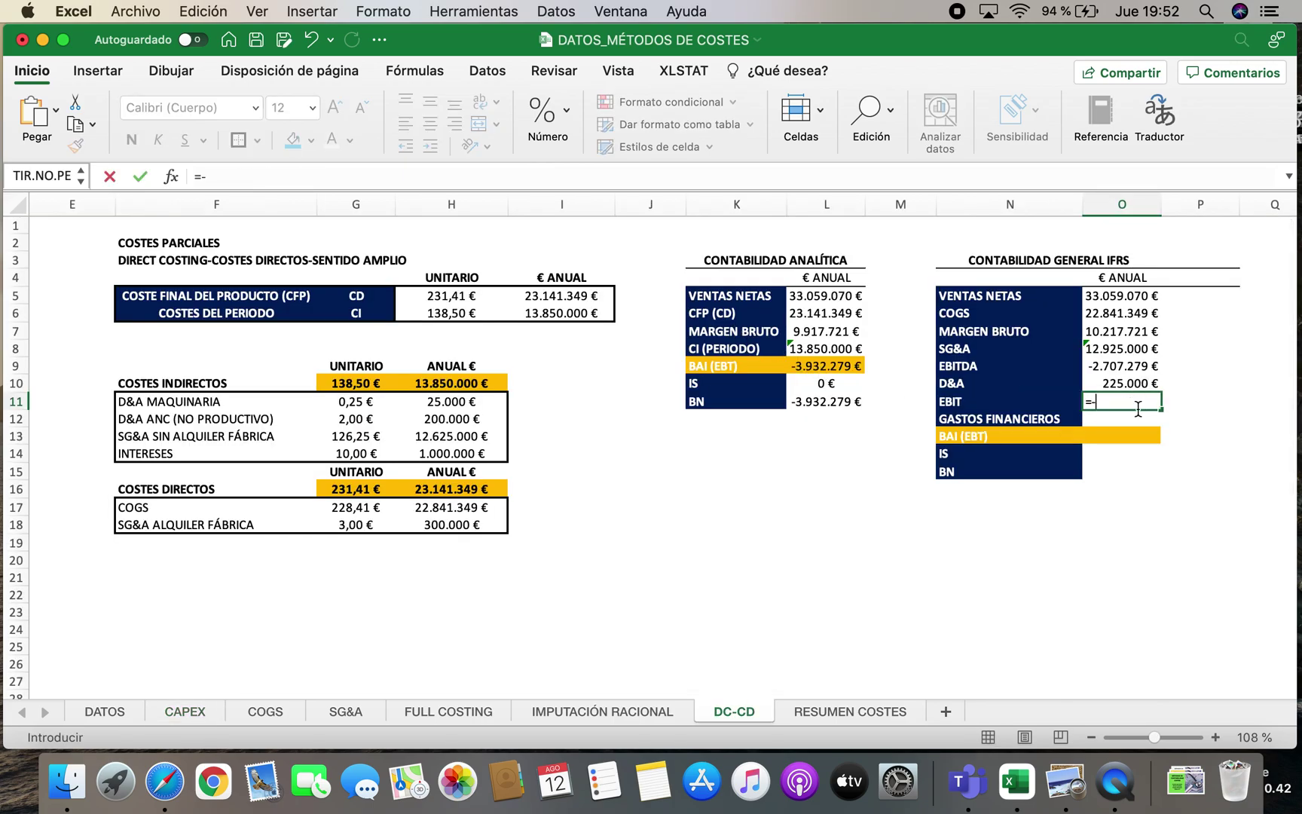
left_click(1132, 385)
key("BackSpace")
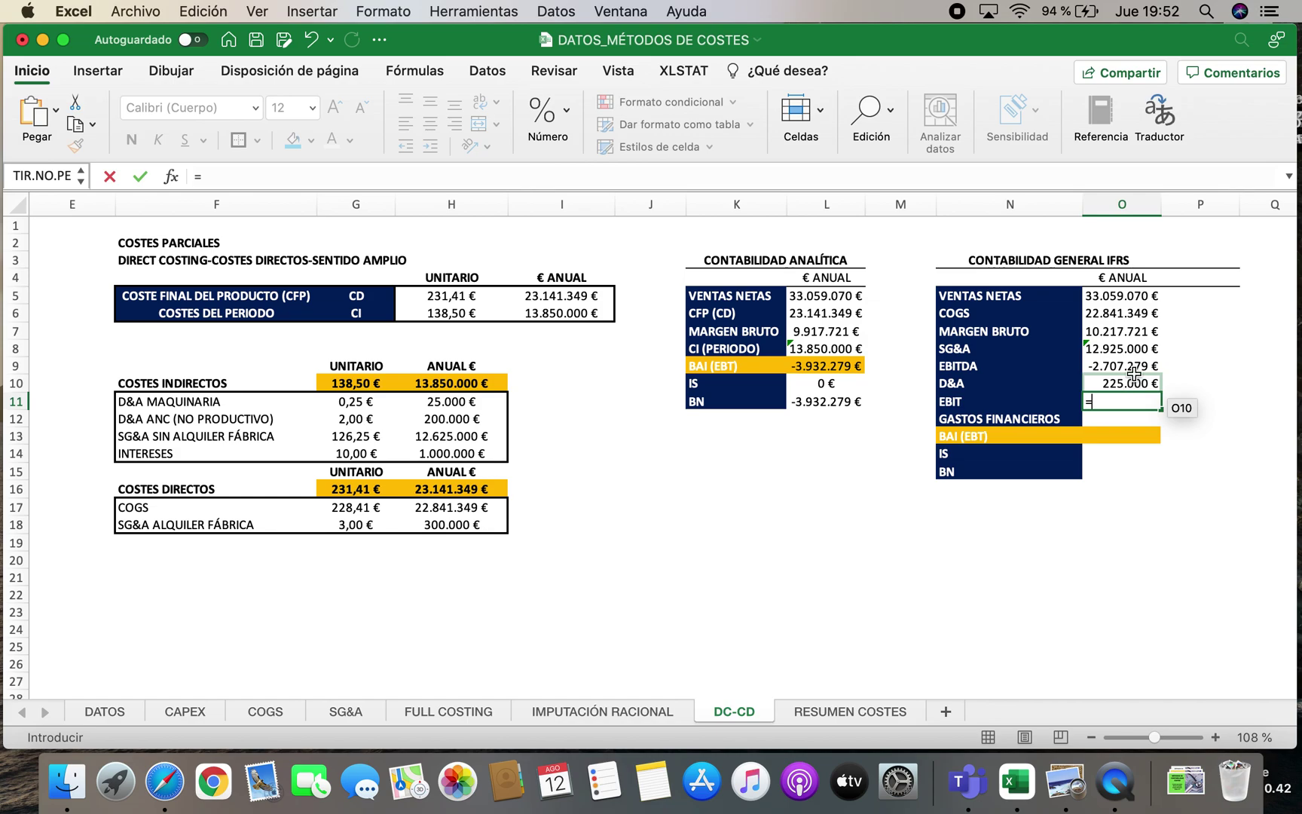
left_click(1130, 367)
type("-")
left_click(1134, 384)
key("Return")
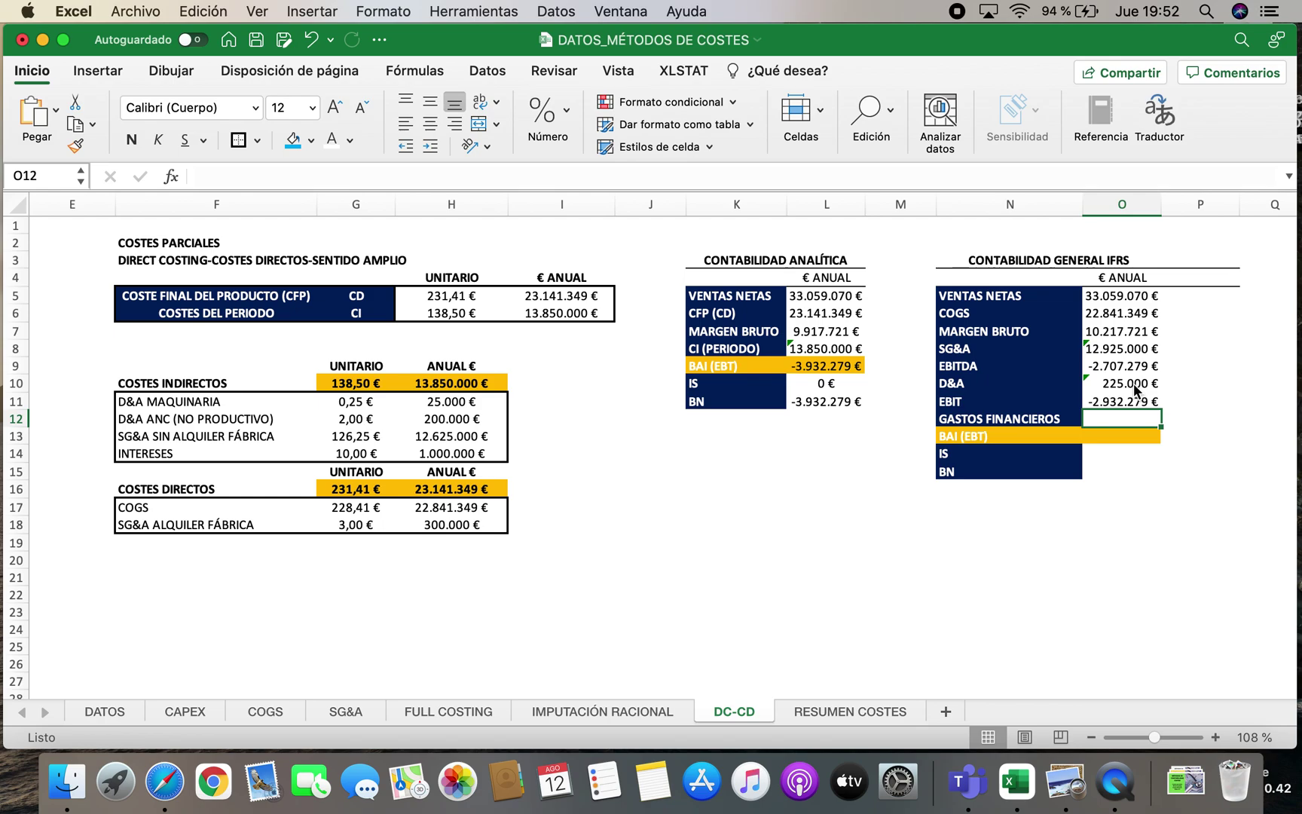
Link GASTOS FINANCIEROS in O12 to the financial expenses in H8 of the DATOS sheet
type("=")
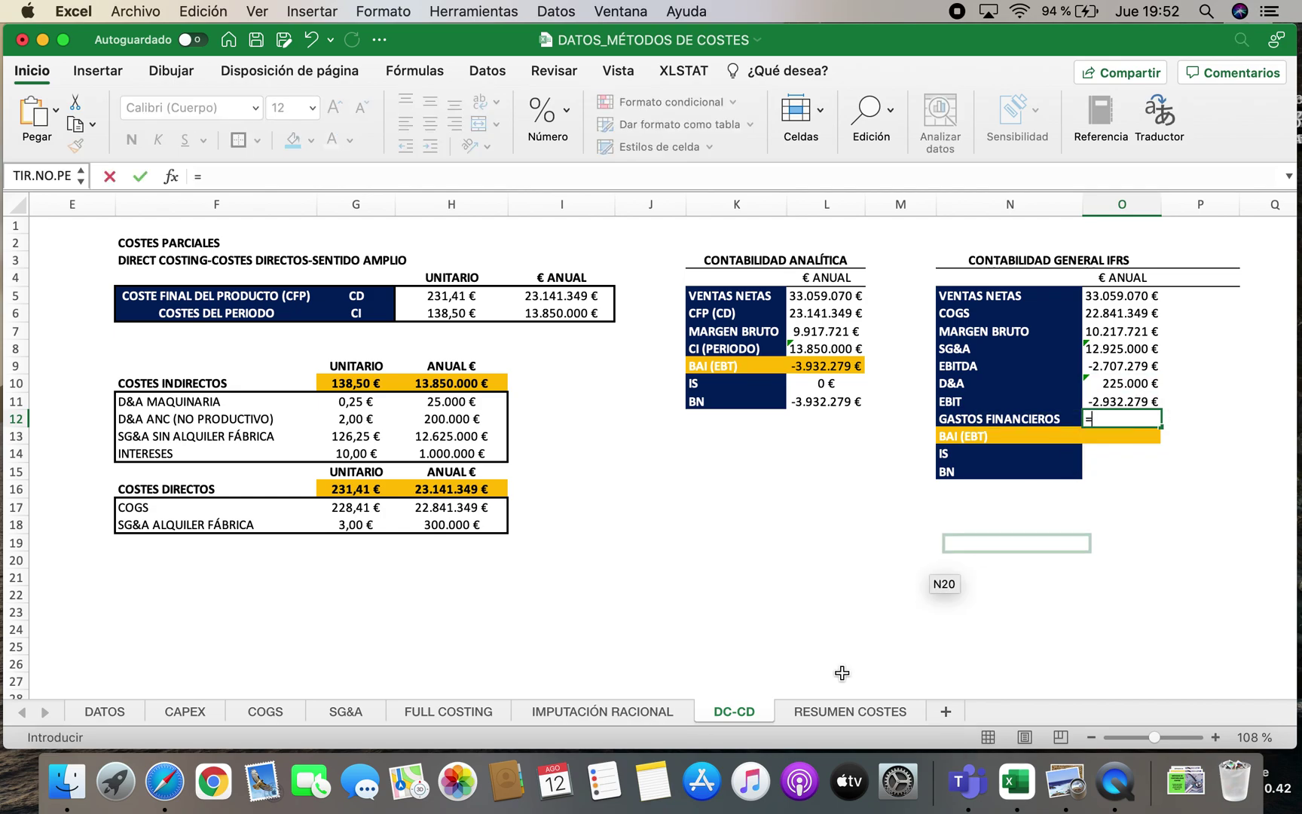
left_click(79, 709)
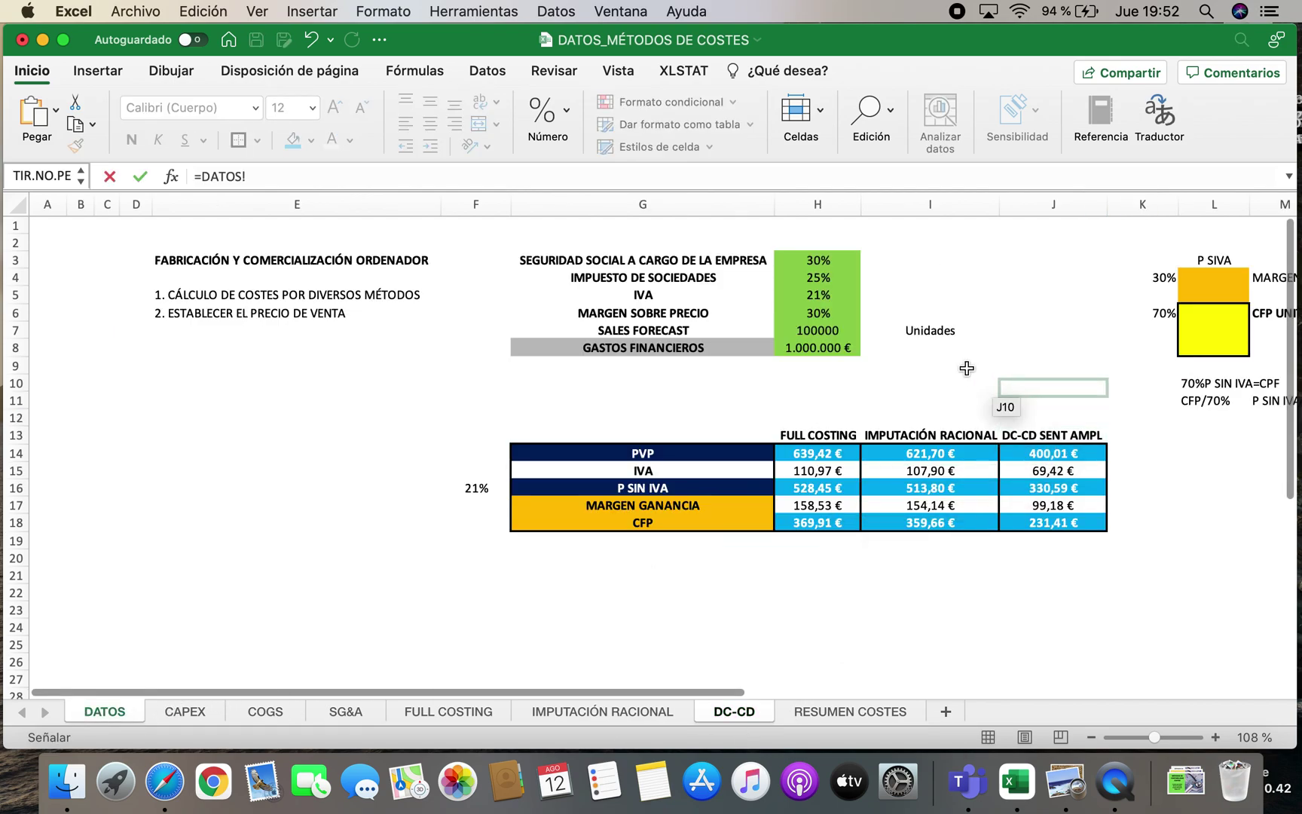
left_click(855, 349)
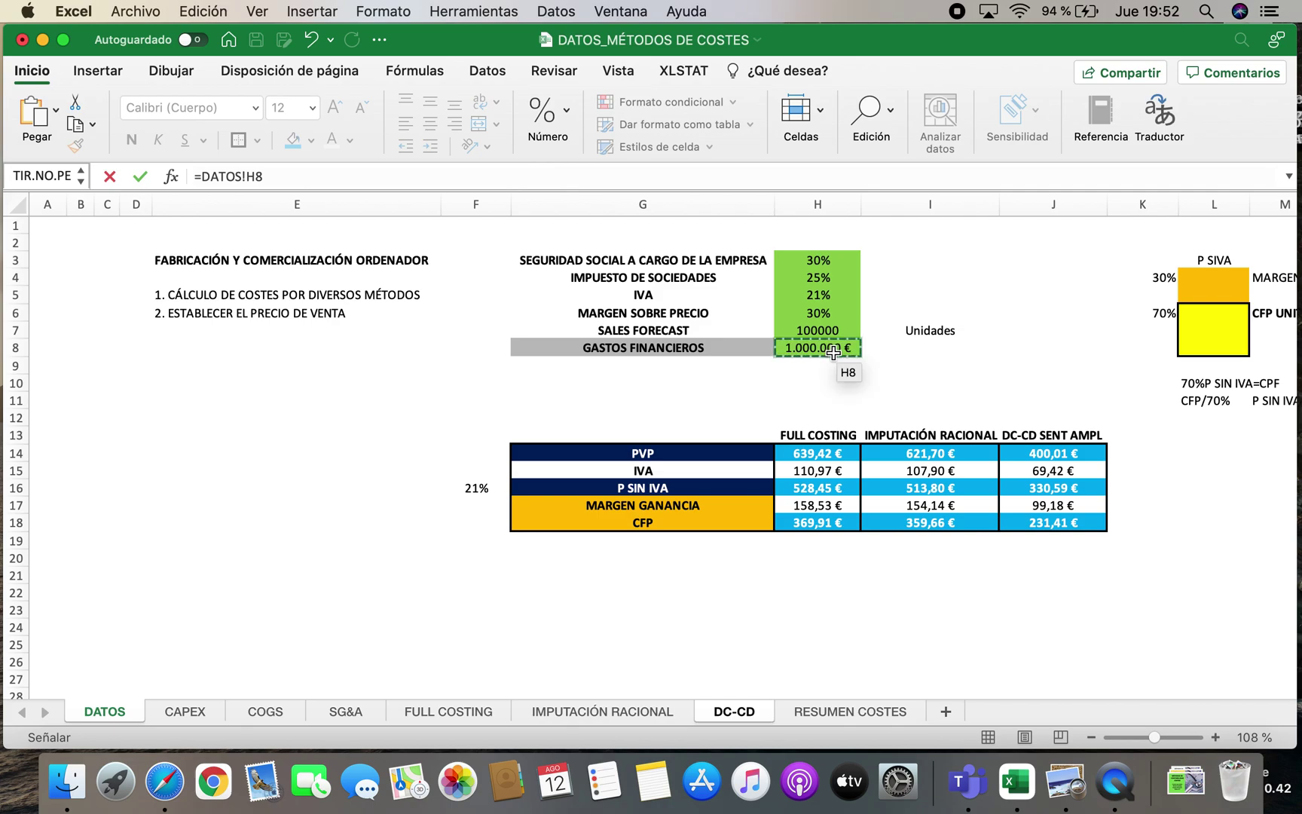
key("Return")
Calculate BAI (EBT) in O13 as EBIT minus GASTOS FINANCIEROS (O11-O12)
type("=")
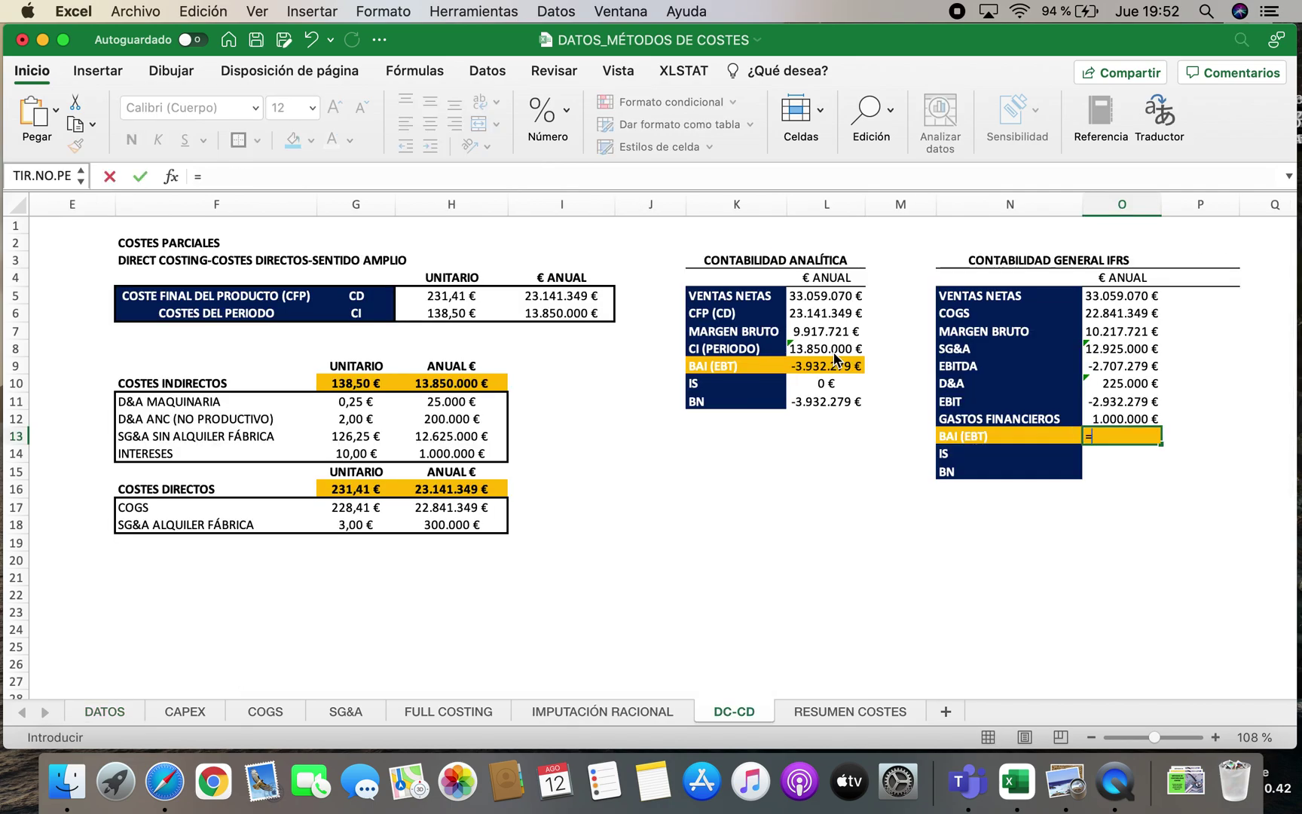
left_click(1106, 404)
type("-")
left_click(1104, 417)
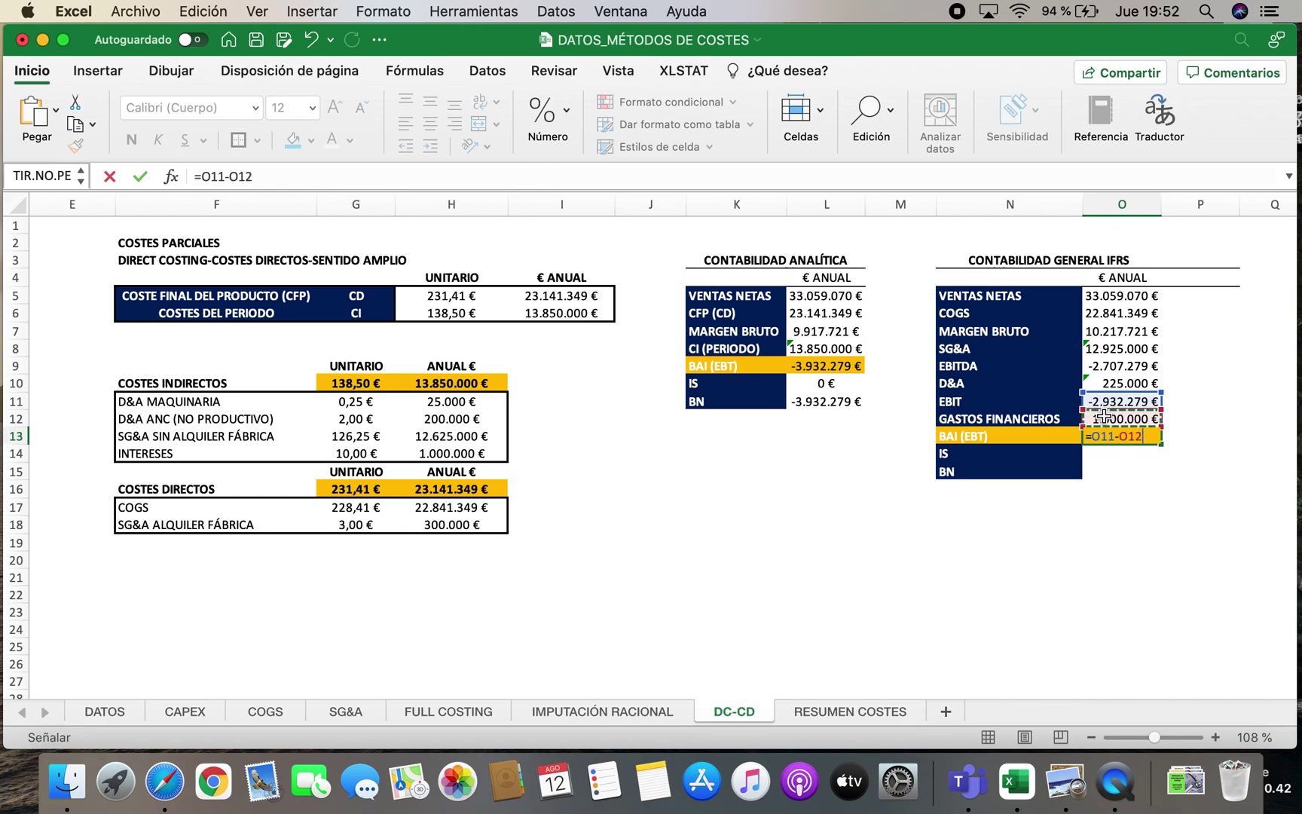
key("Return")
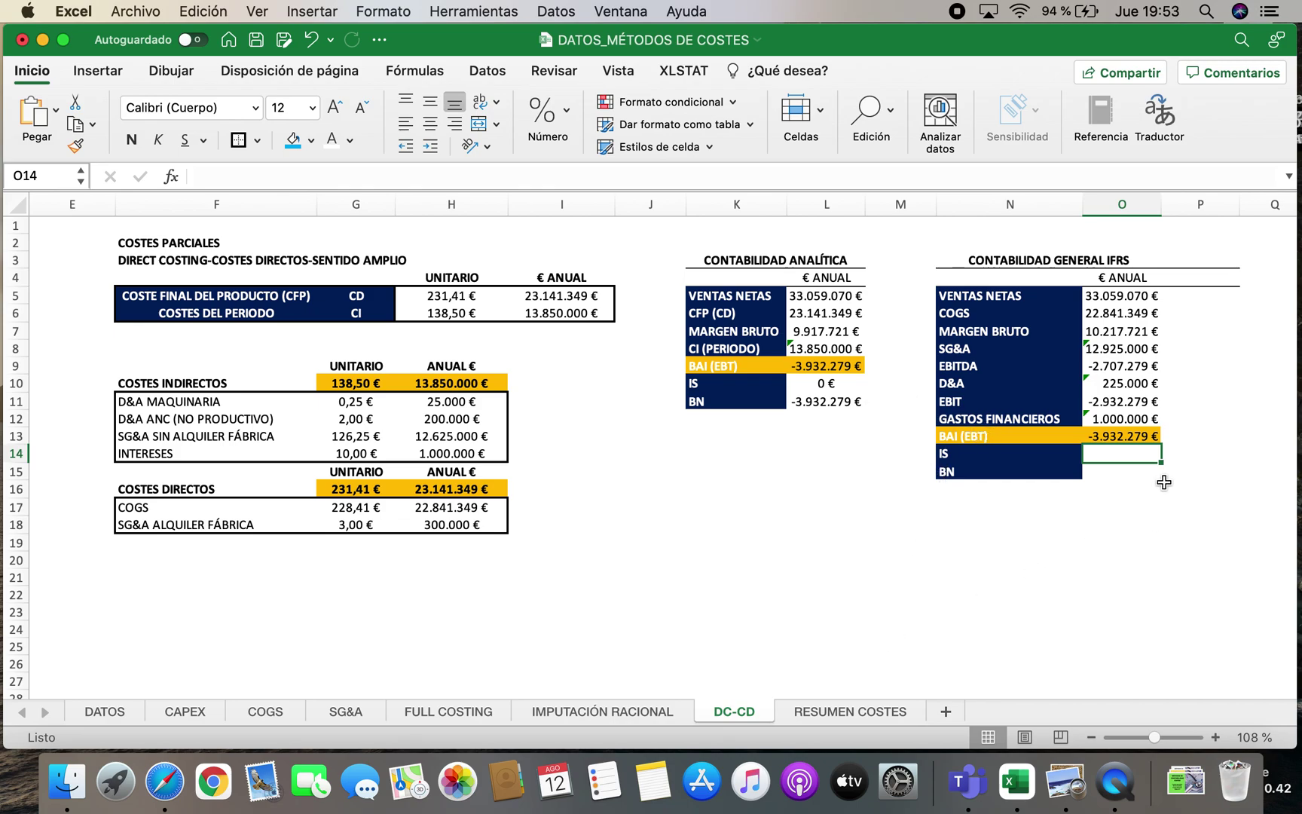
Link IS of the IFRS table in O14 to the analytical IS in L10
type("=")
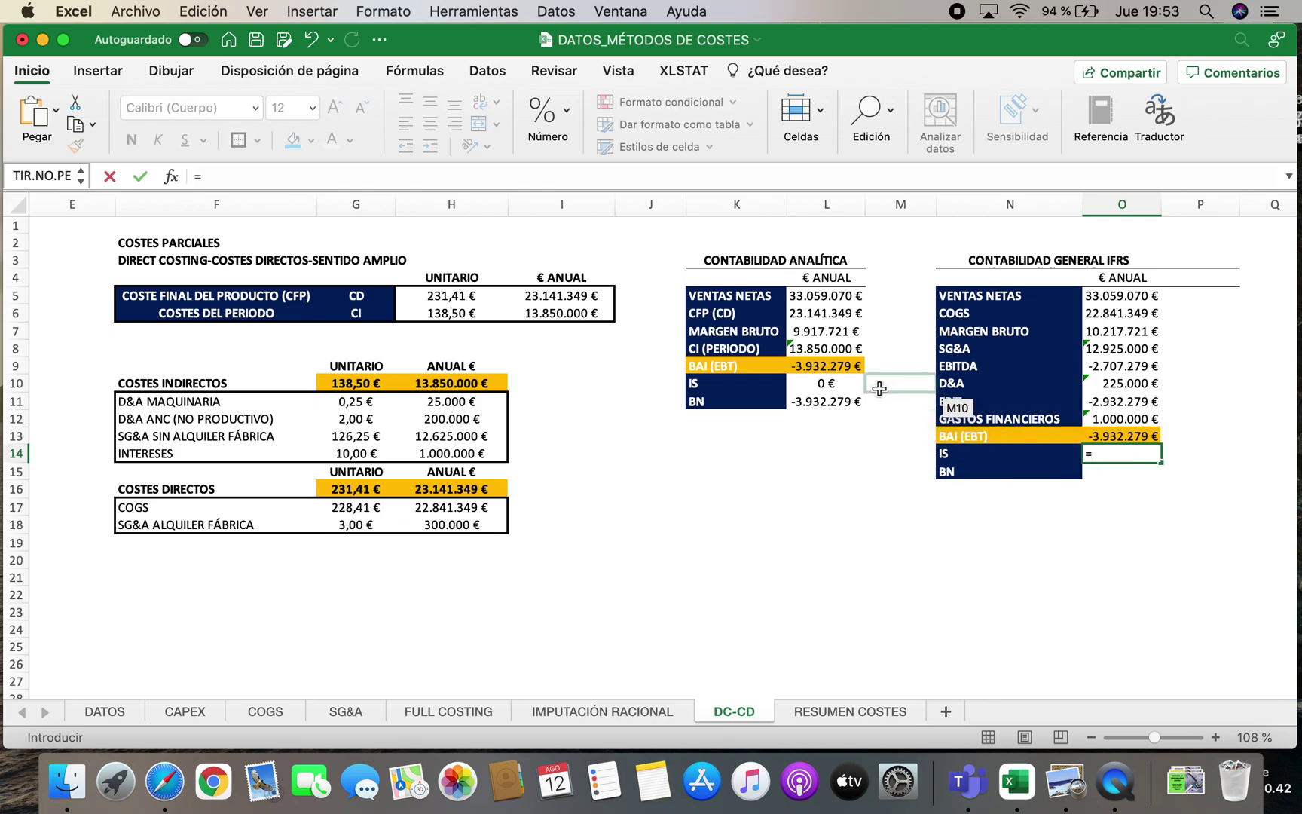
left_click(844, 382)
key("Return")
Calculate BN of the IFRS table in O15 as BAI (EBT) plus IS (O13+O14)
type("=")
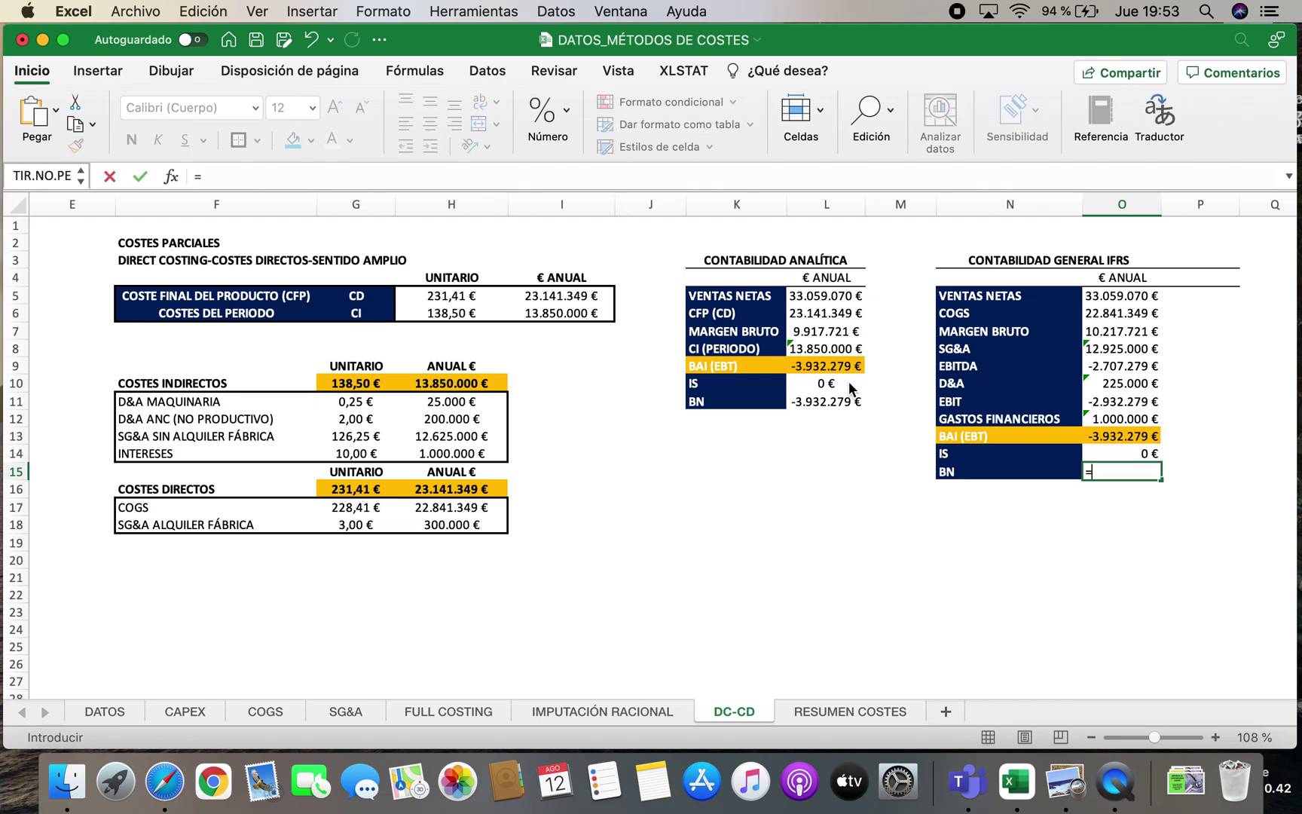
left_click(1097, 434)
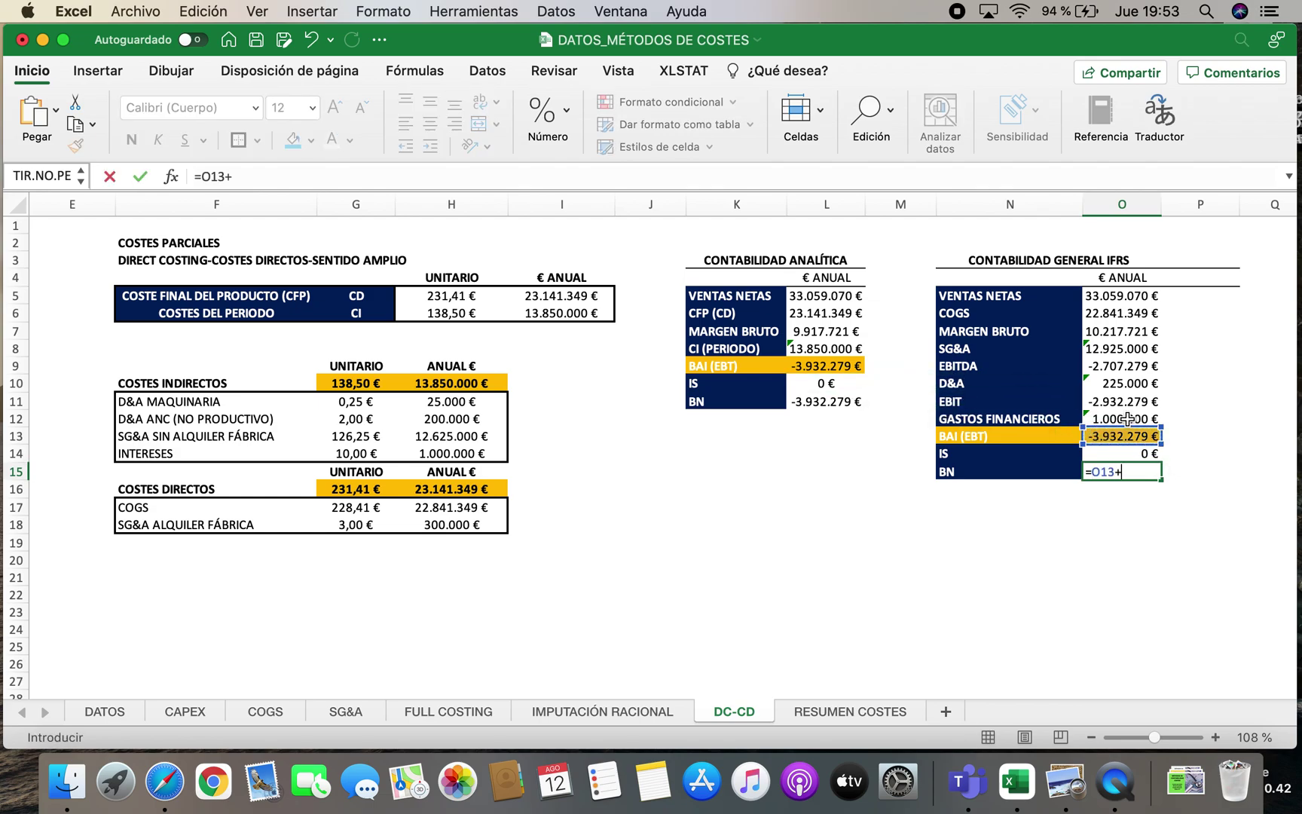
type("+")
left_click(1140, 453)
key("Return")
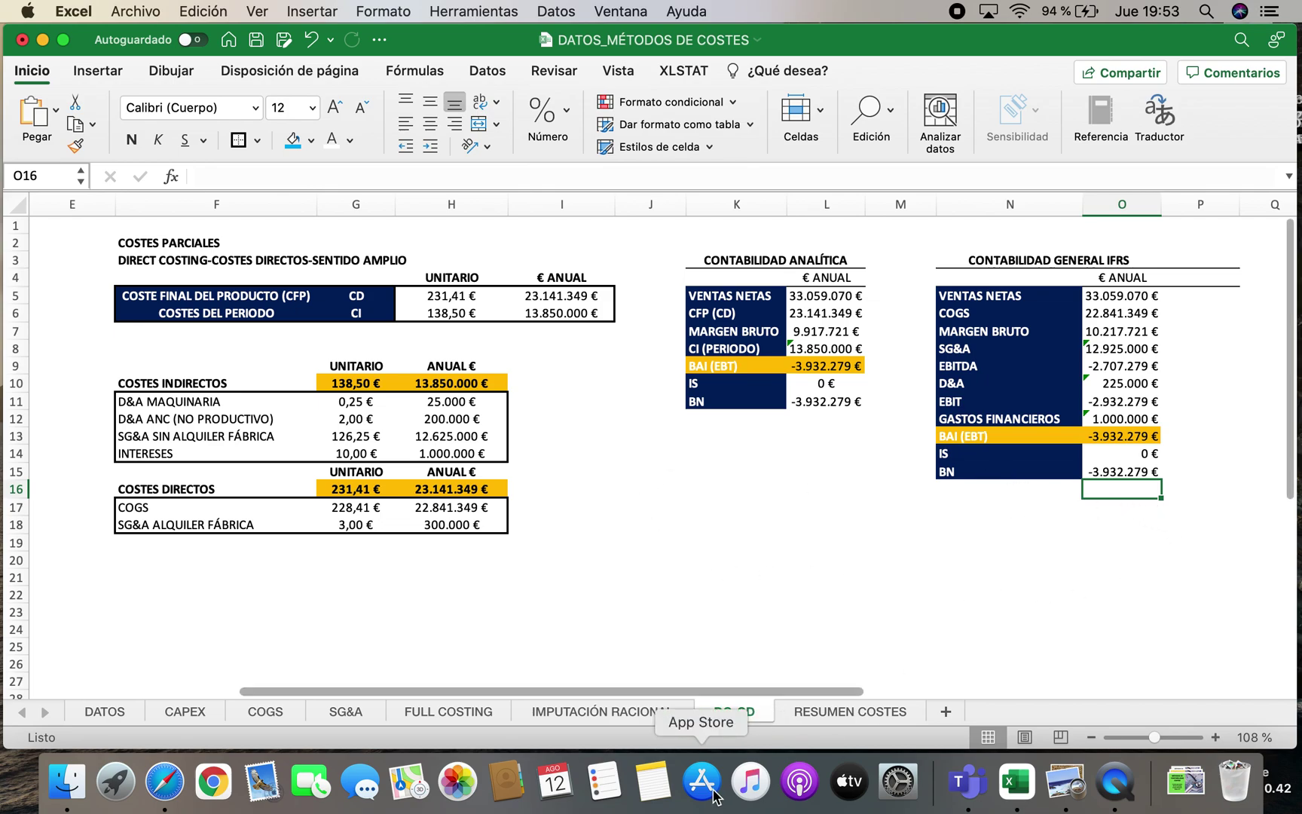
Review the IFRS and analytical income statements in the FULL COSTING sheet, including the VENTAS NETAS, CFP and BAI lines
left_click(436, 708)
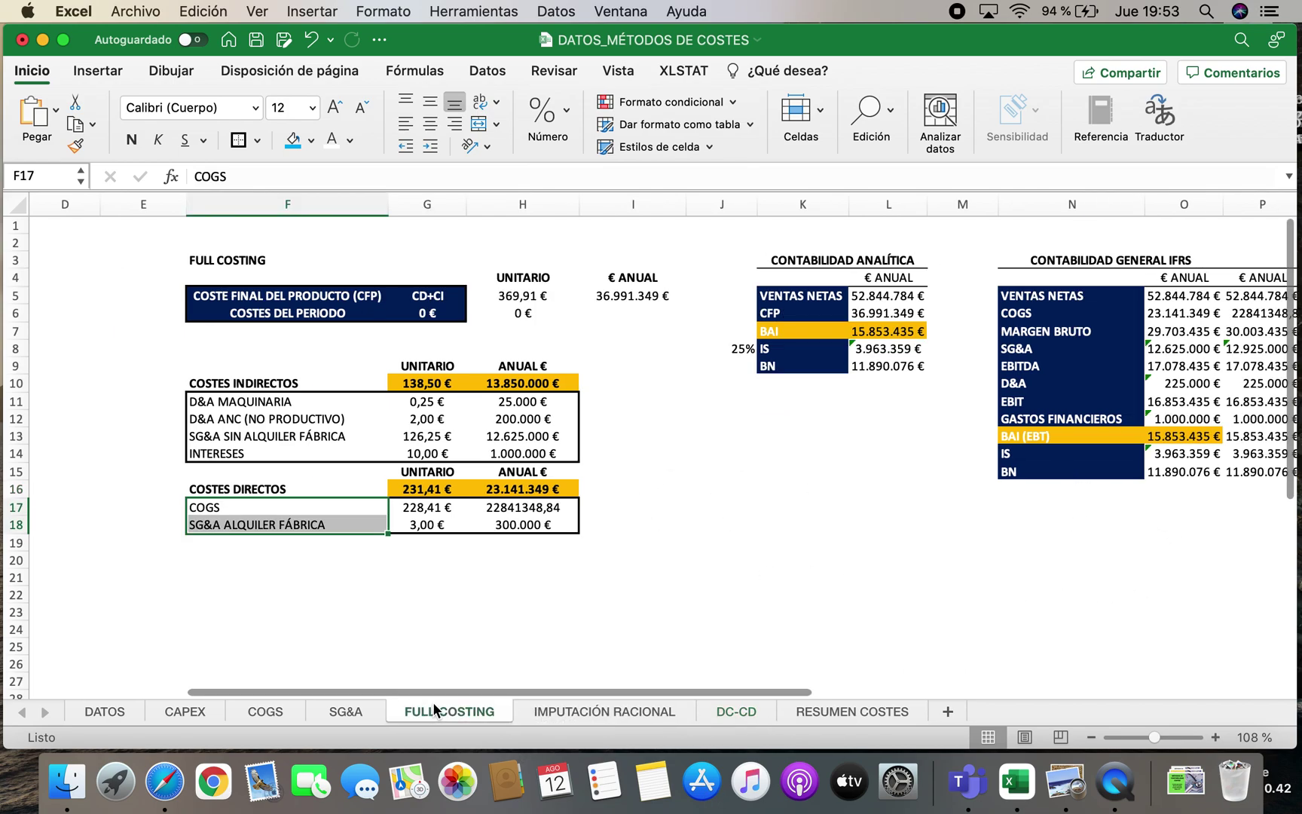
left_click(1059, 330)
key("Right")
key("Right")
key("Right")
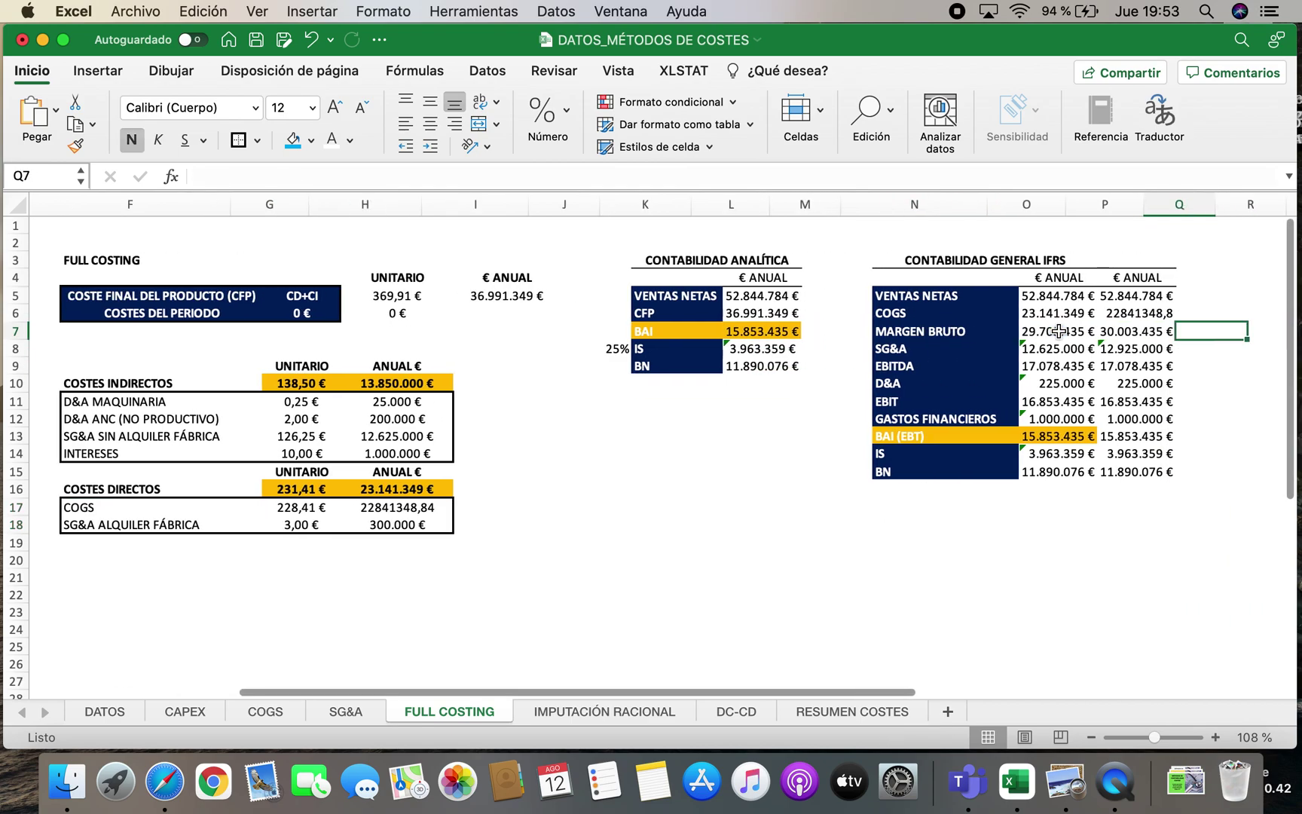
key("Left")
key("Left")
key("Up")
key("Up")
key("Up")
key("Up")
key("Left")
key("Right")
key("Down")
key("Down")
key("Right")
key("Right")
key("Left")
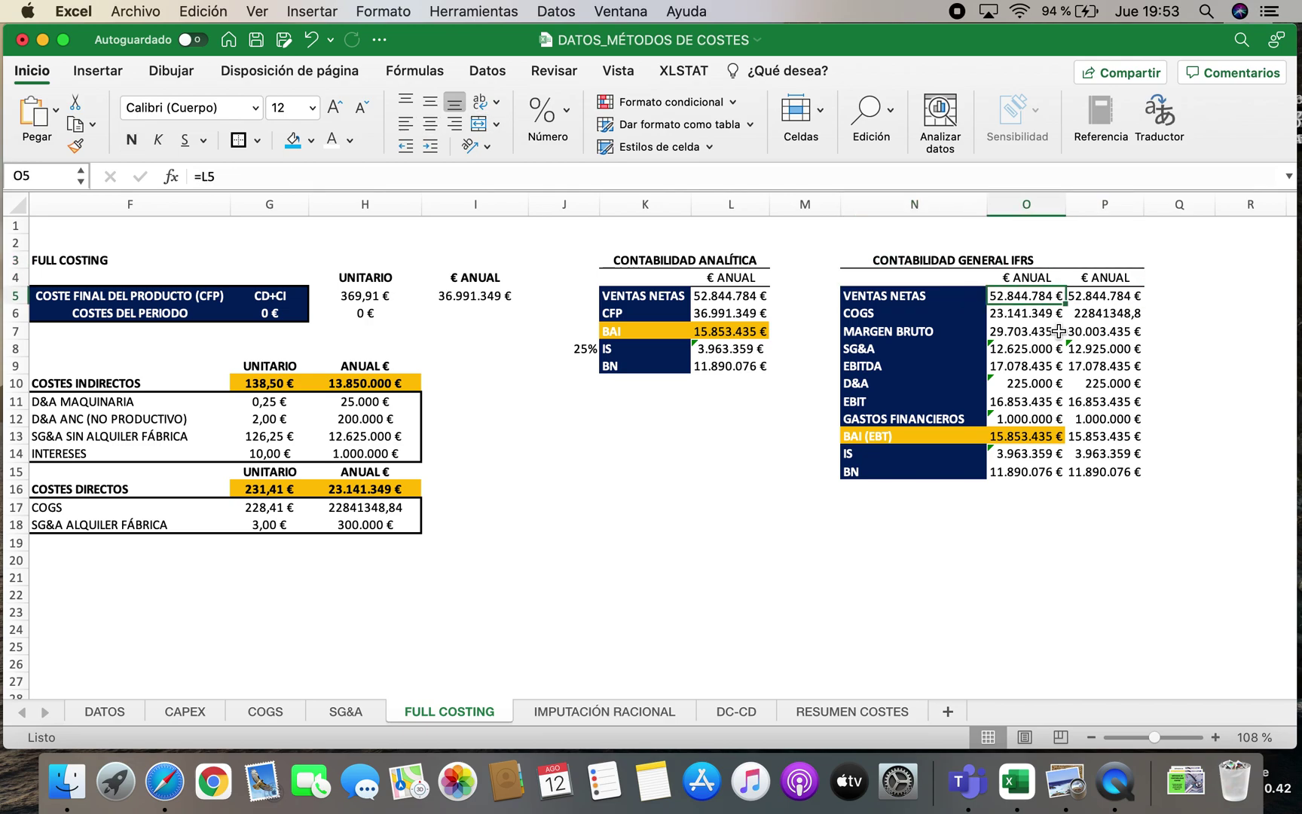
key("Left")
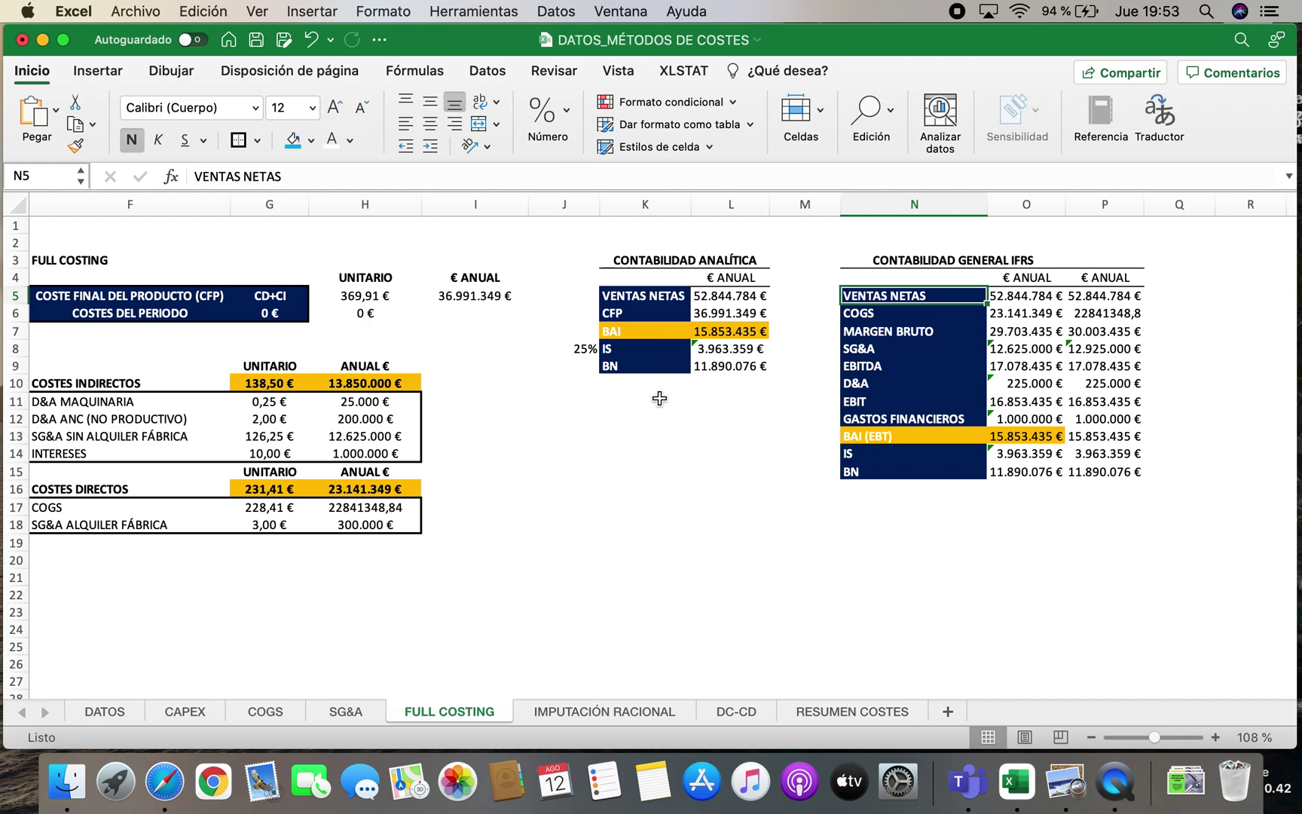
left_click_drag(603, 296, 735, 368)
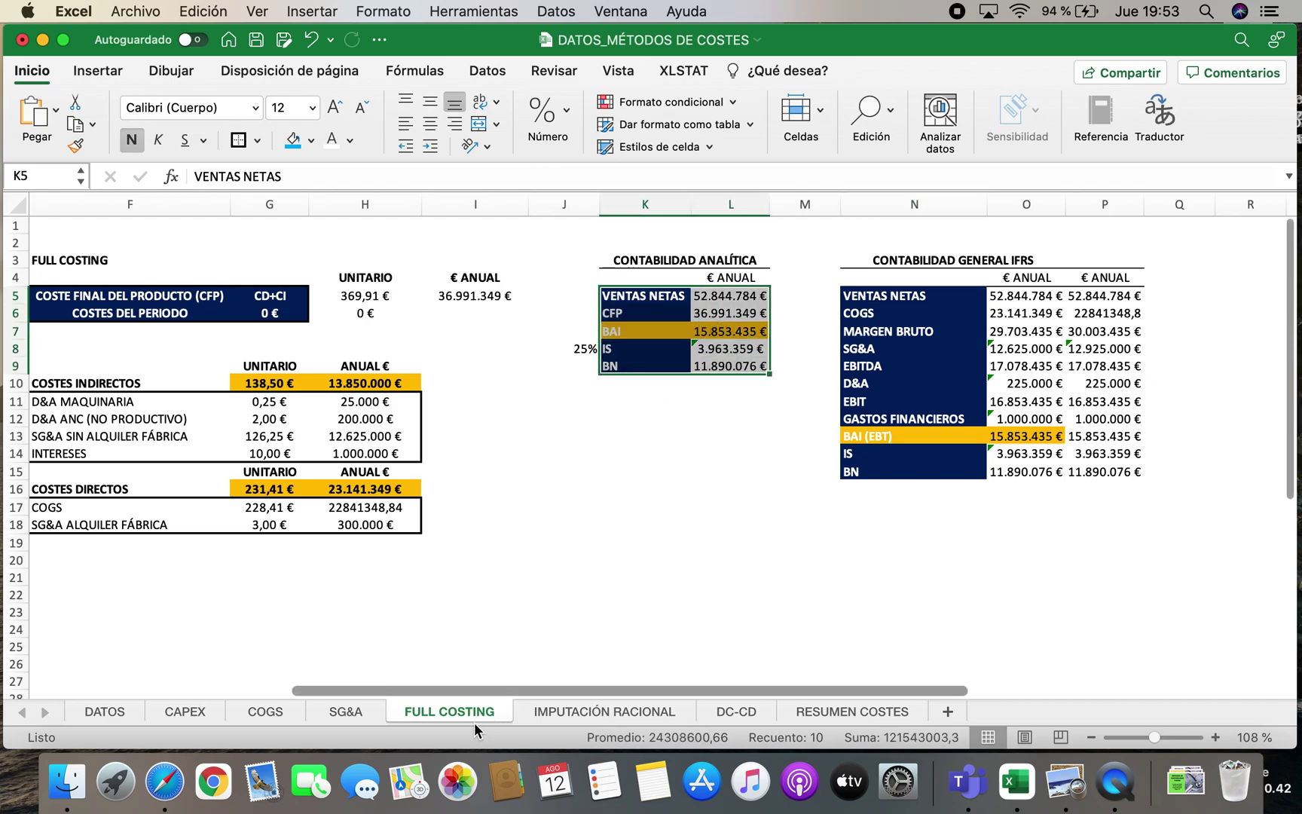
left_click(649, 298)
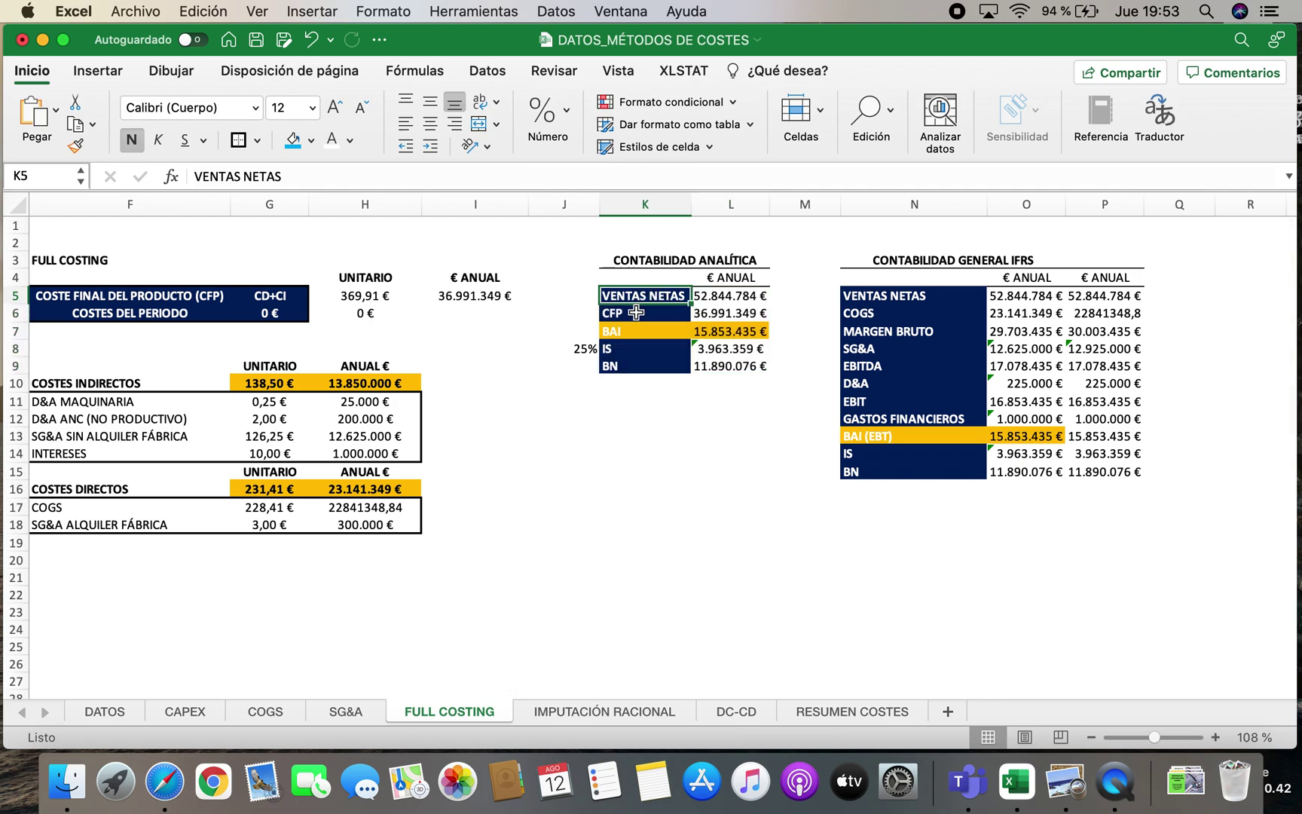
left_click(637, 312)
left_click(631, 331)
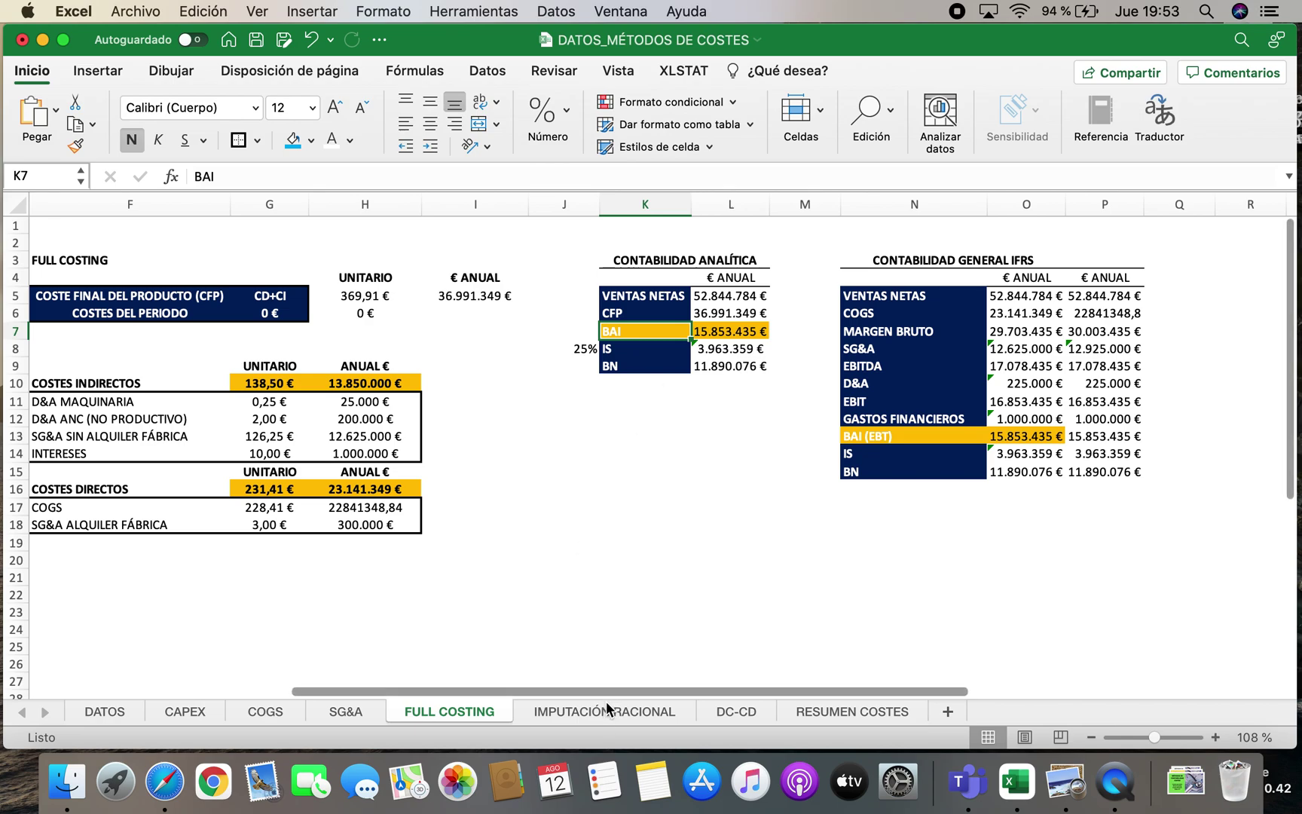
Examine the analytical income statement in the IMPUTACIÓN RACIONAL sheet line by line, from VENTAS NETAS to 16,67%CF
left_click(569, 708)
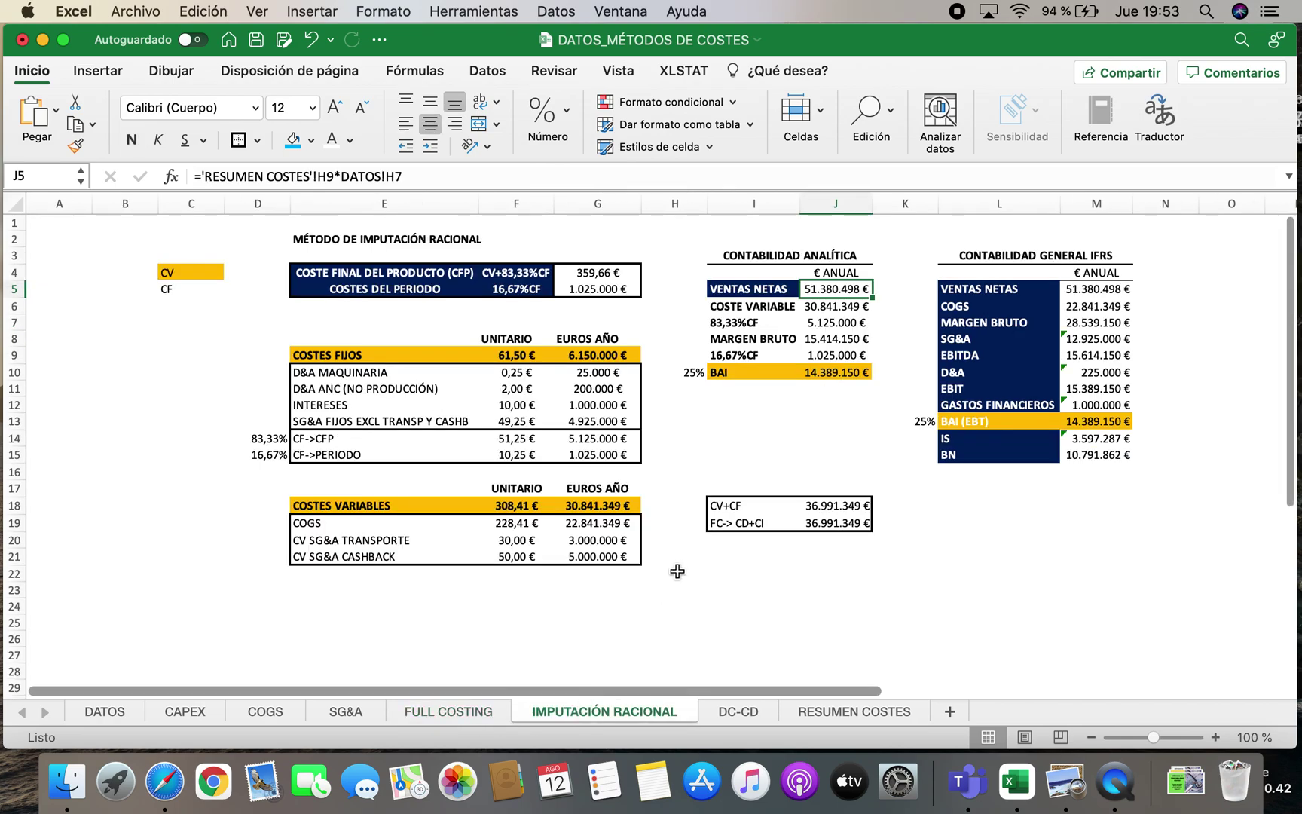
left_click(788, 286)
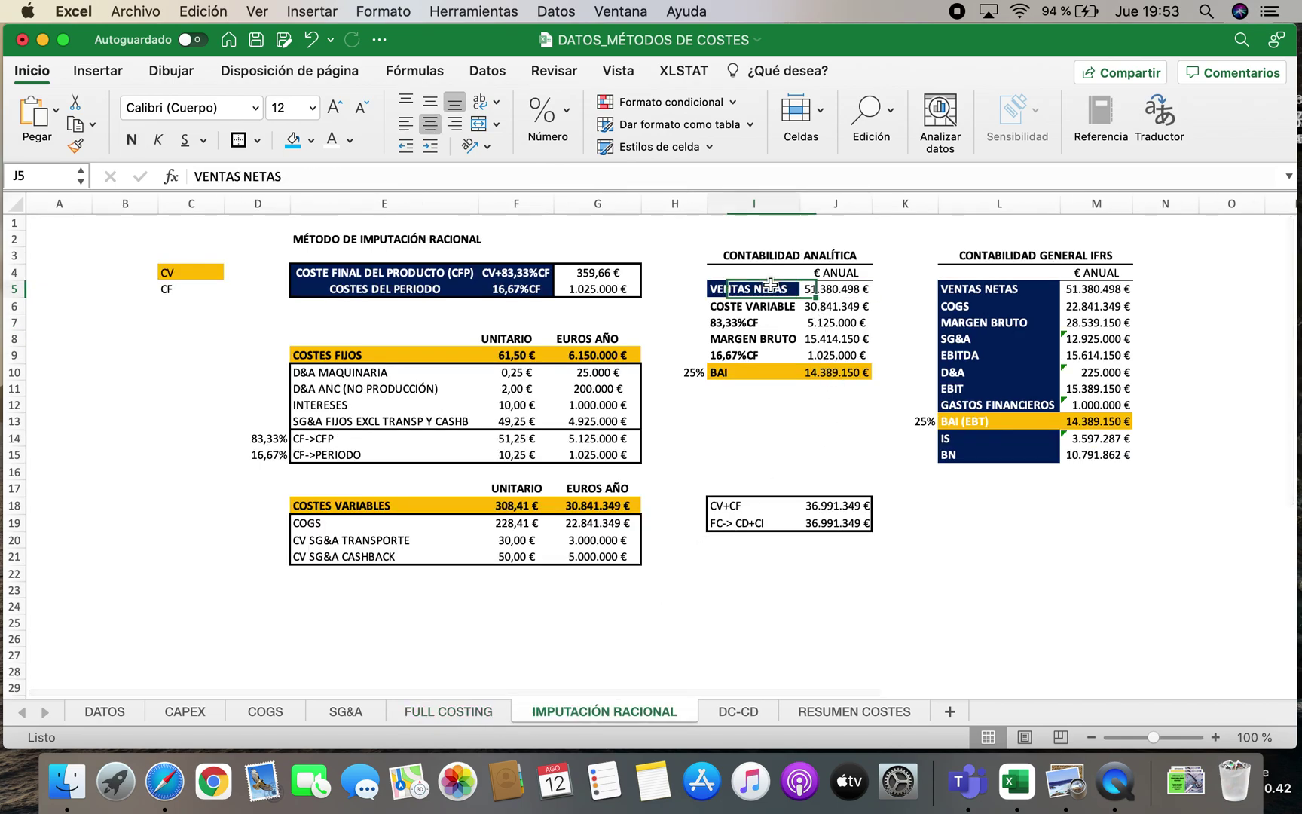
left_click(753, 307)
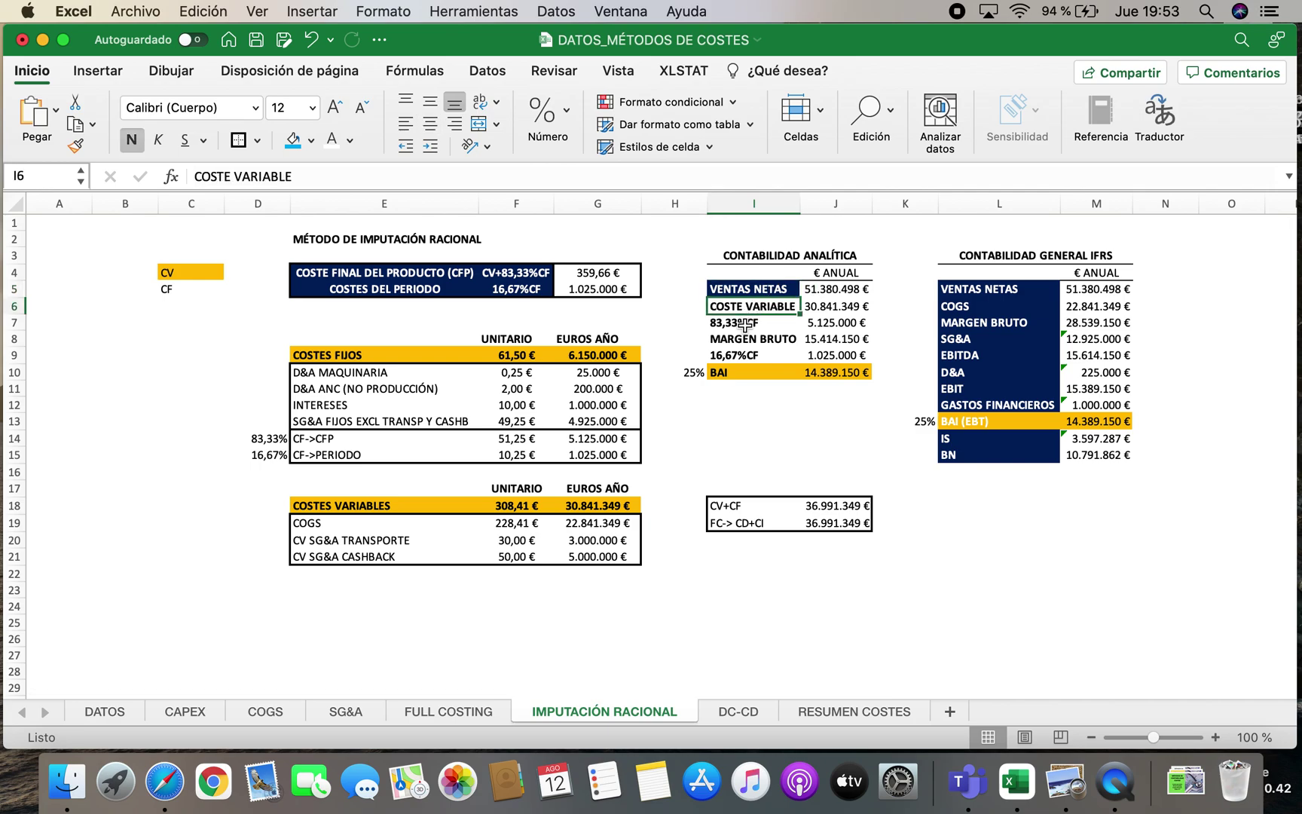
left_click(749, 322)
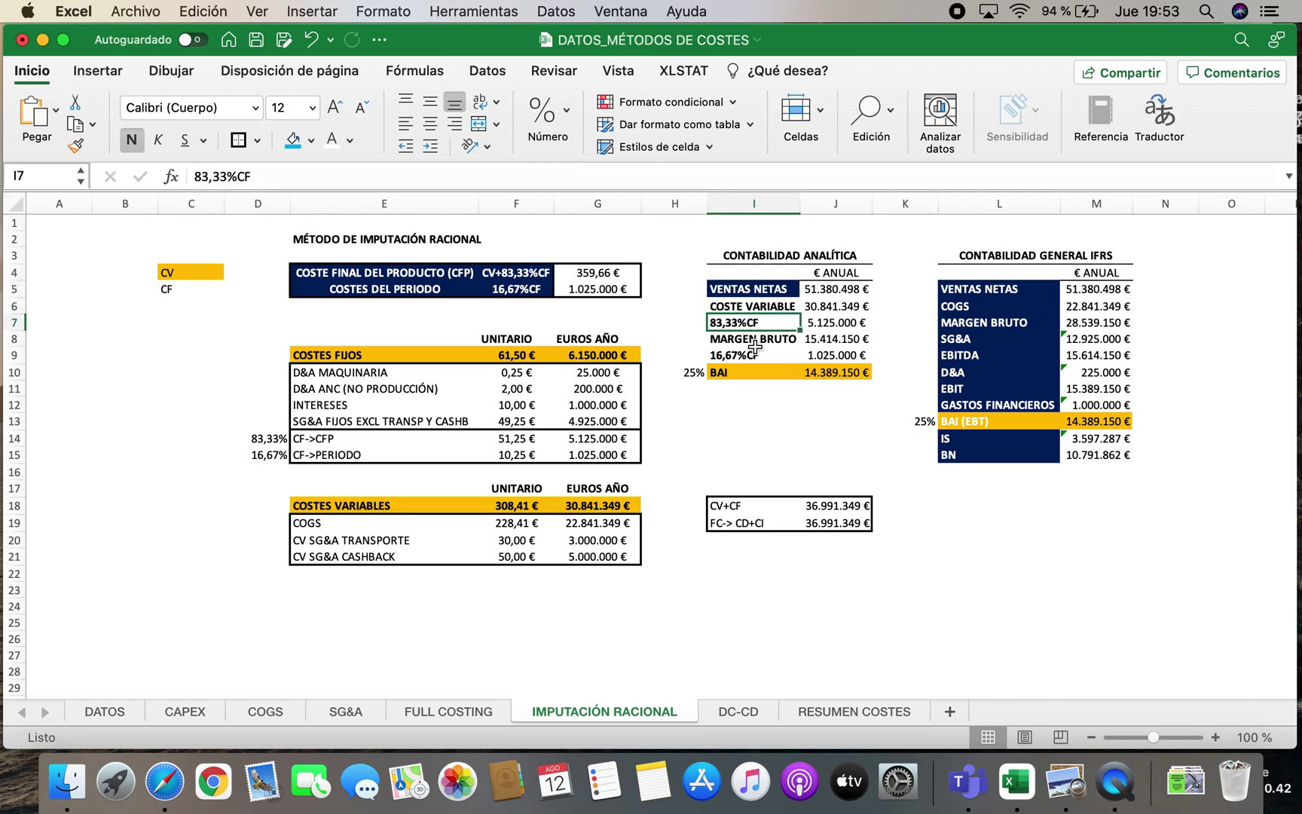
left_click(758, 339)
left_click(774, 354)
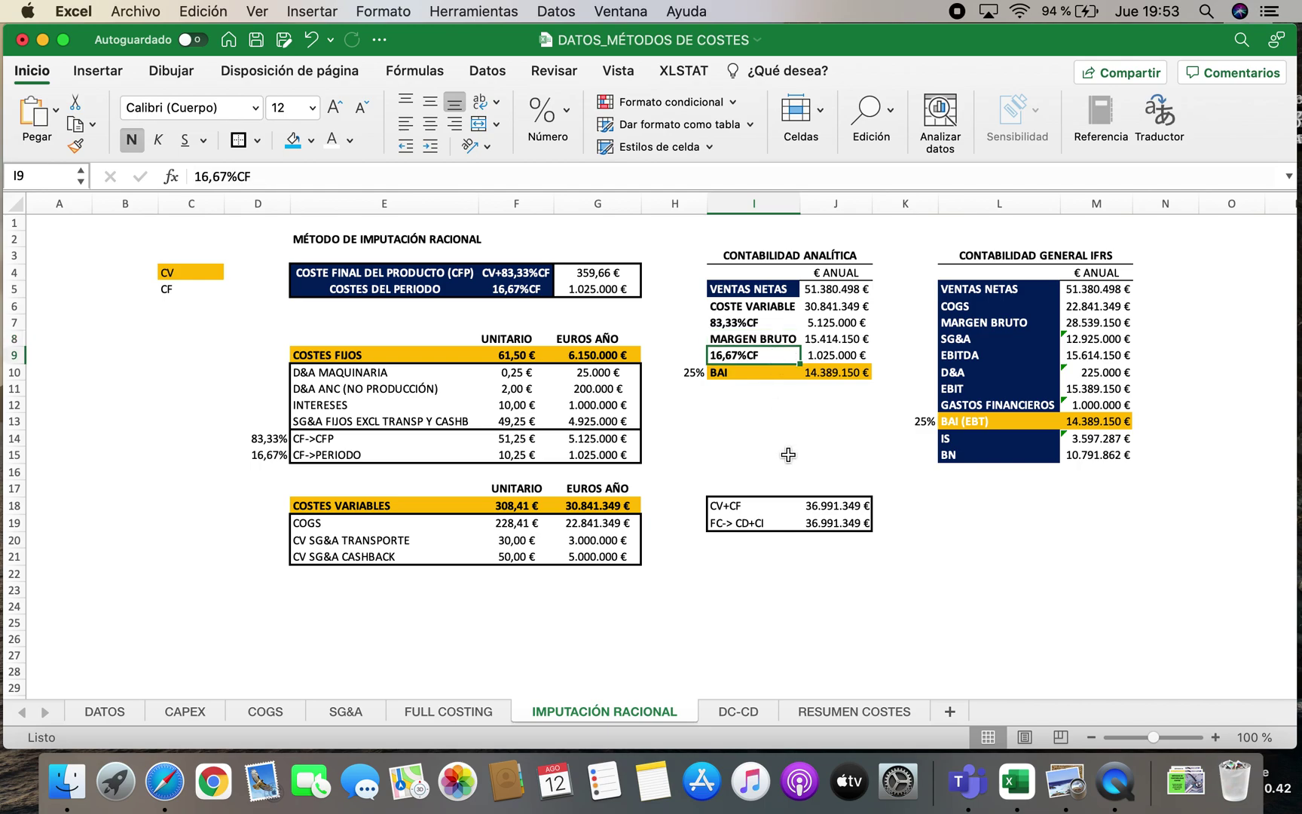
Review the BAI line in IMPUTACIÓN RACIONAL and the analytical income statement in DC-CD, from VENTAS NETAS to BAI (EBT)
left_click(735, 373)
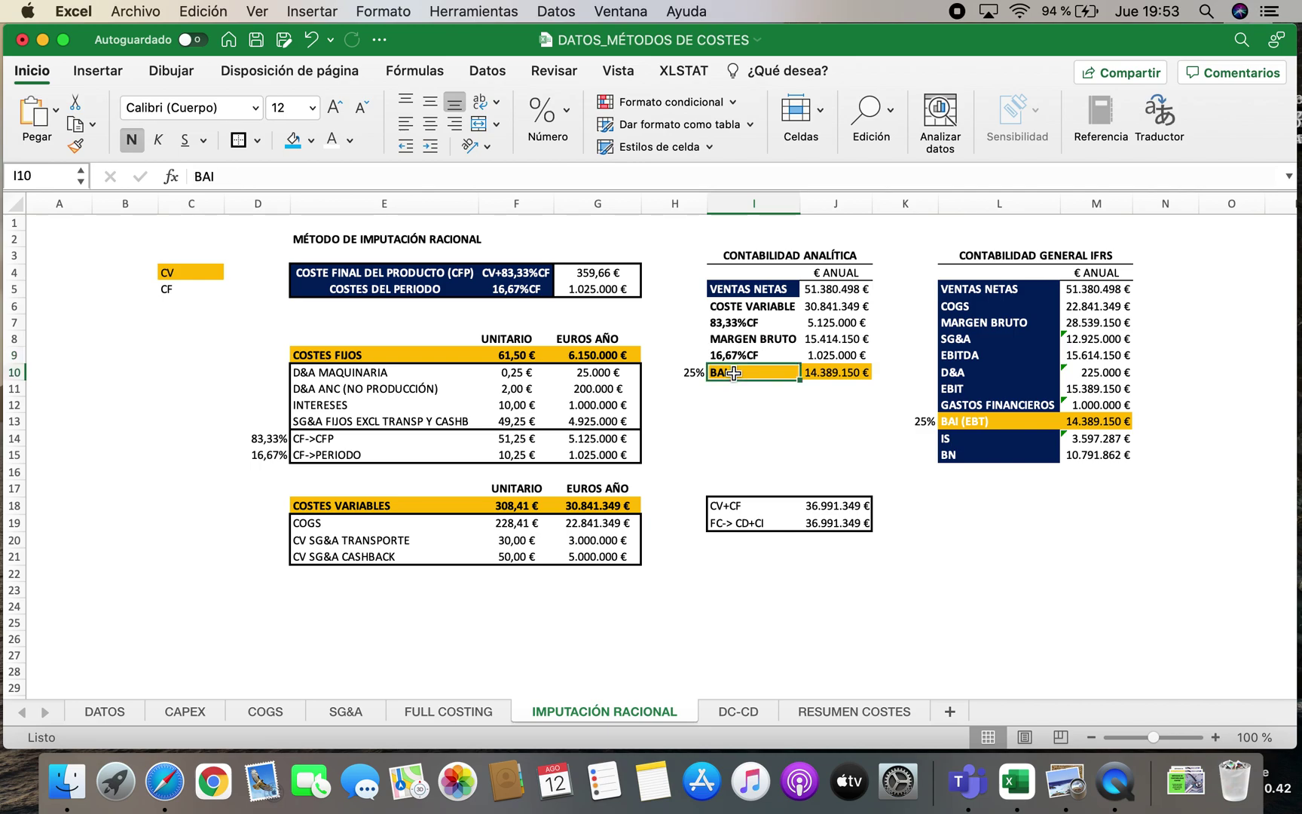
left_click(737, 711)
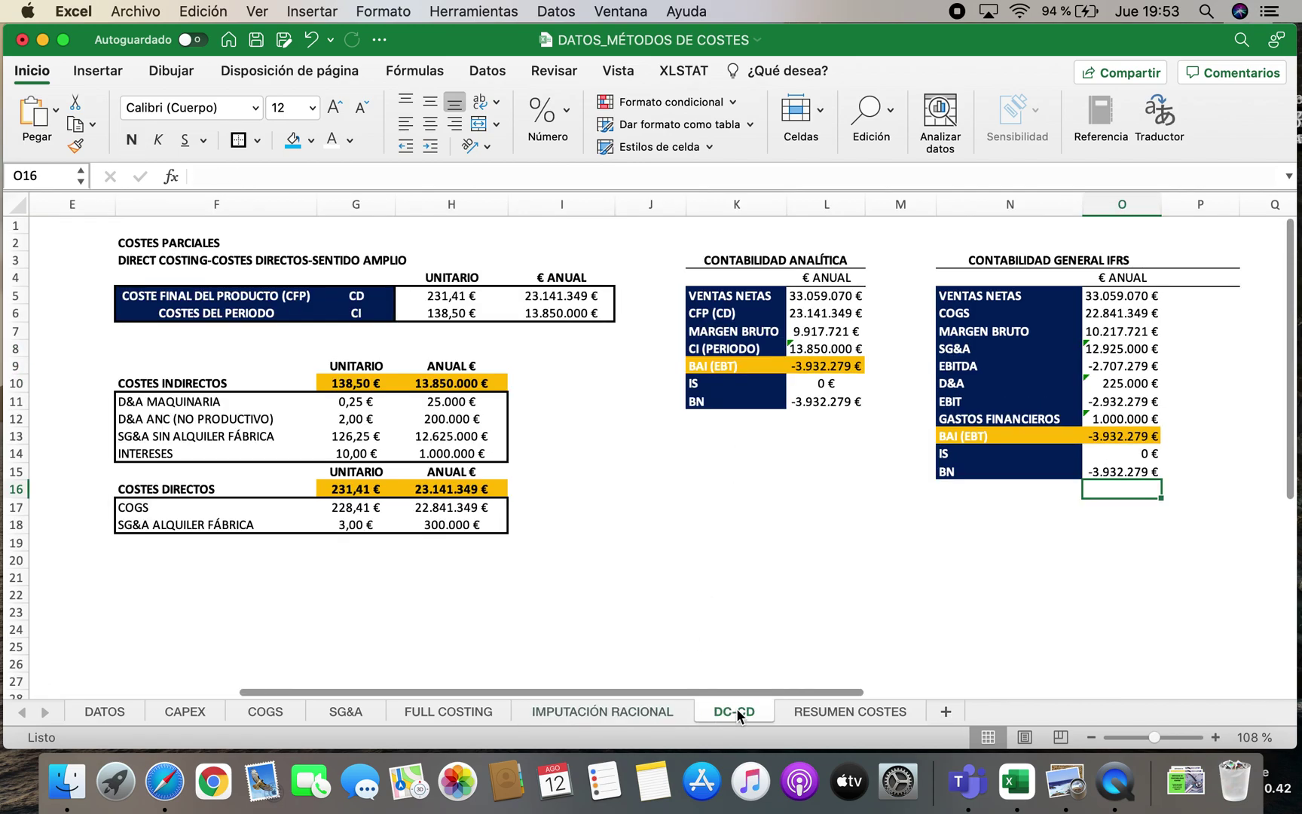
left_click(721, 295)
left_click(725, 313)
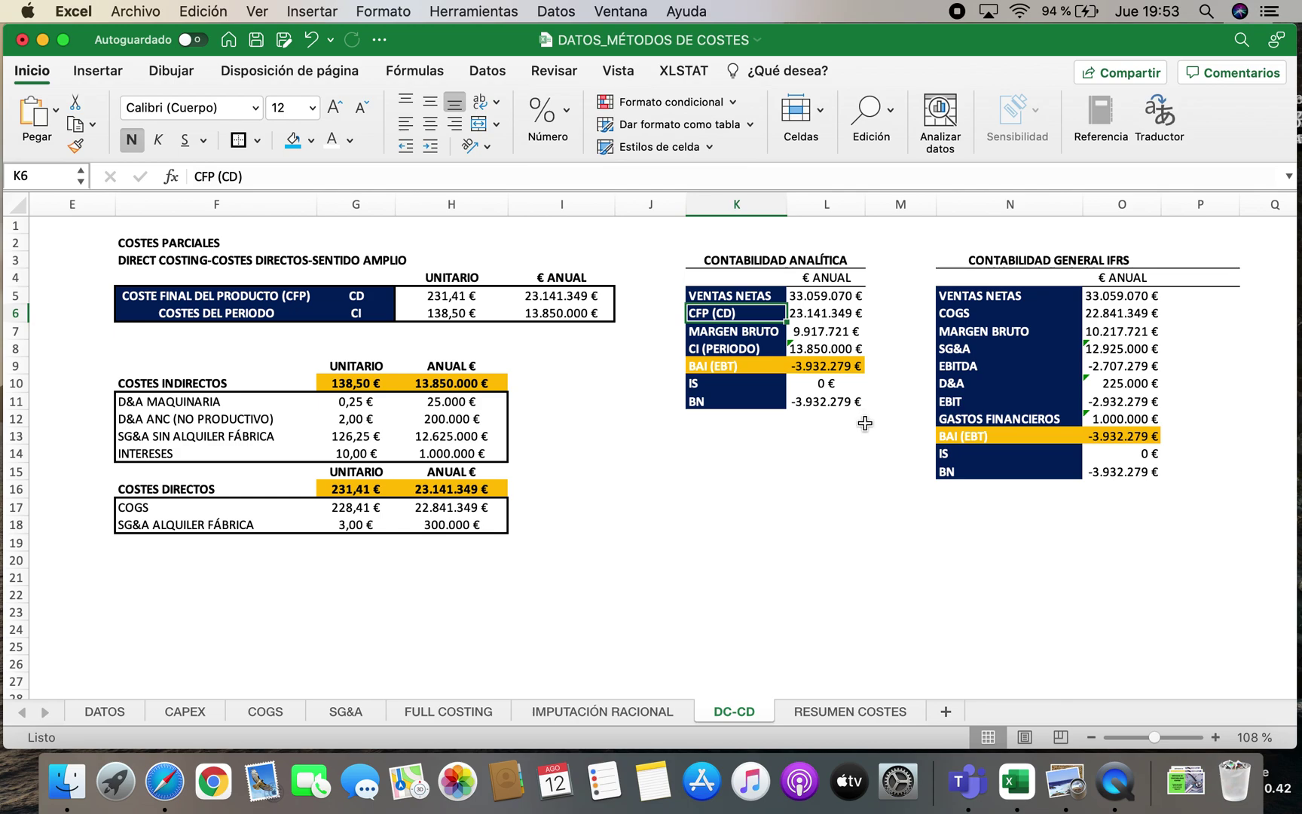
left_click(763, 332)
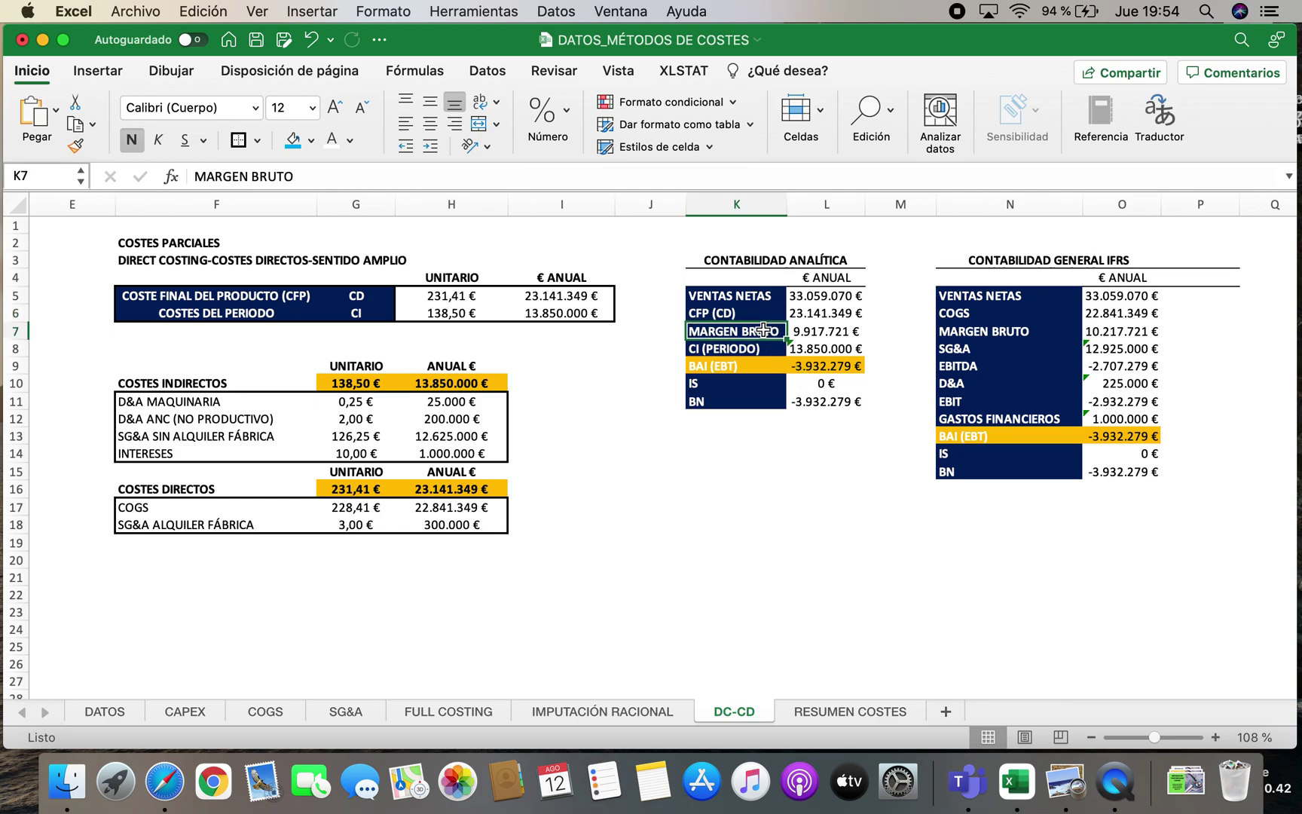
left_click(710, 350)
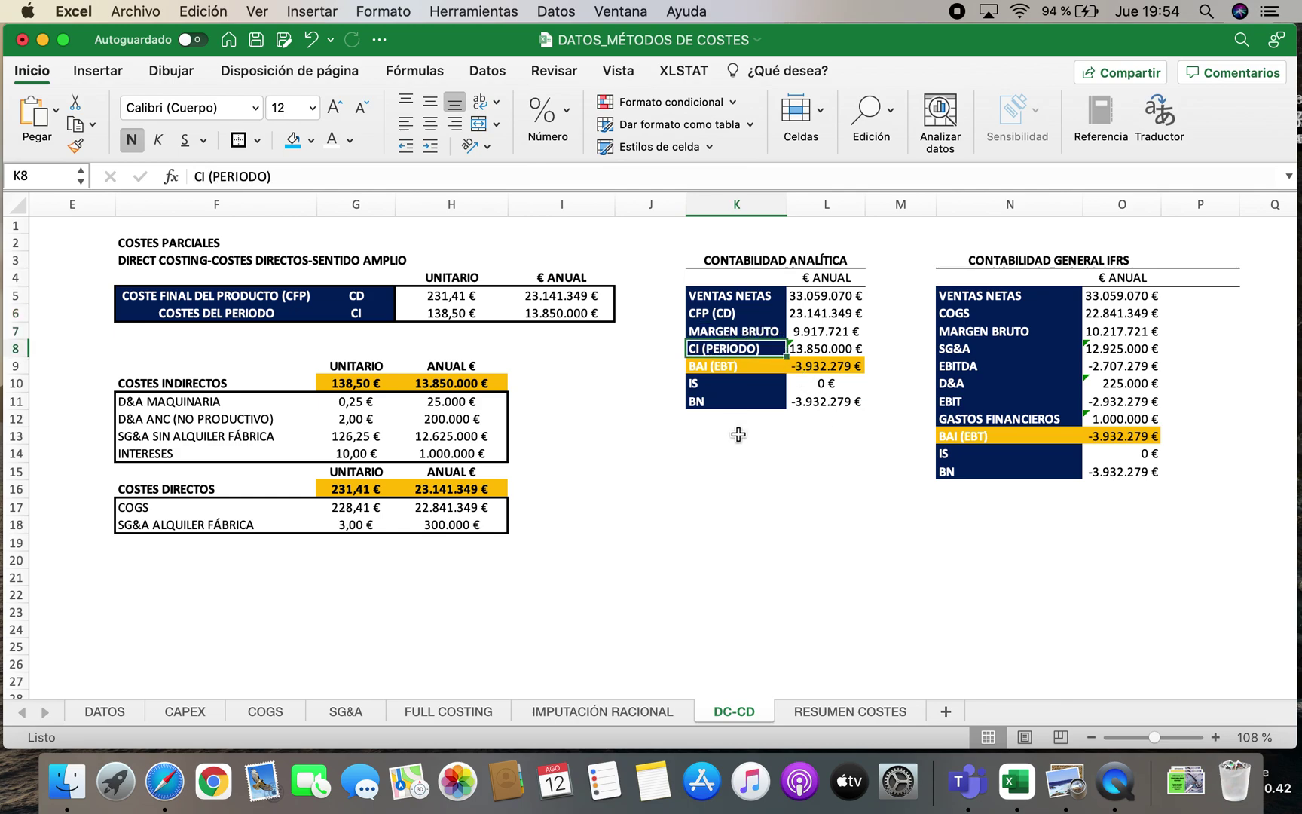
left_click(737, 367)
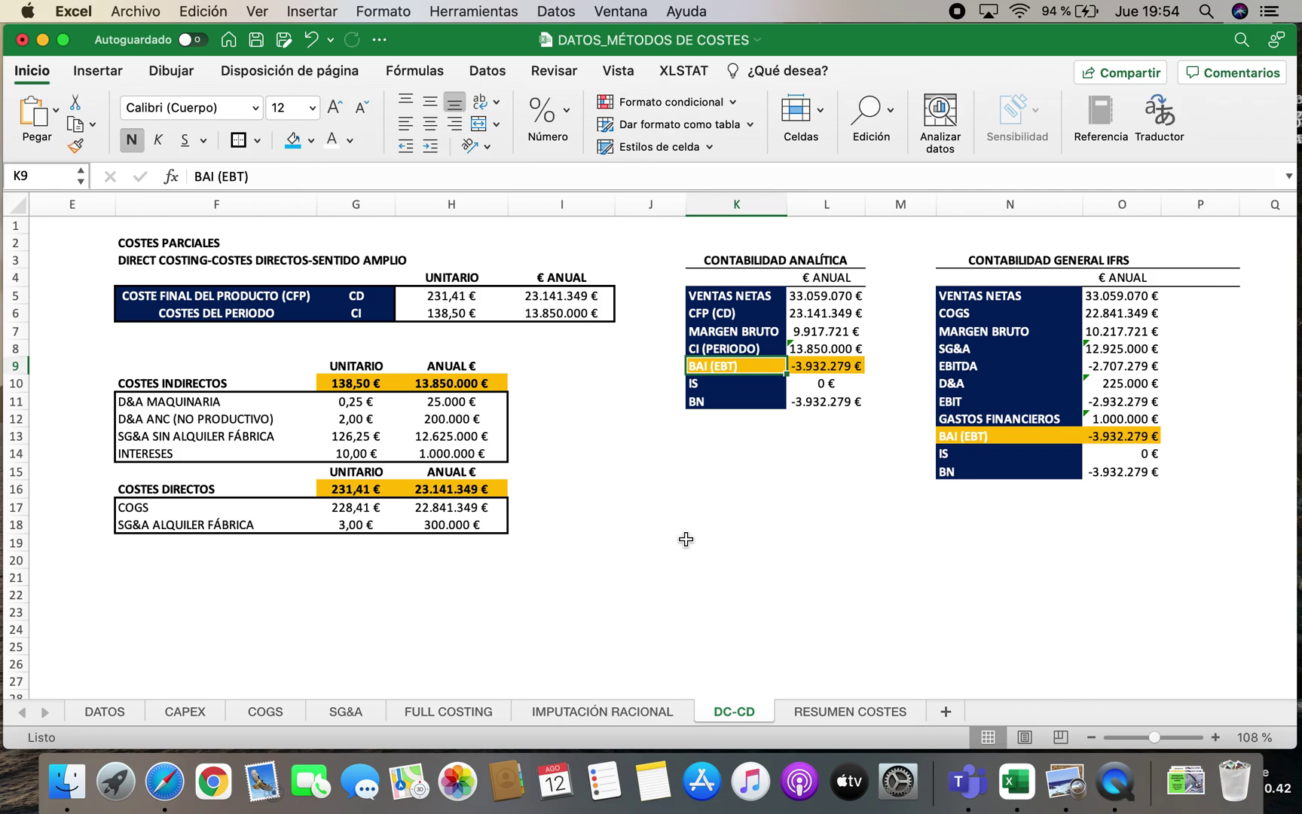
Switch to Safari and view the top of the costing methods blog post and the 1minsensei YouTube channel's videos
left_click(164, 781)
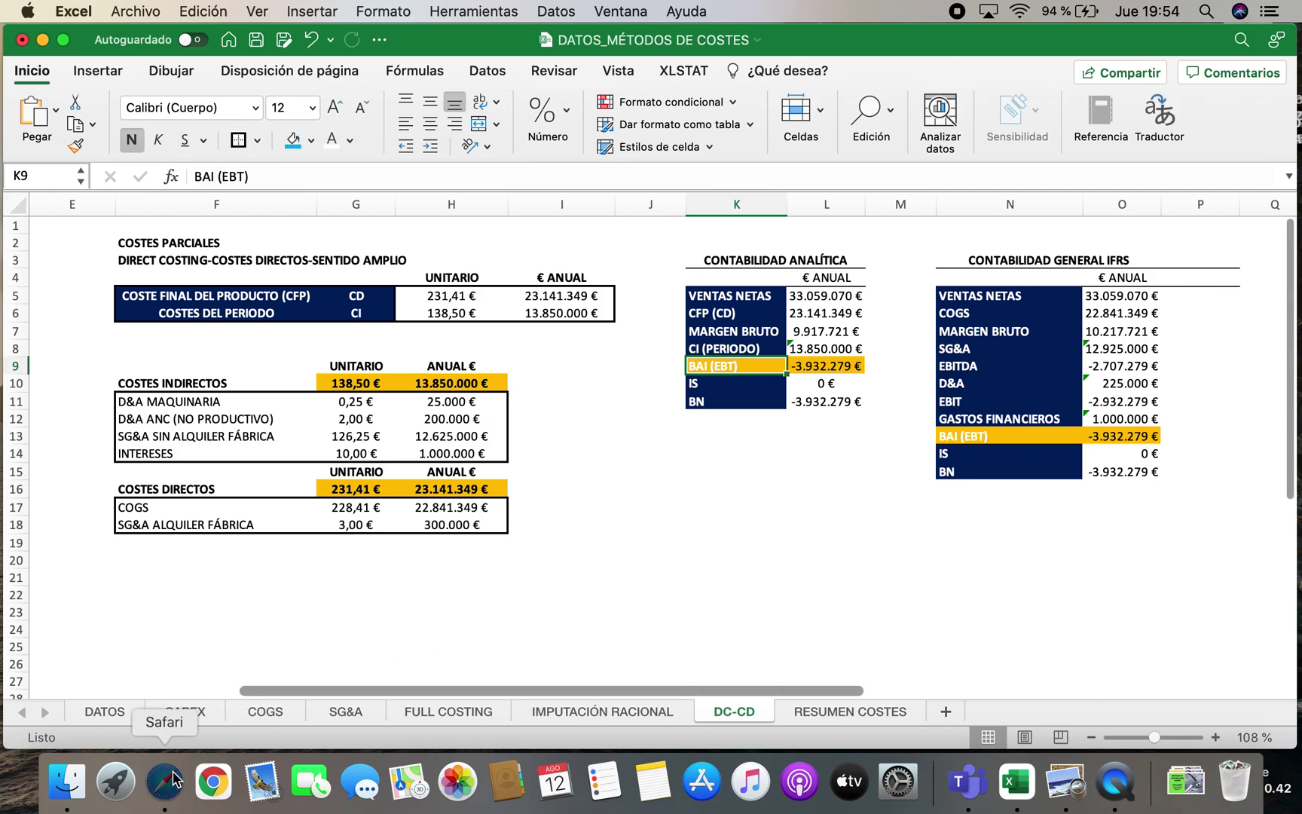
scroll(589, 574, "up", 20)
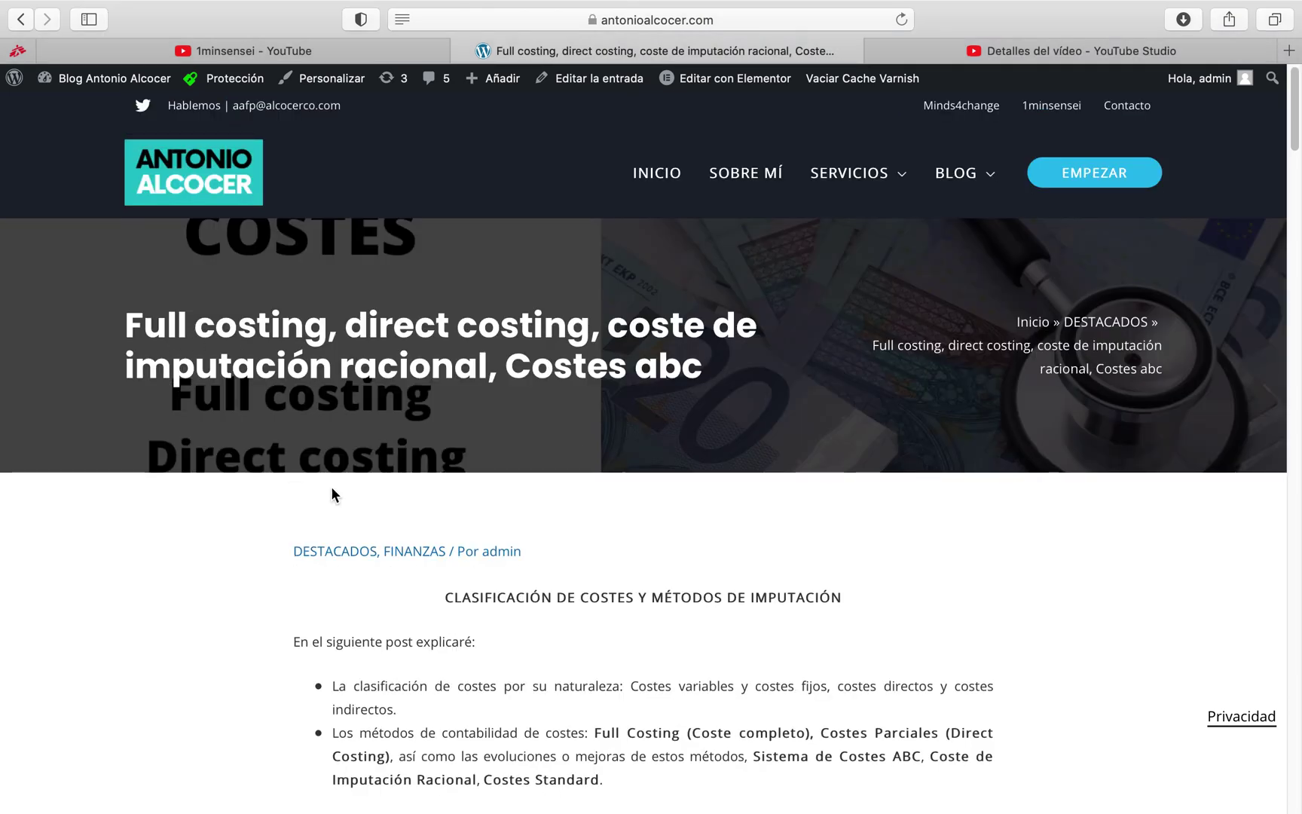
left_click(282, 54)
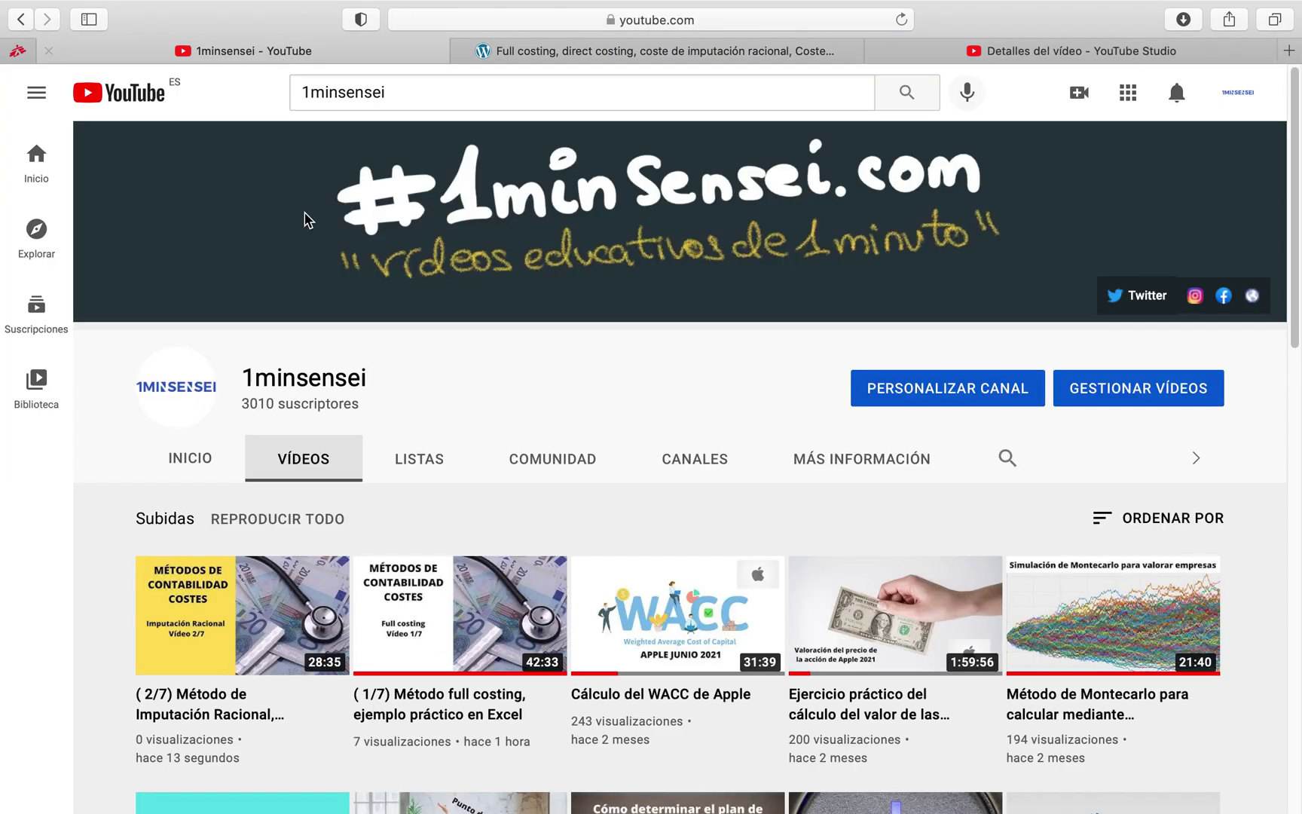